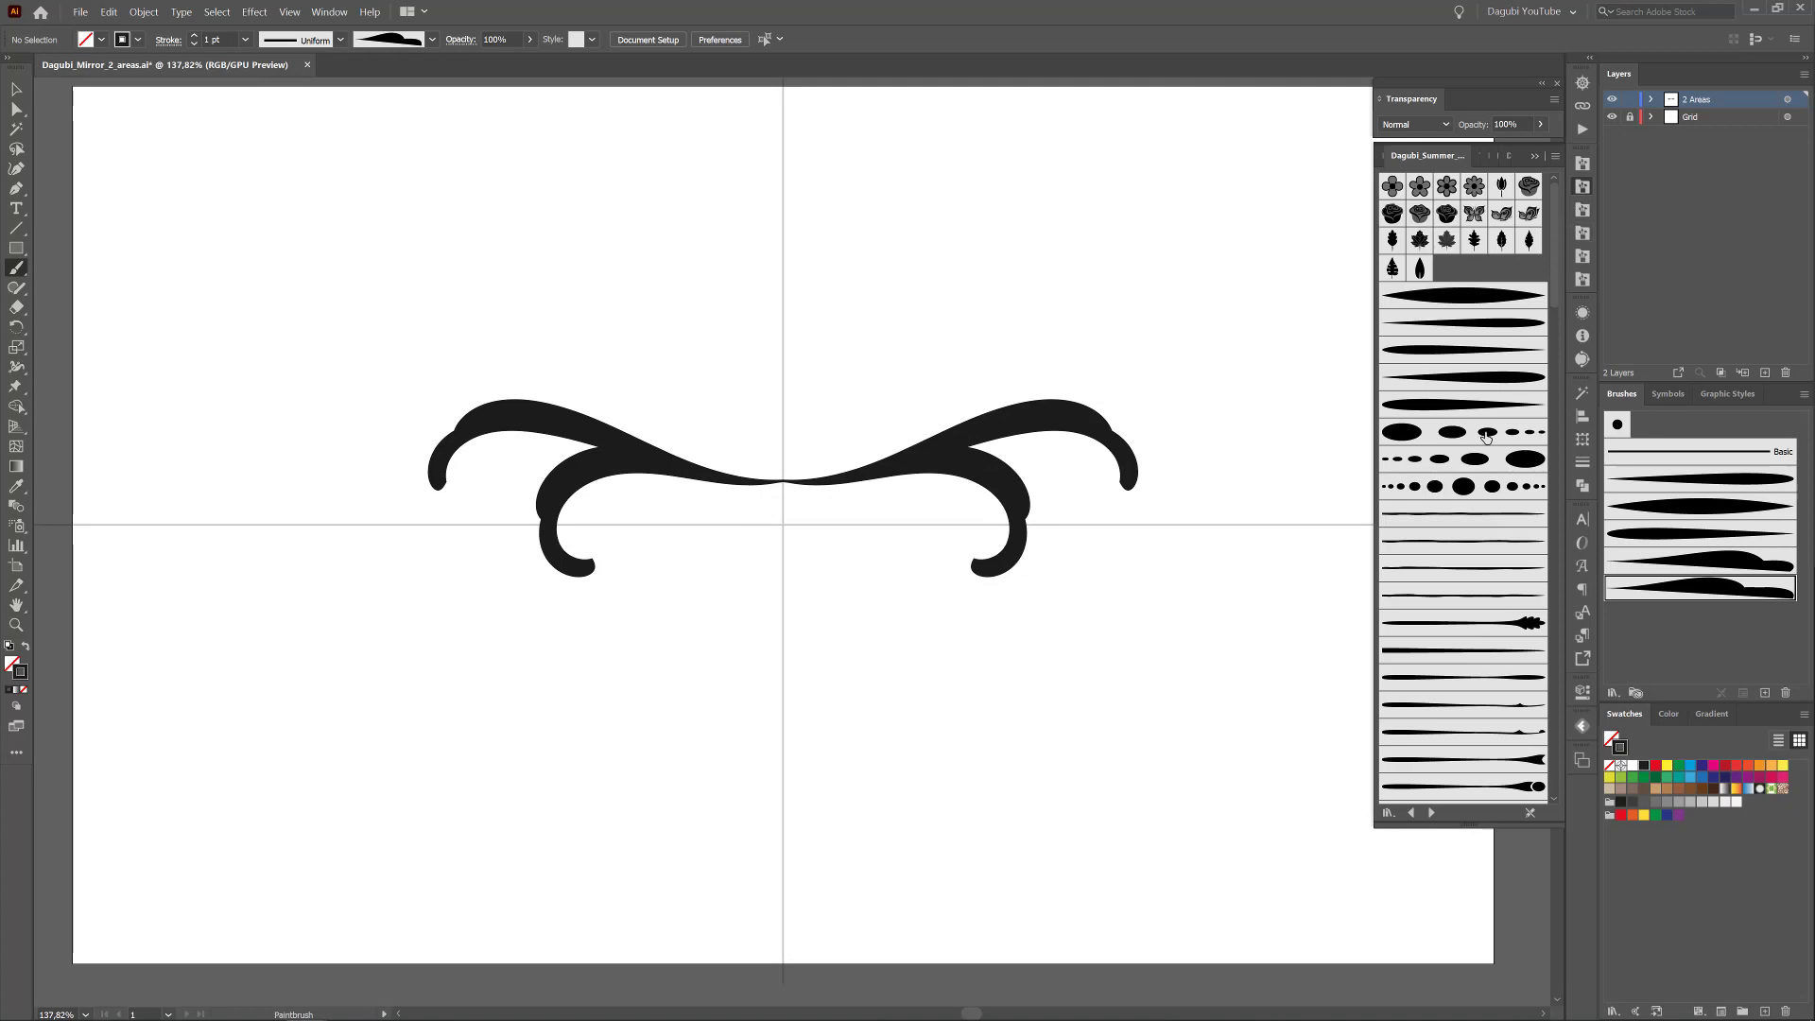
- Paint a row of growing dots beneath the right outer arm and a large tapered curl rising from the center with a 1.5 pt stroke
{"action": "left_click", "coordinate": [1470, 459]}
{"action": "mouse_move", "coordinate": [1004, 446]}
{"action": "left_mouse_down"}
{"action": "mouse_move", "coordinate": [1041, 444]}
{"action": "mouse_move", "coordinate": [1087, 493]}
{"action": "left_mouse_up"}
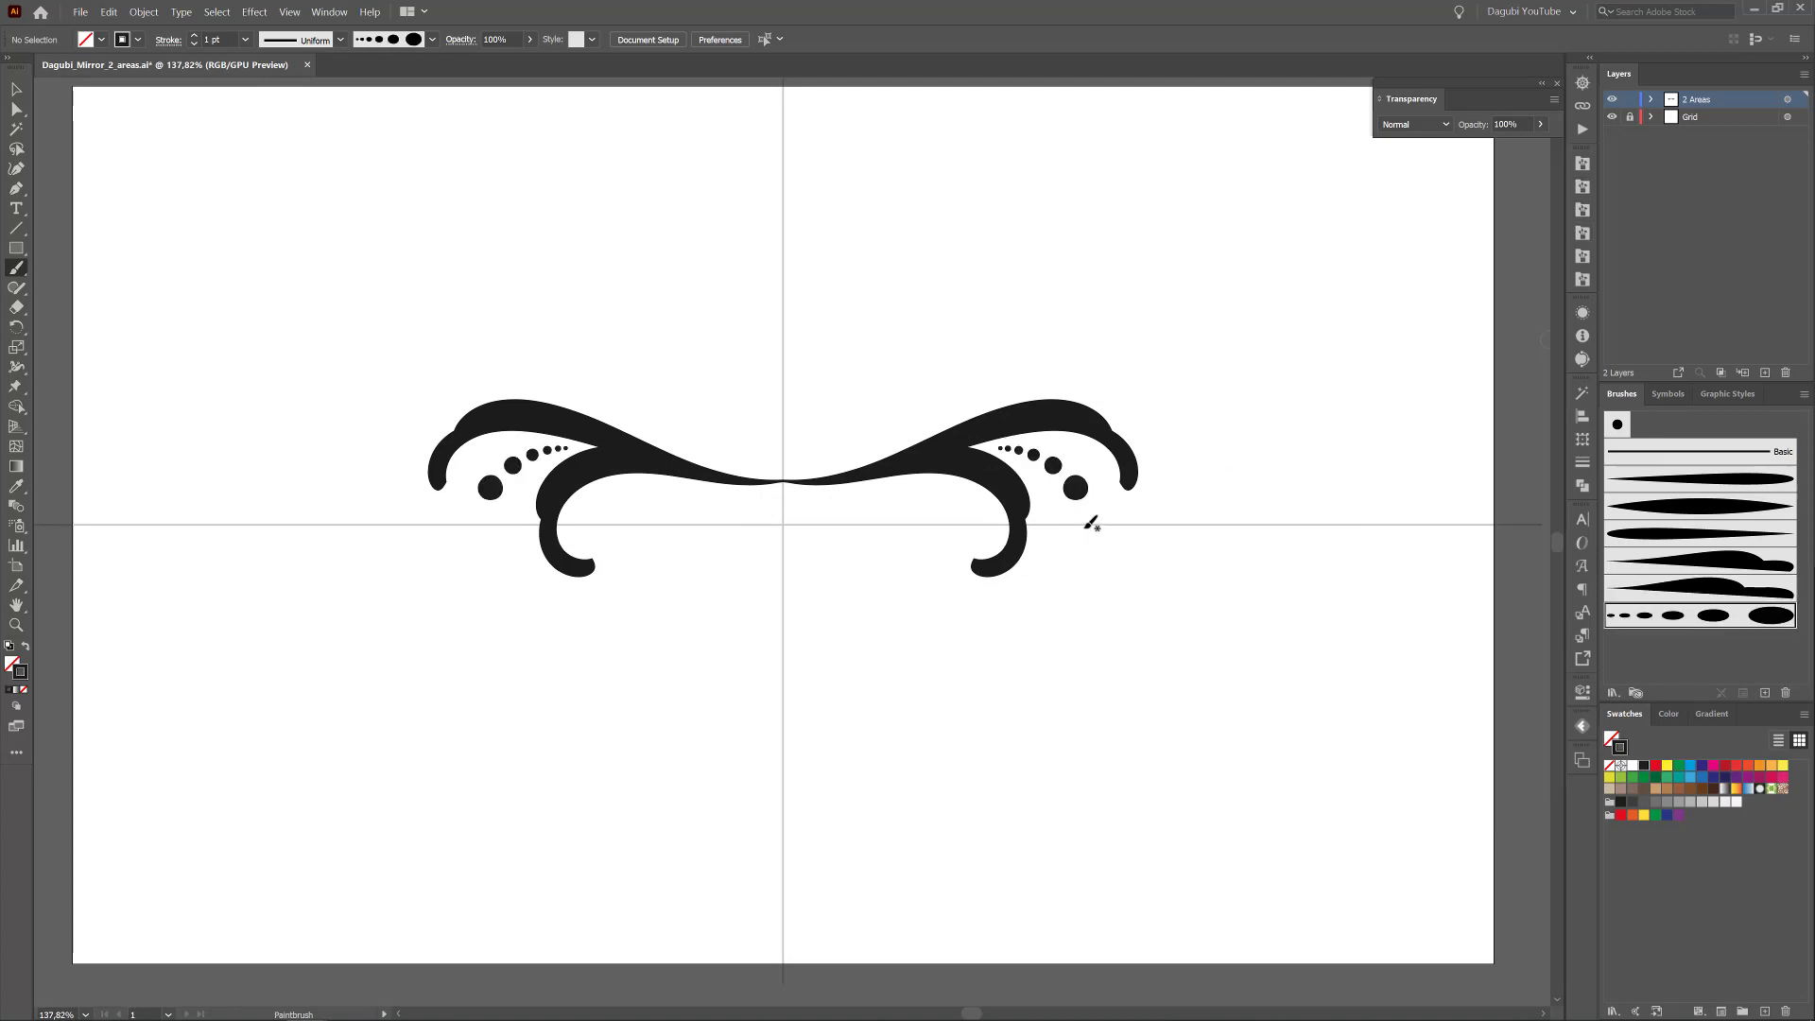
{"action": "left_click", "coordinate": [1672, 480]}
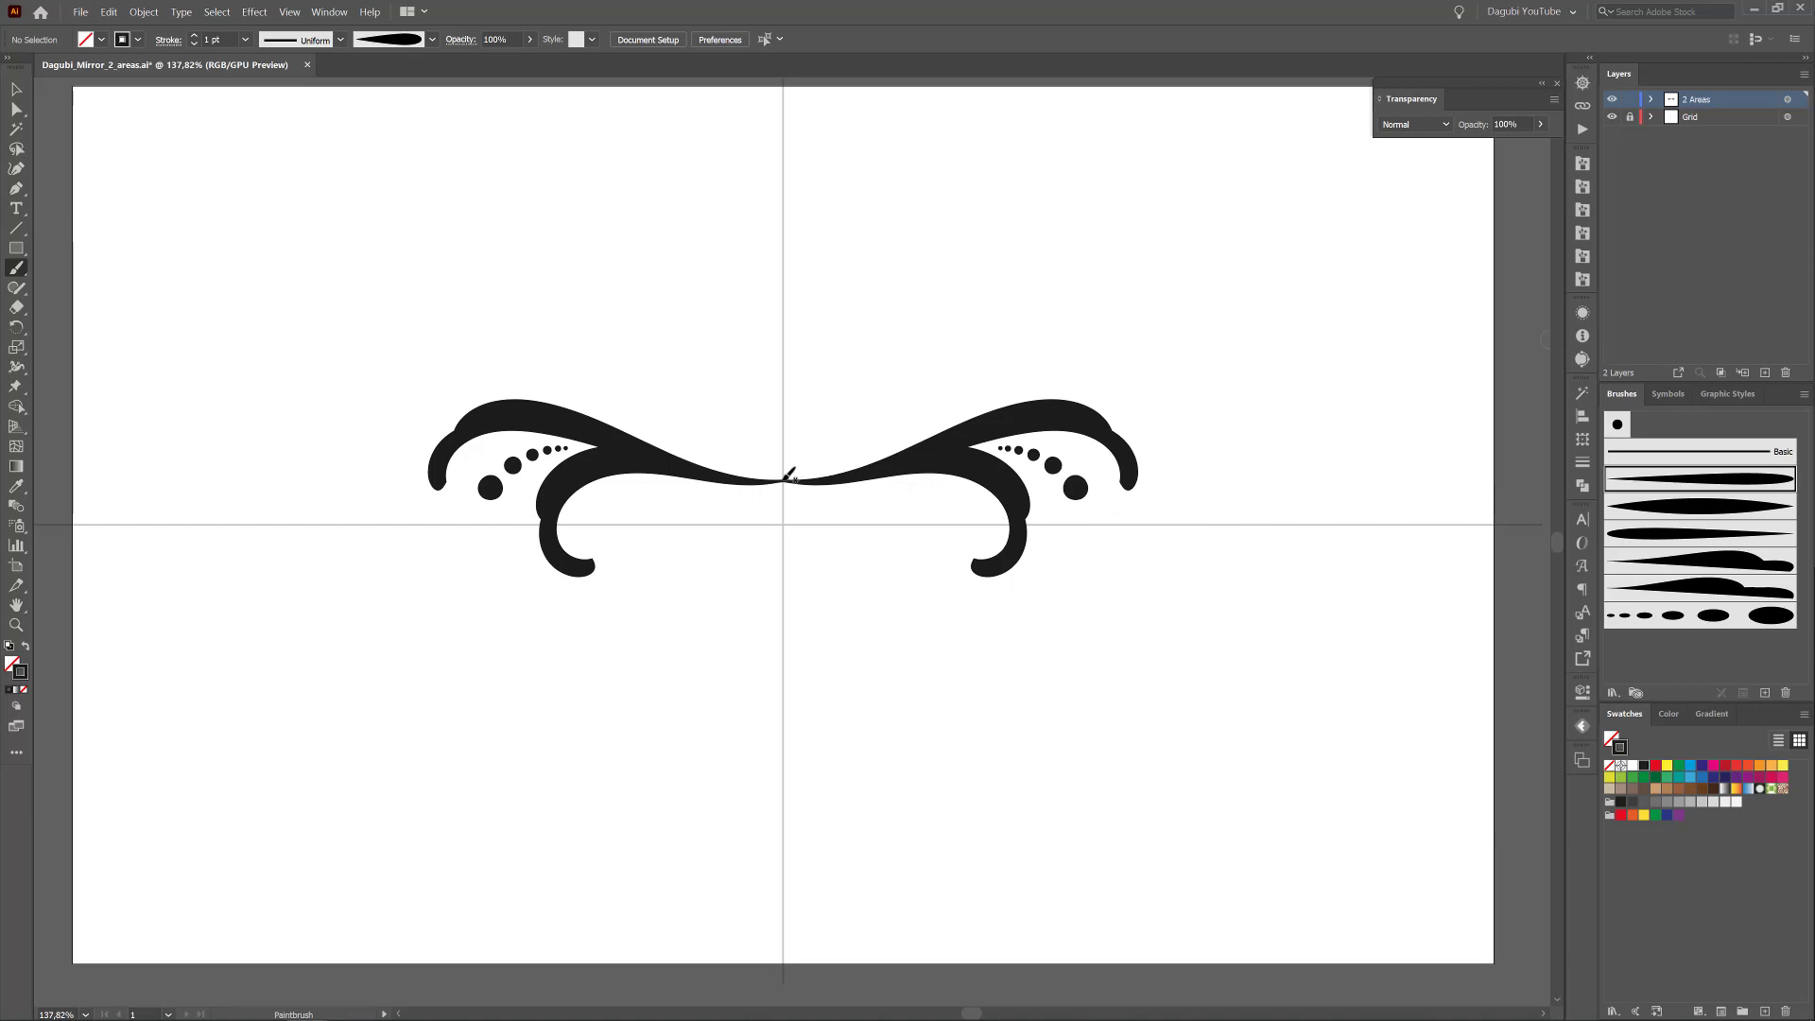
{"action": "mouse_move", "coordinate": [907, 452]}
{"action": "left_mouse_down"}
{"action": "mouse_move", "coordinate": [933, 424]}
{"action": "mouse_move", "coordinate": [941, 339]}
{"action": "mouse_move", "coordinate": [908, 317]}
{"action": "mouse_move", "coordinate": [872, 329]}
{"action": "mouse_move", "coordinate": [869, 367]}
{"action": "left_mouse_up"}
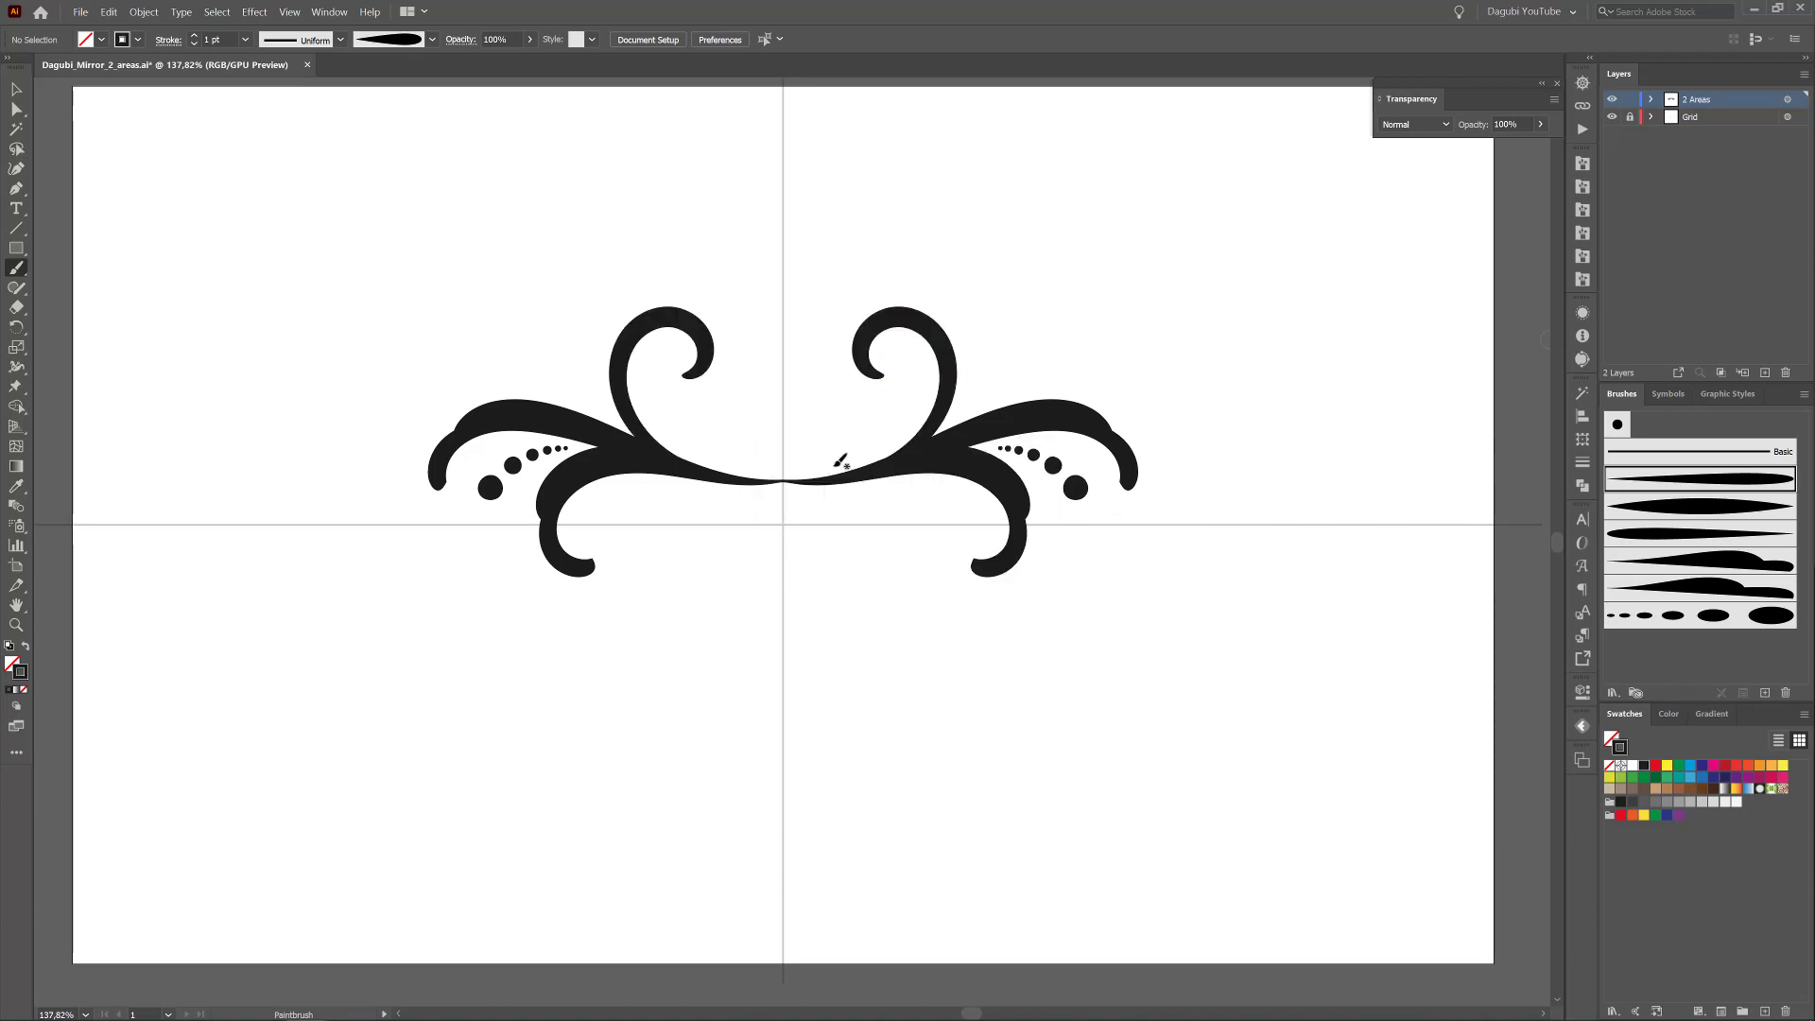
{"action": "left_click", "coordinate": [862, 371], "text": "ctrl"}
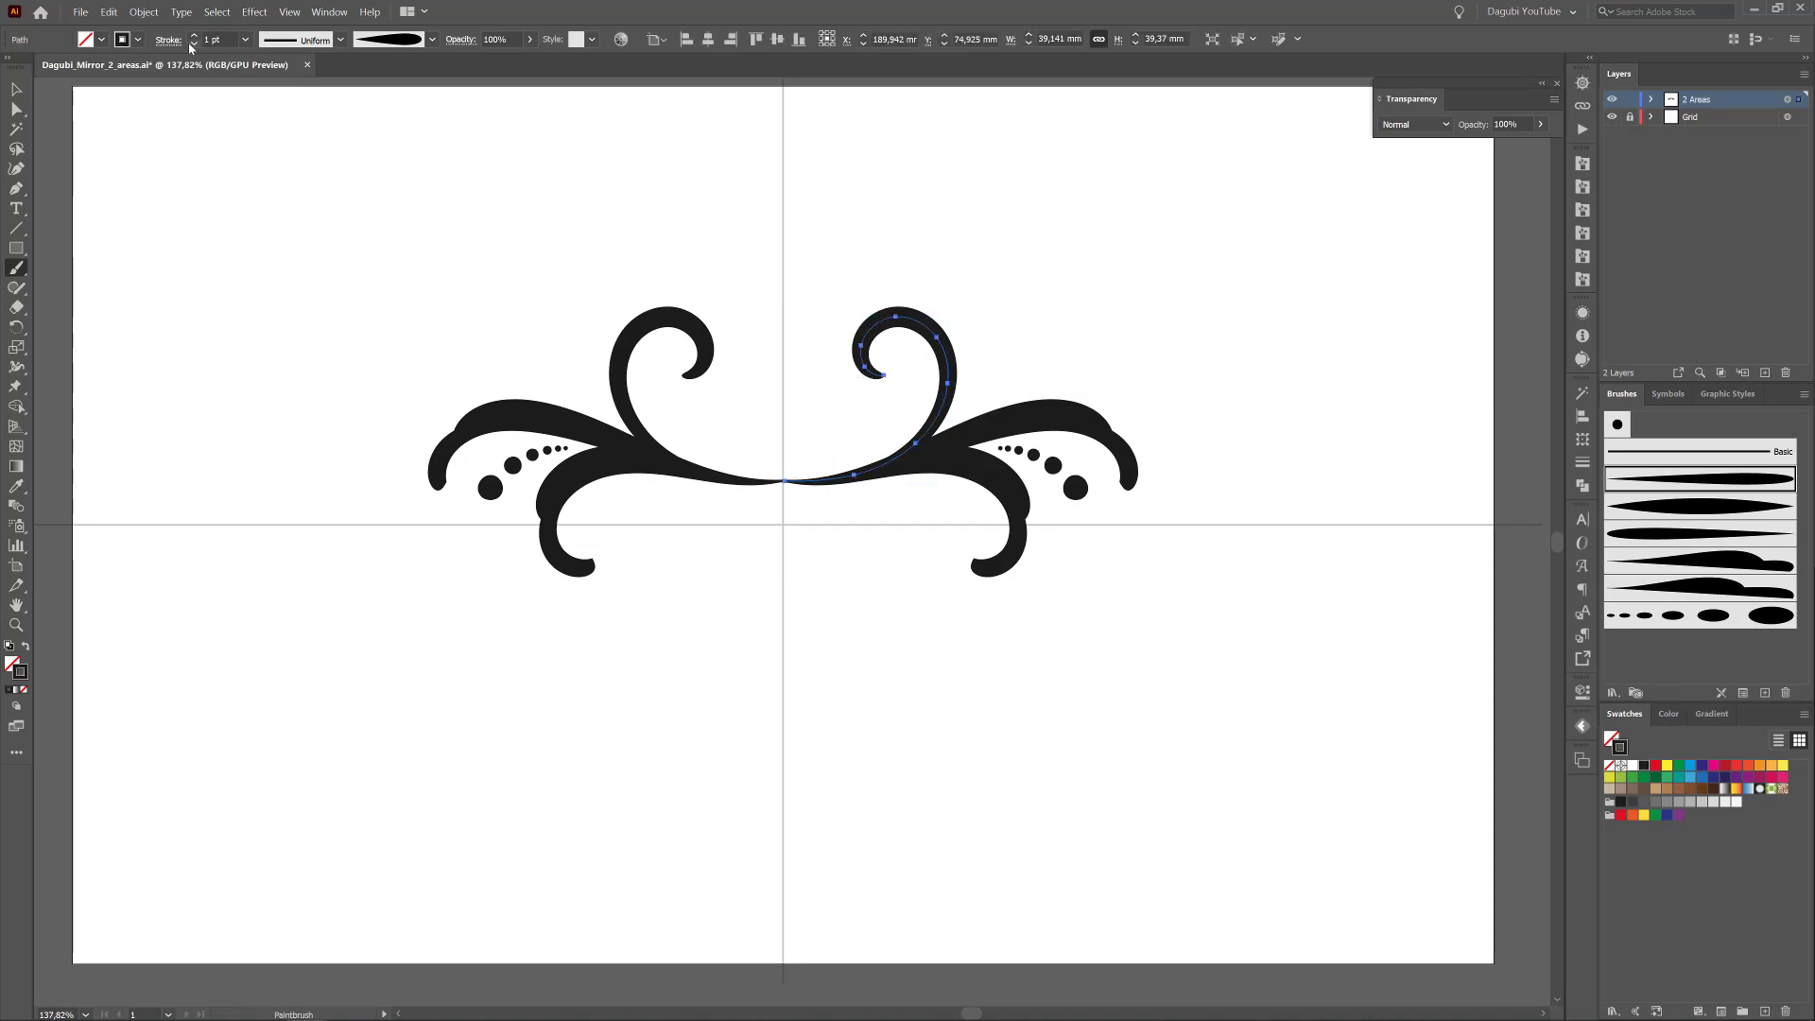
{"action": "left_click", "coordinate": [195, 36]}
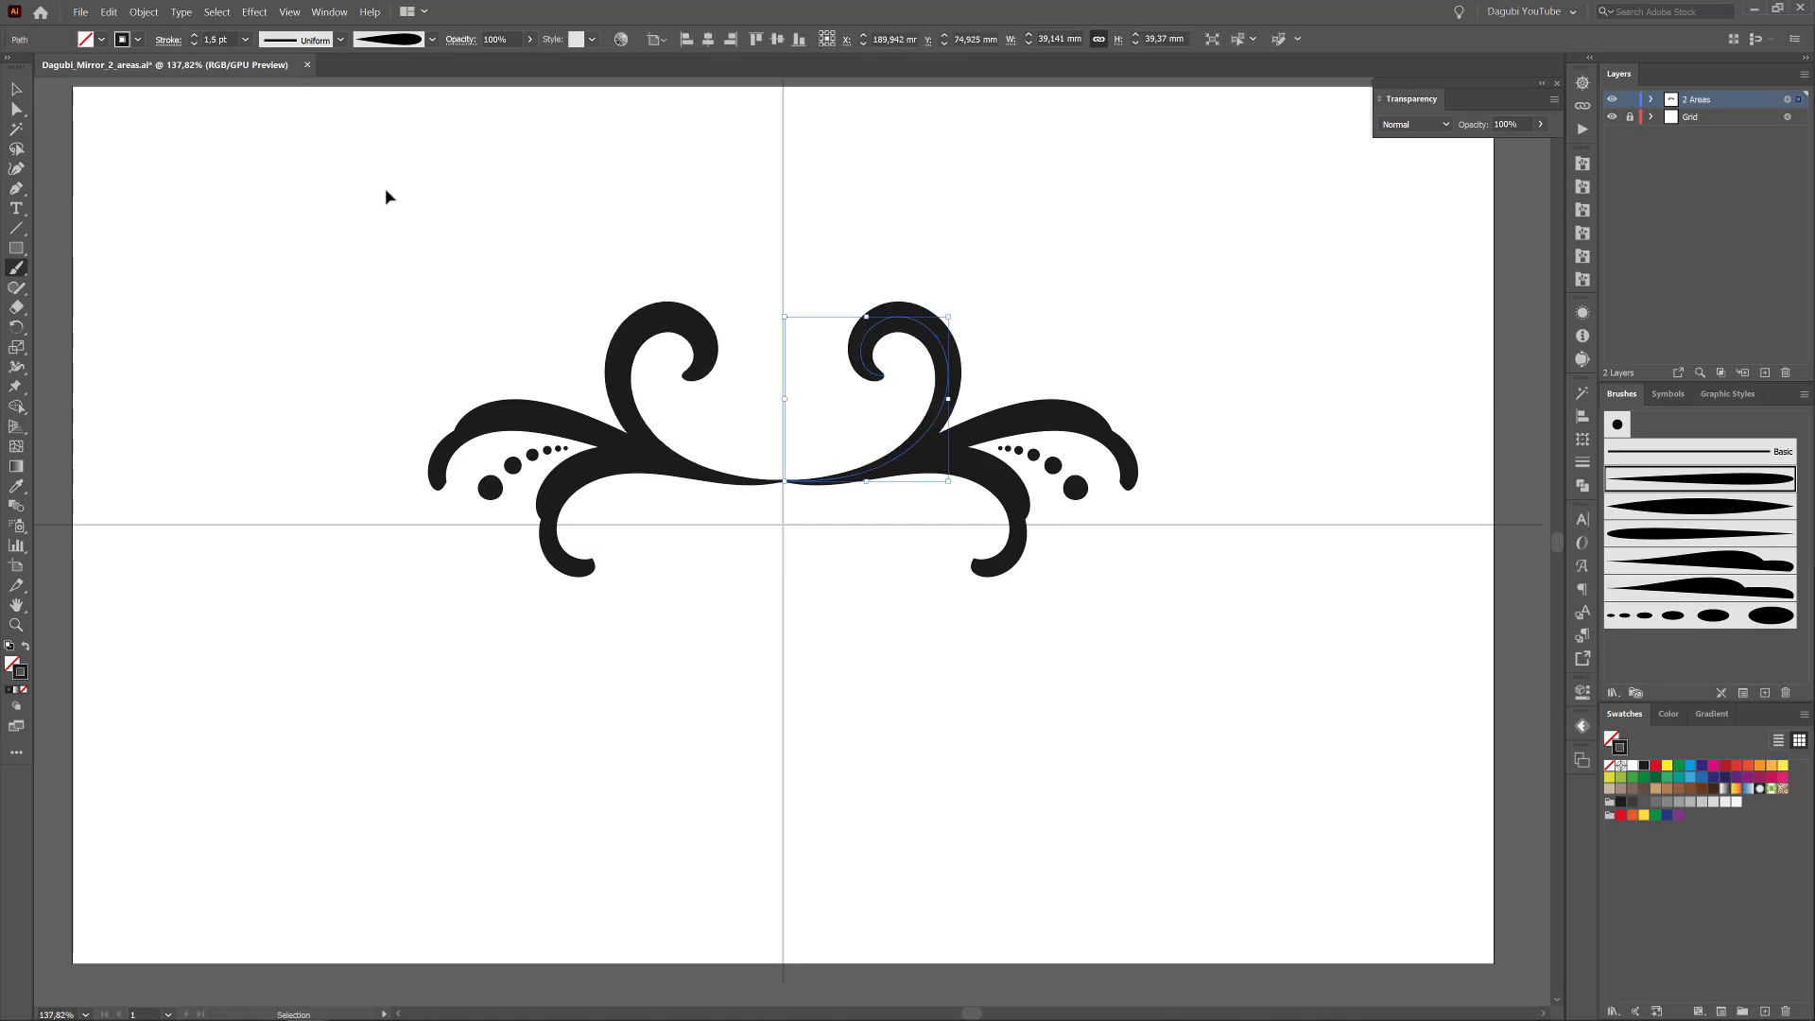
{"action": "left_click", "coordinate": [1091, 234], "text": "ctrl"}
- With a 1 pt stroke, paint a smaller curl inside the large right one and a short petal just right of the center axis
{"action": "left_click", "coordinate": [195, 42]}
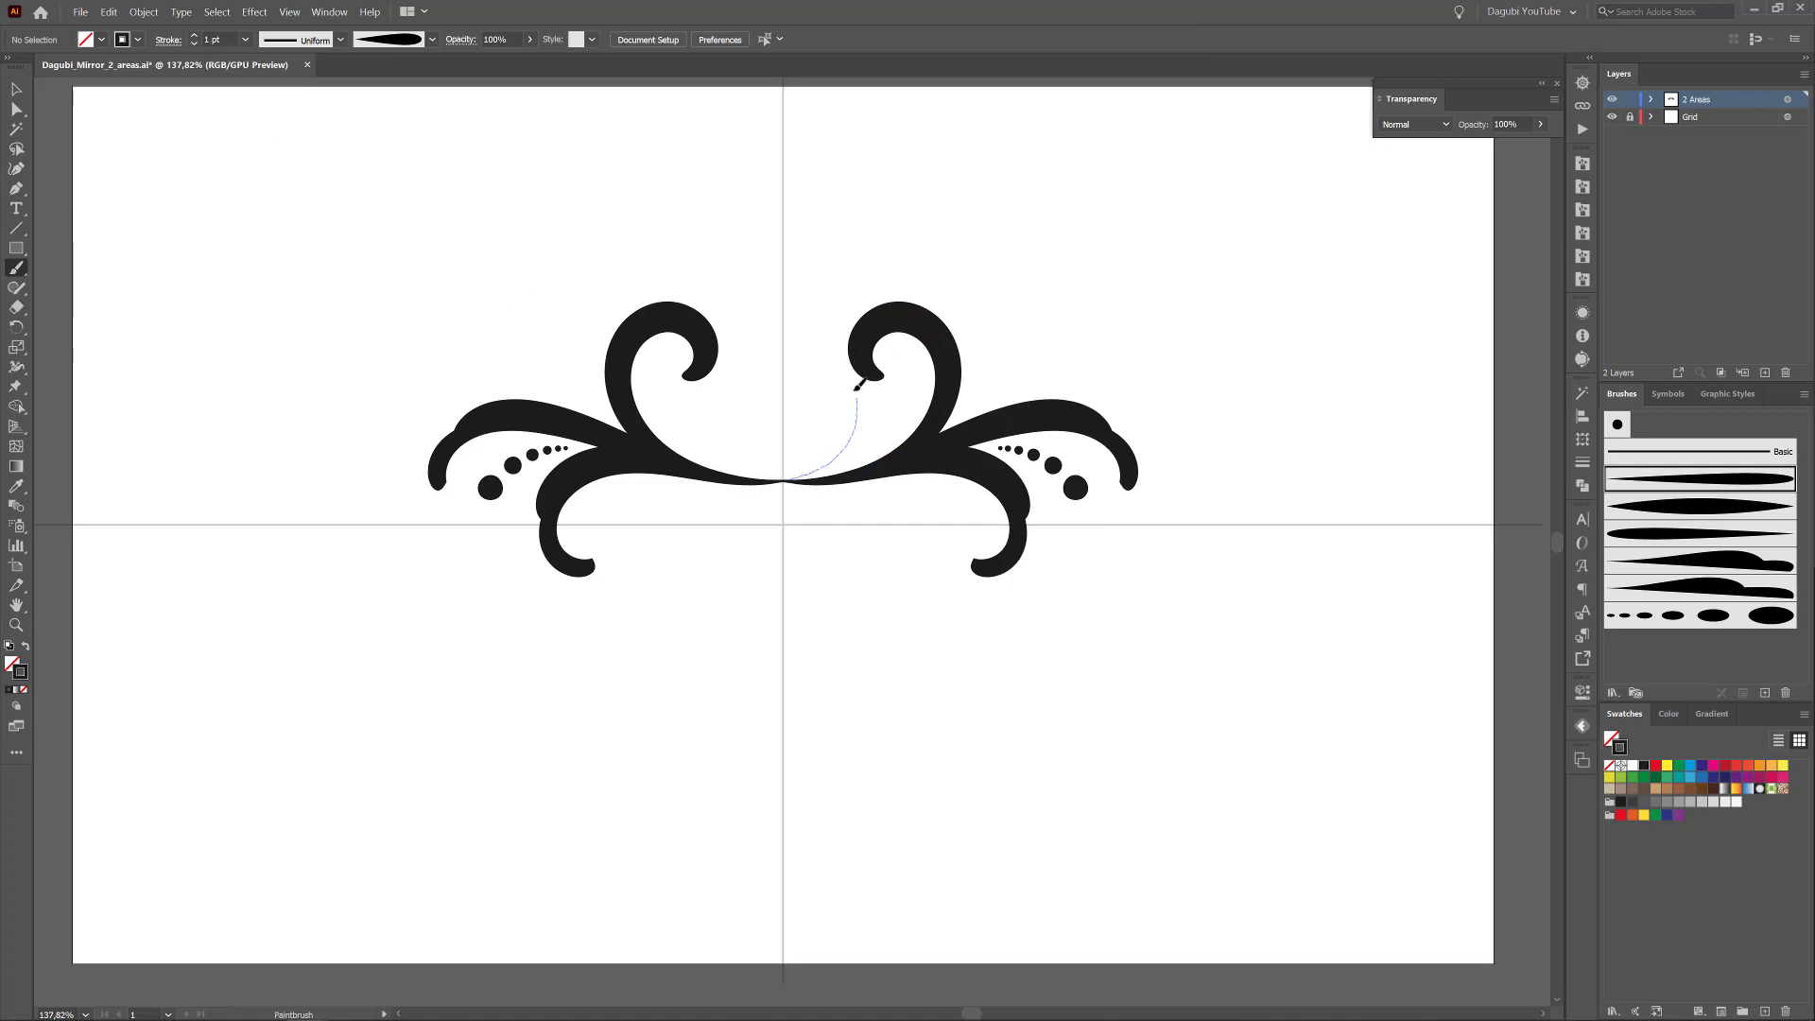
{"action": "left_click_drag", "start_coordinate": [815, 376], "coordinate": [875, 377]}
{"action": "left_click", "coordinate": [851, 384], "text": "ctrl"}
{"action": "mouse_move", "coordinate": [848, 453]}
{"action": "left_mouse_down"}
{"action": "mouse_move", "coordinate": [796, 442]}
{"action": "mouse_move", "coordinate": [828, 422]}
{"action": "left_mouse_up"}
{"action": "left_click", "coordinate": [950, 744], "text": "ctrl"}
{"action": "left_click", "coordinate": [830, 458], "text": "ctrl"}
{"action": "left_click", "coordinate": [899, 640], "text": "ctrl"}
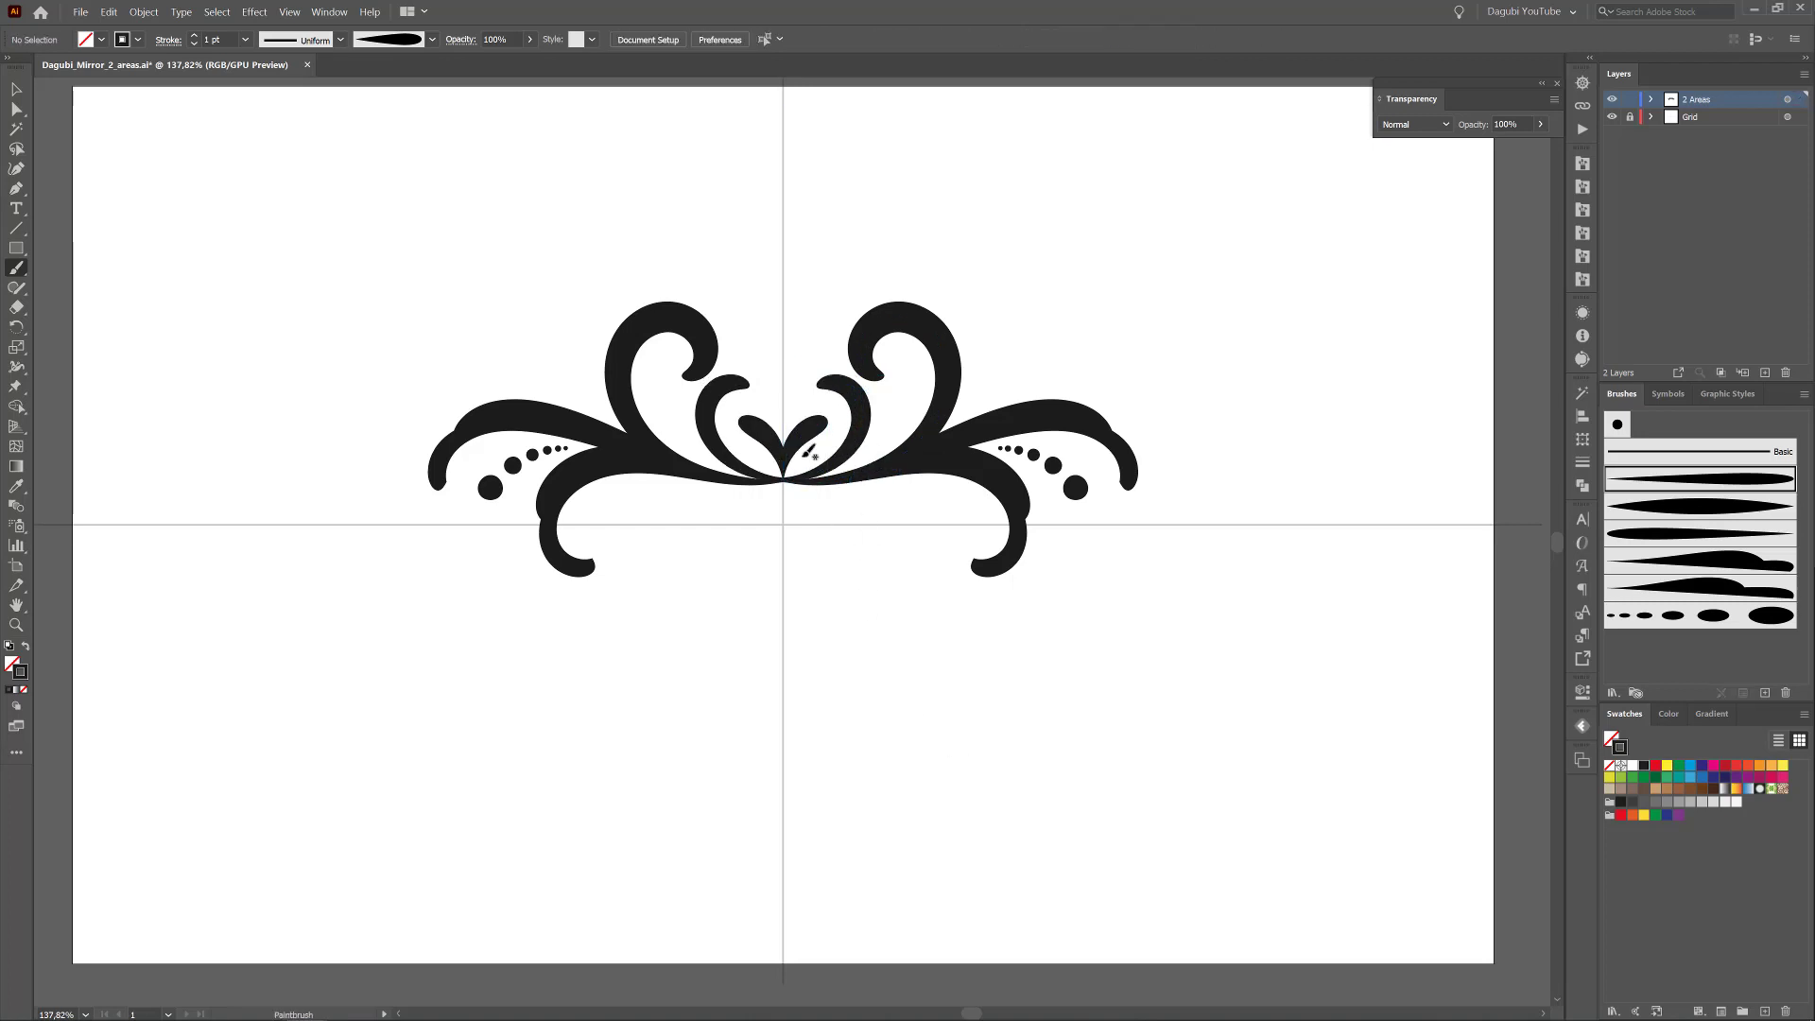
- Paint an upright petal about 38 mm tall on the vertical center axis and set its stroke to 1.6 pt
{"action": "left_click_drag", "start_coordinate": [787, 338], "coordinate": [792, 325]}
{"action": "left_click", "coordinate": [786, 372], "text": "ctrl"}
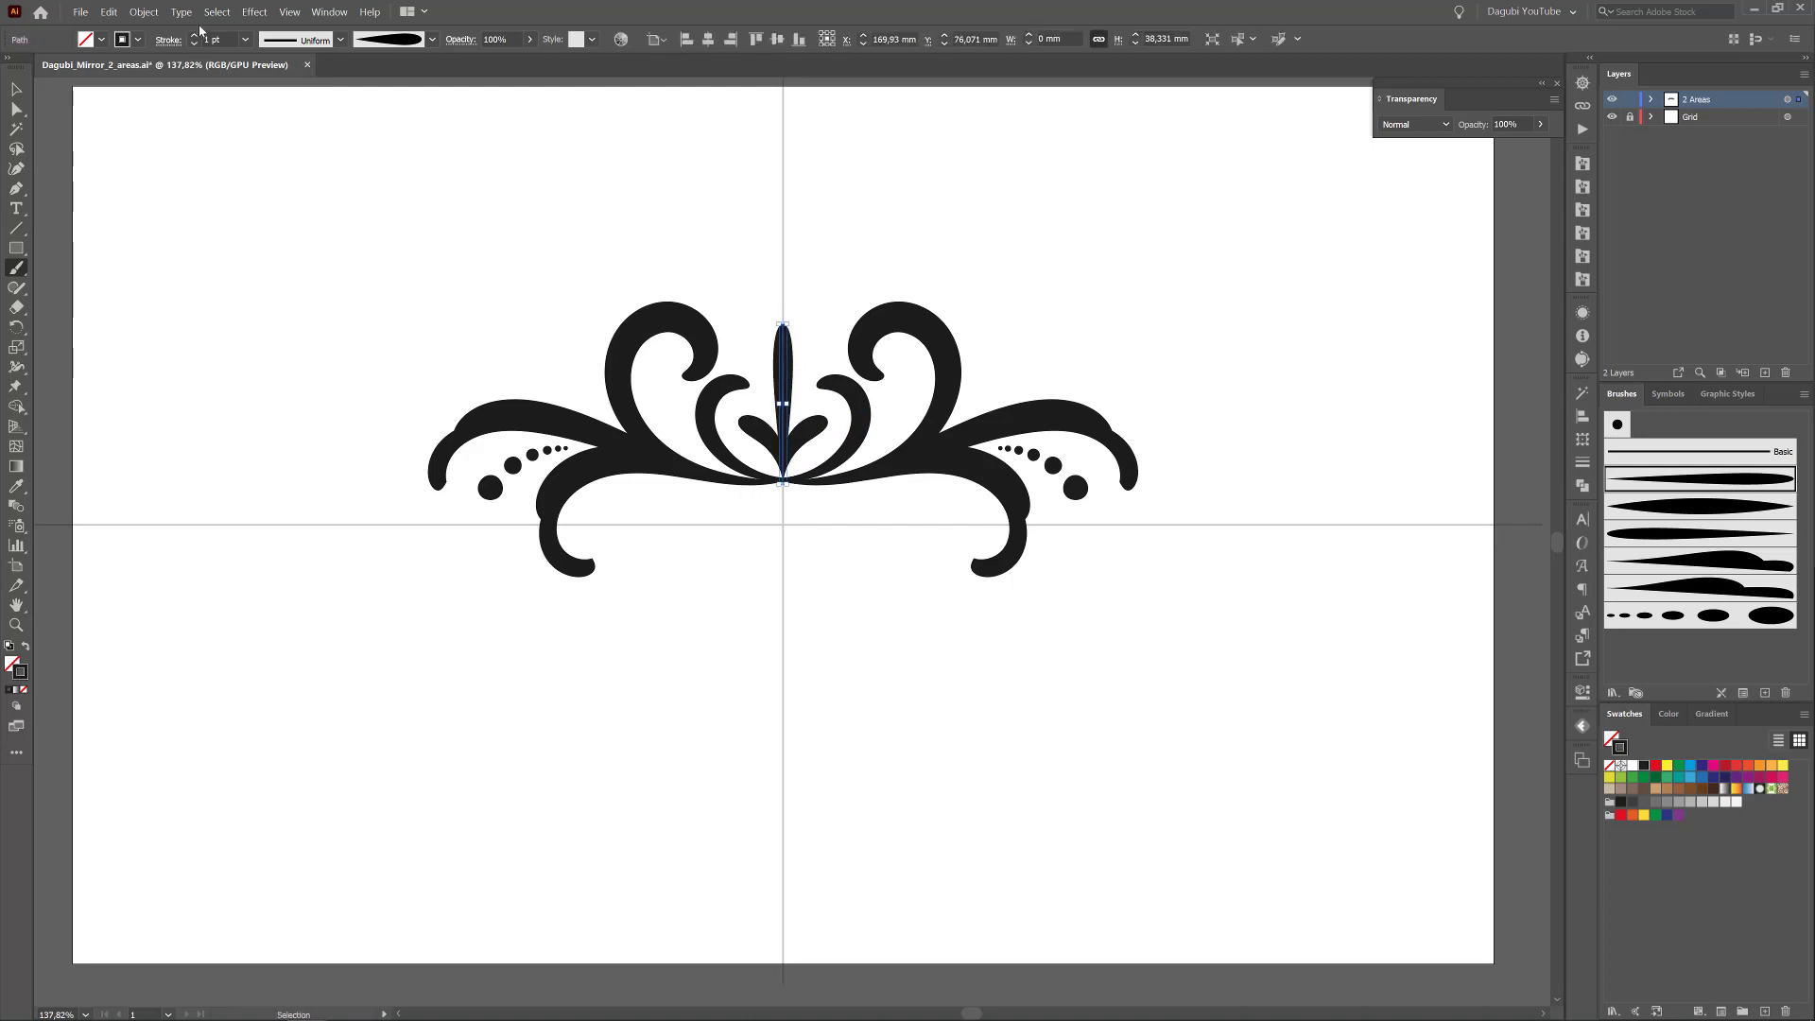
{"action": "left_click", "coordinate": [195, 36]}
{"action": "left_click", "coordinate": [312, 336], "text": "ctrl"}
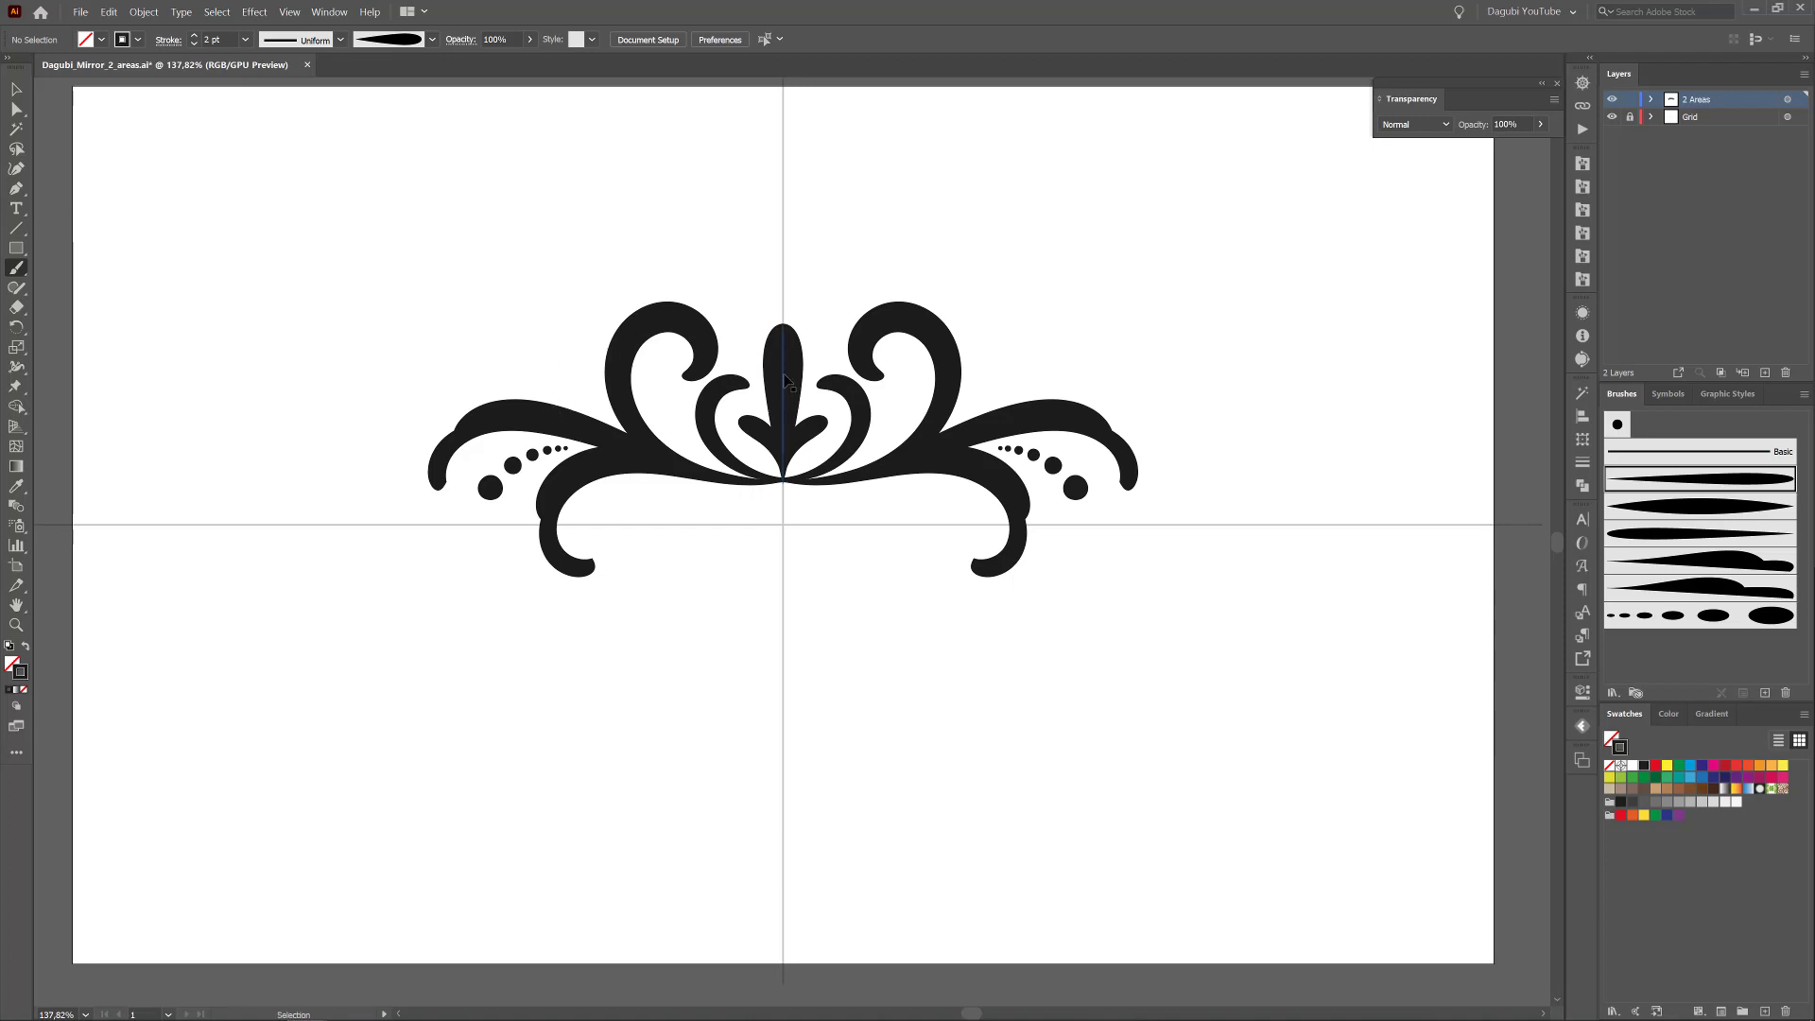
{"action": "left_click", "coordinate": [195, 44], "text": "ctrl"}
{"action": "left_click", "coordinate": [194, 43], "text": "ctrl"}
{"action": "left_click", "coordinate": [194, 43], "text": "ctrl"}
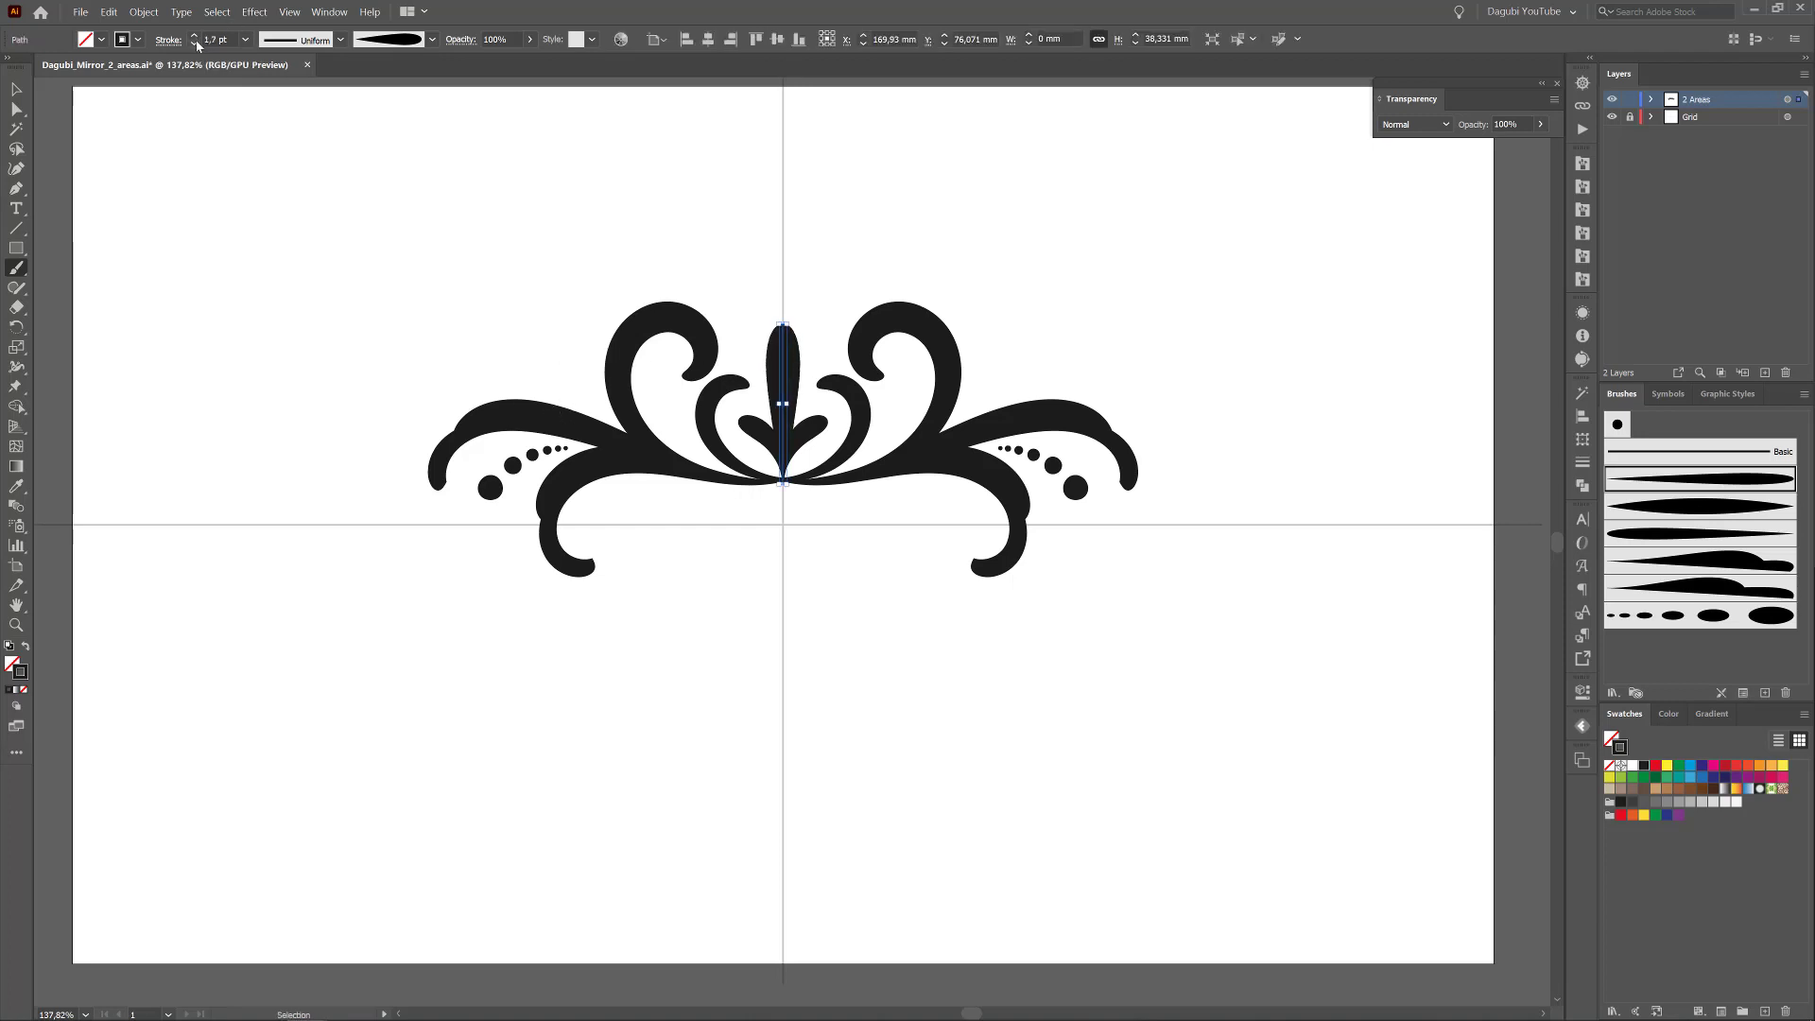
{"action": "left_click", "coordinate": [195, 44], "text": "ctrl"}
{"action": "left_click", "coordinate": [194, 184], "text": "ctrl"}
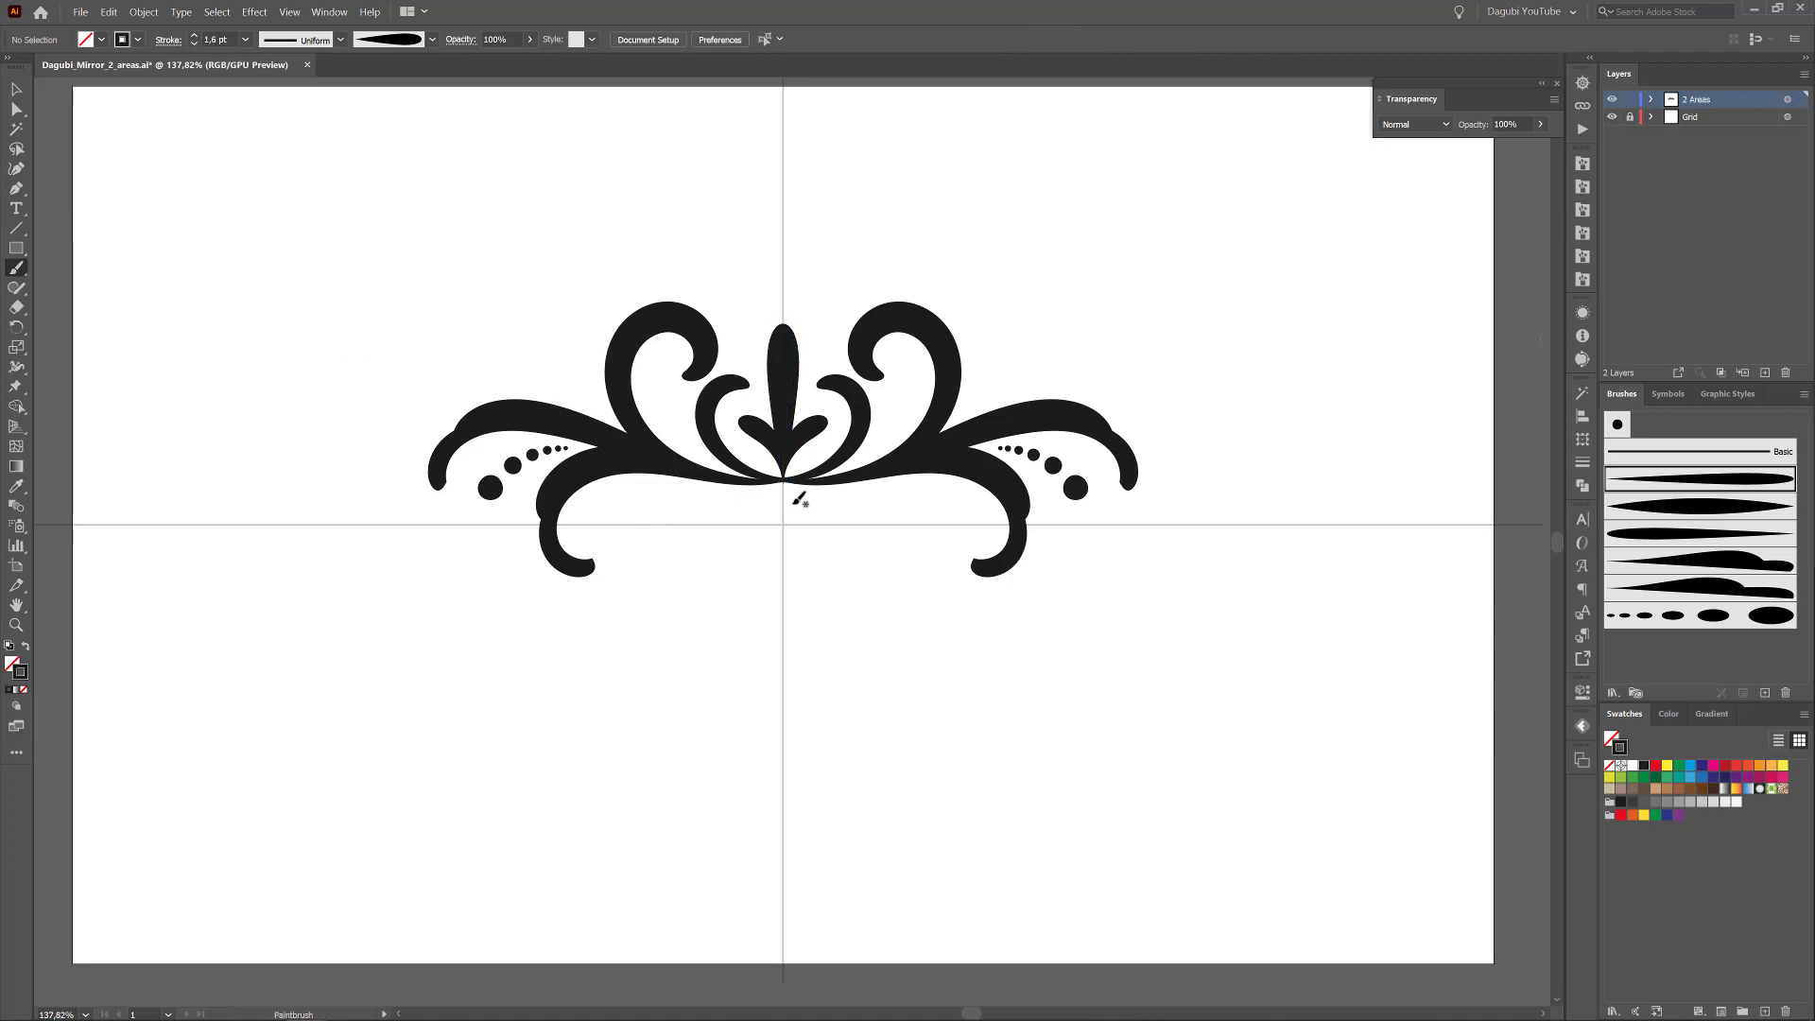
- Paint a 1 pt curl sweeping down and right from the center, plus a shorter branch curving inward toward the axis
{"action": "mouse_move", "coordinate": [782, 479]}
{"action": "left_mouse_down"}
{"action": "mouse_move", "coordinate": [876, 558]}
{"action": "mouse_move", "coordinate": [912, 566]}
{"action": "mouse_move", "coordinate": [945, 554]}
{"action": "mouse_move", "coordinate": [923, 510]}
{"action": "left_mouse_up"}
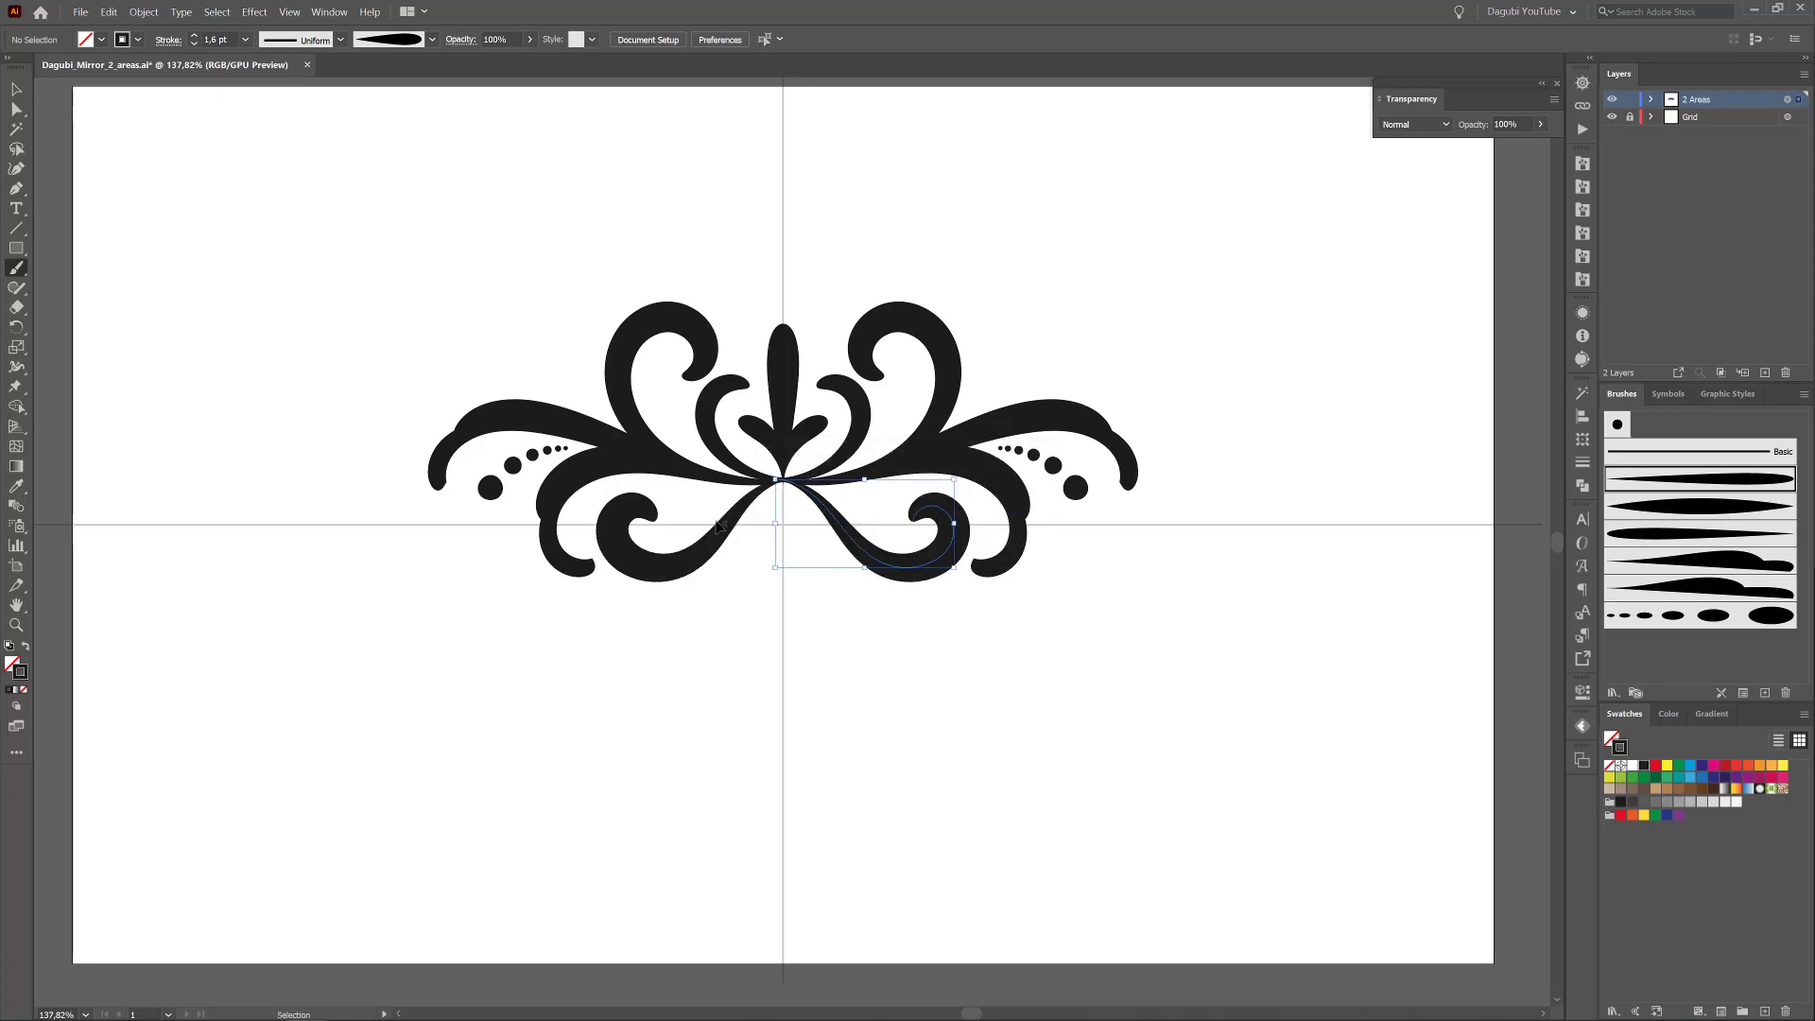
{"action": "left_click", "coordinate": [194, 45]}
{"action": "left_click", "coordinate": [375, 476], "text": "ctrl"}
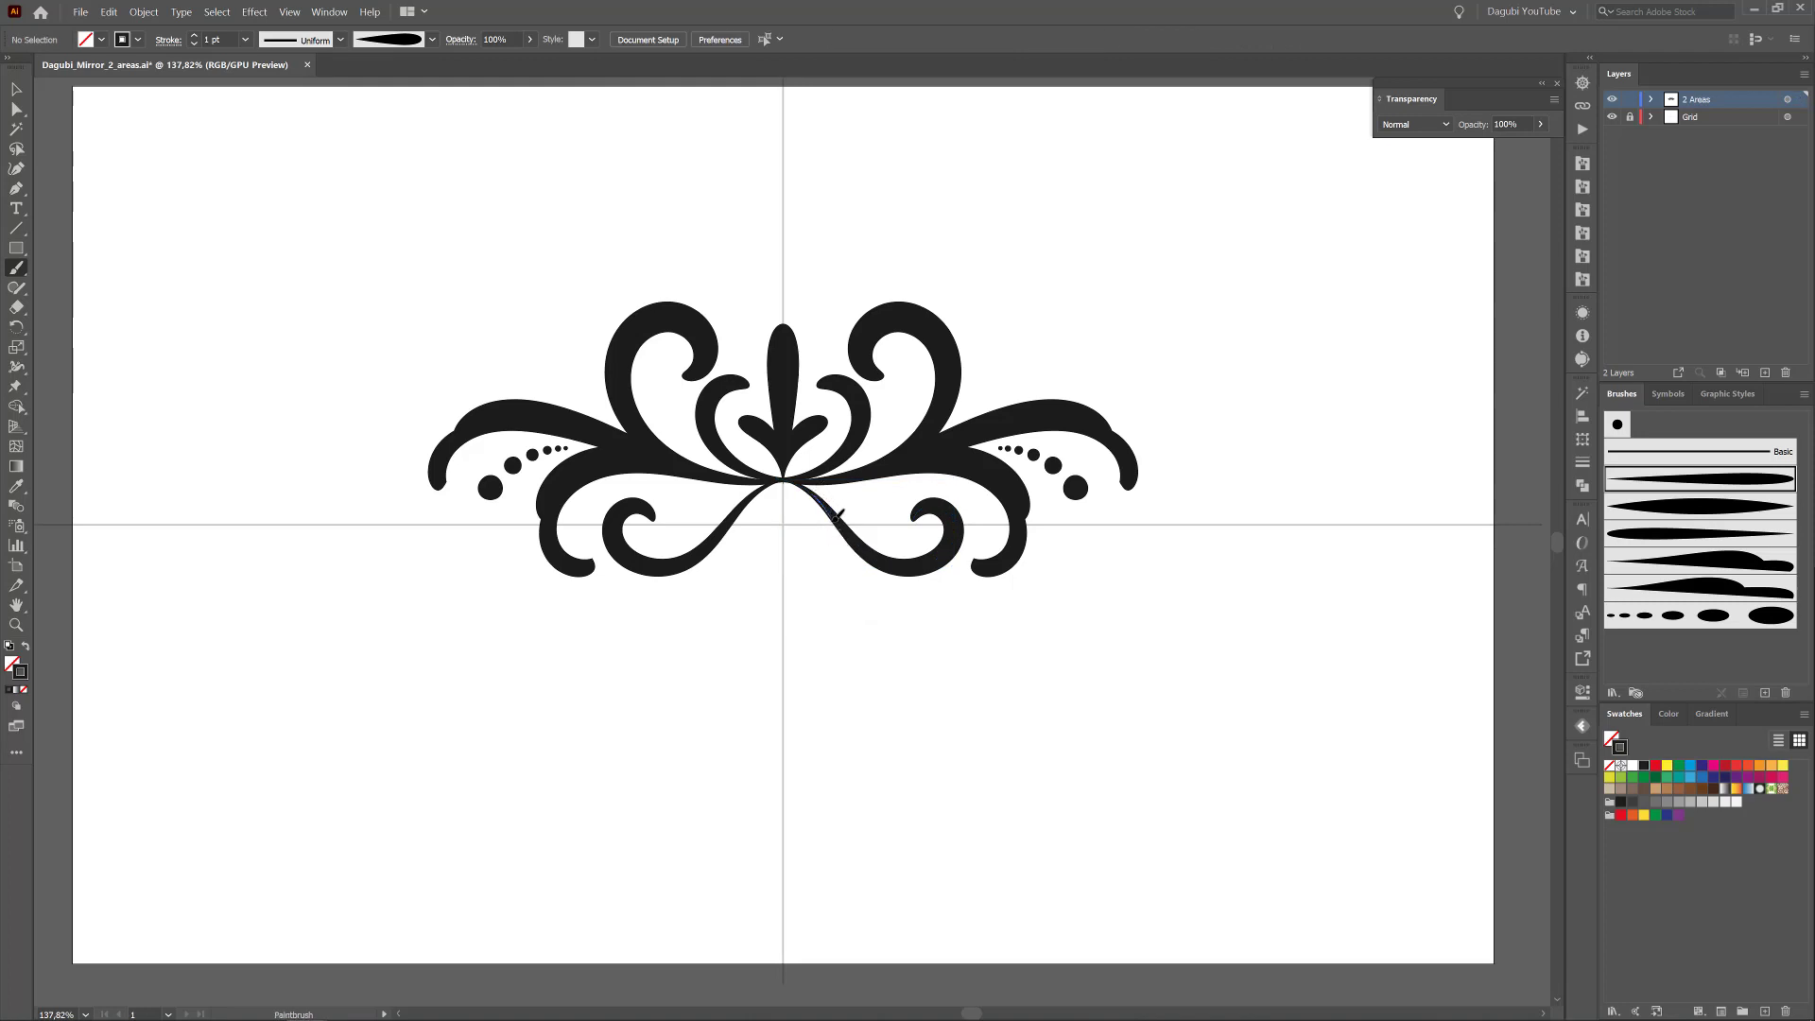
{"action": "left_click_drag", "start_coordinate": [797, 571], "coordinate": [798, 573]}
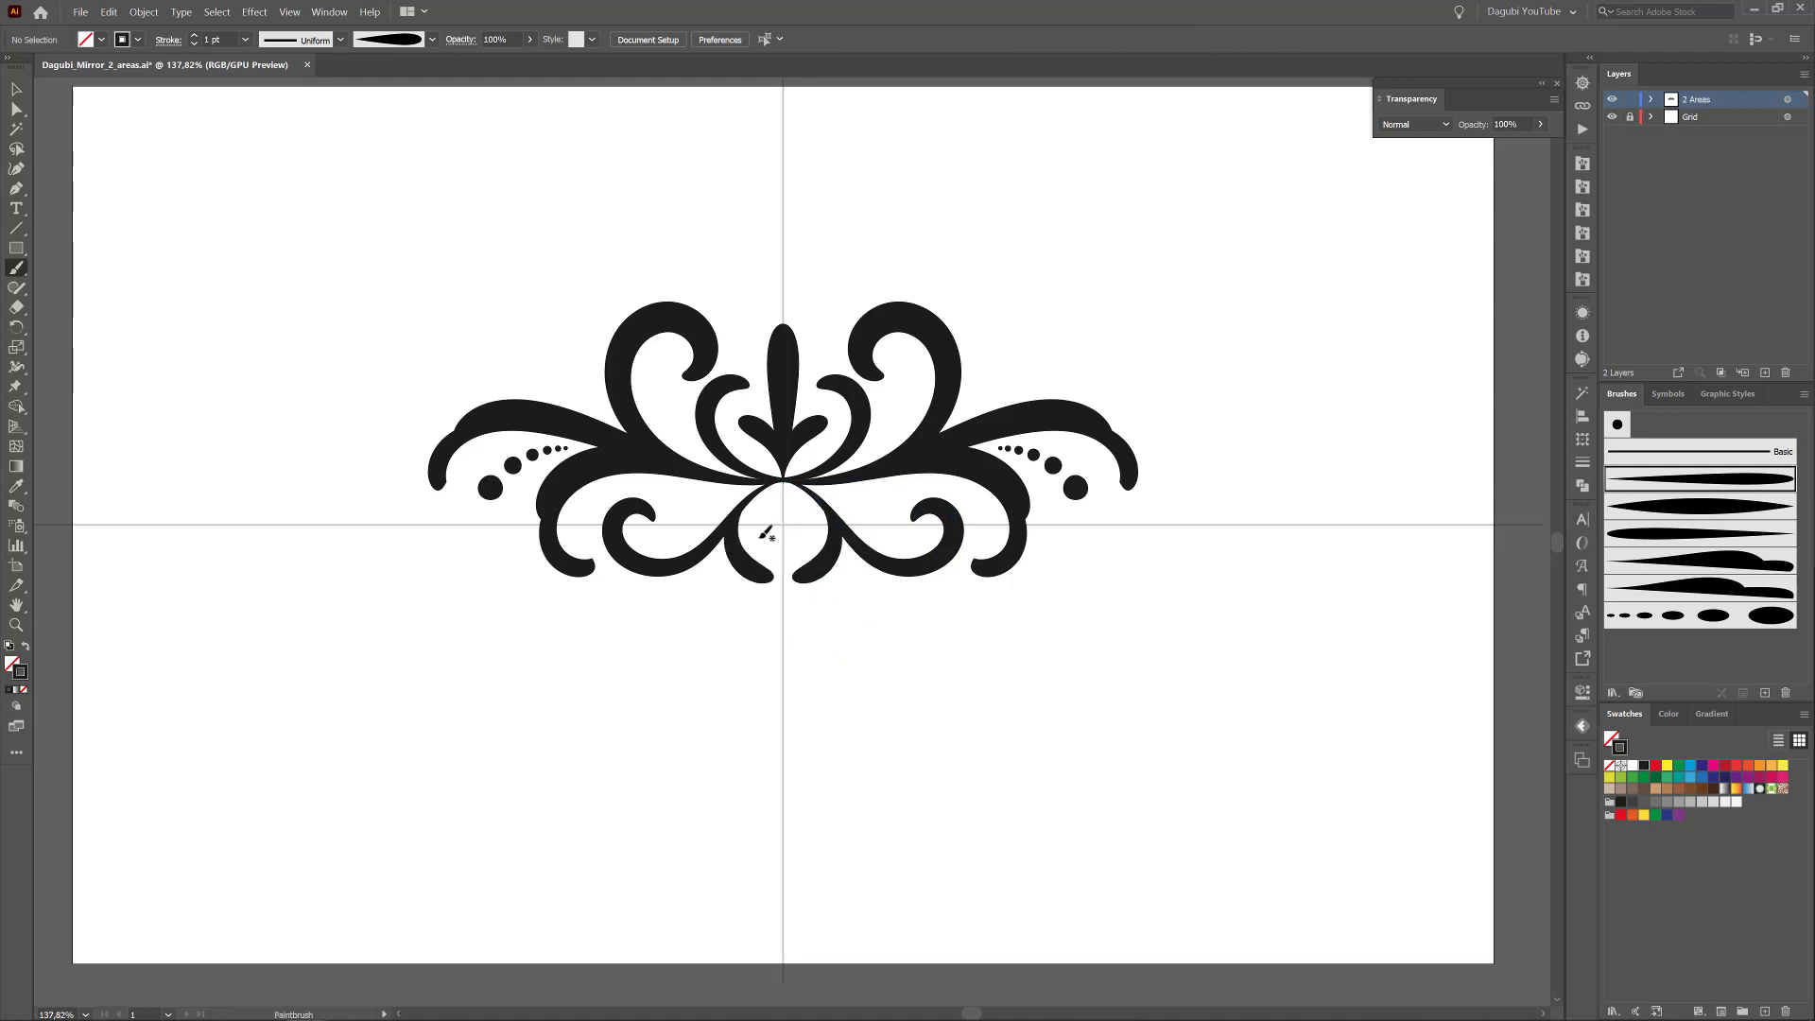
- Paint a short downward petal on the vertical center axis and set its stroke to 1.2 pt
{"action": "left_click_drag", "start_coordinate": [783, 481], "coordinate": [784, 564]}
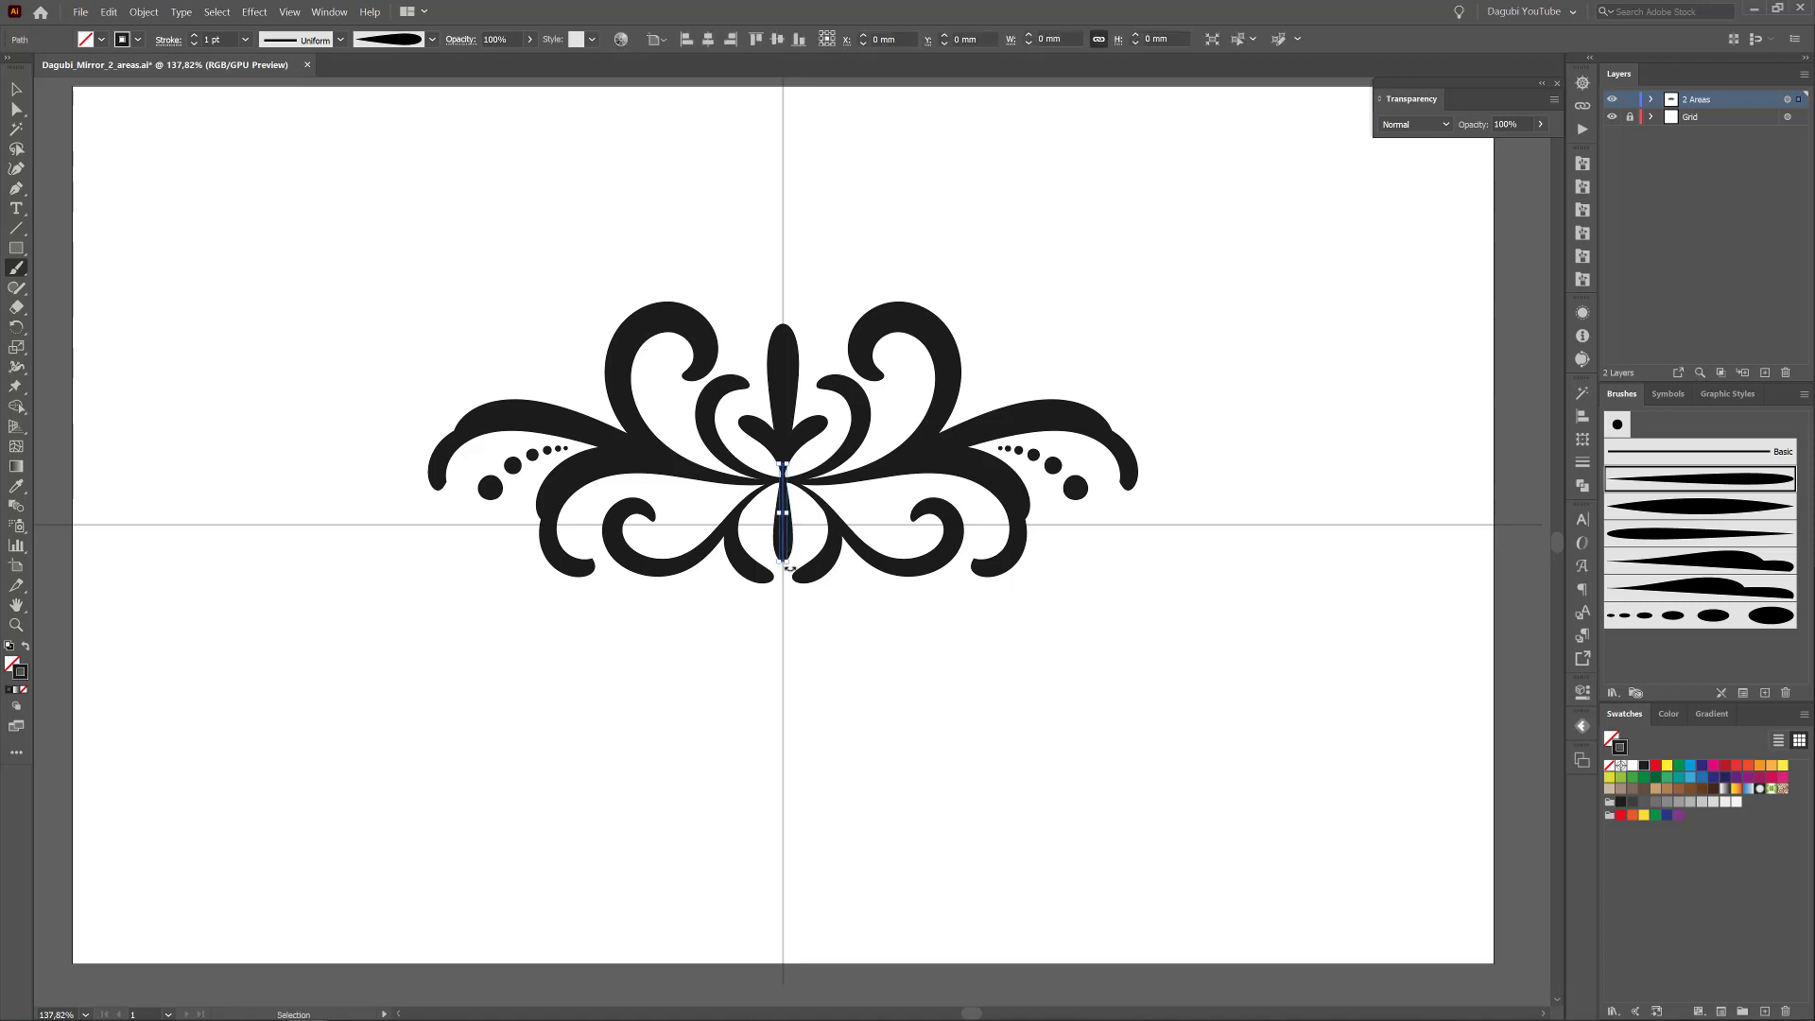
{"action": "left_click", "coordinate": [195, 37], "text": "ctrl"}
{"action": "left_click", "coordinate": [191, 106], "text": "ctrl"}
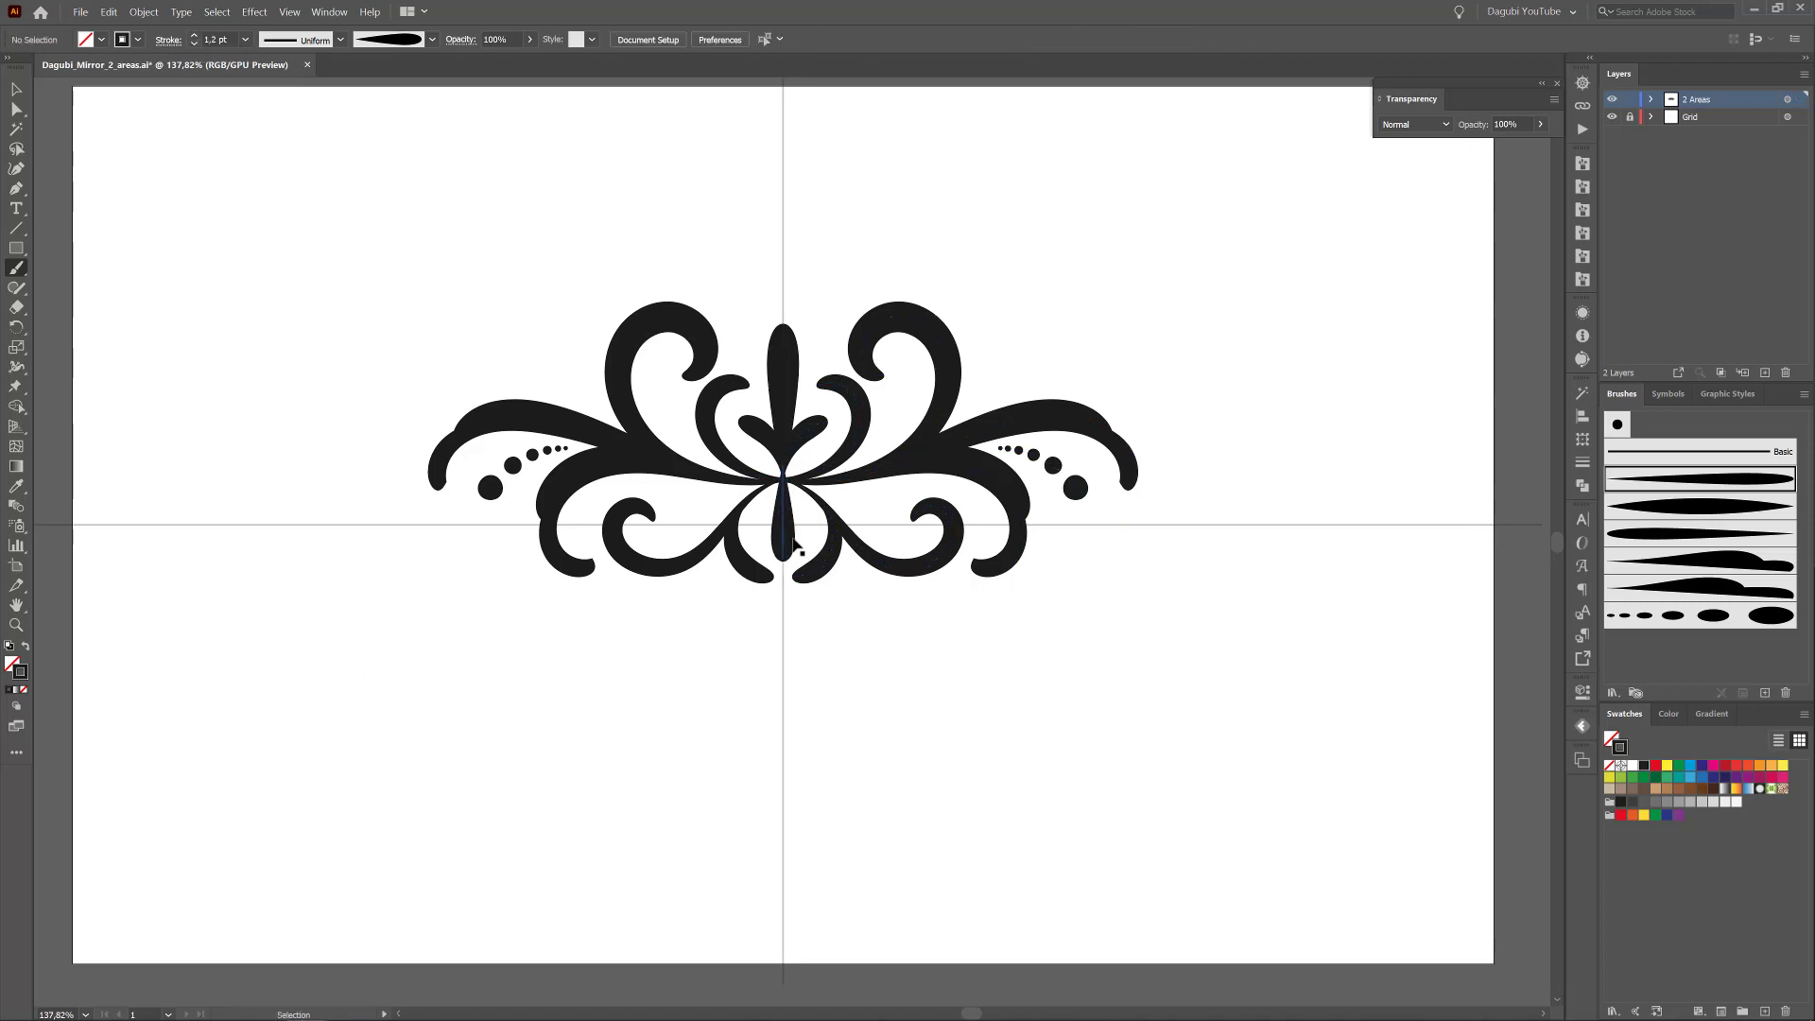
- Paint a small petal about 10 mm tall to the right of the downward center petal and set its stroke to 0.9 pt
{"action": "left_click_drag", "start_coordinate": [794, 544], "coordinate": [806, 521], "text": "ctrl"}
{"action": "left_click", "coordinate": [901, 712], "text": "ctrl"}
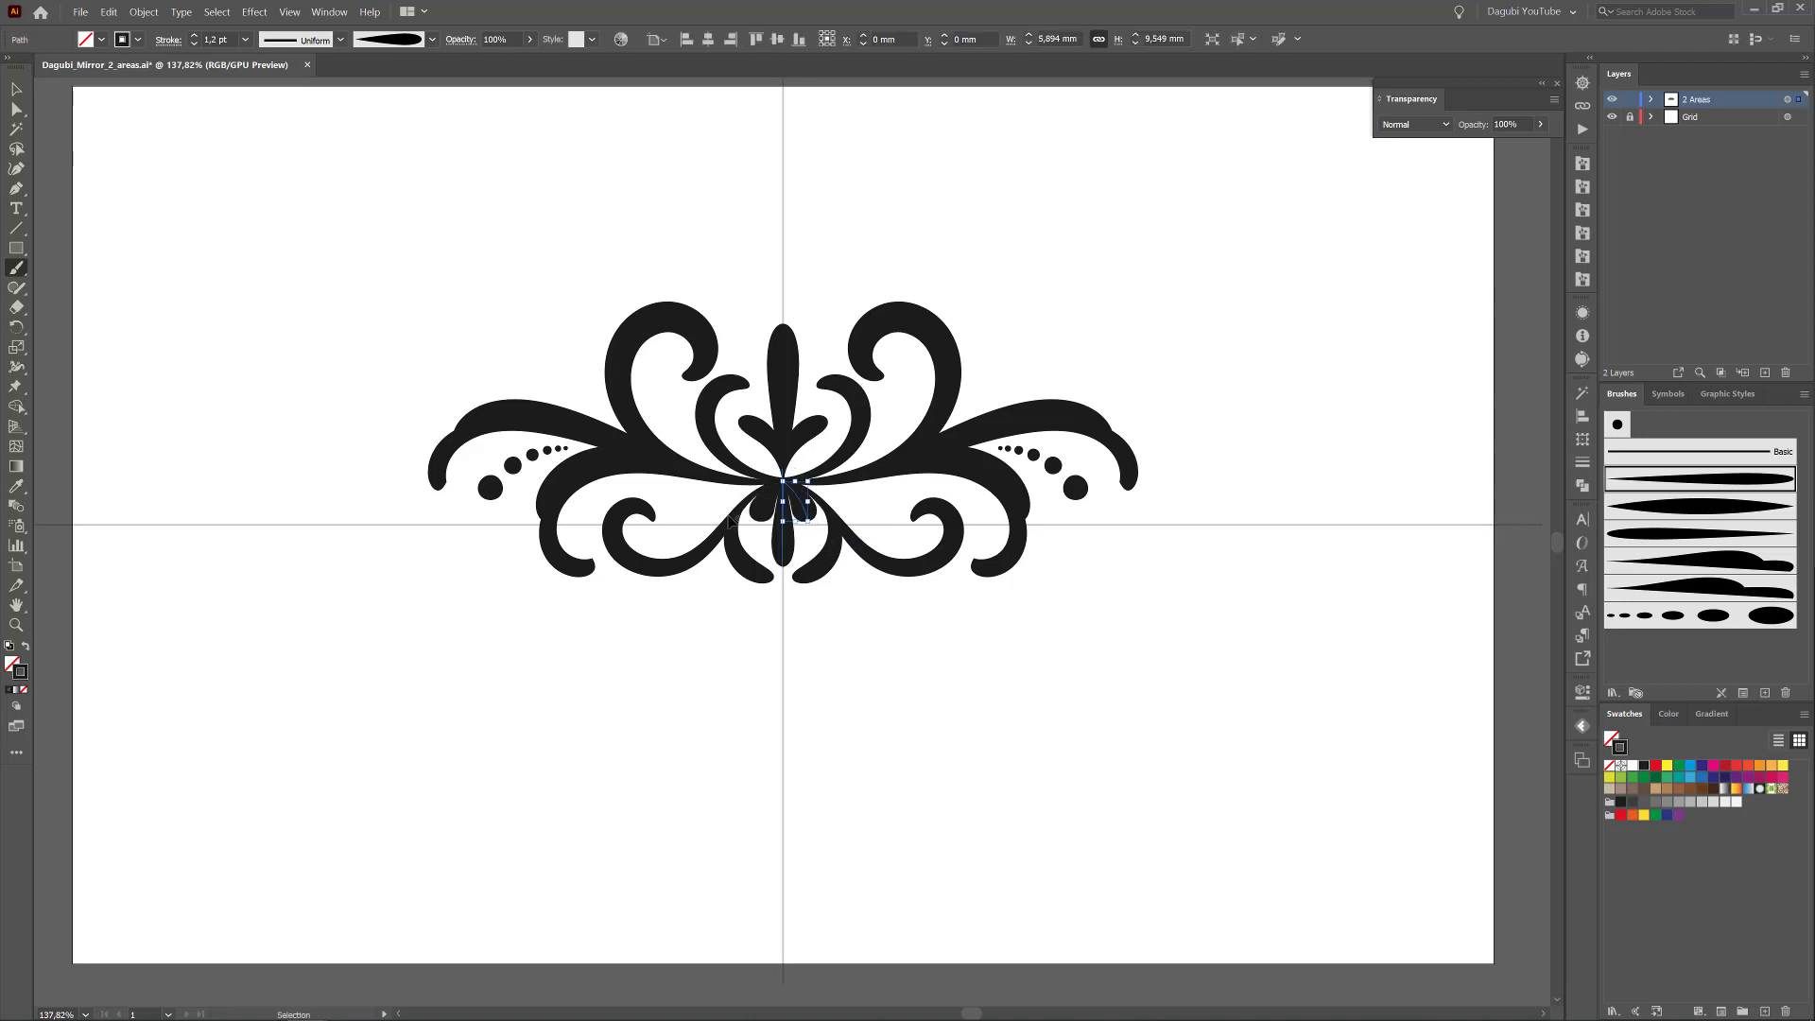
{"action": "left_click", "coordinate": [194, 43]}
{"action": "left_click", "coordinate": [194, 43]}
{"action": "left_click", "coordinate": [194, 44]}
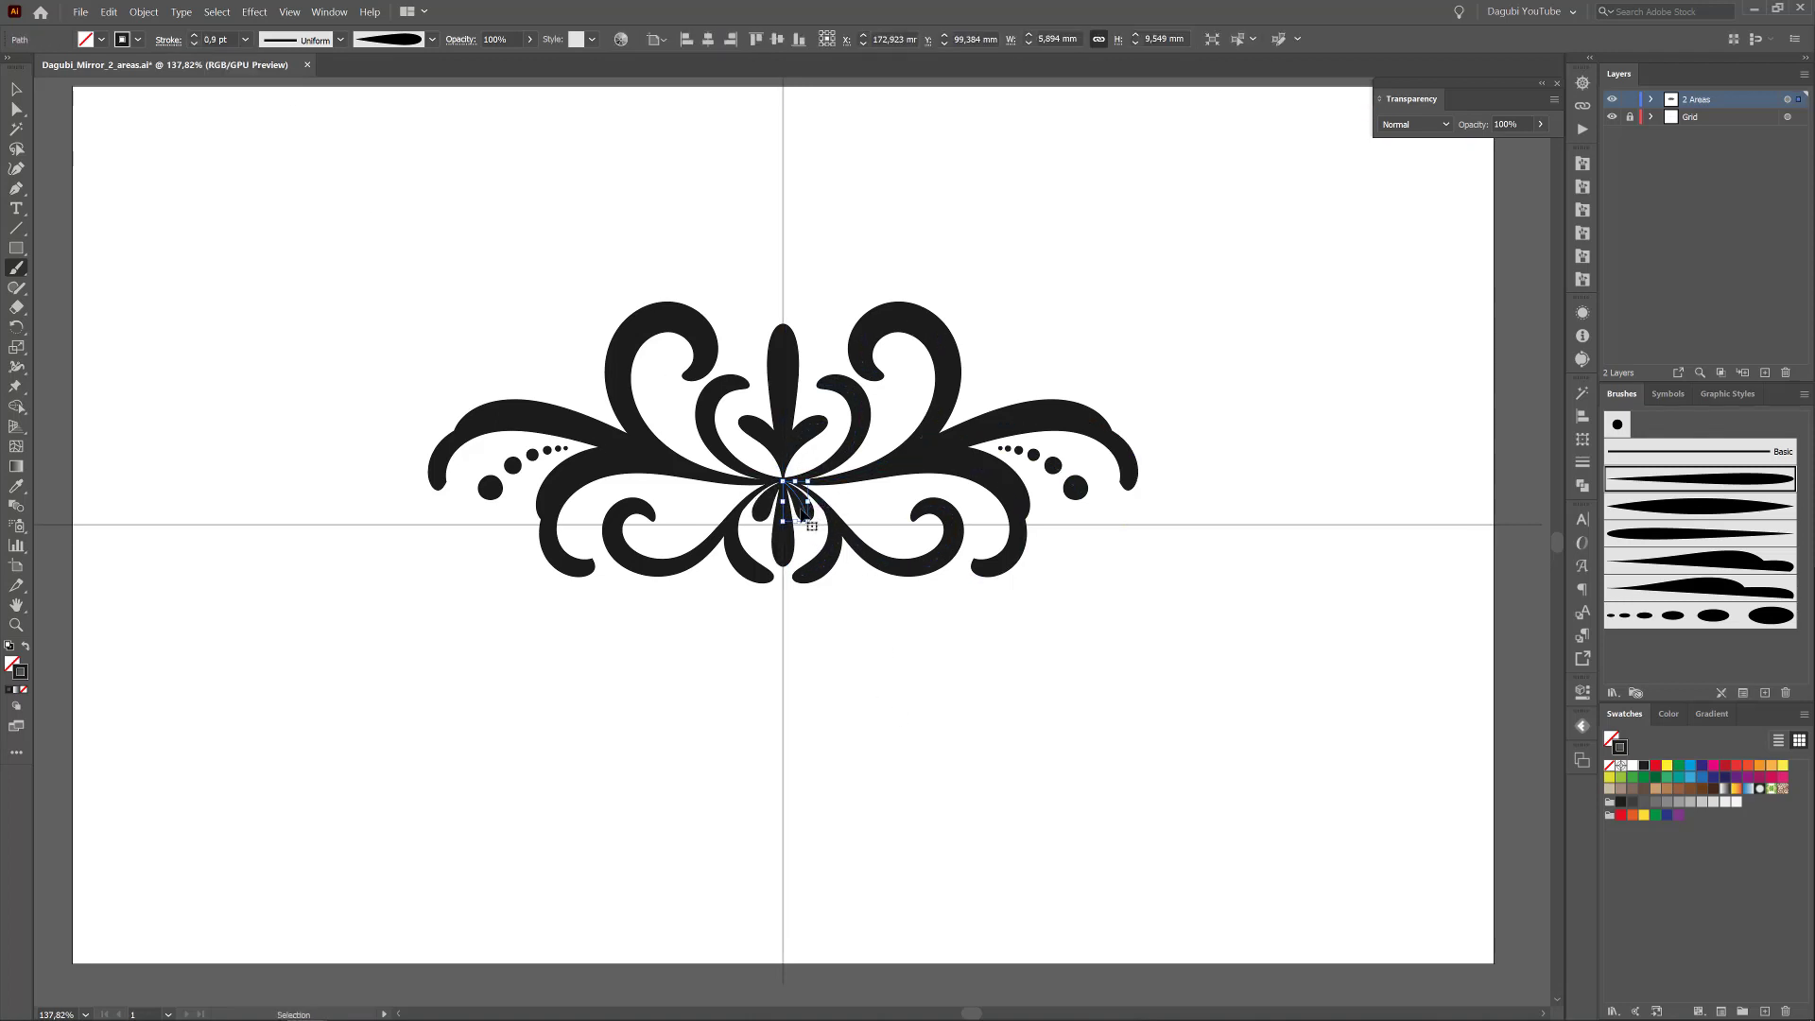
{"action": "left_click_drag", "start_coordinate": [805, 511], "coordinate": [804, 510], "text": "ctrl"}
{"action": "left_click", "coordinate": [1056, 861], "text": "ctrl"}
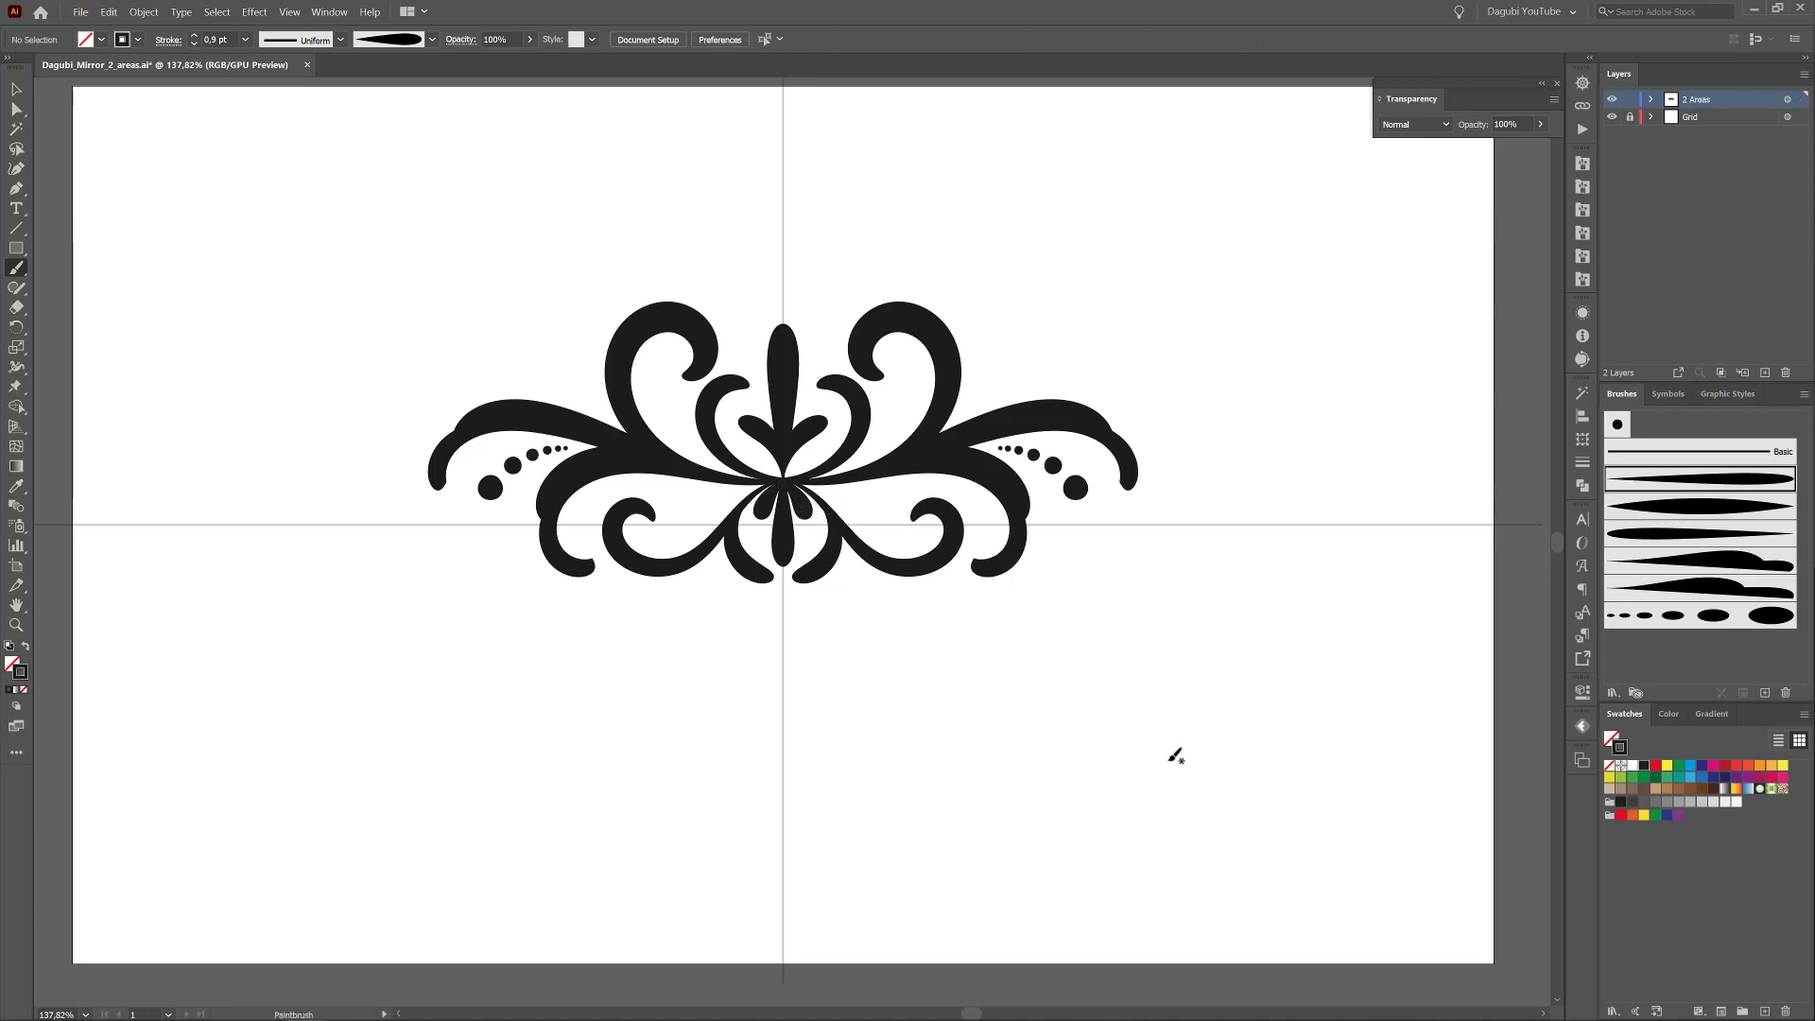
- Paint a row of growing dots rising between the large and small upper right curls
{"action": "left_click", "coordinate": [1649, 614]}
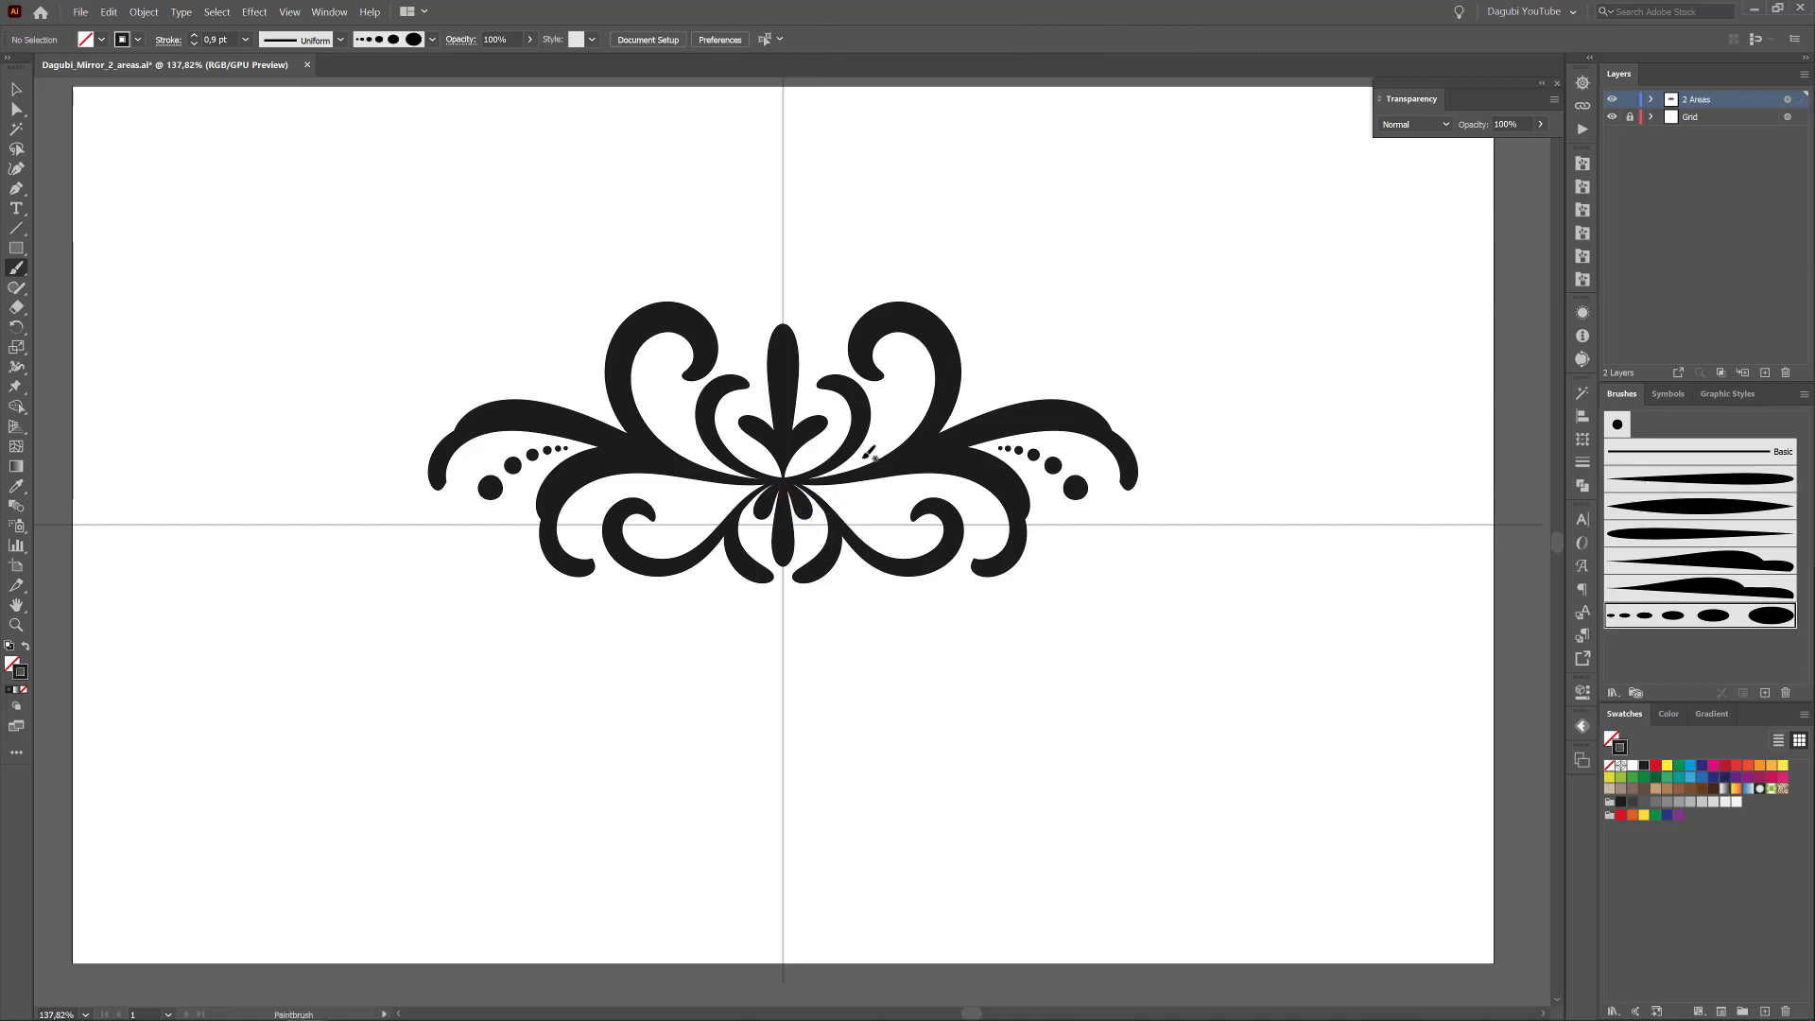
{"action": "left_click_drag", "start_coordinate": [898, 416], "coordinate": [903, 393]}
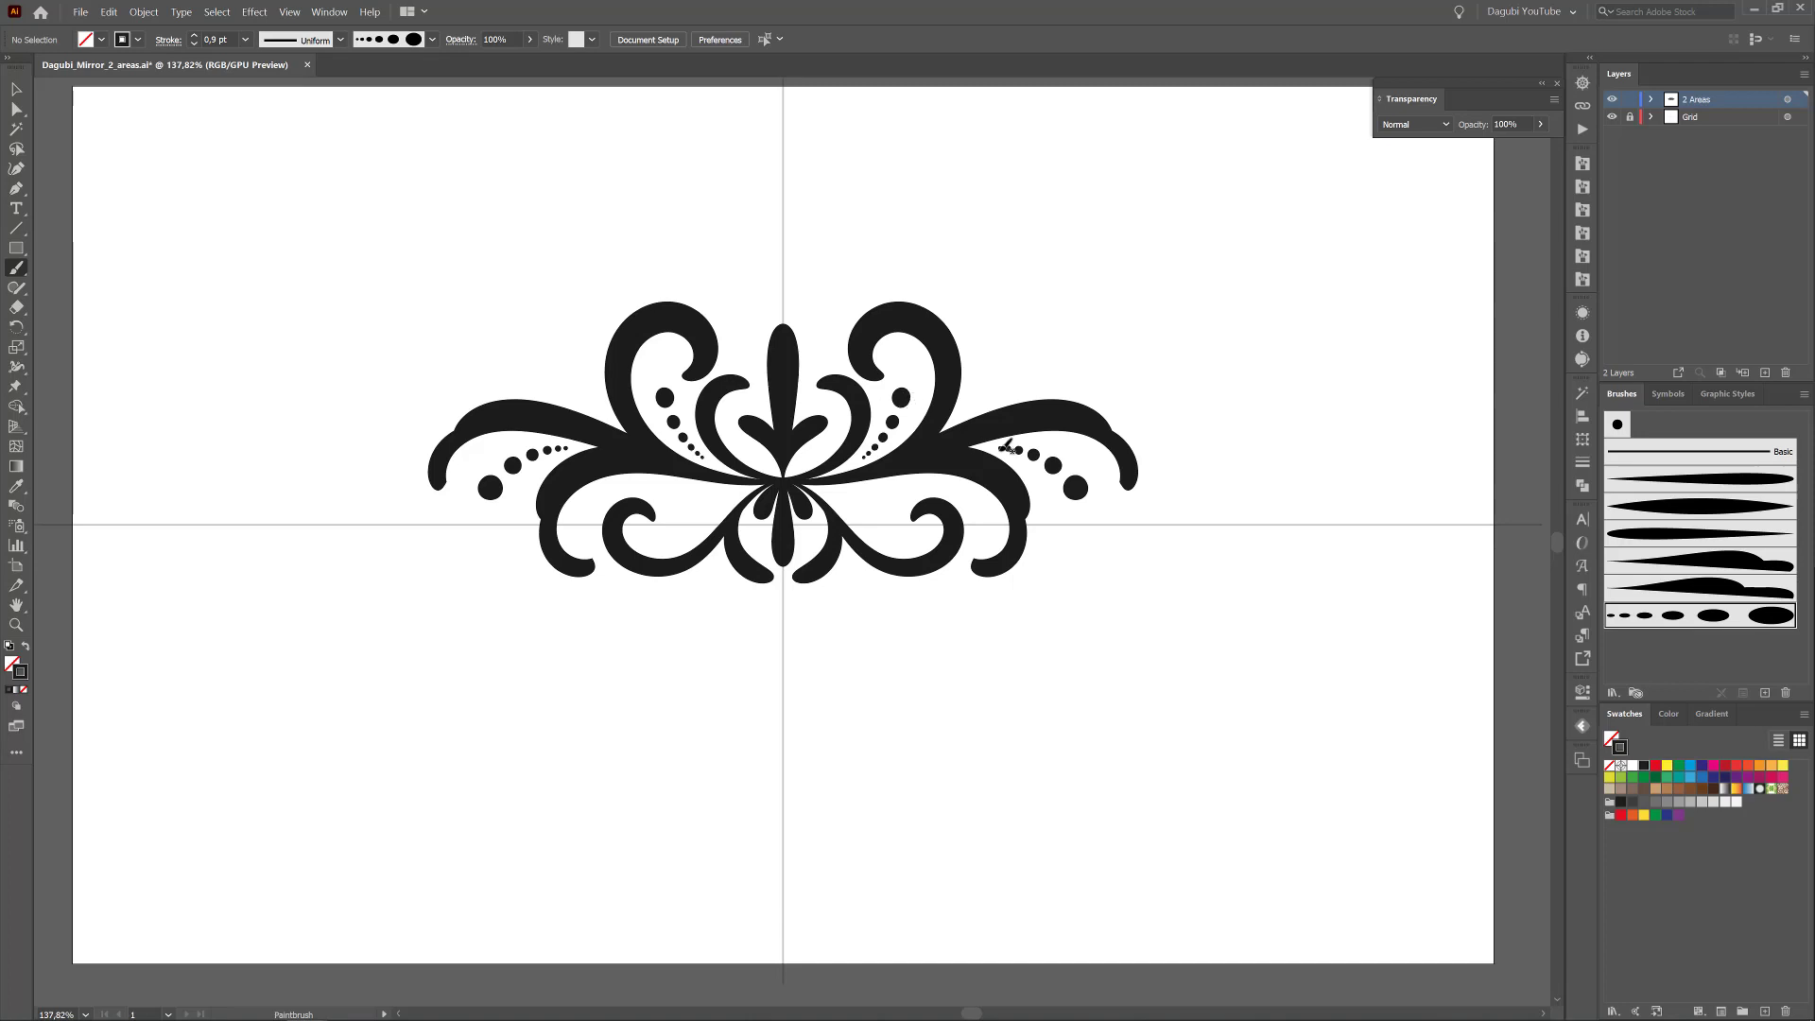
- With the stemmed leaf brush from the Dagubi Various library, paint a leaf above the right outer arm, nudge it inward, and add one beneath the lower curl
{"action": "left_click", "coordinate": [1582, 189]}
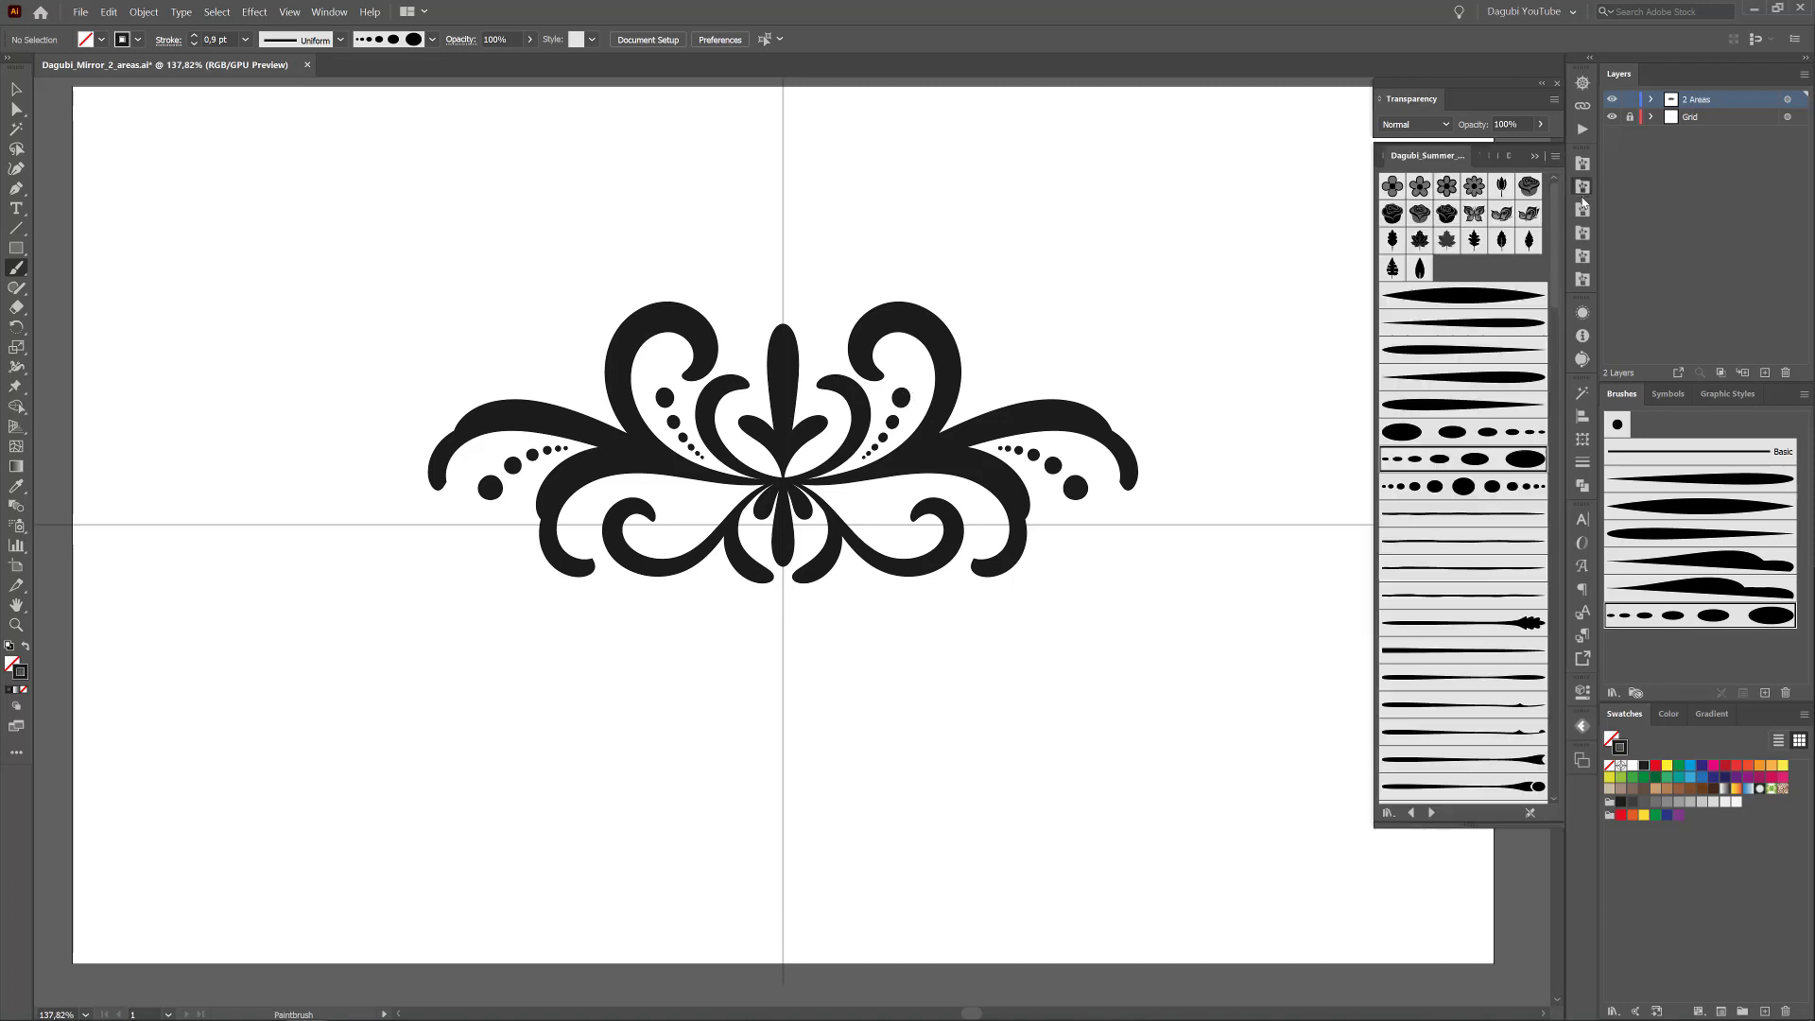
{"action": "left_click", "coordinate": [1583, 164]}
{"action": "scroll", "coordinate": [1475, 312], "scroll_direction": "down", "scroll_amount": 5}
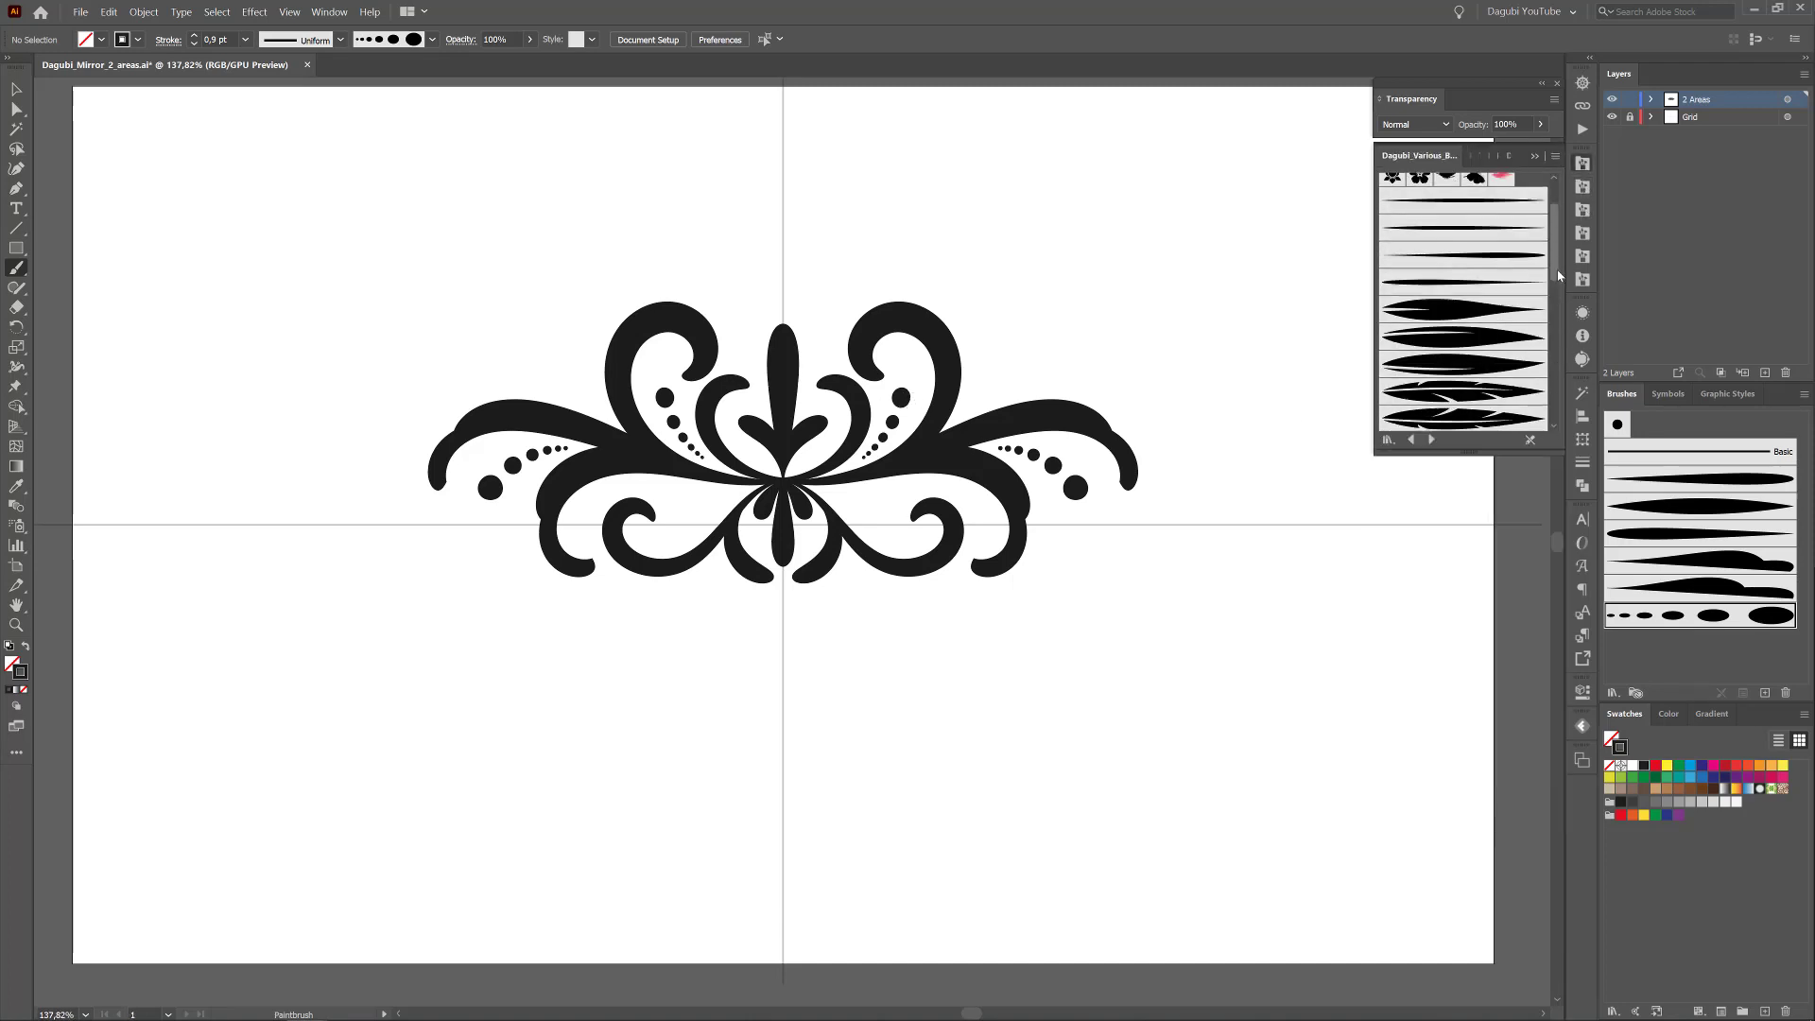
{"action": "left_click", "coordinate": [1463, 326]}
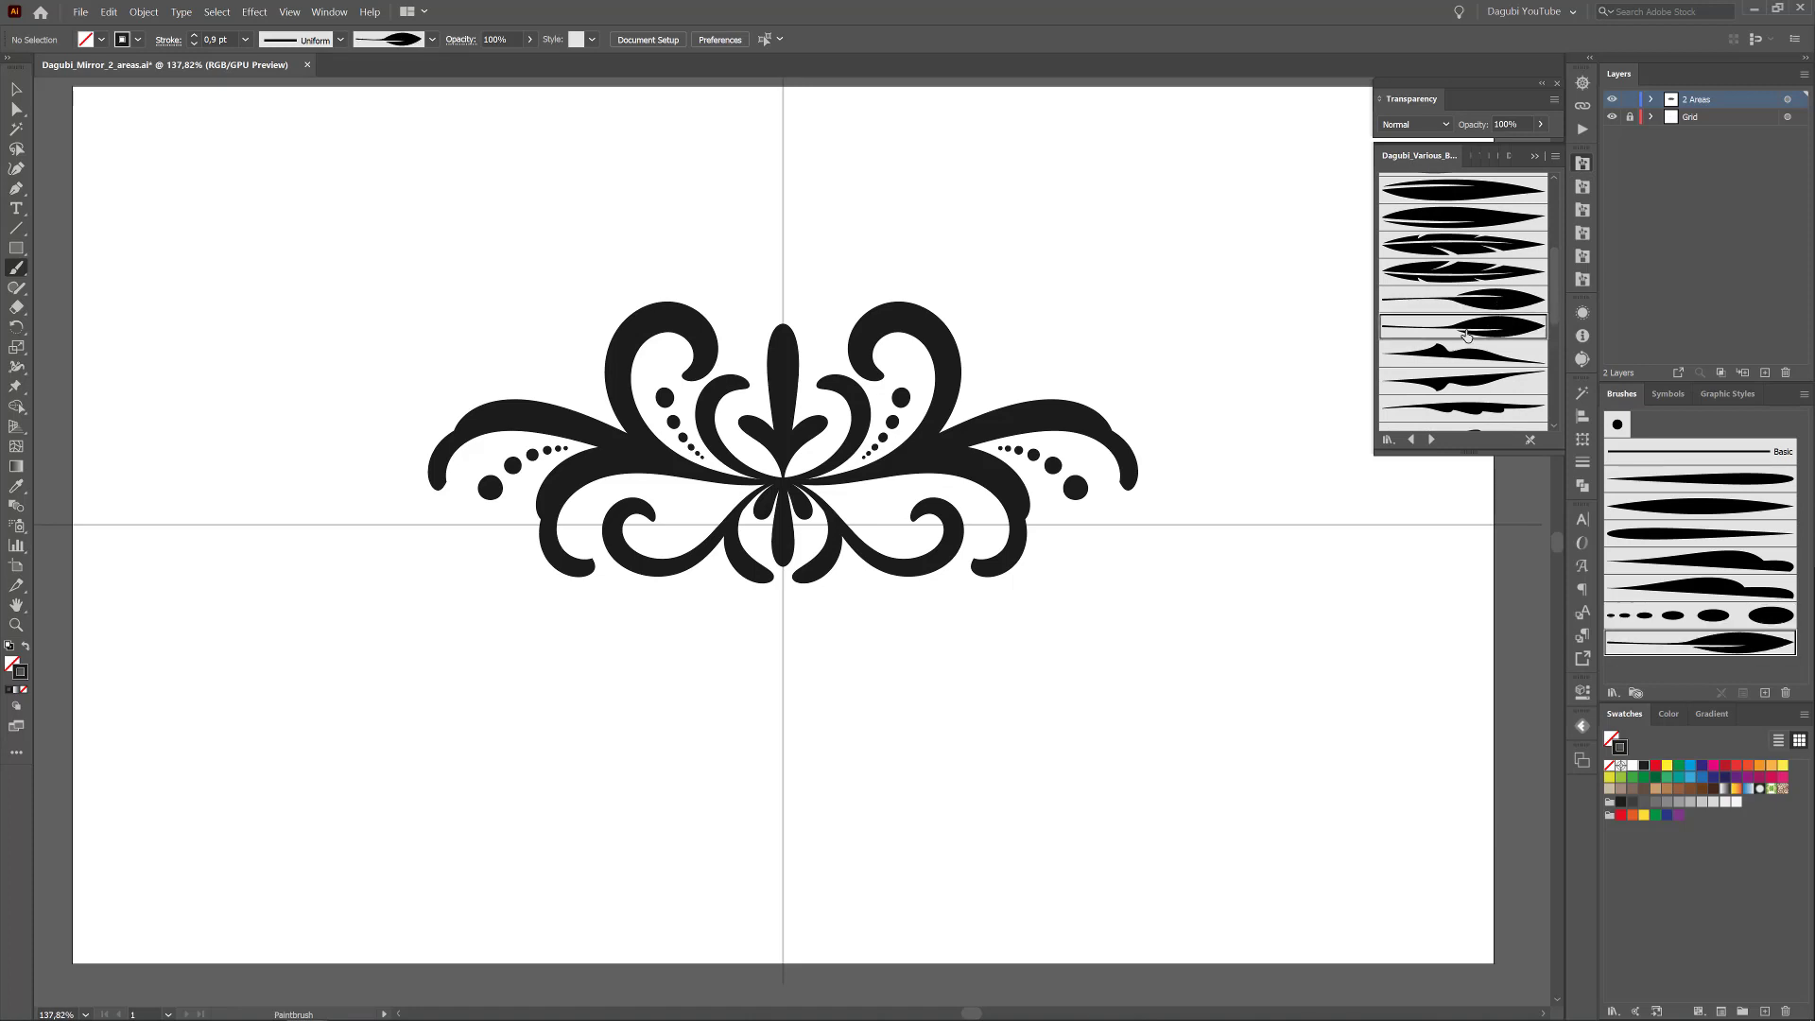
{"action": "left_click", "coordinate": [944, 432]}
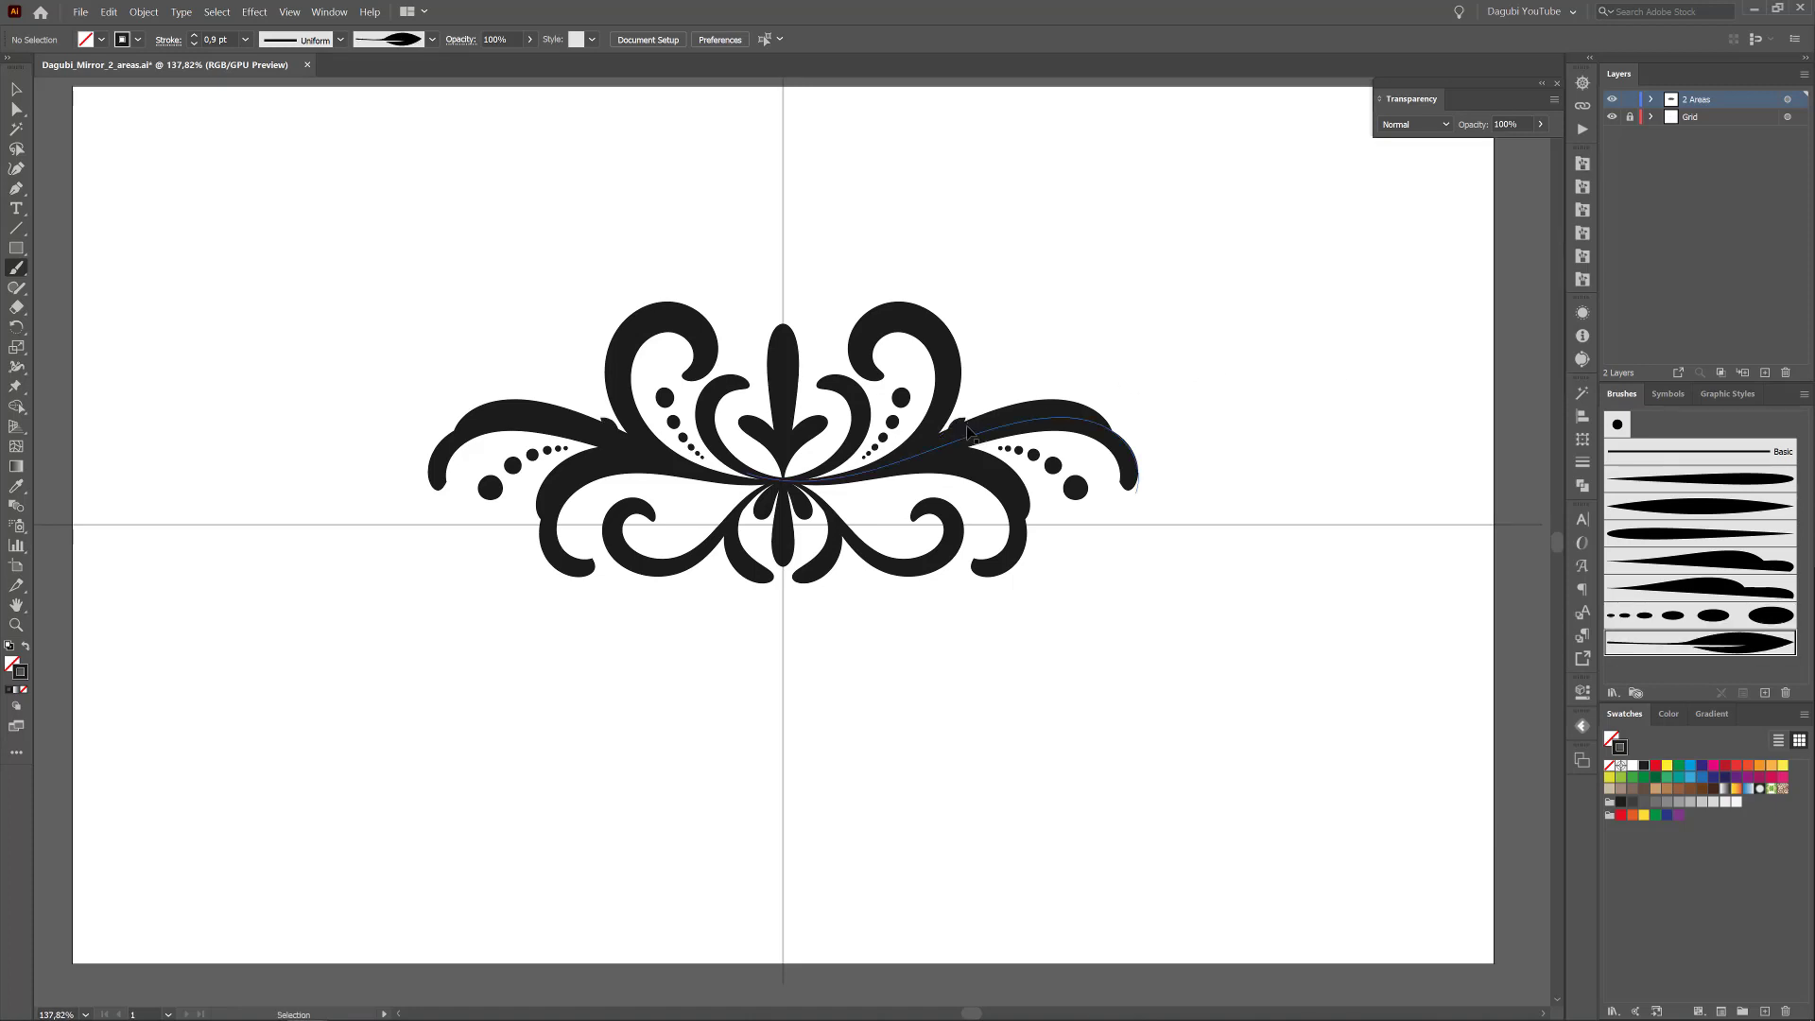
{"action": "left_click_drag", "start_coordinate": [989, 390], "coordinate": [1028, 351]}
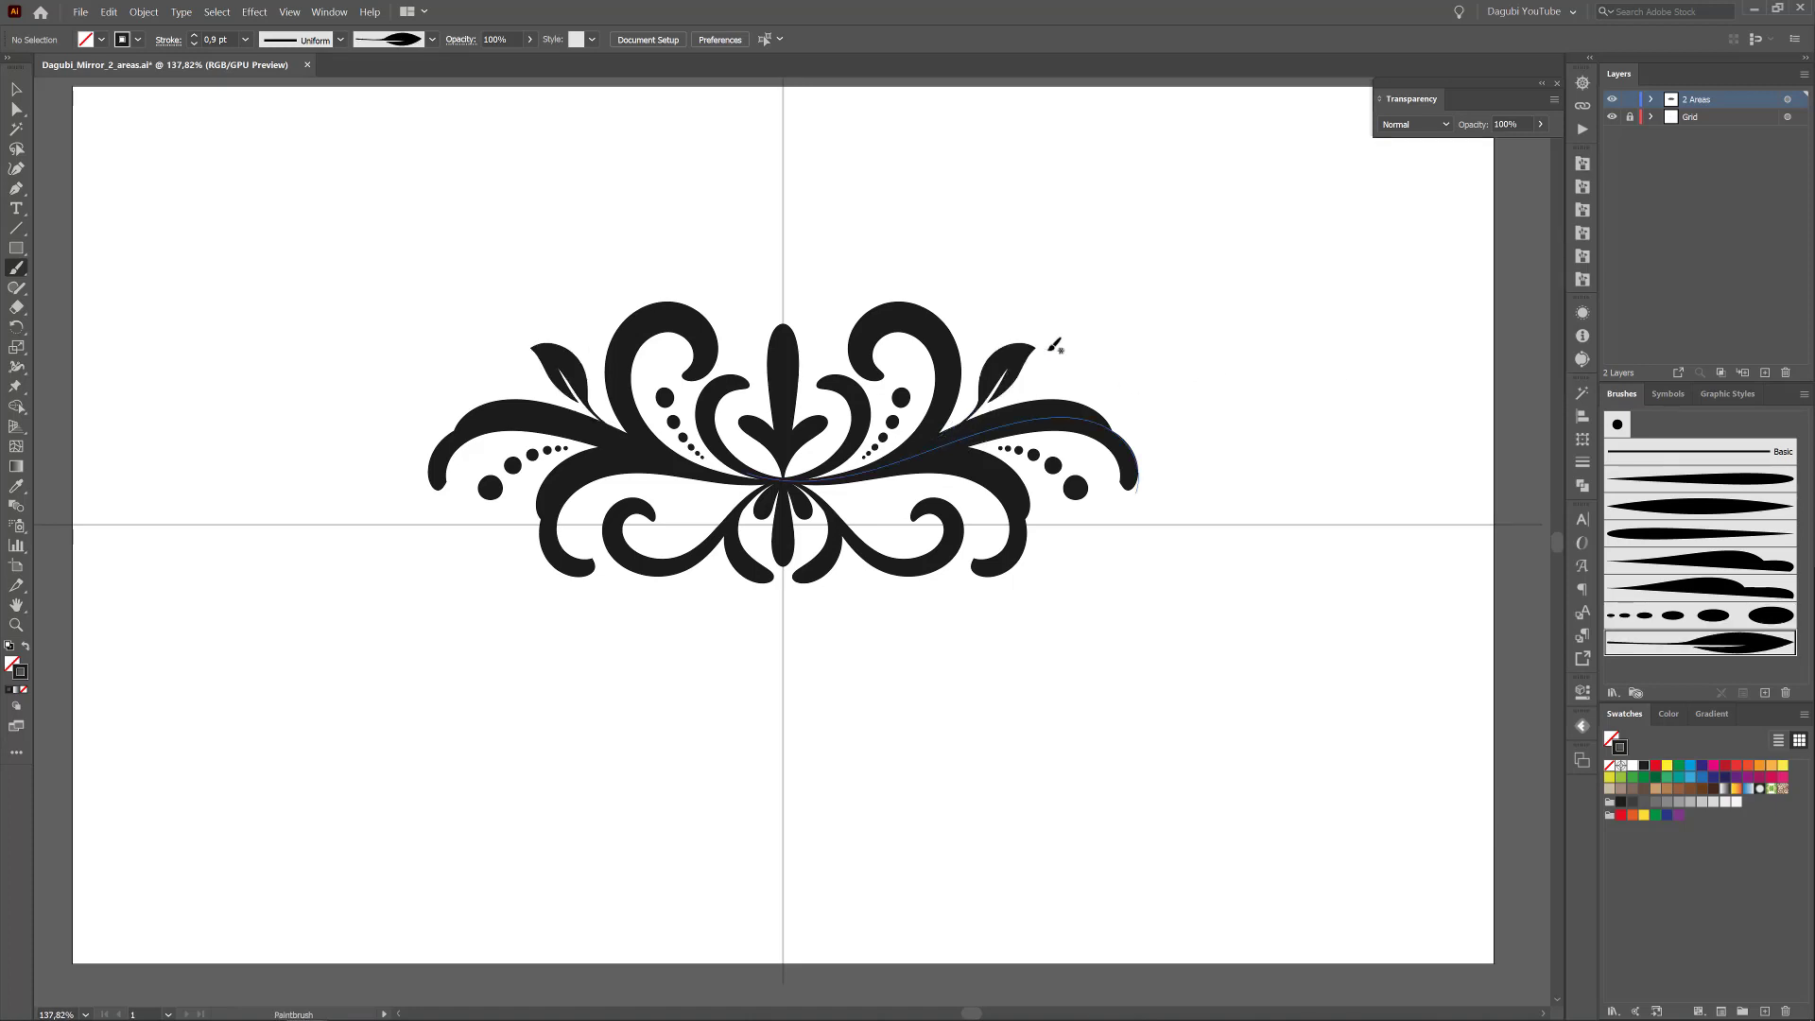
{"action": "left_click", "coordinate": [1007, 383], "text": "ctrl"}
{"action": "left_click", "coordinate": [1168, 305], "text": "ctrl"}
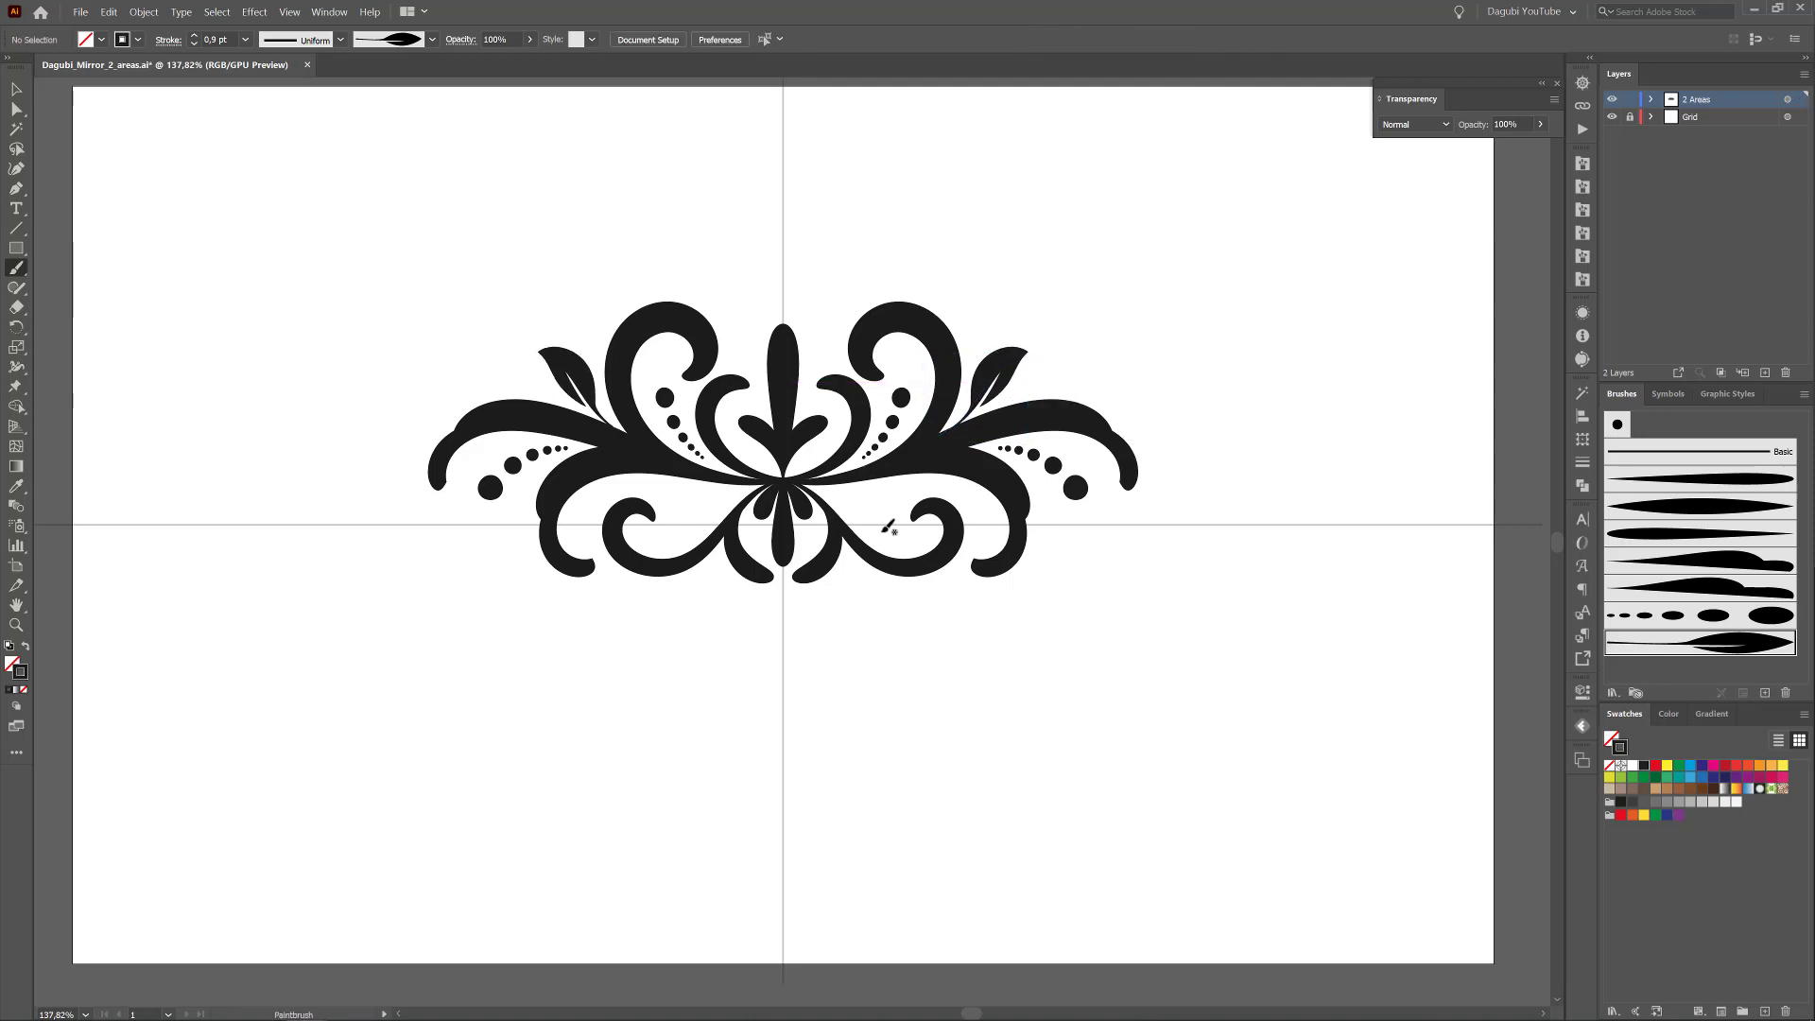
{"action": "left_click_drag", "start_coordinate": [855, 537], "coordinate": [874, 595]}
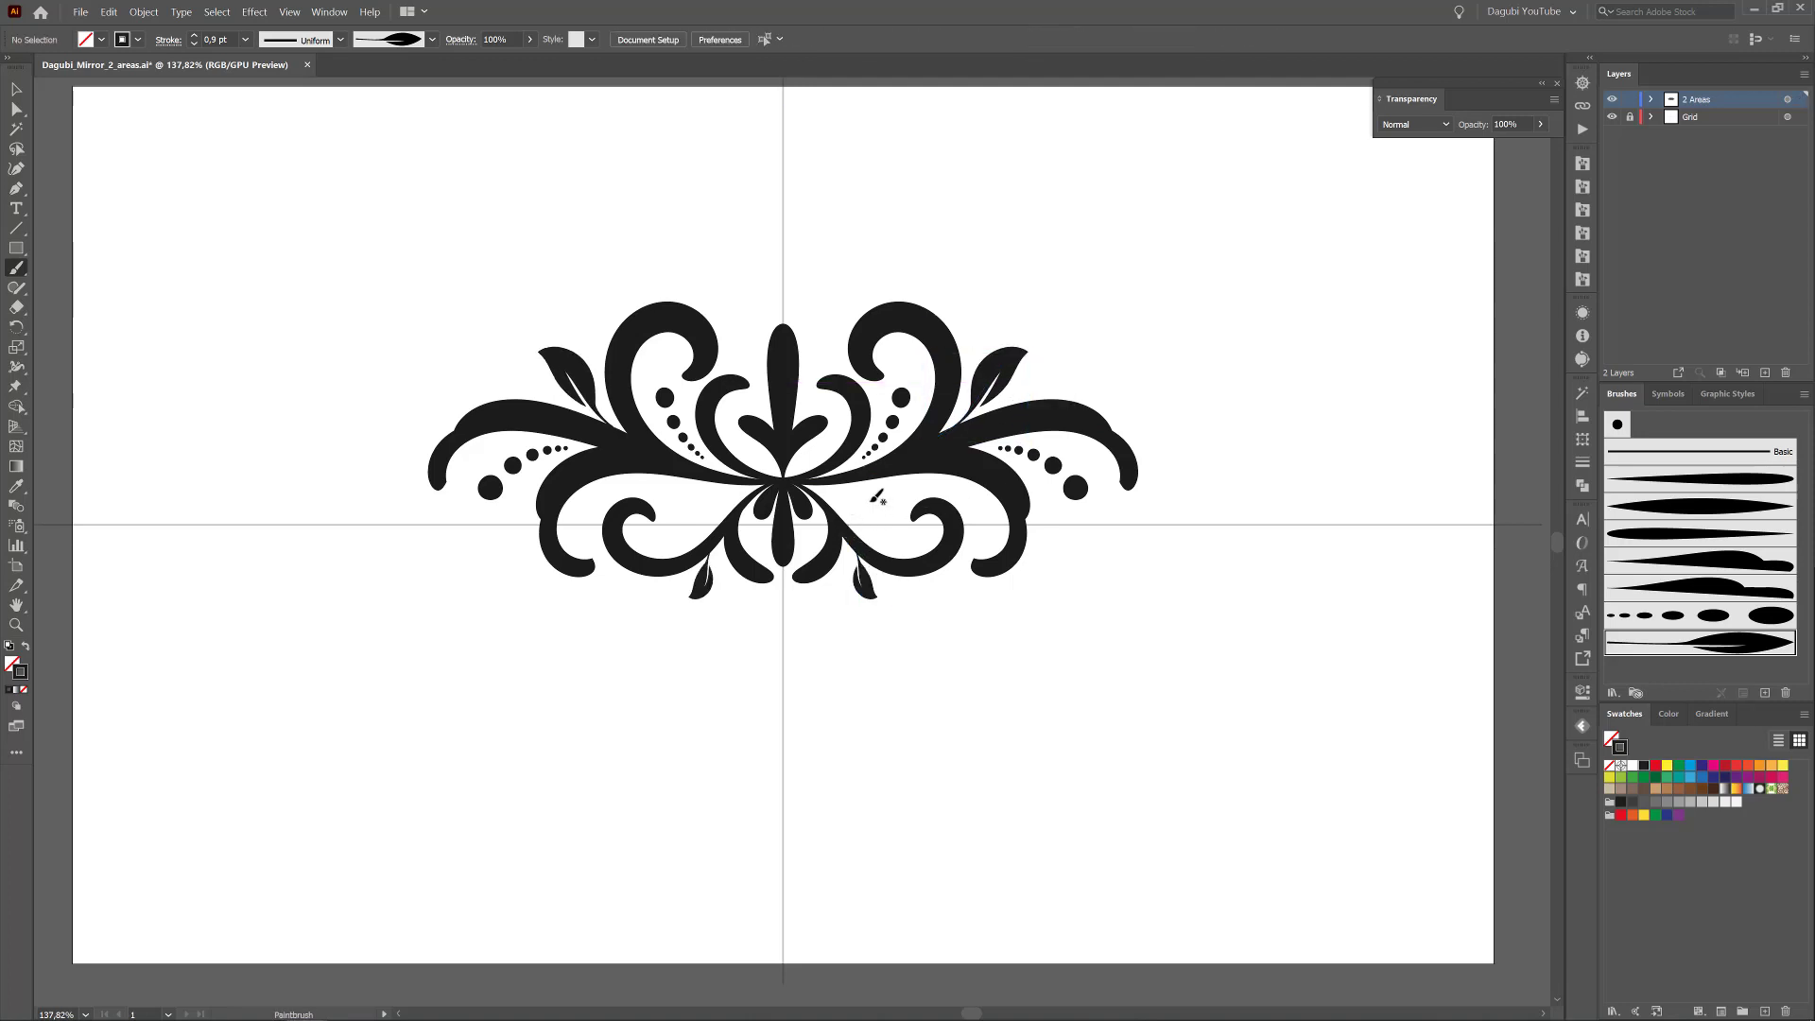
{"action": "left_click_drag", "start_coordinate": [858, 514], "coordinate": [898, 531]}
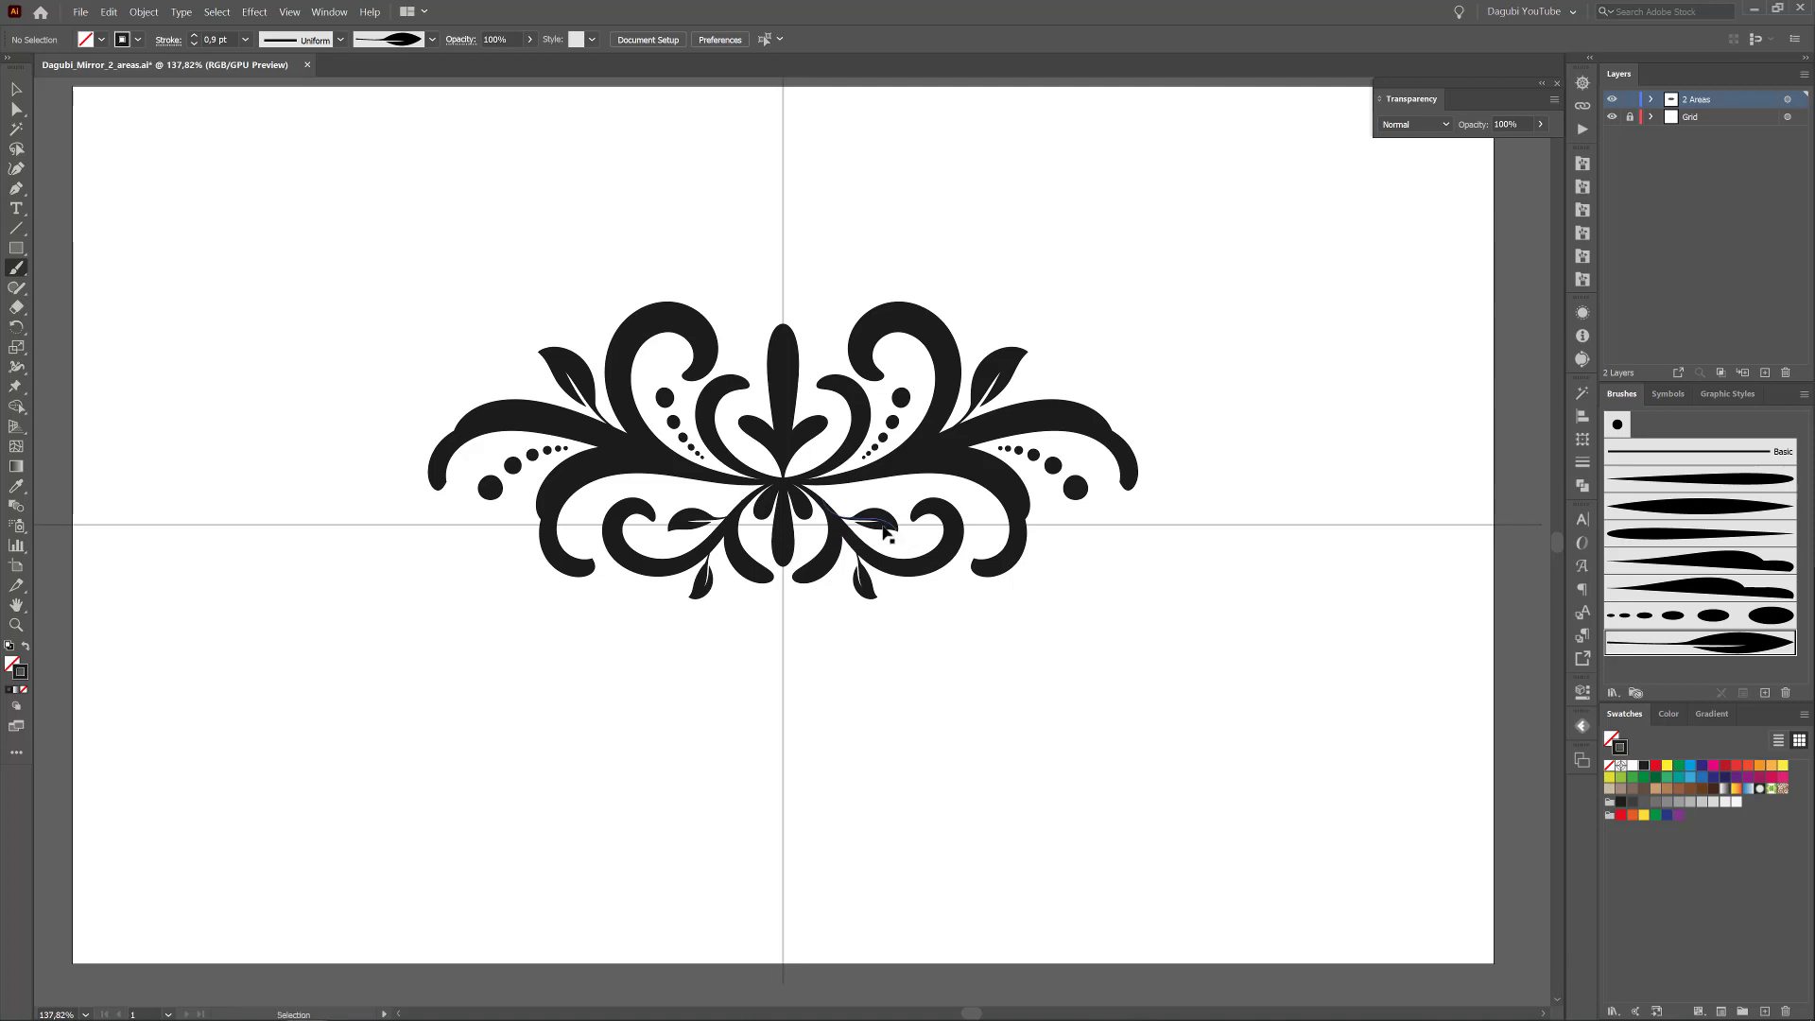
{"action": "left_click", "coordinate": [896, 532], "text": "ctrl"}
{"action": "left_click", "coordinate": [880, 510], "text": "ctrl"}
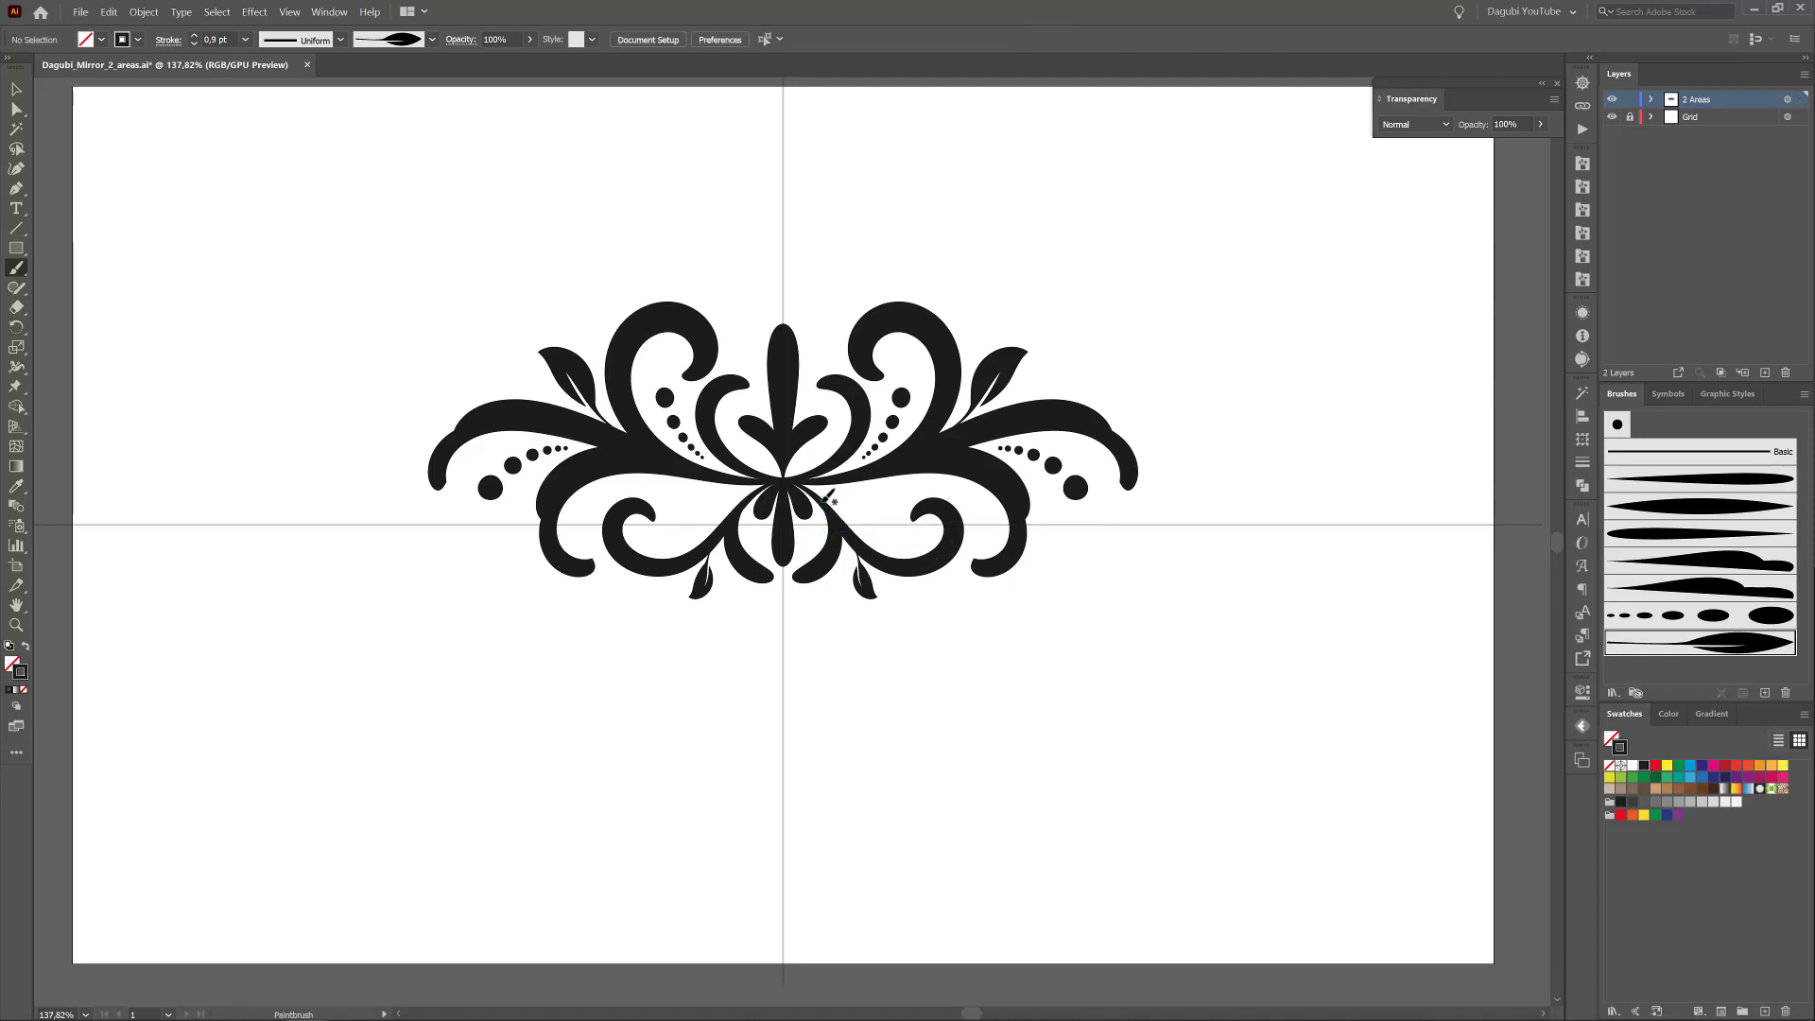
- Paint an upturned leaf on the inner side of the lower right curl and a short row of growing dots above it
{"action": "left_click_drag", "start_coordinate": [884, 503], "coordinate": [888, 501]}
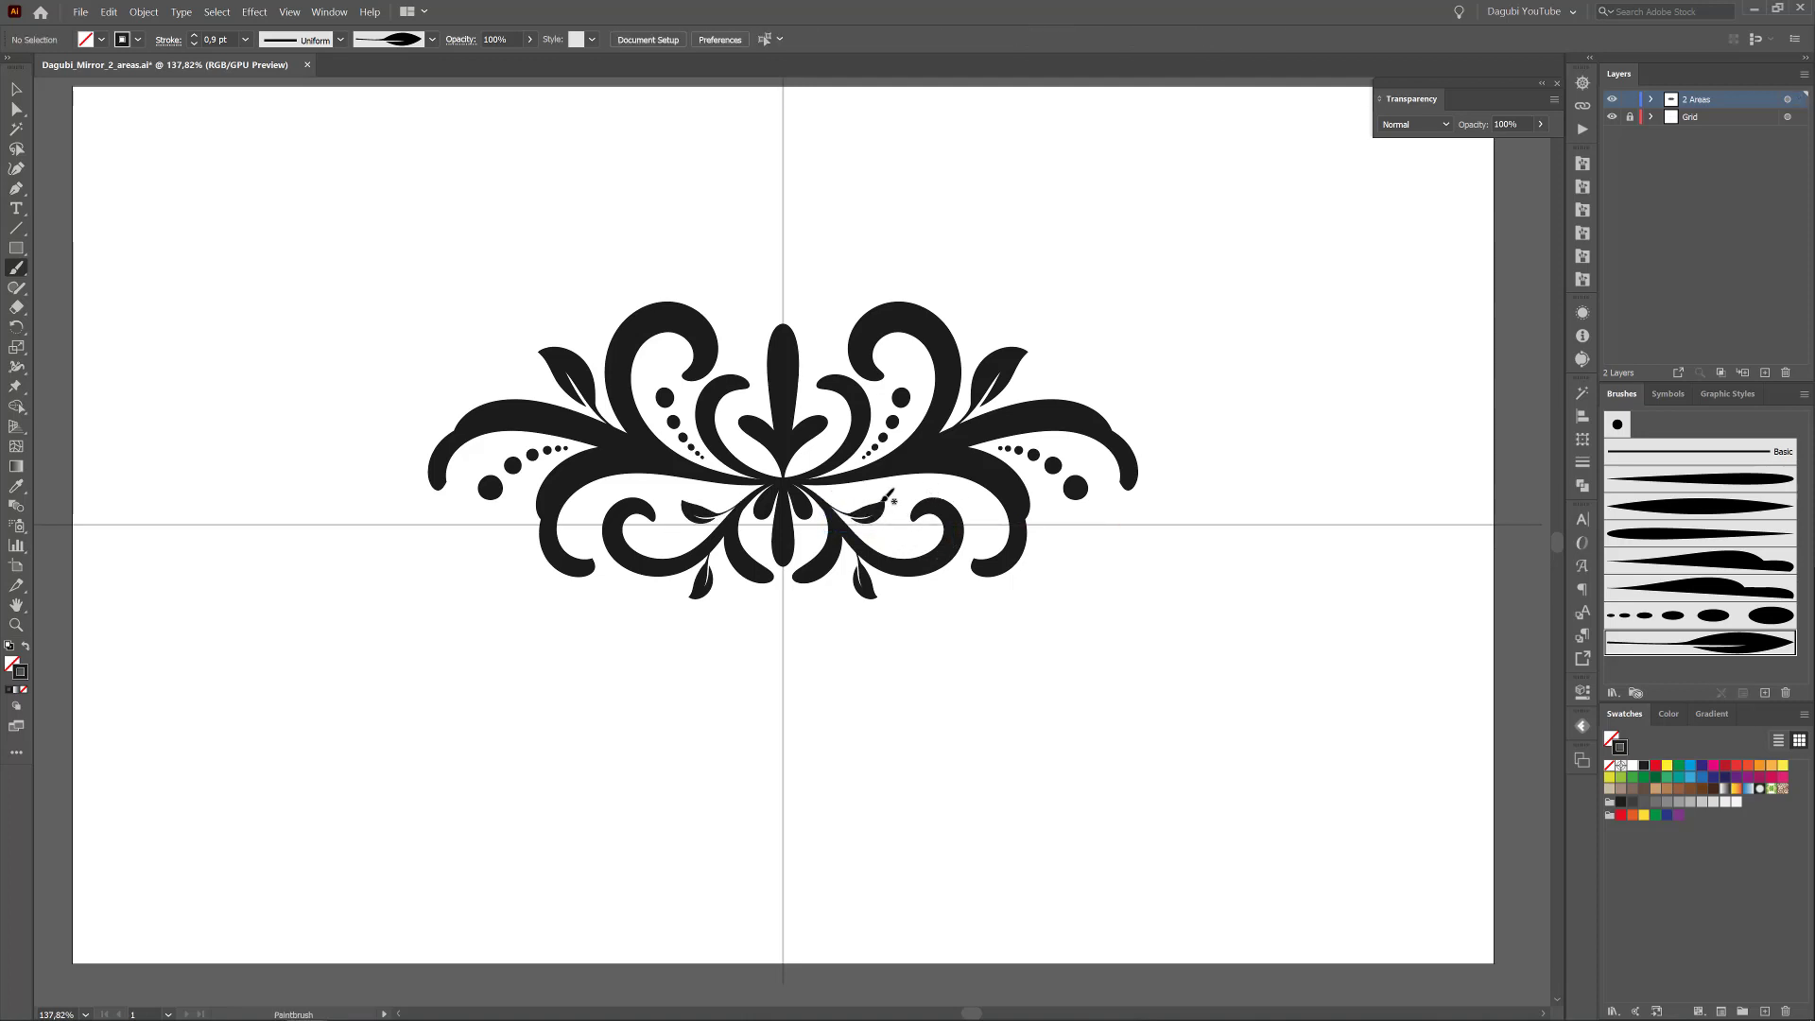
{"action": "left_click", "coordinate": [1630, 615]}
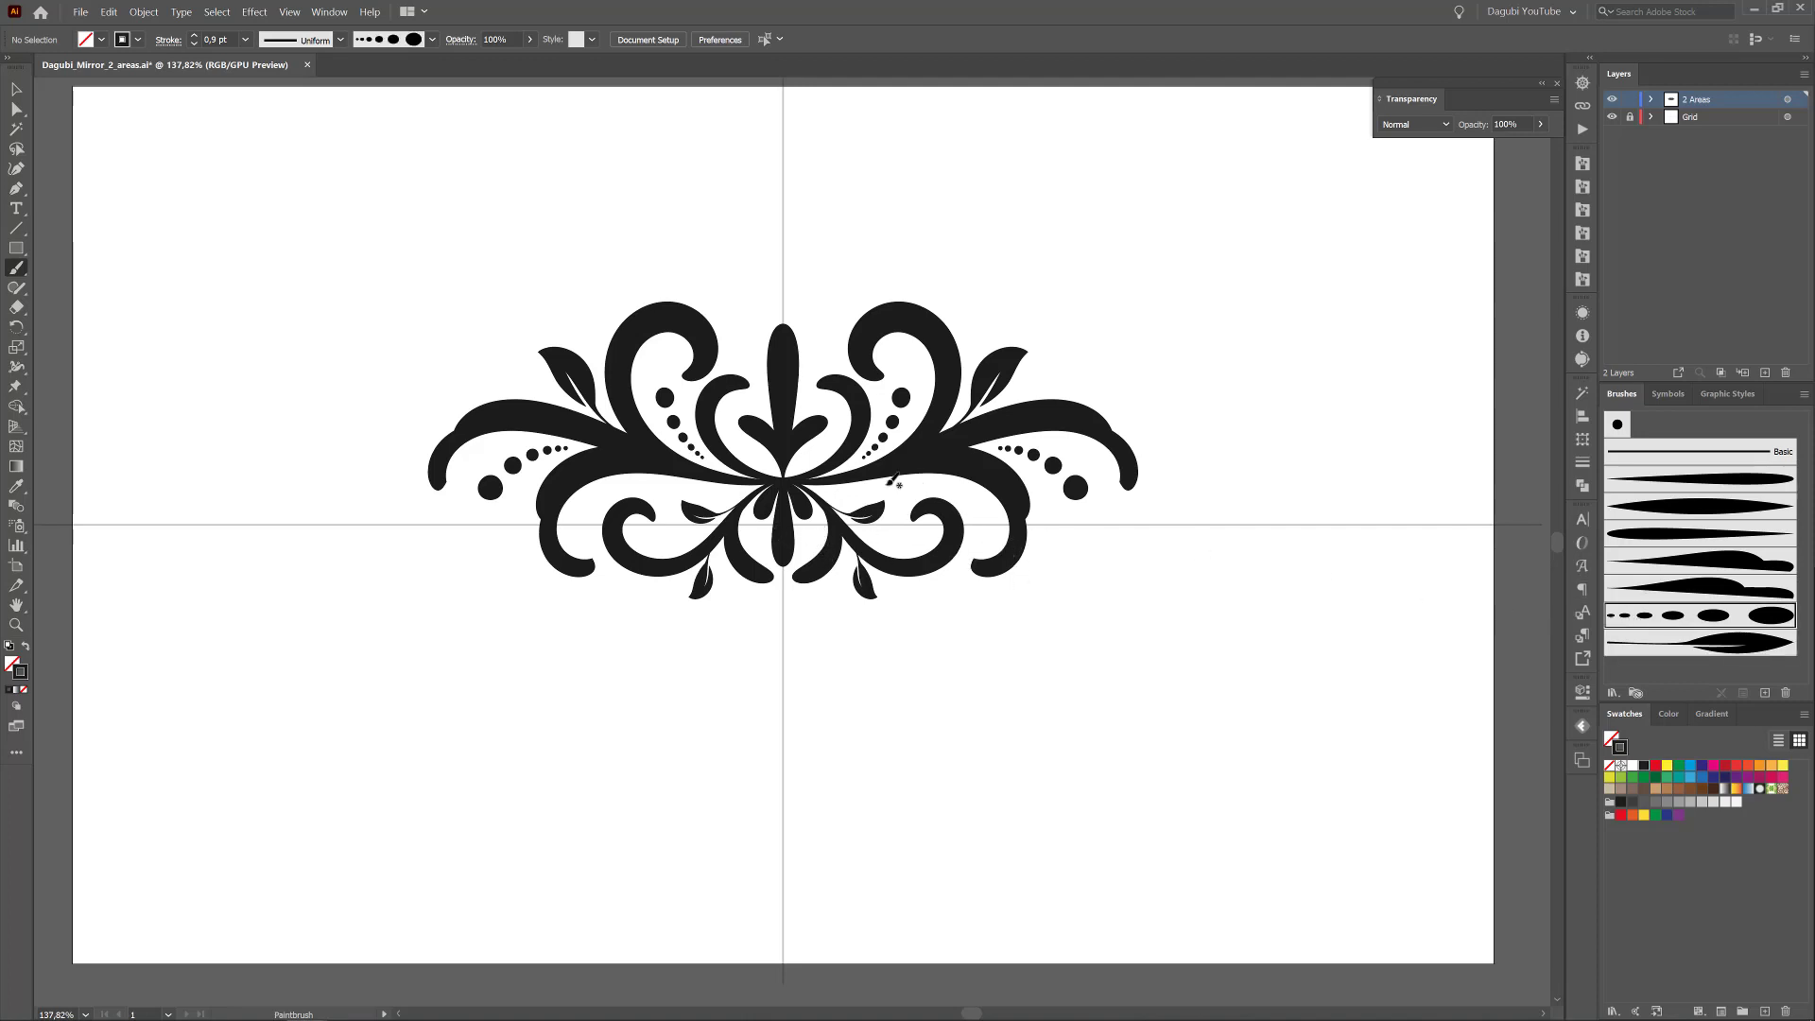
{"action": "left_click_drag", "start_coordinate": [864, 489], "coordinate": [888, 489]}
- With the tapered brush at 0.5 pt, paint a tiny curl below the small upper center petal and another inside the lower right arm
{"action": "left_click", "coordinate": [1699, 479]}
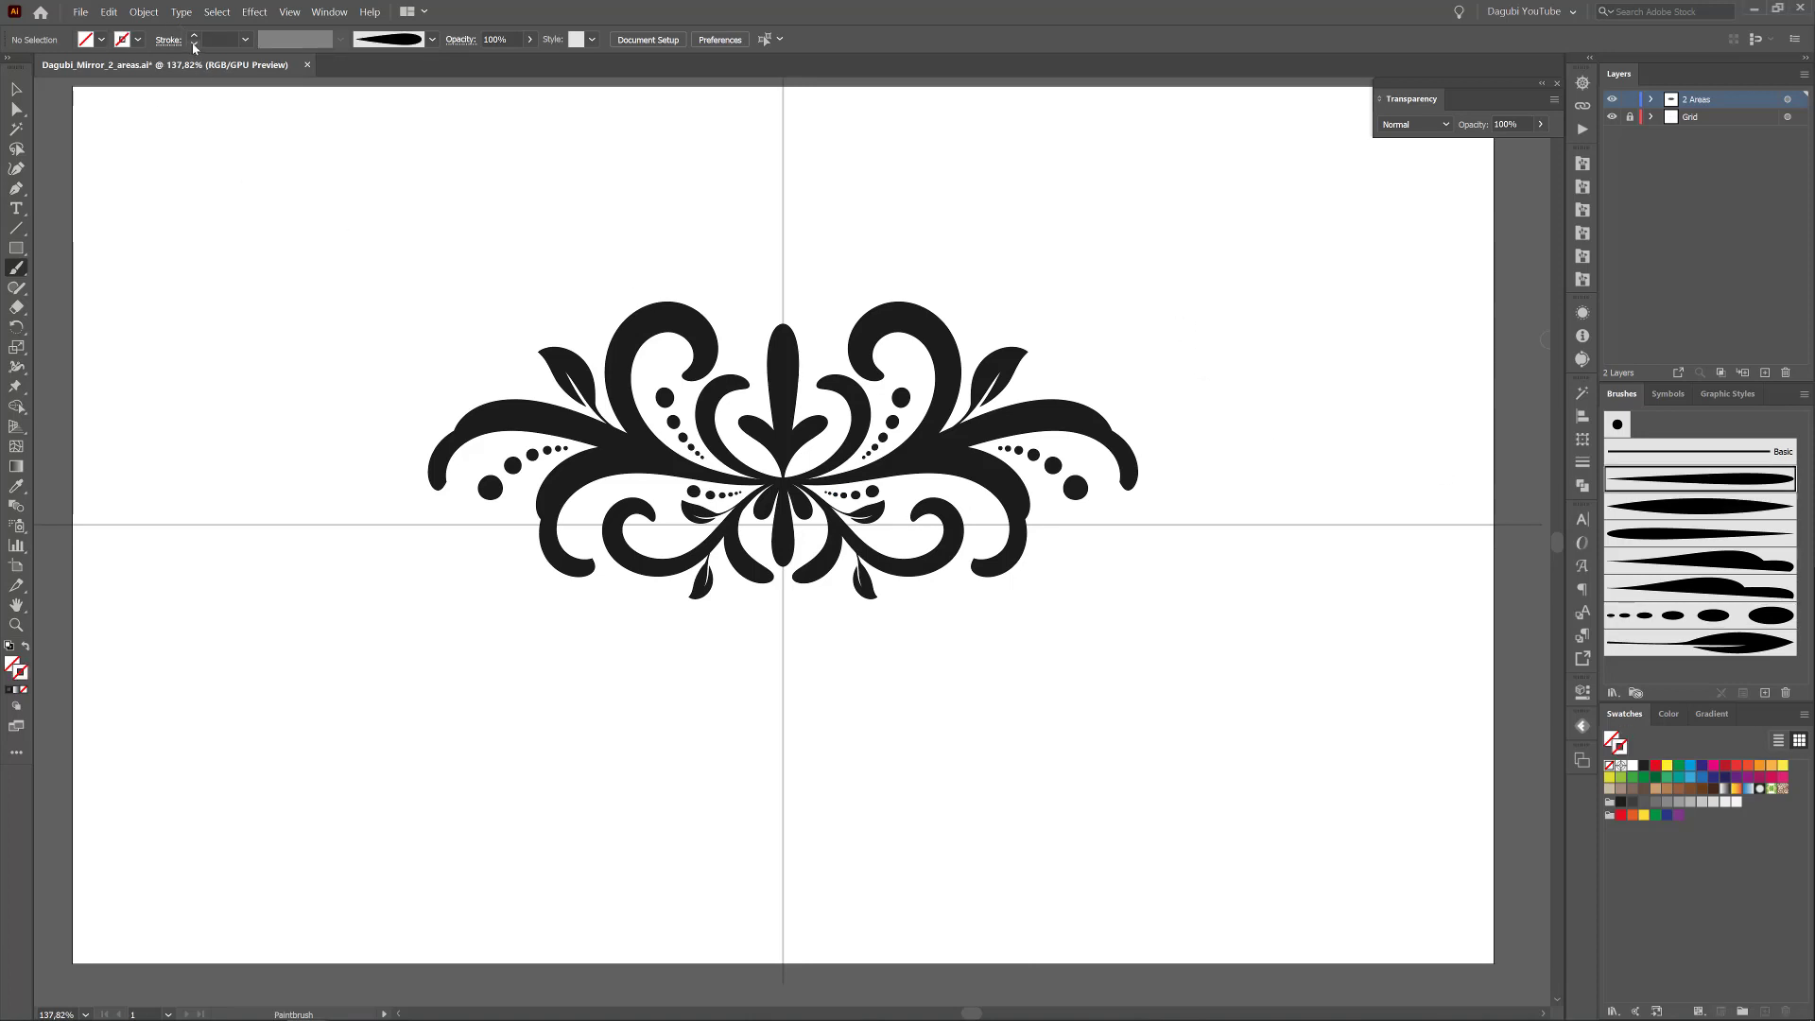
{"action": "left_click", "coordinate": [245, 39]}
{"action": "left_click", "coordinate": [272, 79]}
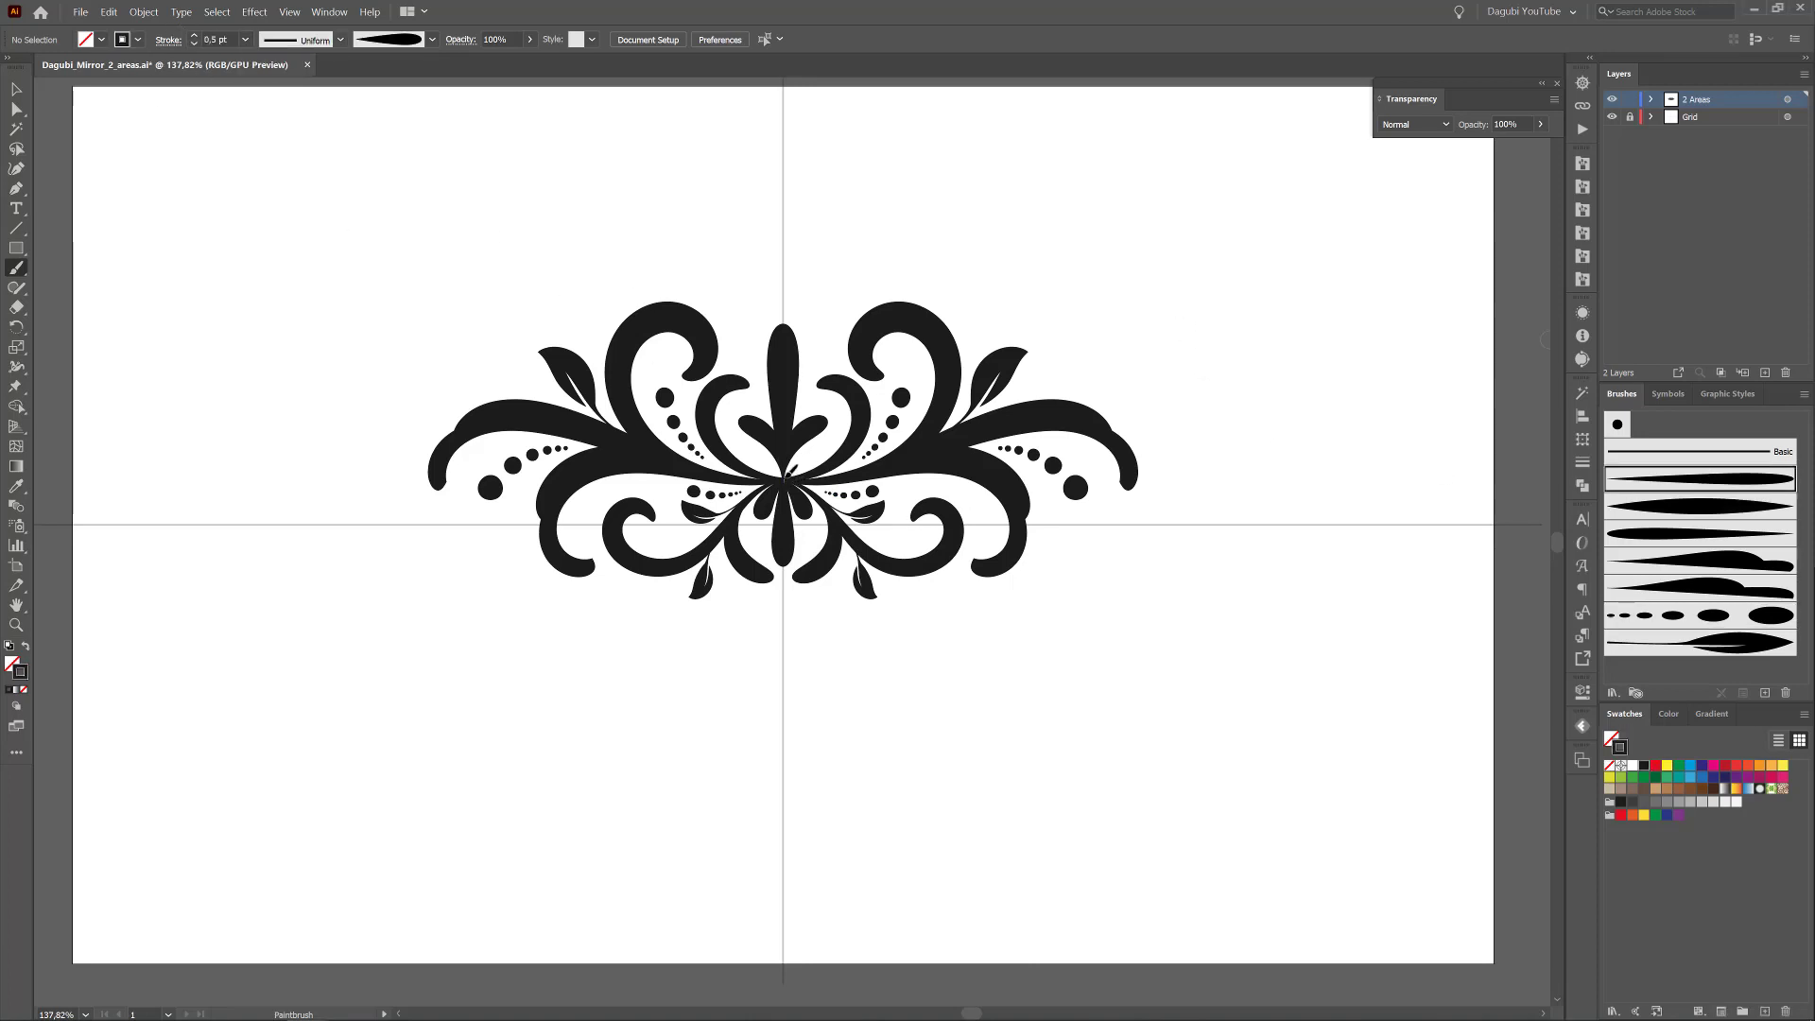
{"action": "left_click_drag", "start_coordinate": [819, 440], "coordinate": [813, 453]}
{"action": "left_click_drag", "start_coordinate": [997, 495], "coordinate": [983, 516]}
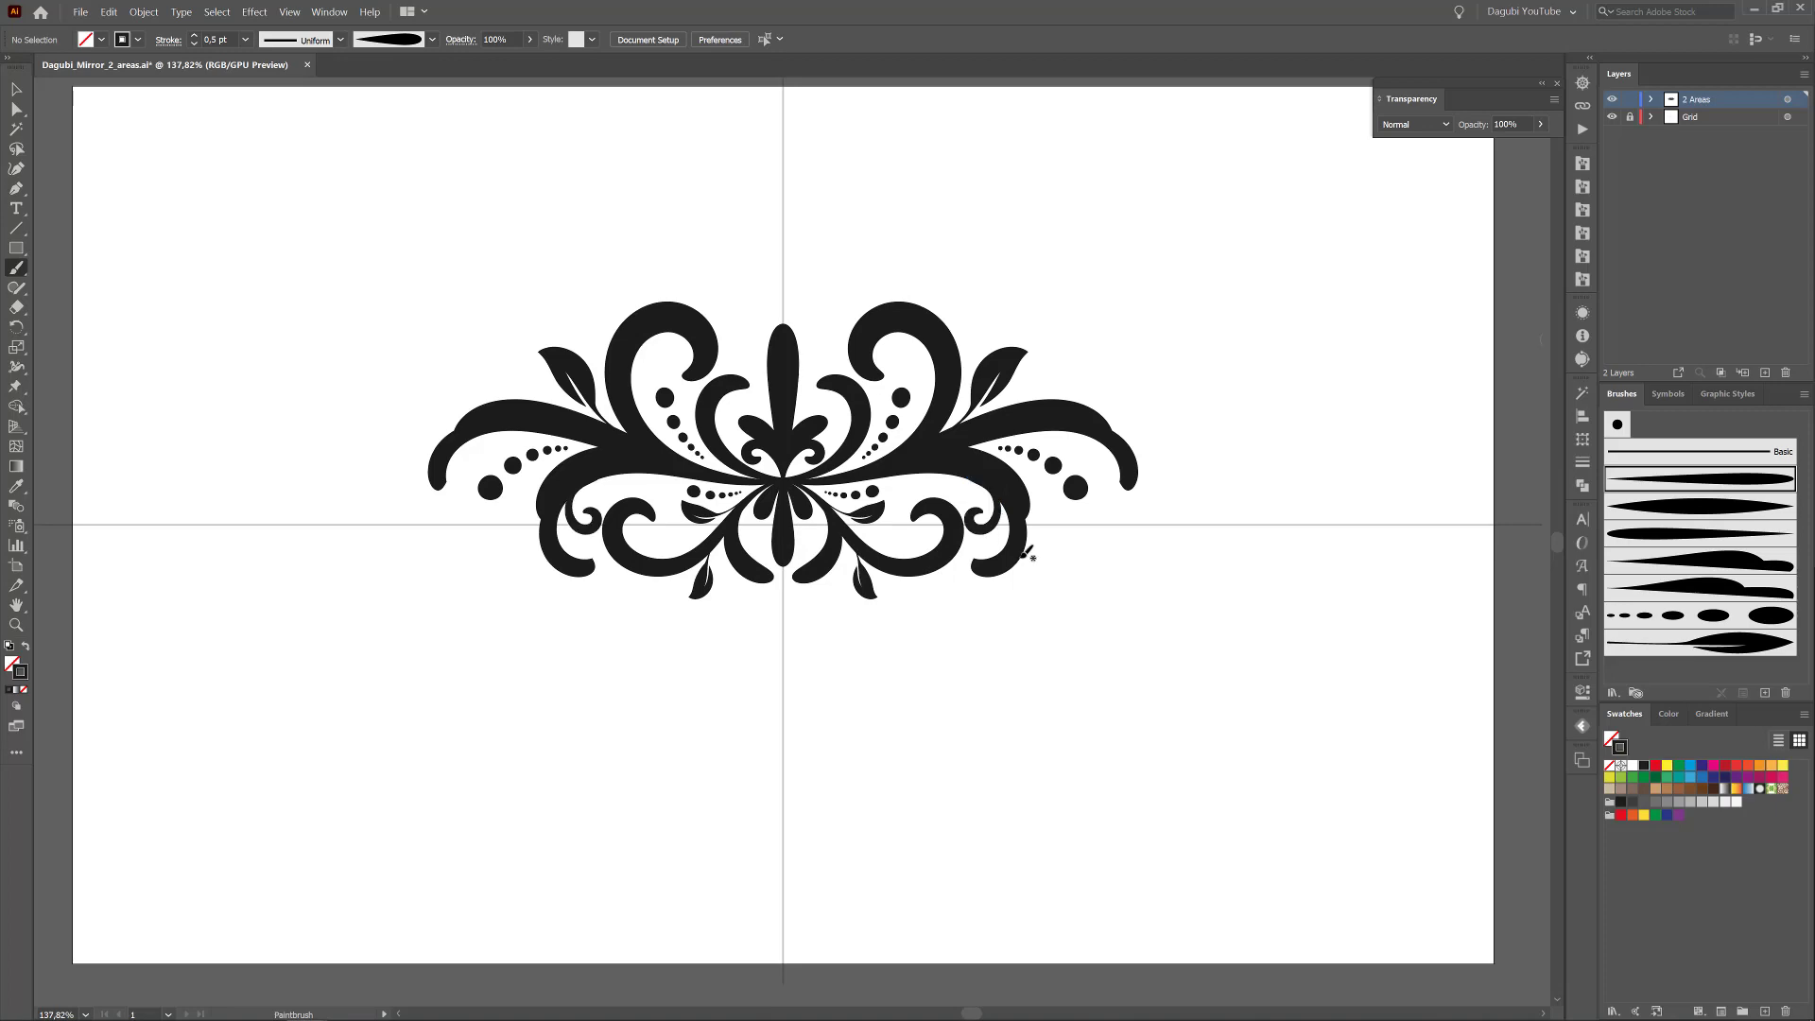
- Nudge the tiny curl inside the lower right arm slightly to fit the arm's inner edge and deselect it
{"action": "scroll", "coordinate": [985, 510], "scroll_direction": "up", "scroll_amount": 5}
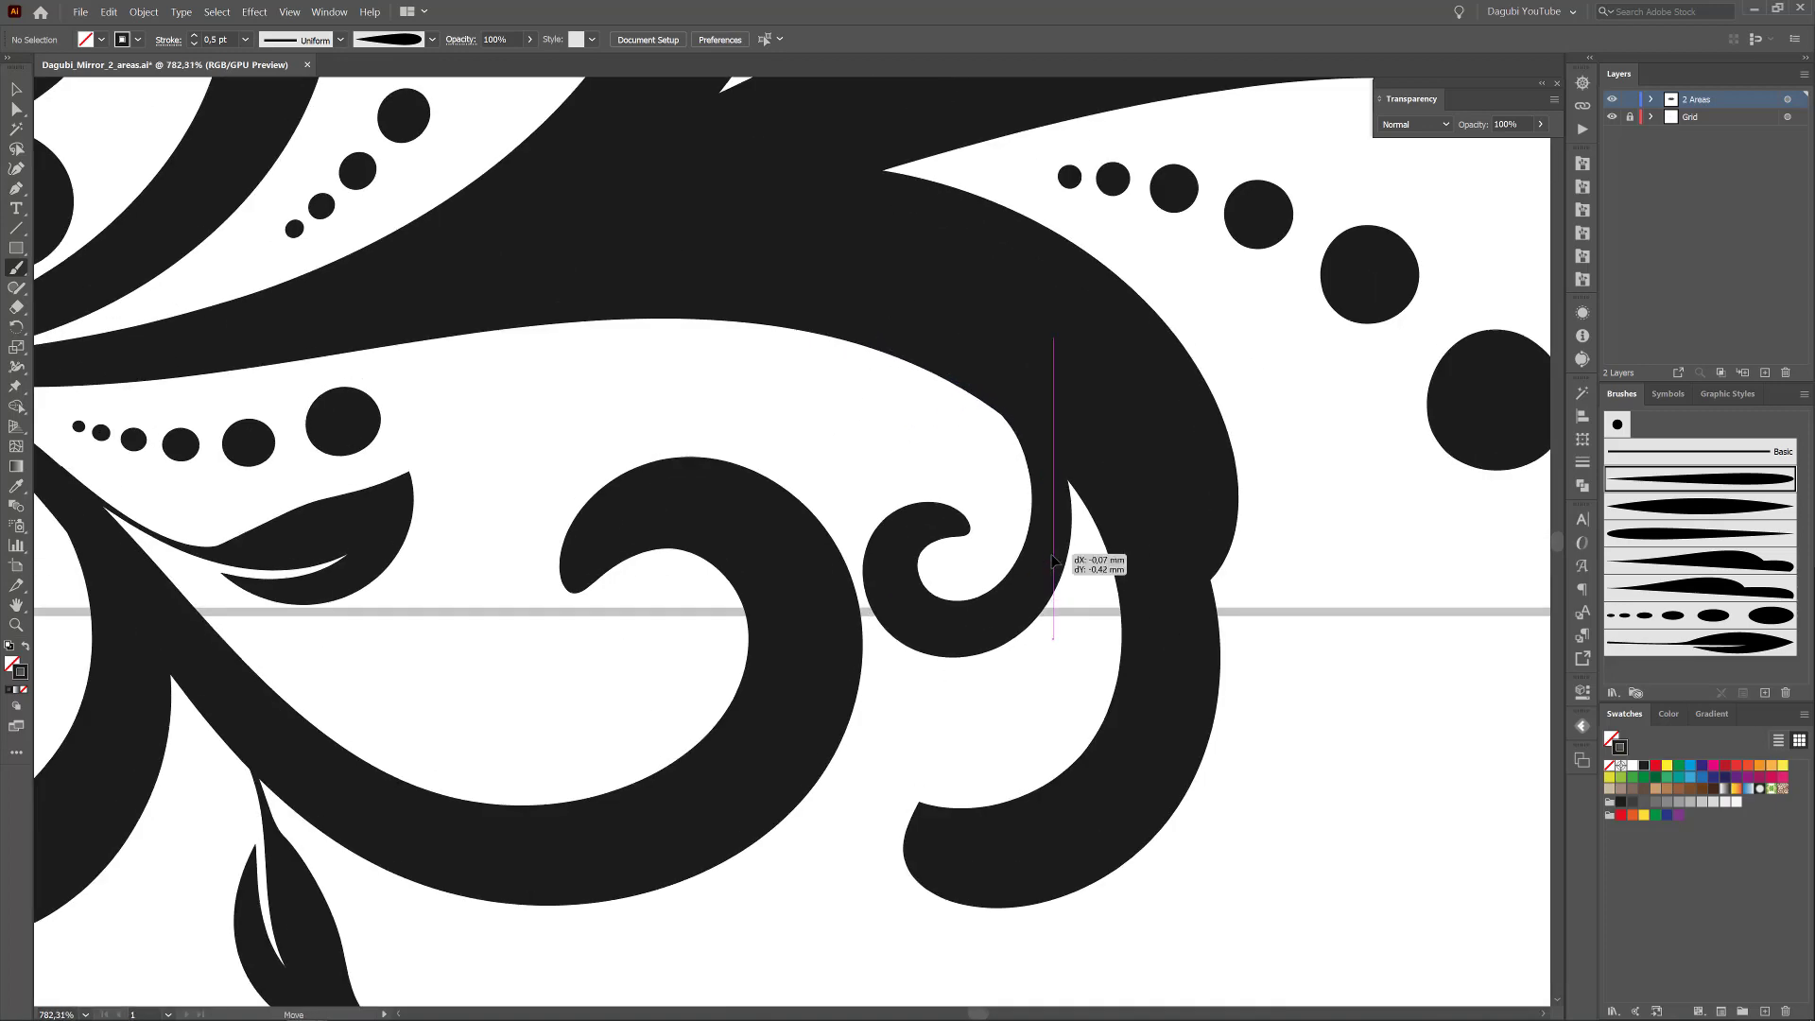
{"action": "left_click", "coordinate": [1052, 566], "text": "ctrl"}
{"action": "scroll", "coordinate": [1177, 633], "scroll_direction": "down", "scroll_amount": 4}
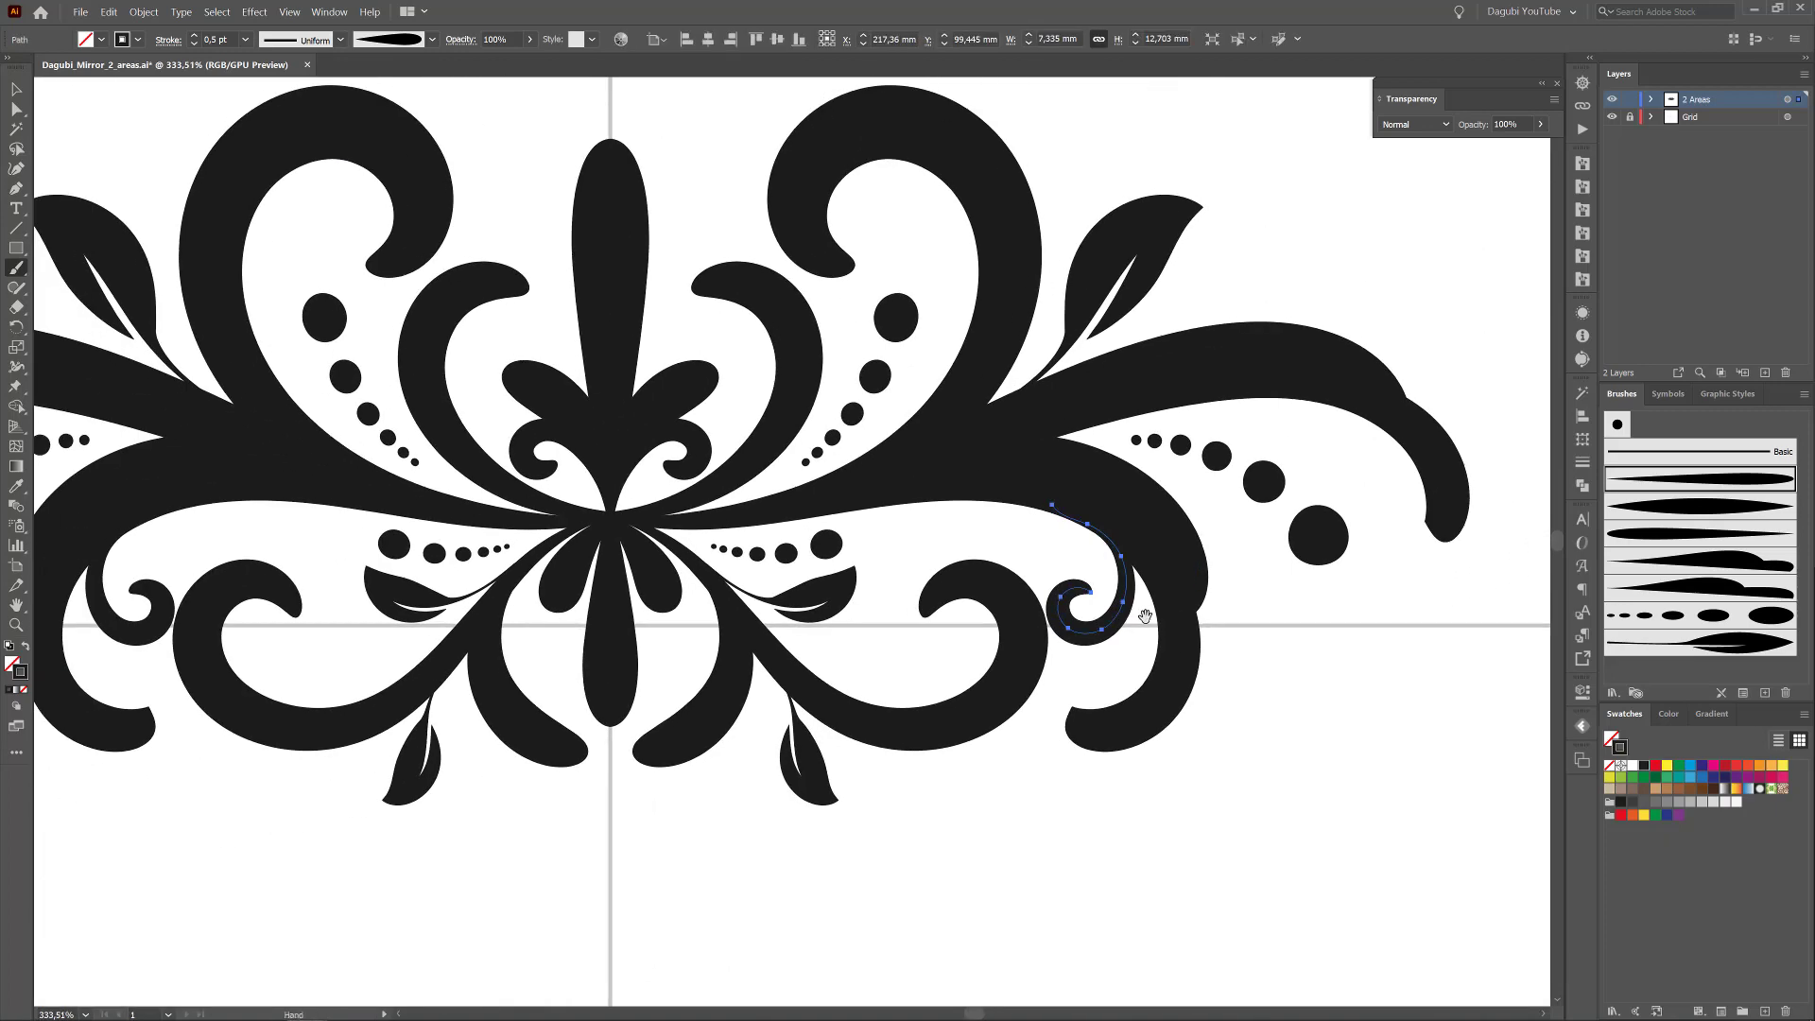
{"action": "left_click", "coordinate": [1342, 753], "text": "ctrl"}
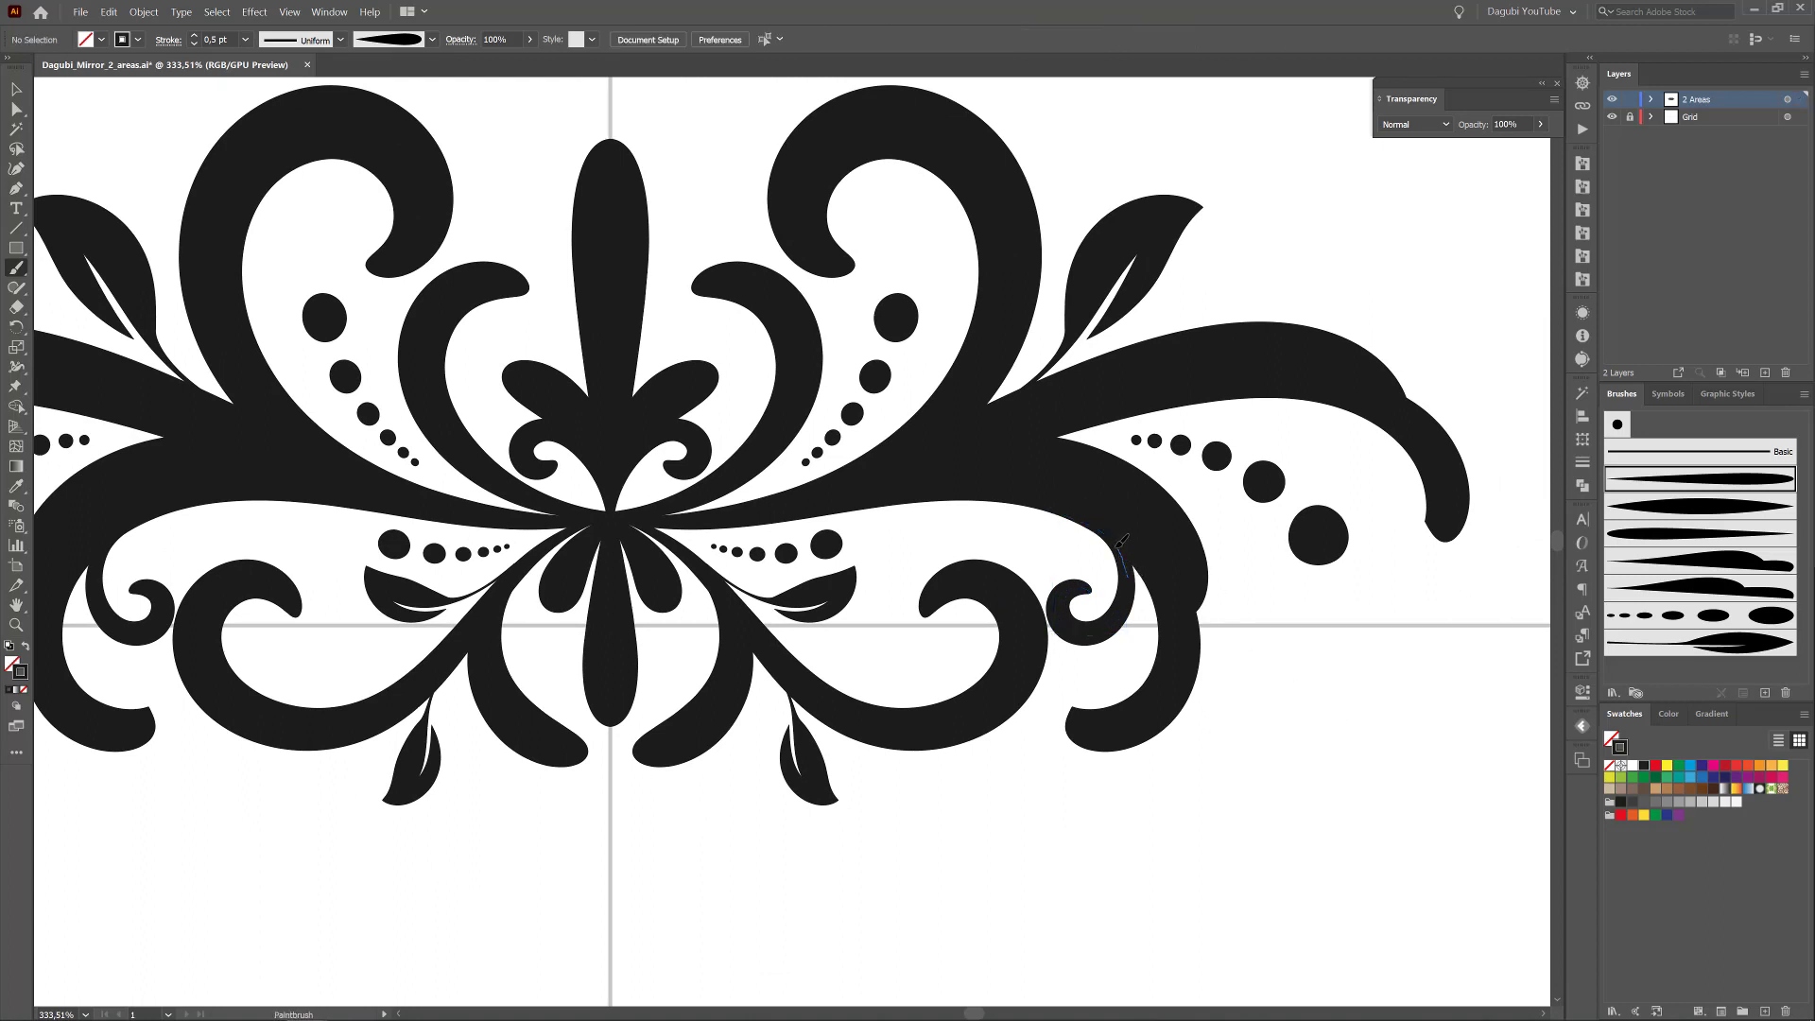
- Paint a short hooked curl branching inward above the tiny curl in the lower right arm and reduce its stroke to 0.3 pt
{"action": "left_click_drag", "start_coordinate": [1045, 527], "coordinate": [1034, 528]}
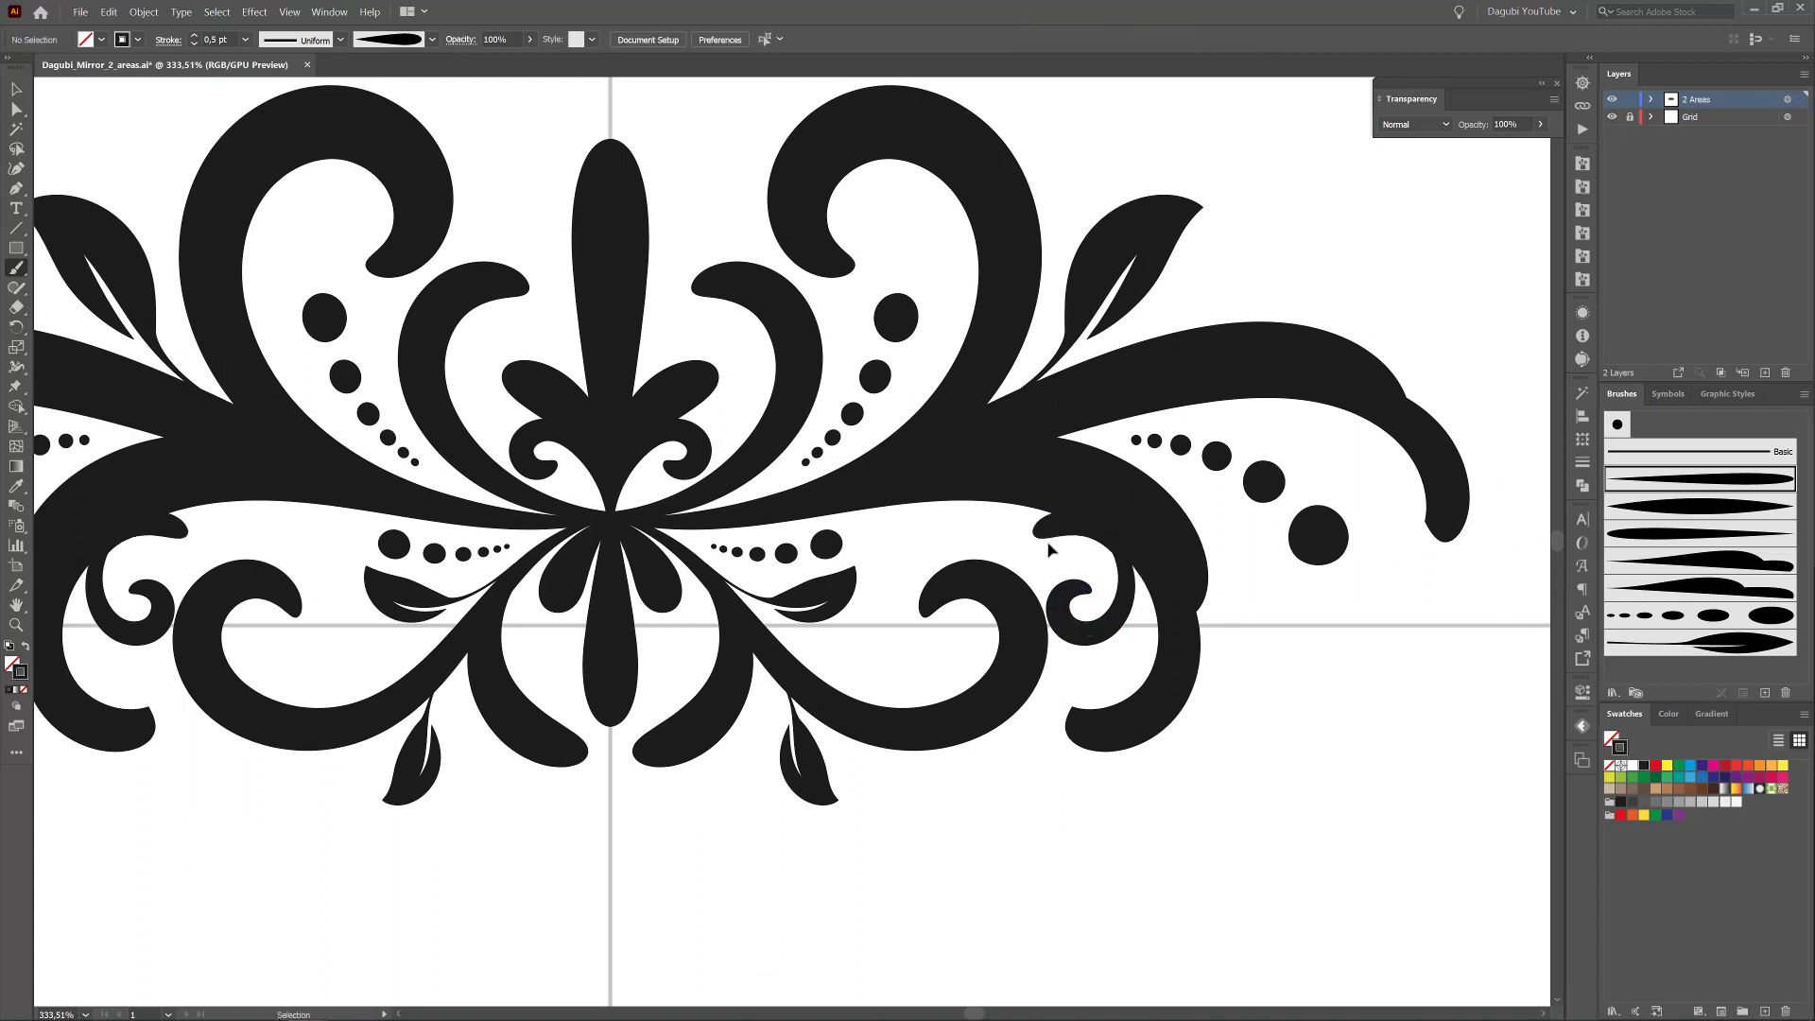
{"action": "left_click", "coordinate": [193, 43]}
{"action": "left_click", "coordinate": [194, 43]}
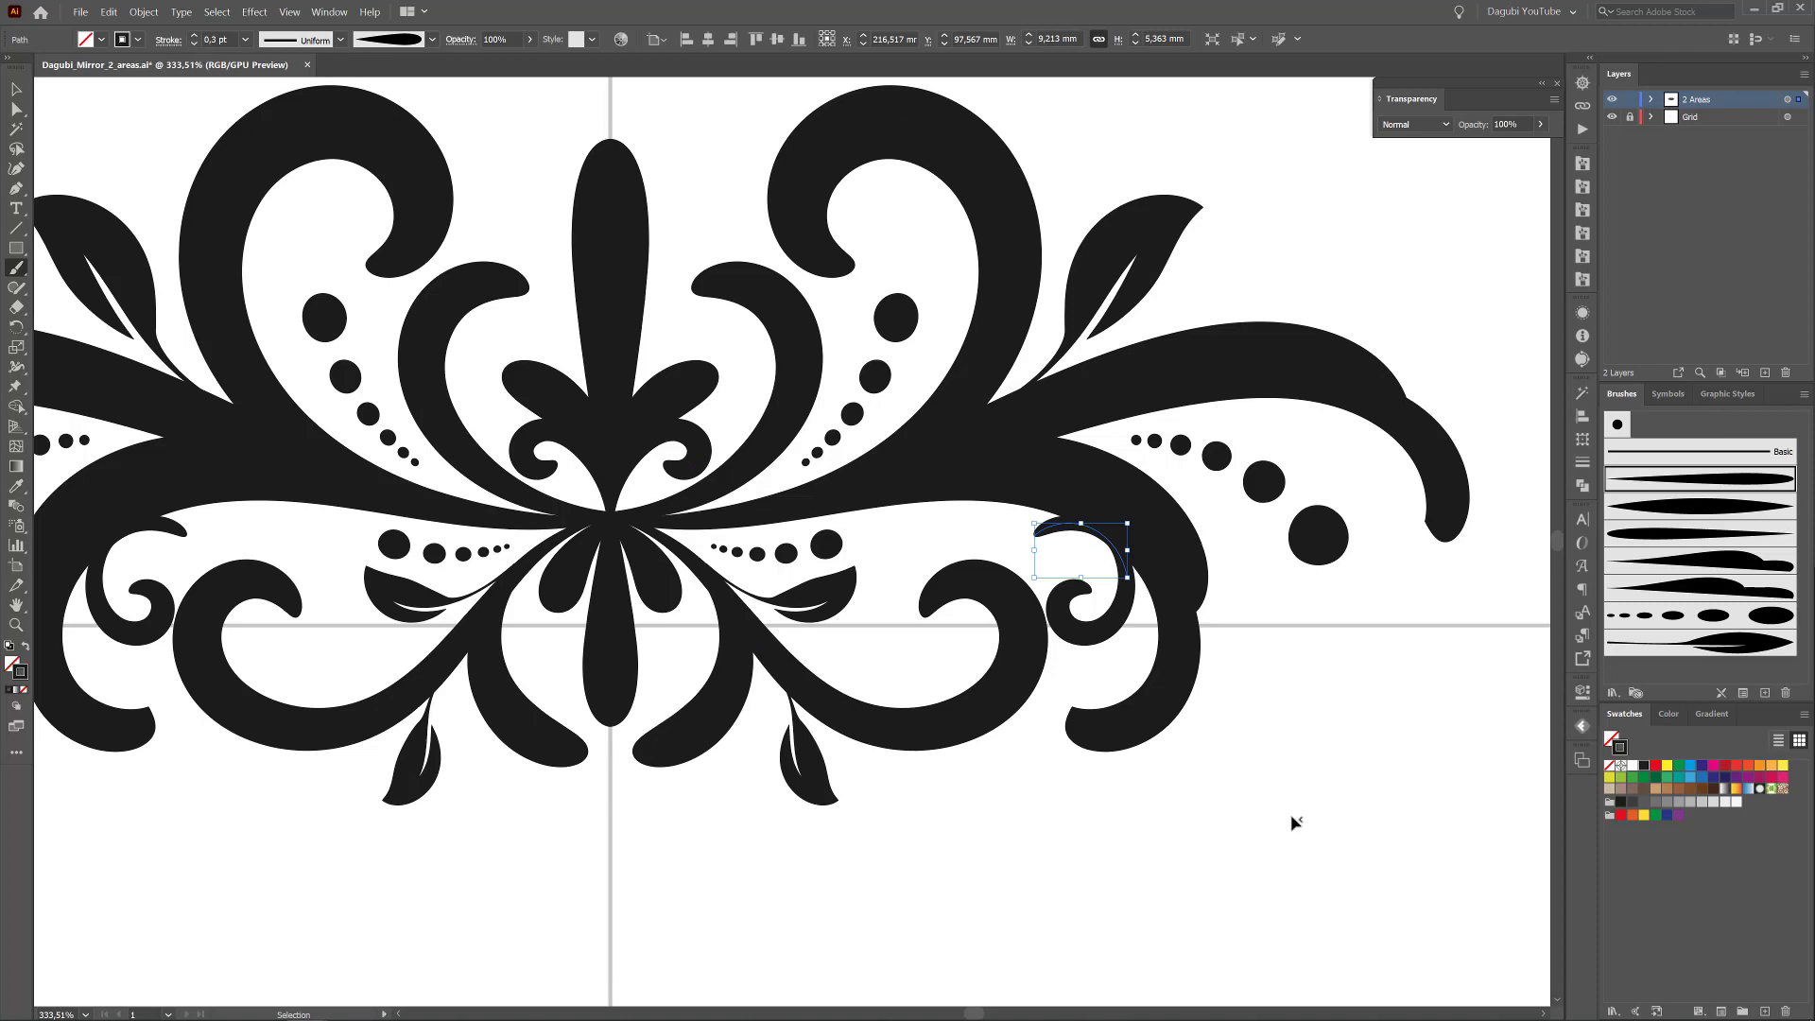
{"action": "left_click", "coordinate": [1339, 832], "text": "ctrl"}
- With the Pencil tool, black fill and no stroke, draw a shape bulging from the inner edge of the lower right arm
{"action": "left_click_drag", "start_coordinate": [16, 287], "coordinate": [53, 309]}
{"action": "key", "text": "shift+x"}
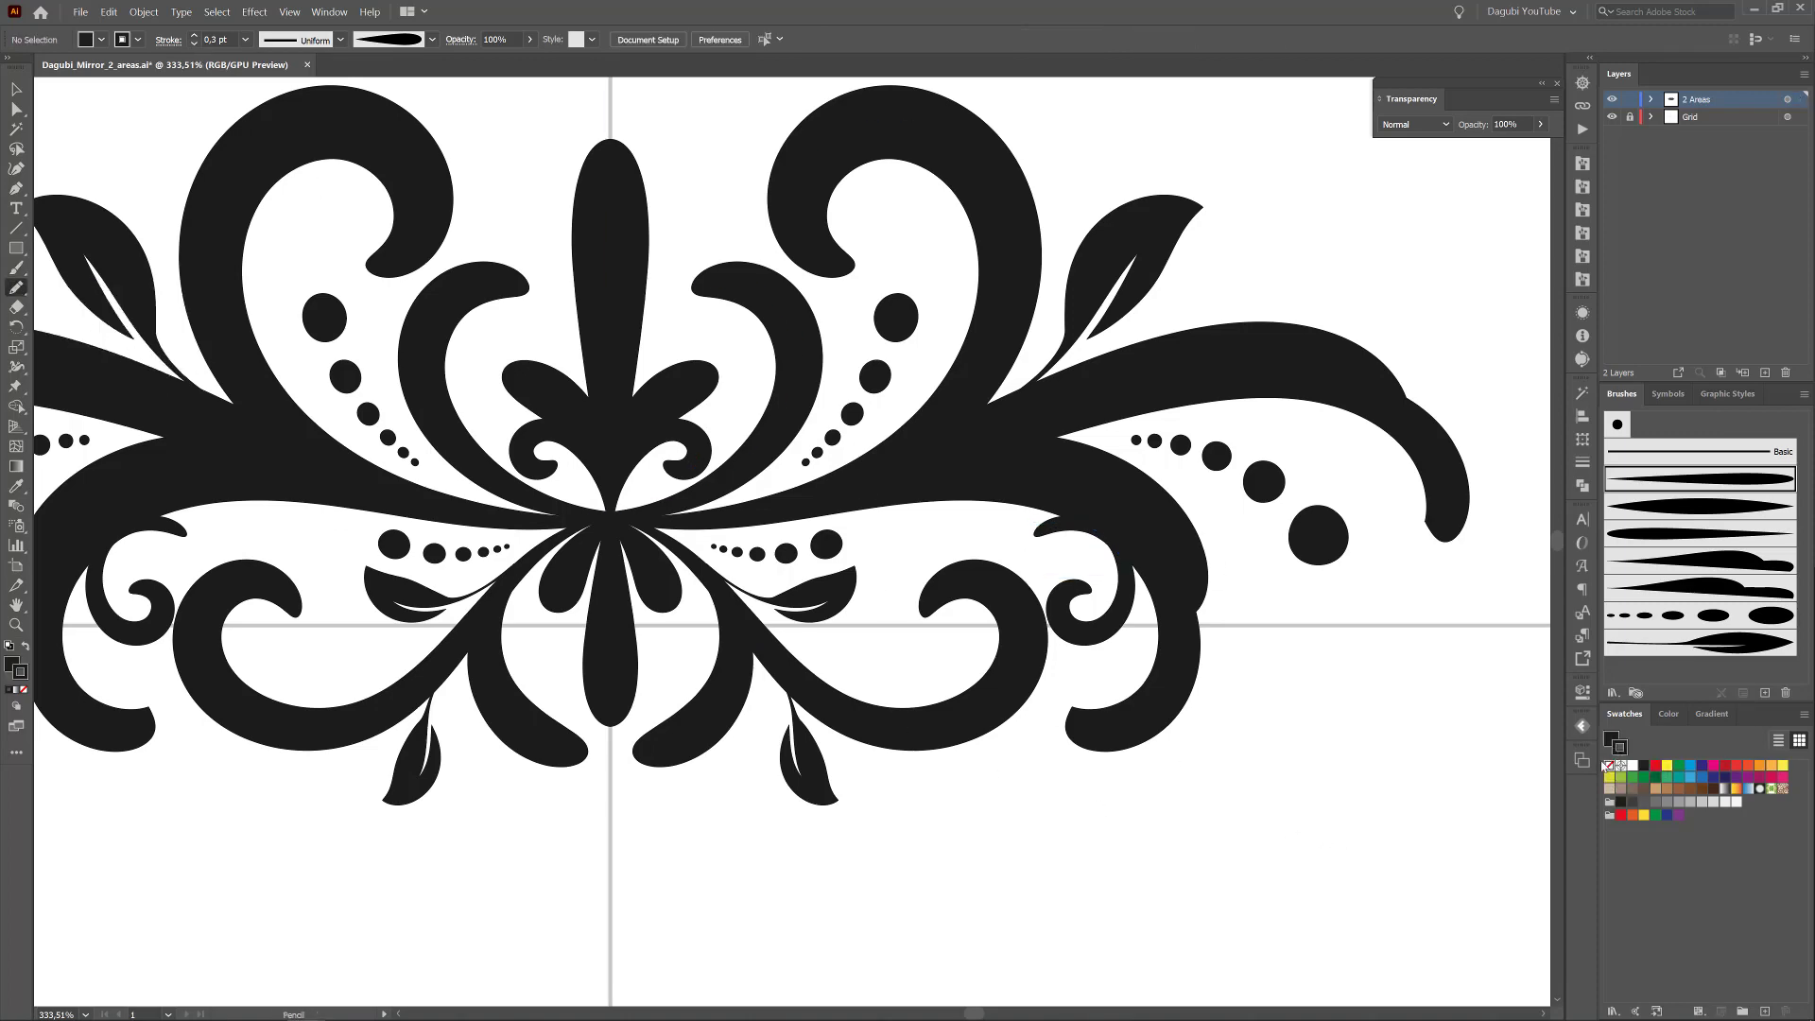
{"action": "scroll", "coordinate": [1124, 625], "scroll_direction": "up", "scroll_amount": 3}
{"action": "mouse_move", "coordinate": [1151, 522]}
{"action": "left_mouse_down"}
{"action": "mouse_move", "coordinate": [1153, 618]}
{"action": "mouse_move", "coordinate": [1181, 690]}
{"action": "mouse_move", "coordinate": [1212, 704]}
{"action": "mouse_move", "coordinate": [1208, 551]}
{"action": "mouse_move", "coordinate": [1150, 495]}
{"action": "left_mouse_up"}
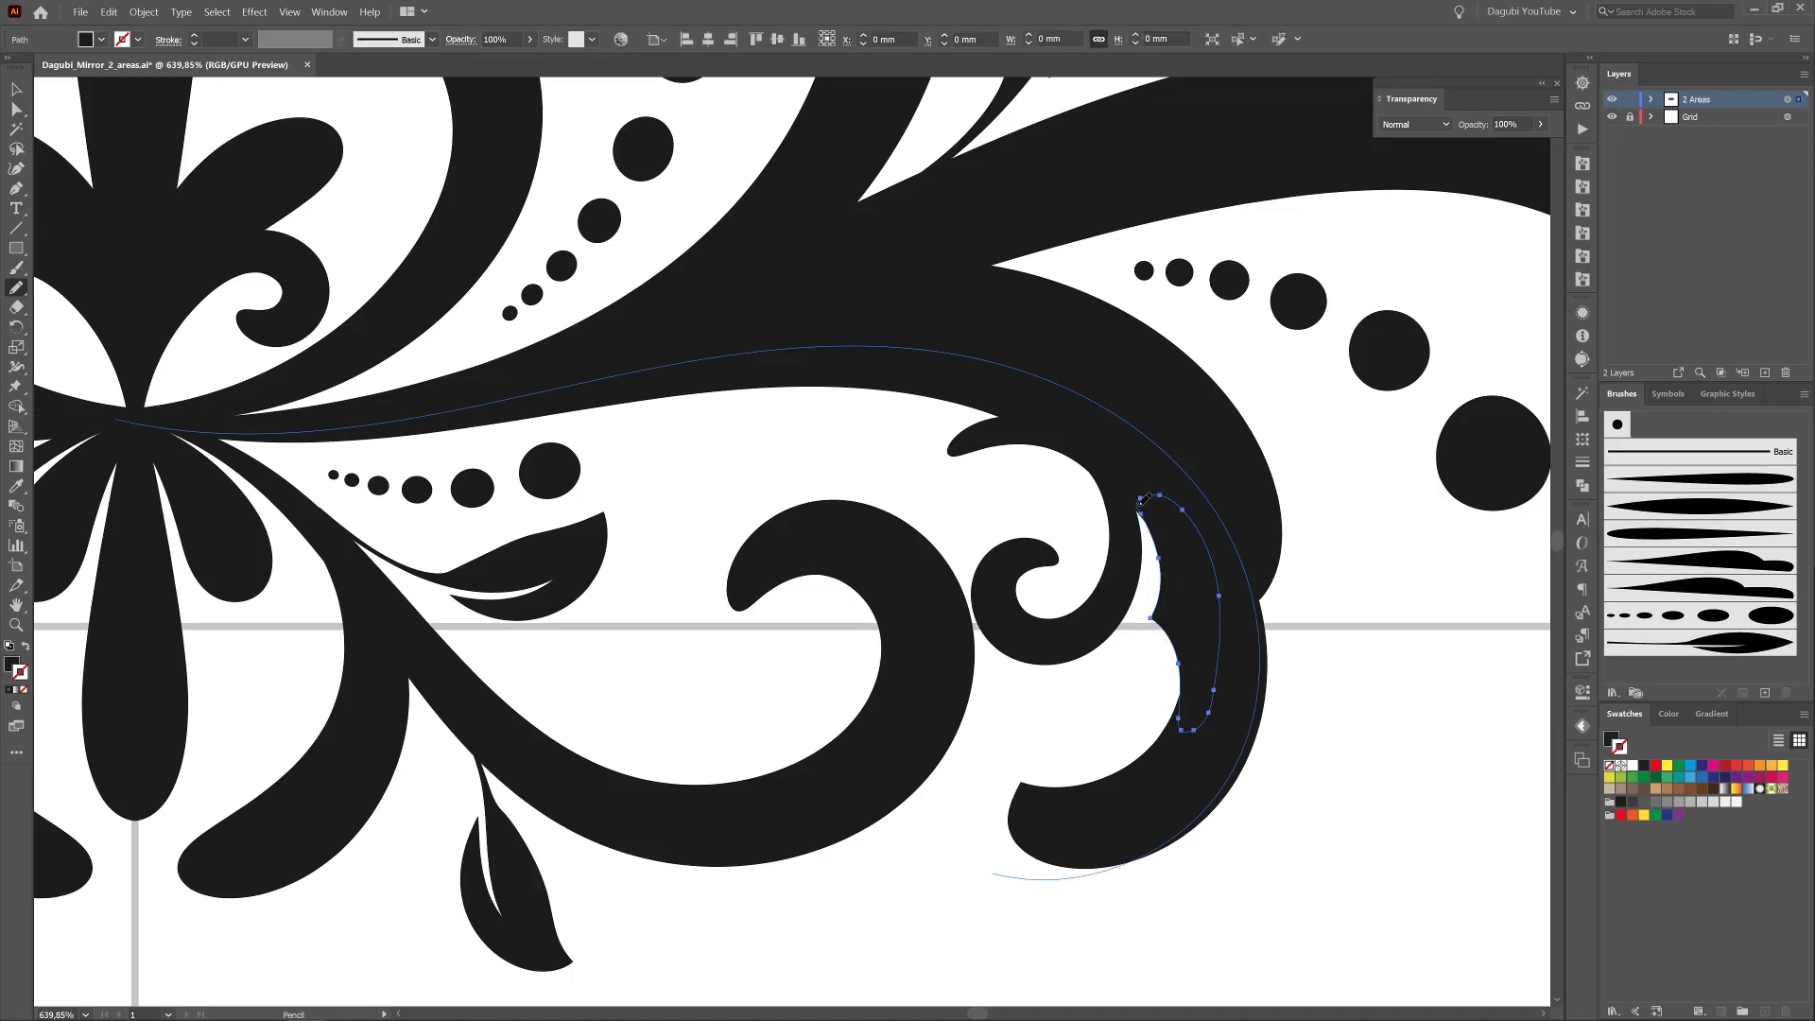
{"action": "scroll", "coordinate": [1182, 615], "scroll_direction": "down", "scroll_amount": 3}
{"action": "scroll", "coordinate": [1074, 727], "scroll_direction": "up", "scroll_amount": 3}
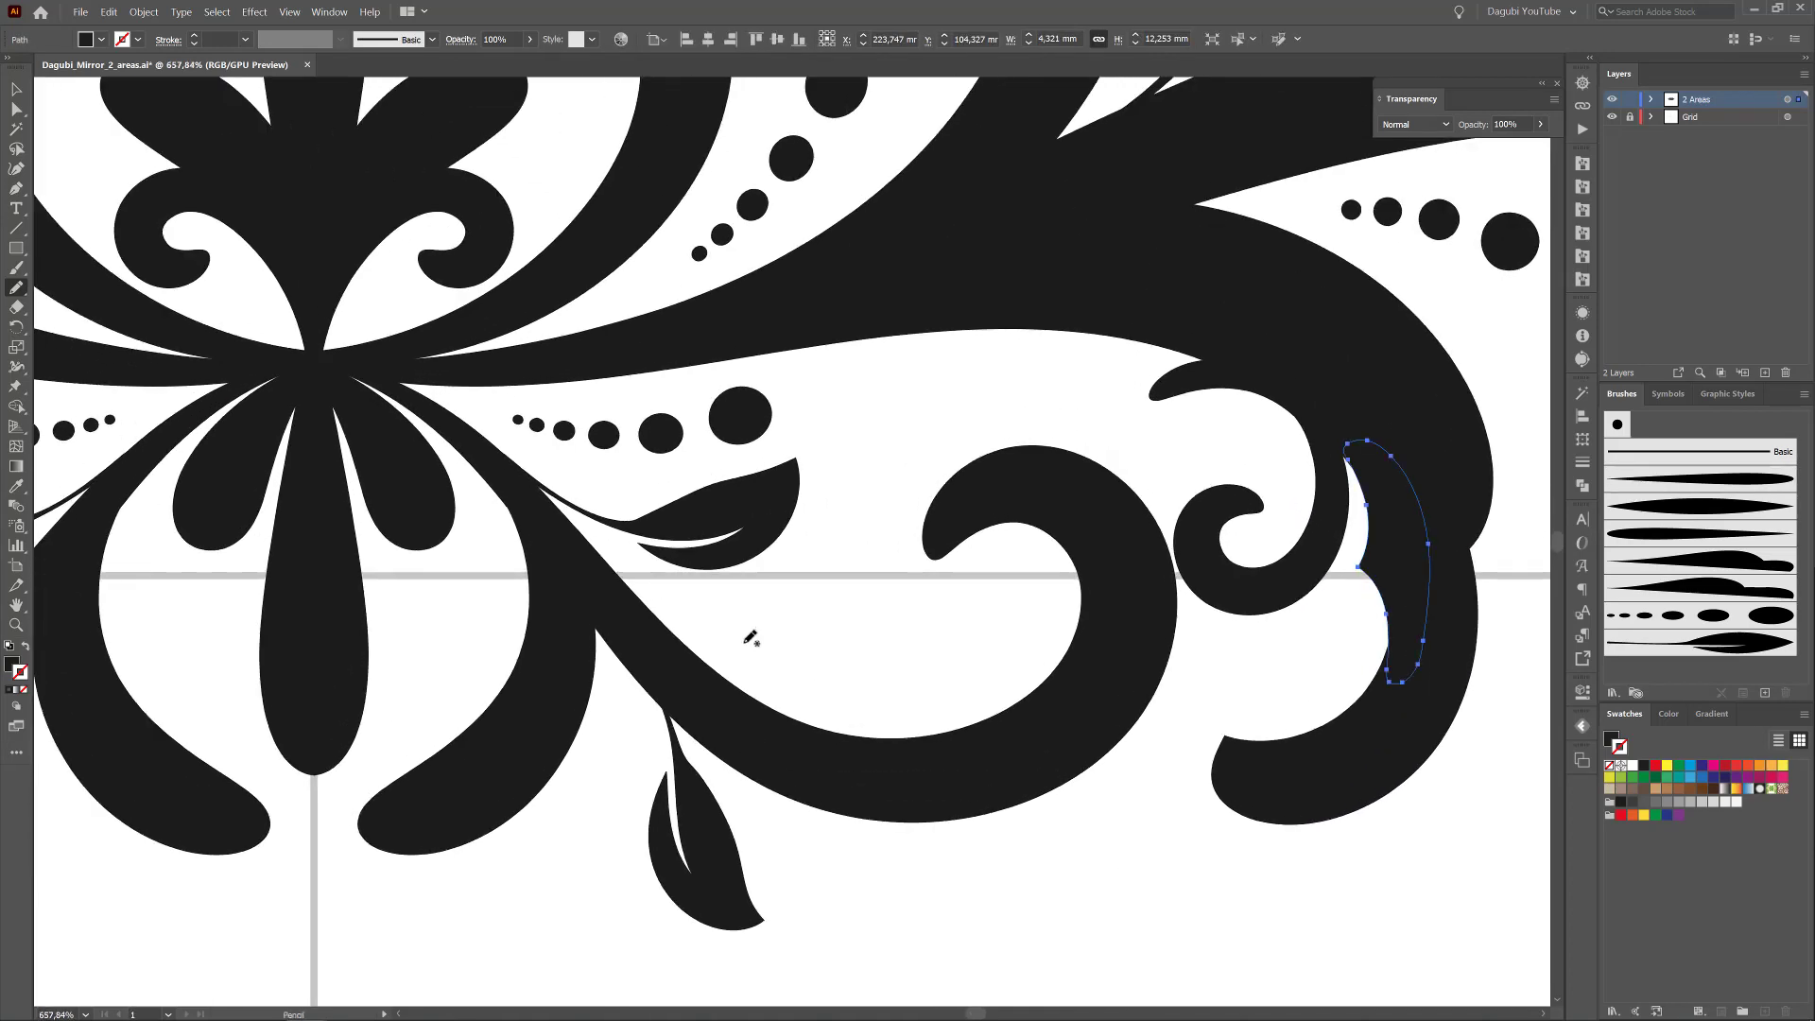
- Draw more black-filled Pencil shapes along the inner edges of the lower curl's stem and the large upper right curl
{"action": "mouse_move", "coordinate": [614, 570]}
{"action": "left_mouse_down"}
{"action": "mouse_move", "coordinate": [673, 606]}
{"action": "mouse_move", "coordinate": [745, 614]}
{"action": "mouse_move", "coordinate": [780, 685]}
{"action": "mouse_move", "coordinate": [844, 728]}
{"action": "mouse_move", "coordinate": [770, 743]}
{"action": "mouse_move", "coordinate": [616, 603]}
{"action": "mouse_move", "coordinate": [612, 573]}
{"action": "left_mouse_up"}
{"action": "scroll", "coordinate": [1053, 822], "scroll_direction": "down", "scroll_amount": 5}
{"action": "scroll", "coordinate": [1113, 513], "scroll_direction": "up", "scroll_amount": 5}
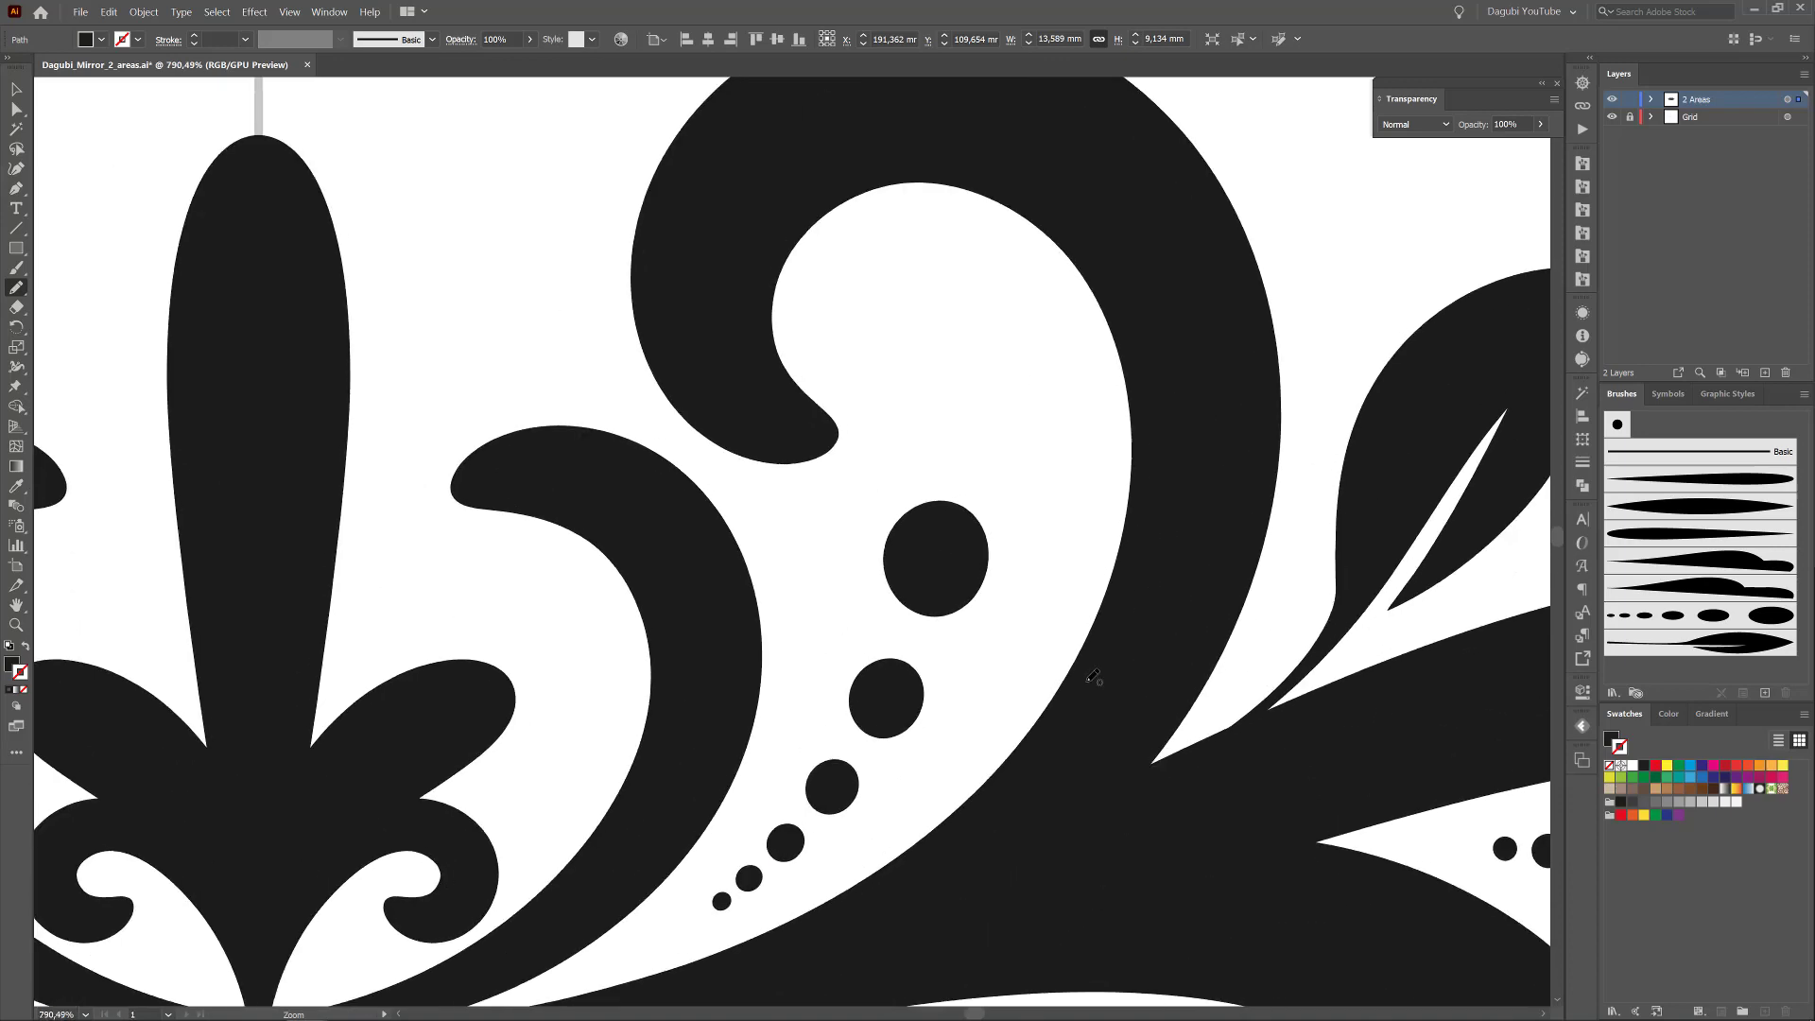
{"action": "mouse_move", "coordinate": [1033, 733]}
{"action": "left_mouse_down"}
{"action": "mouse_move", "coordinate": [1087, 567]}
{"action": "mouse_move", "coordinate": [1043, 470]}
{"action": "mouse_move", "coordinate": [1084, 326]}
{"action": "mouse_move", "coordinate": [1071, 224]}
{"action": "mouse_move", "coordinate": [1164, 328]}
{"action": "mouse_move", "coordinate": [1167, 556]}
{"action": "mouse_move", "coordinate": [1104, 676]}
{"action": "mouse_move", "coordinate": [1038, 733]}
{"action": "left_mouse_up"}
{"action": "scroll", "coordinate": [1063, 696], "scroll_direction": "down", "scroll_amount": 5}
{"action": "scroll", "coordinate": [1063, 696], "scroll_direction": "down", "scroll_amount": 5}
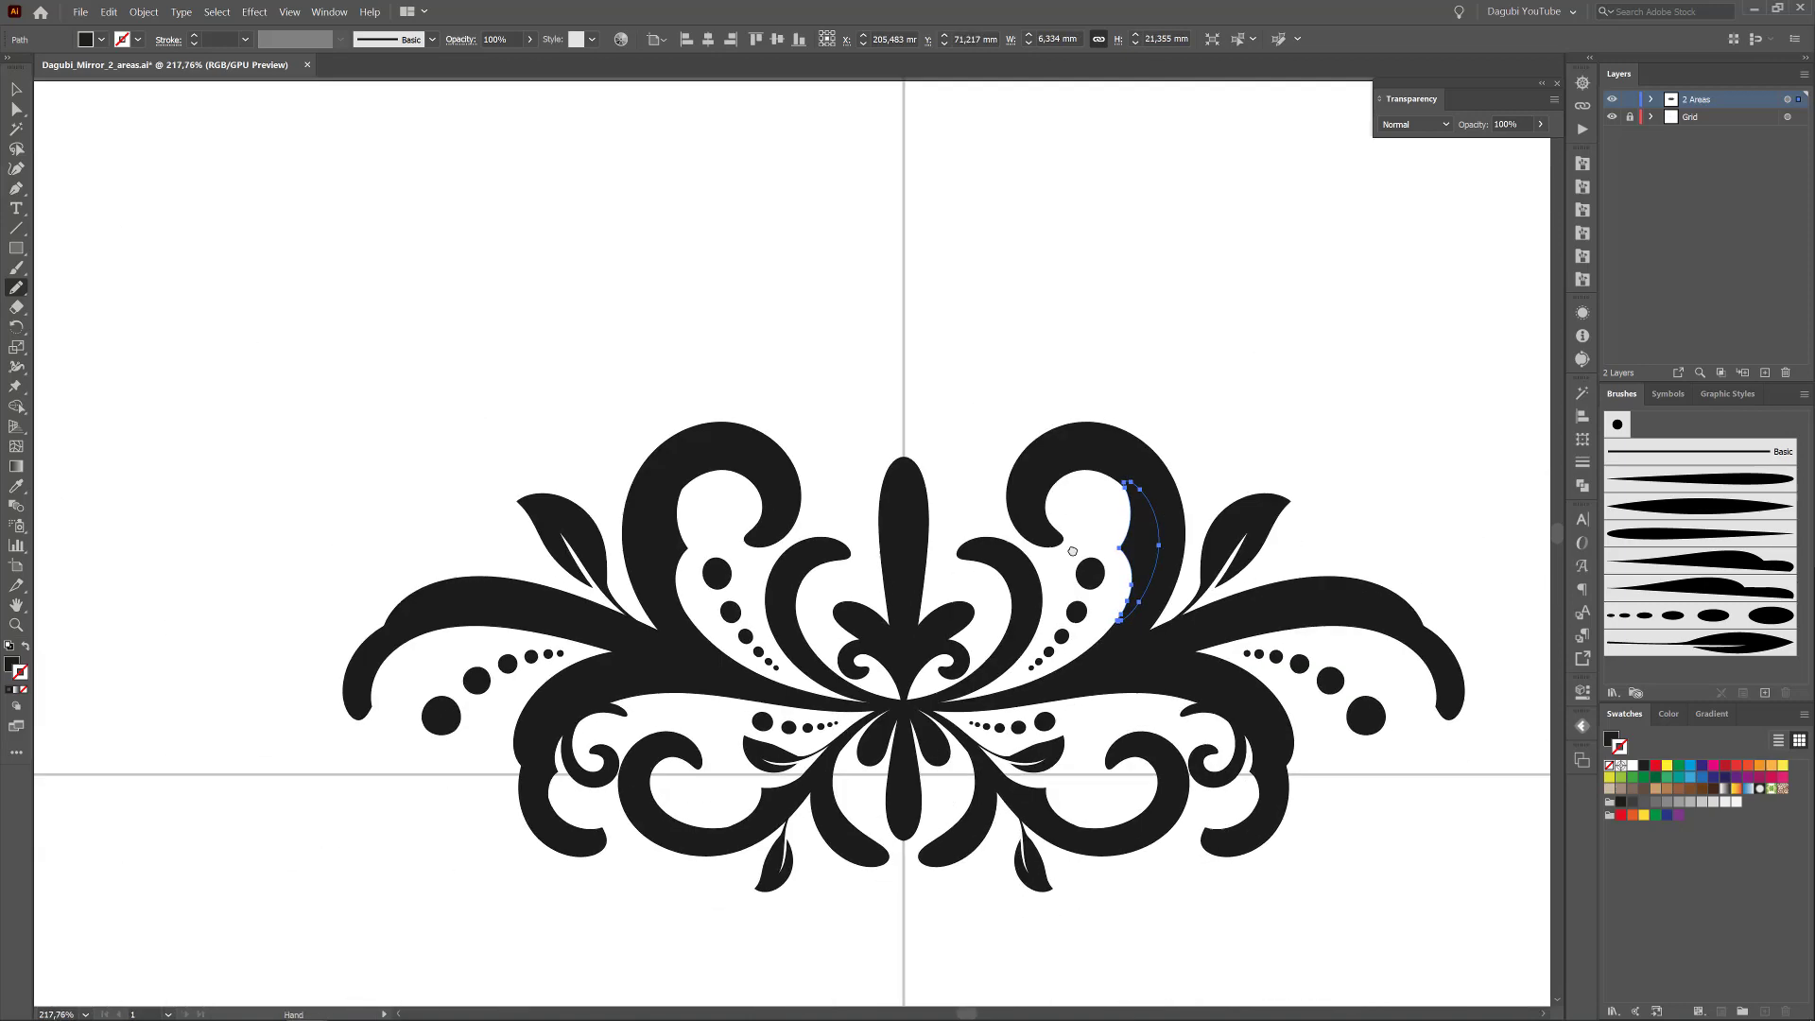
{"action": "left_click", "coordinate": [1332, 259], "text": "ctrl"}
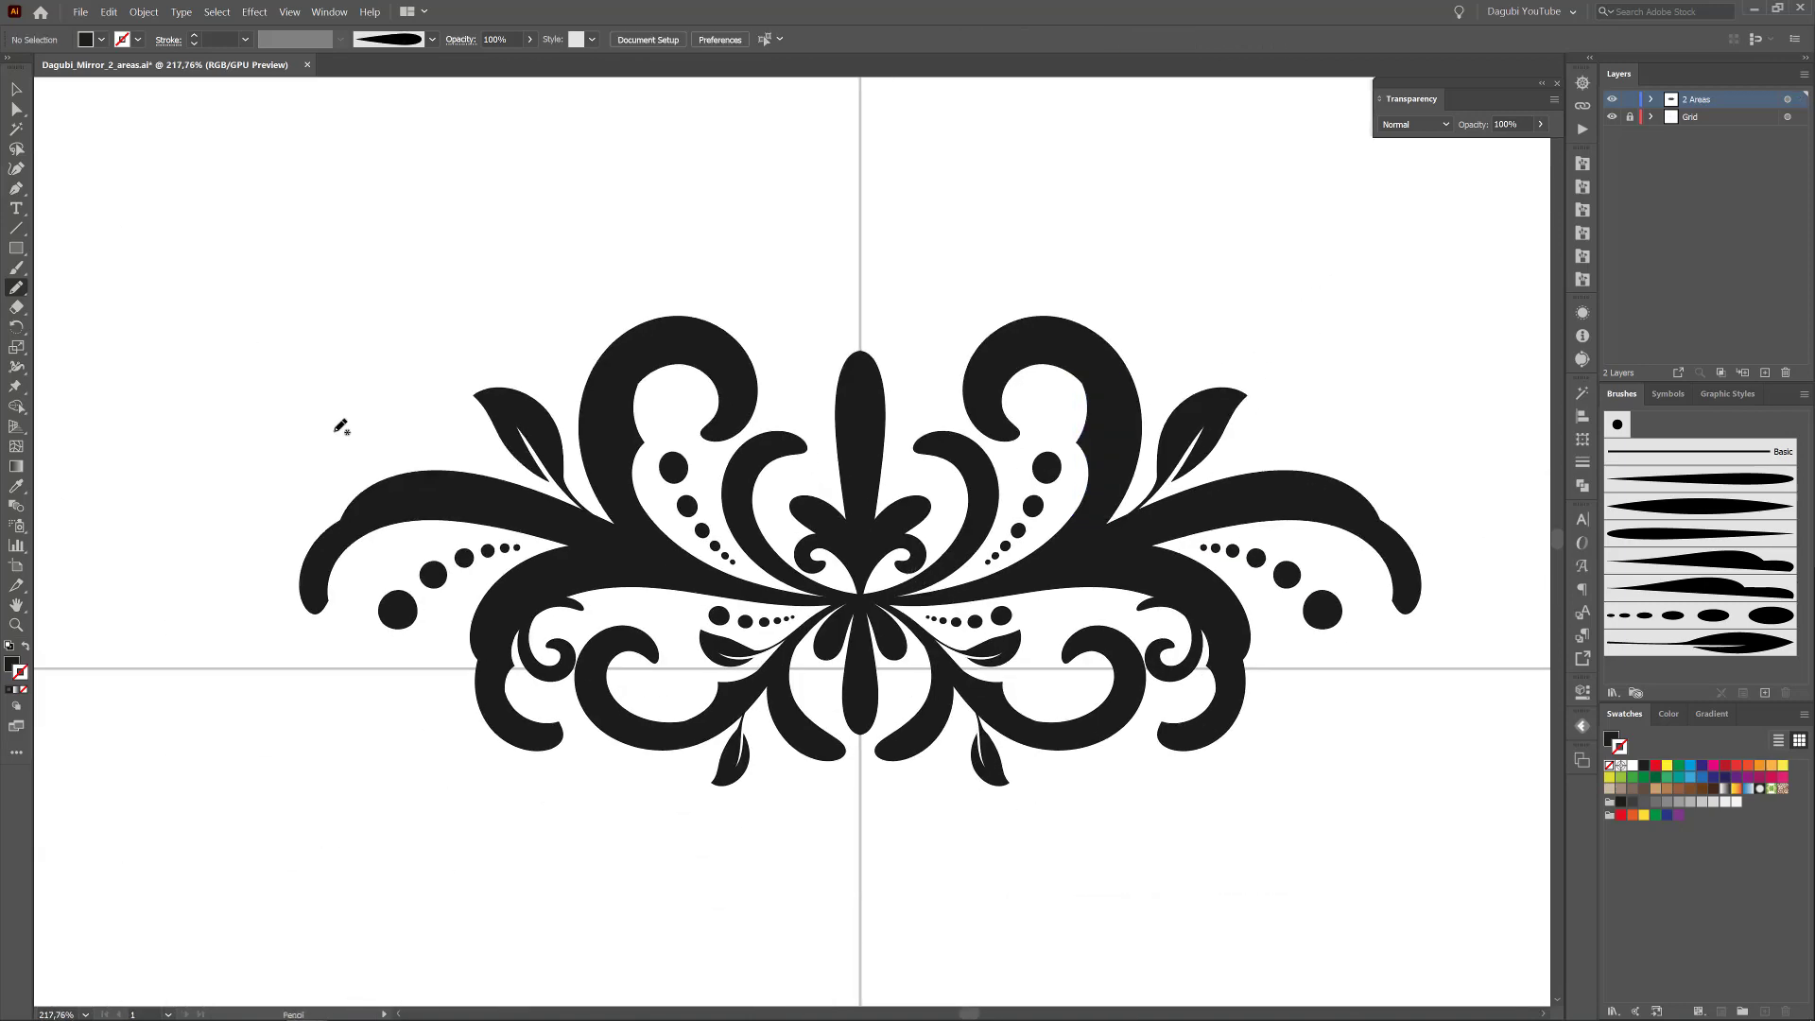
- With the tapered brush, no fill and a 0.25 pt black stroke, paint a tiny spiral inside the large upper right curl
{"action": "key", "text": "b"}
{"action": "key", "text": "shift+x"}
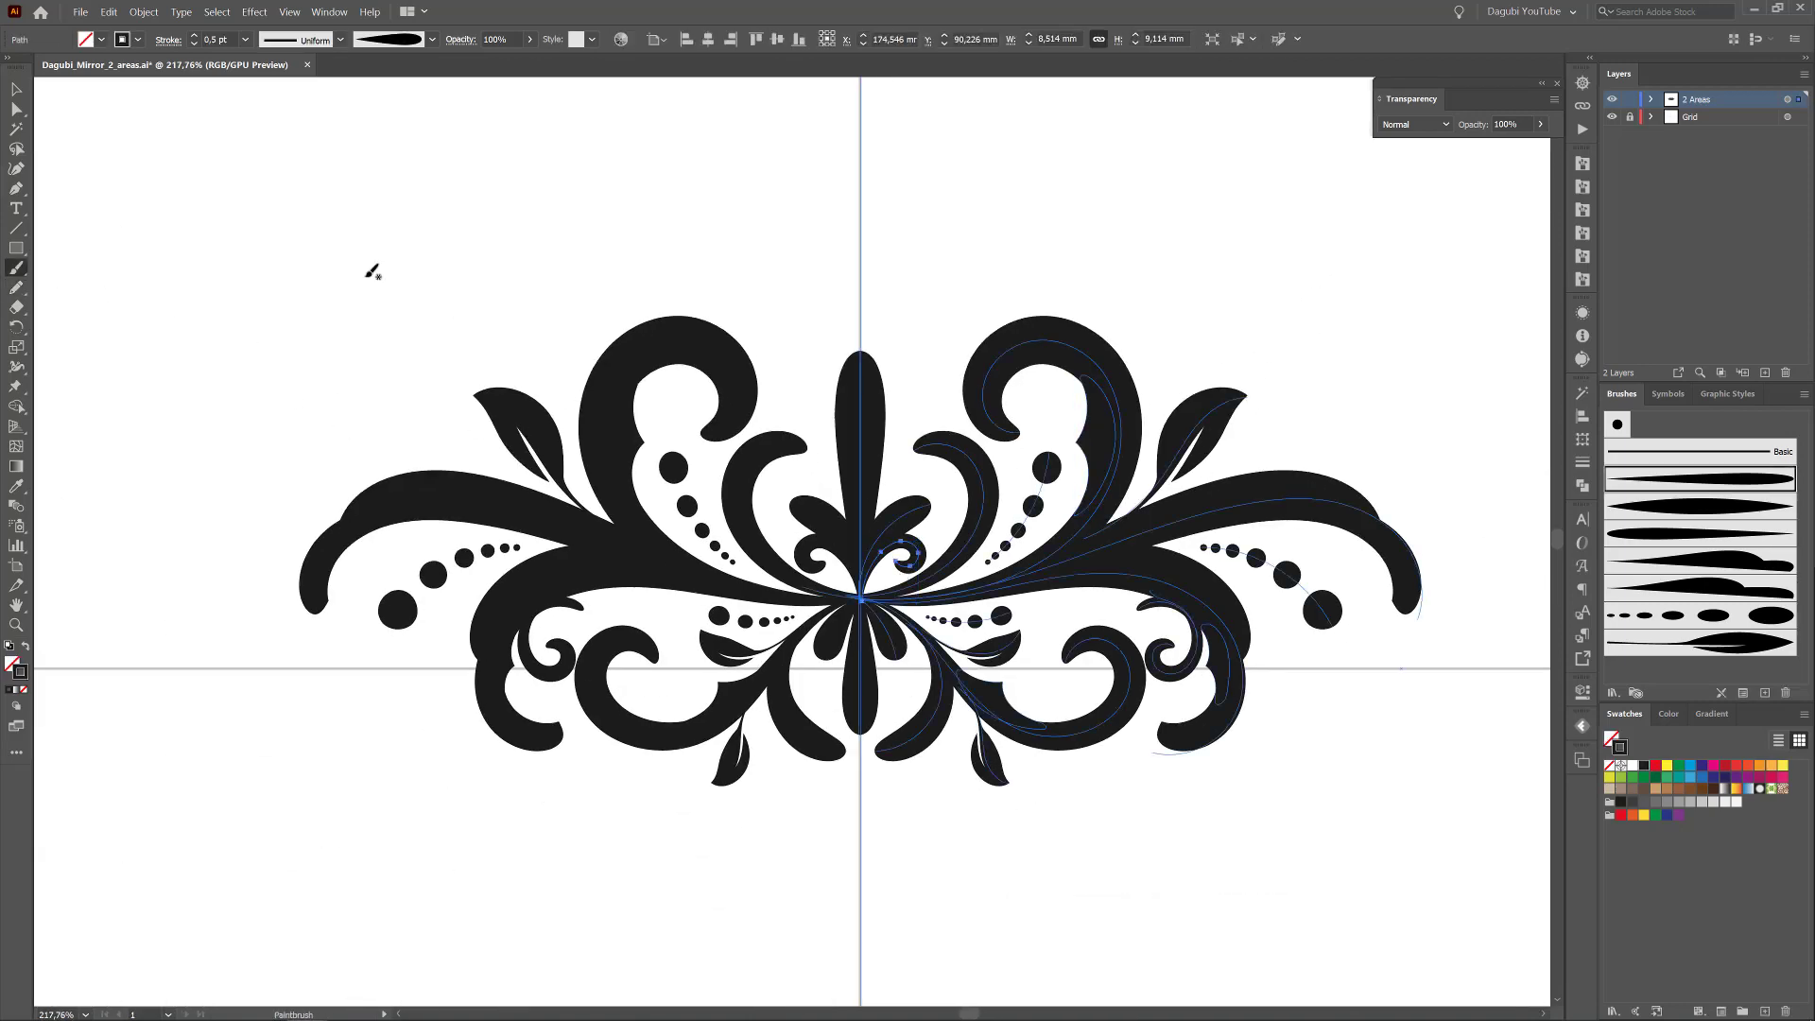
{"action": "left_click", "coordinate": [195, 46]}
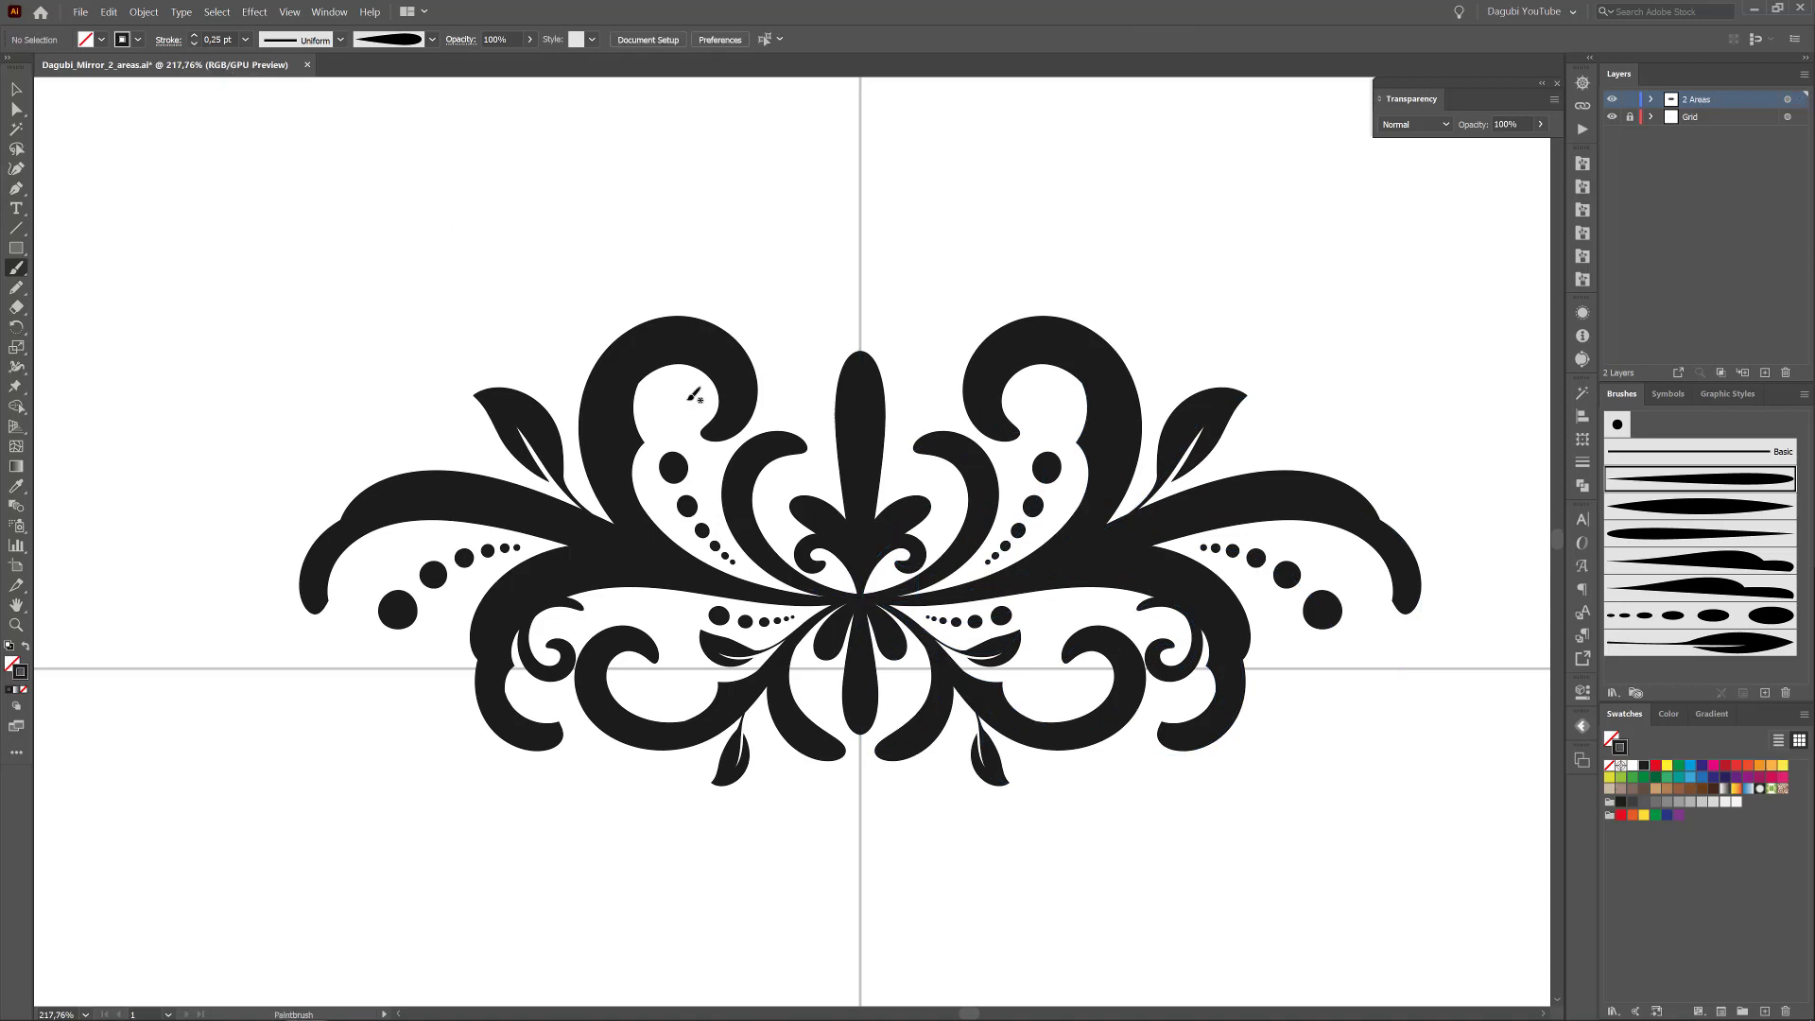
{"action": "left_click", "coordinate": [1026, 532]}
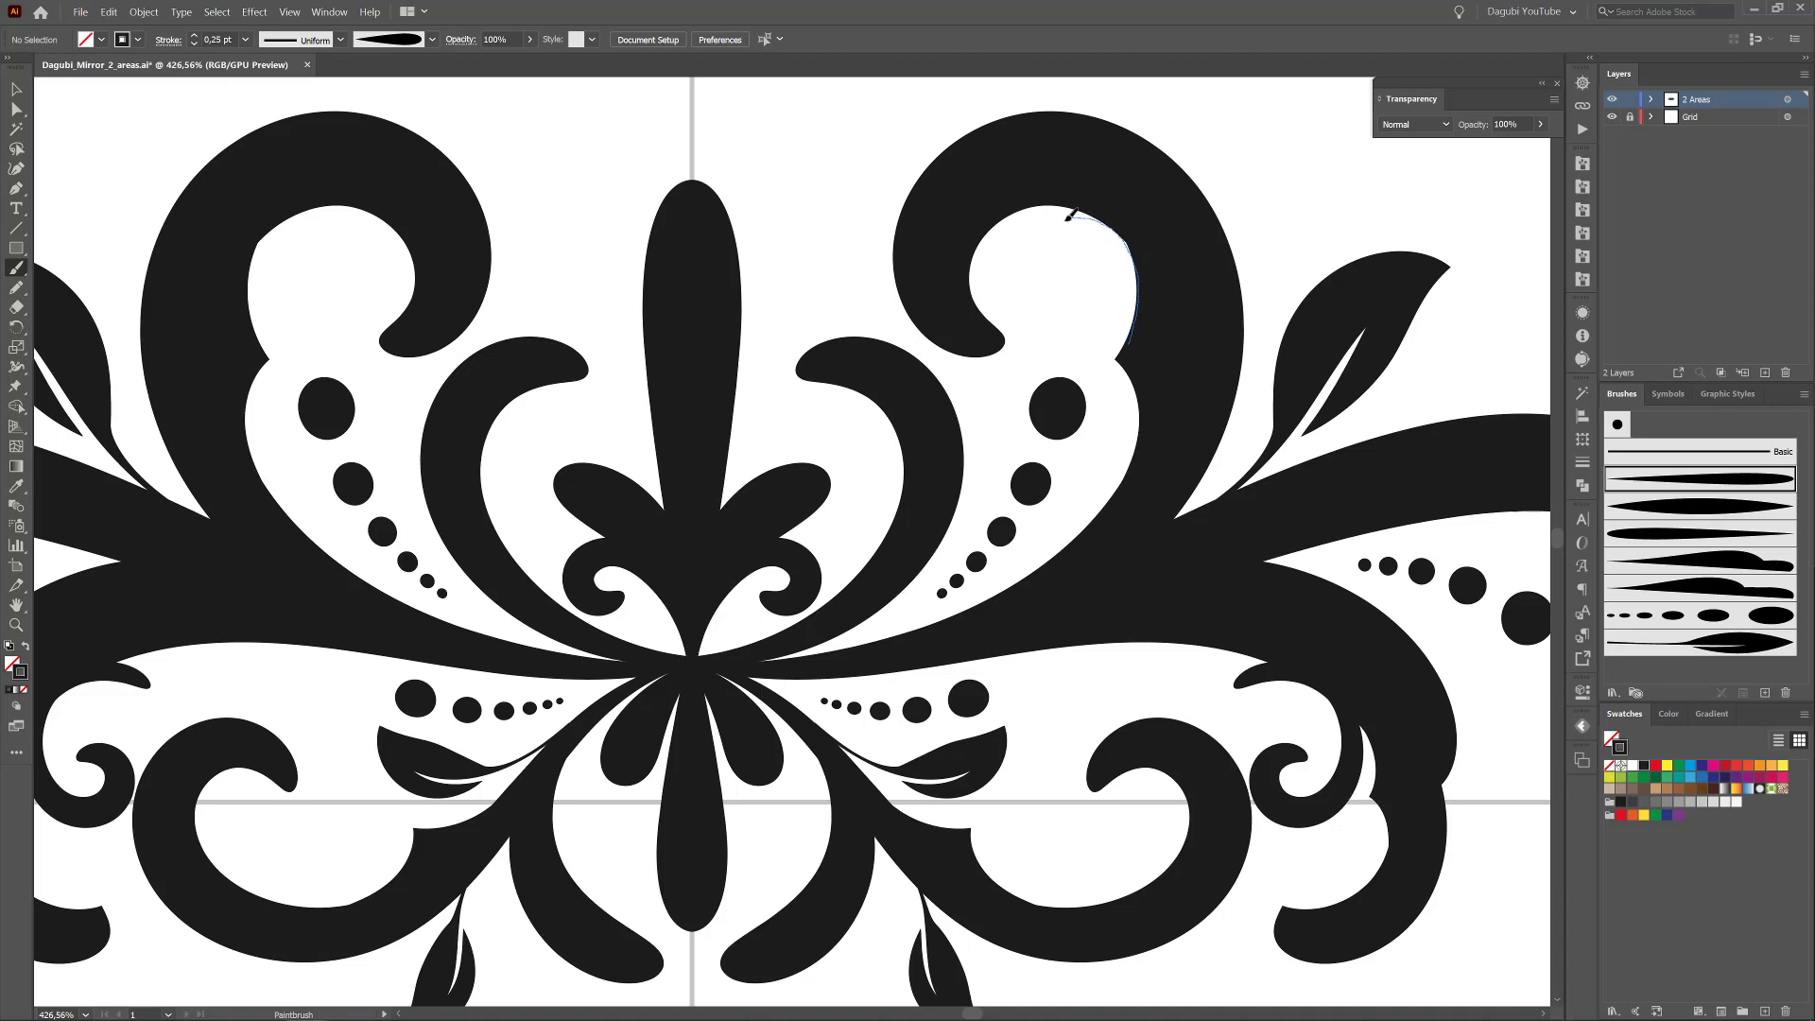
{"action": "left_click_drag", "start_coordinate": [1080, 255], "coordinate": [1074, 261]}
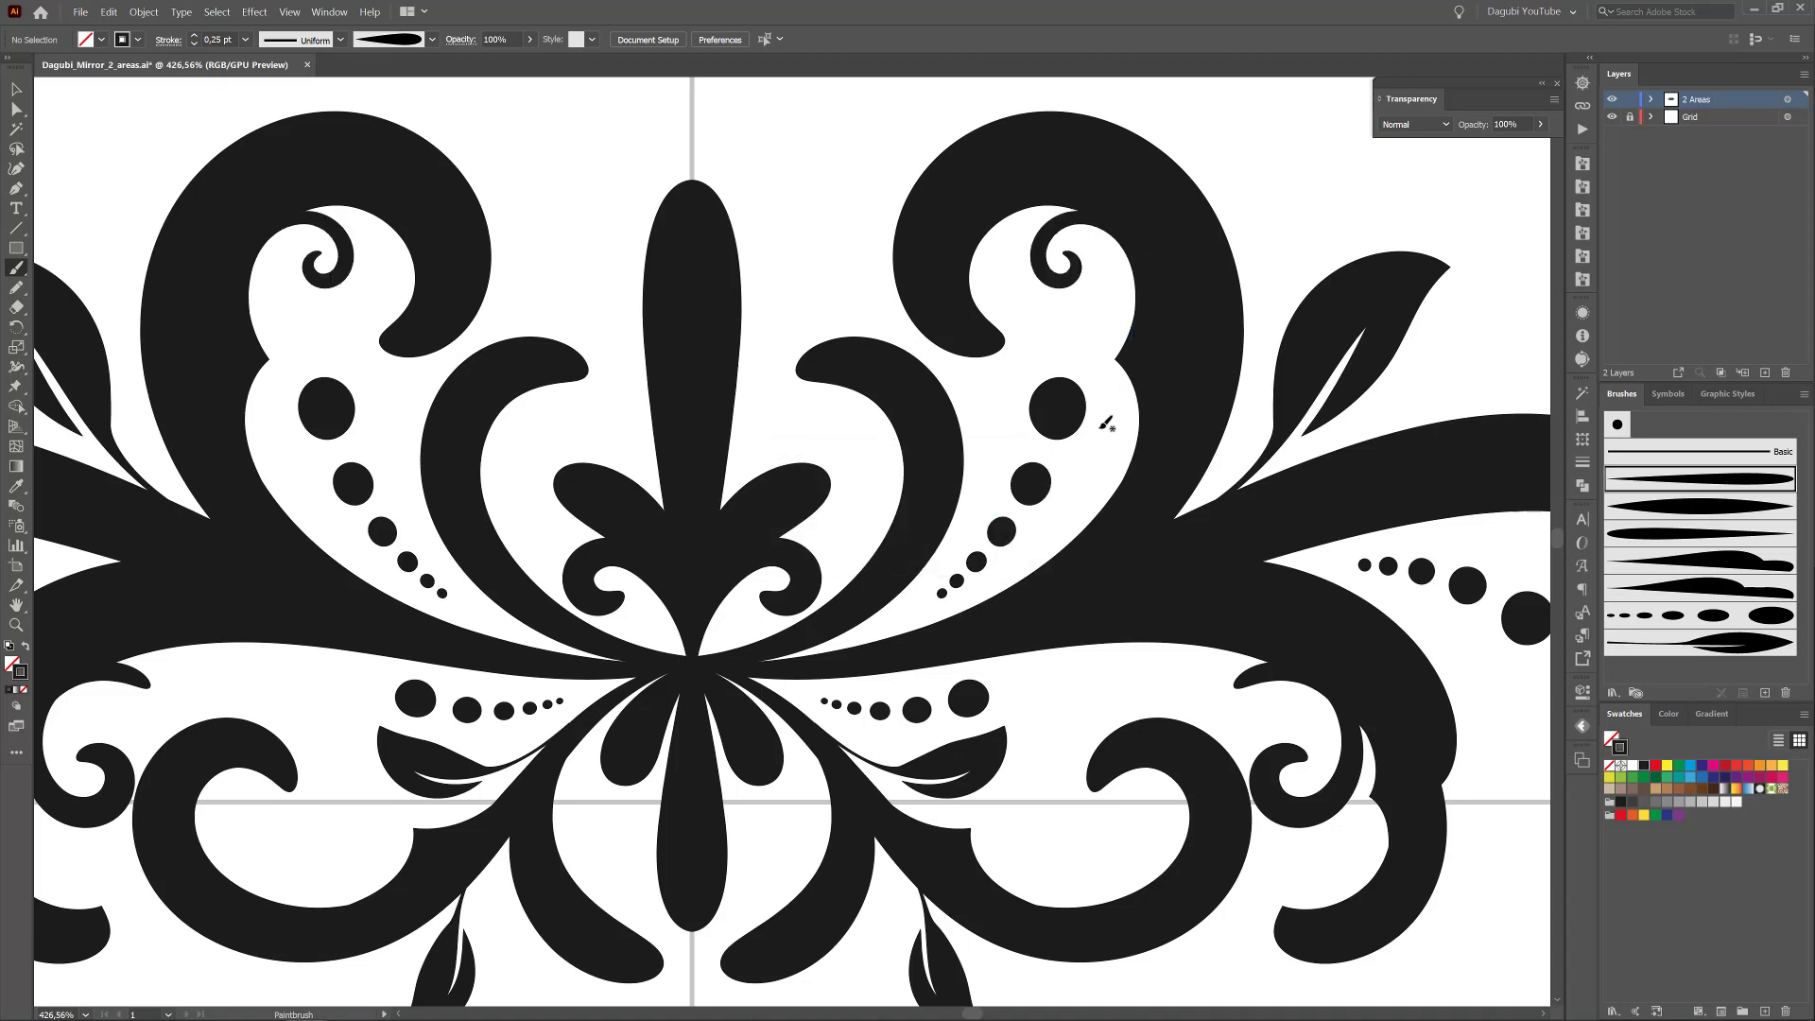
- Paint a tiny spiral inside the lower end of the lower right arm and another inside the small upper right curl
{"action": "scroll", "coordinate": [1162, 543], "scroll_direction": "down", "scroll_amount": 3}
{"action": "scroll", "coordinate": [1268, 640], "scroll_direction": "up", "scroll_amount": 4}
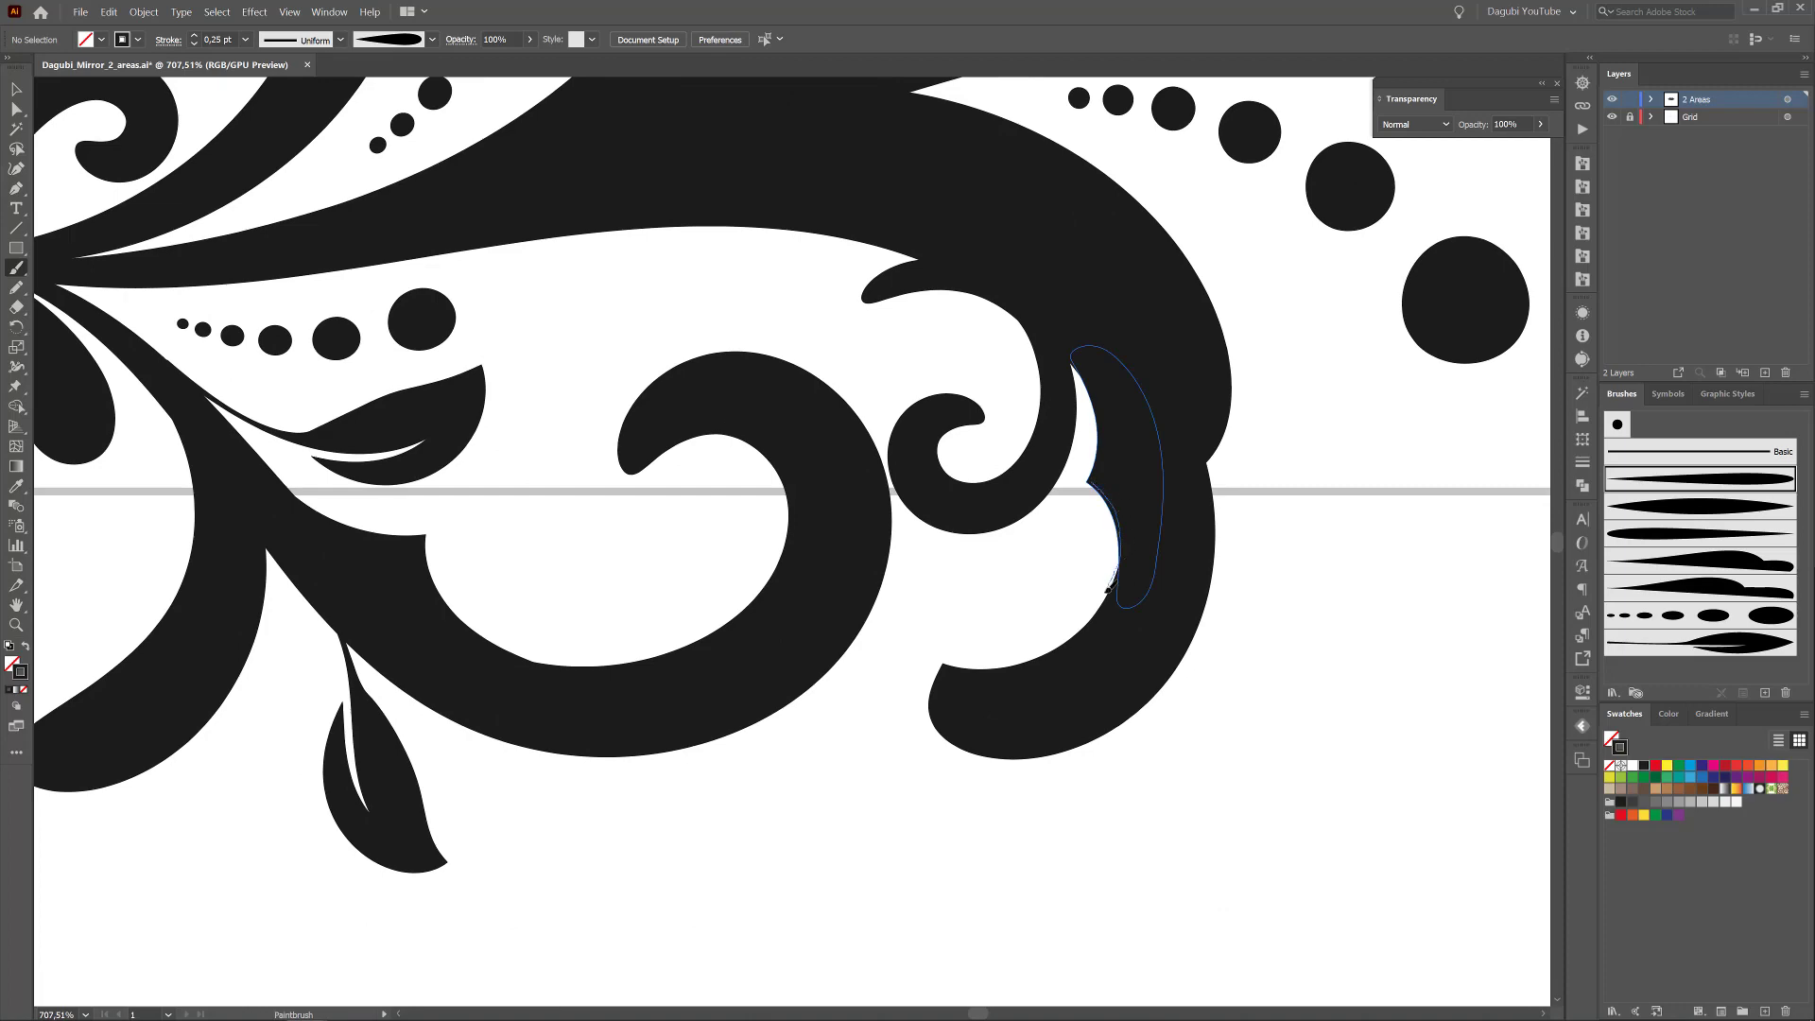
{"action": "mouse_move", "coordinate": [1051, 626]}
{"action": "left_mouse_down"}
{"action": "mouse_move", "coordinate": [1015, 573]}
{"action": "mouse_move", "coordinate": [1044, 596]}
{"action": "left_mouse_up"}
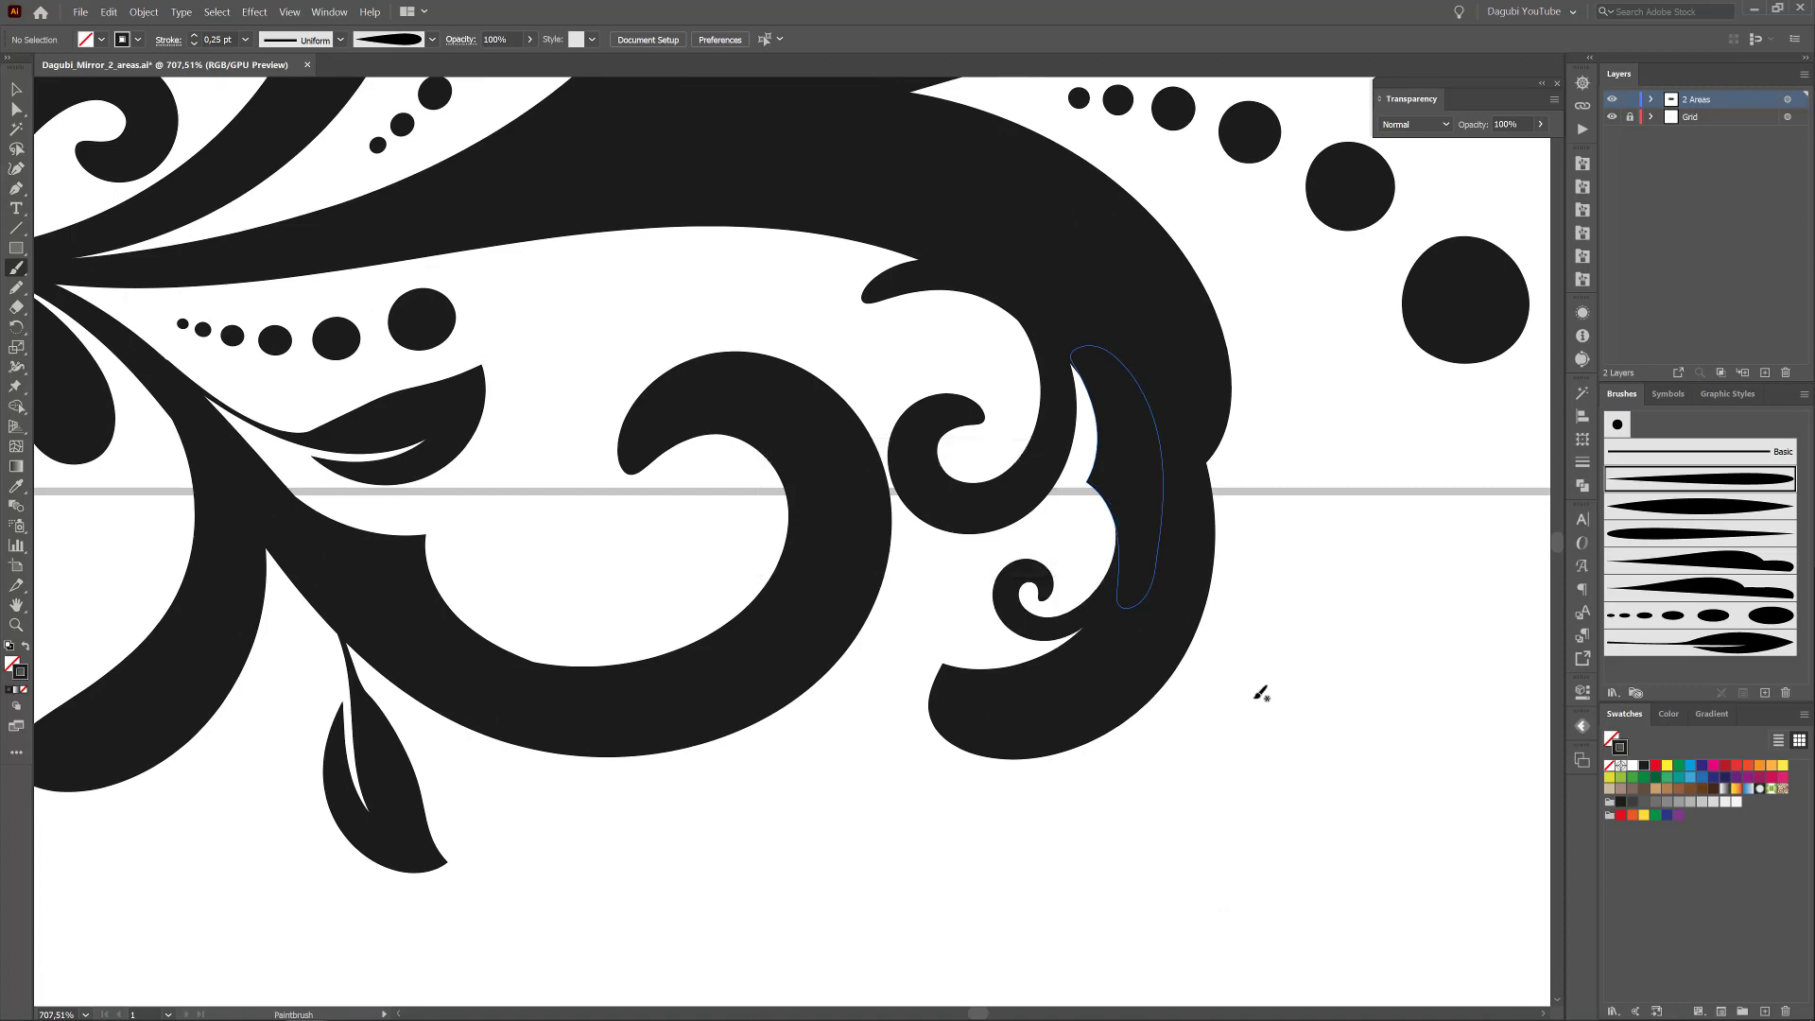
{"action": "scroll", "coordinate": [1263, 693], "scroll_direction": "down", "scroll_amount": 5}
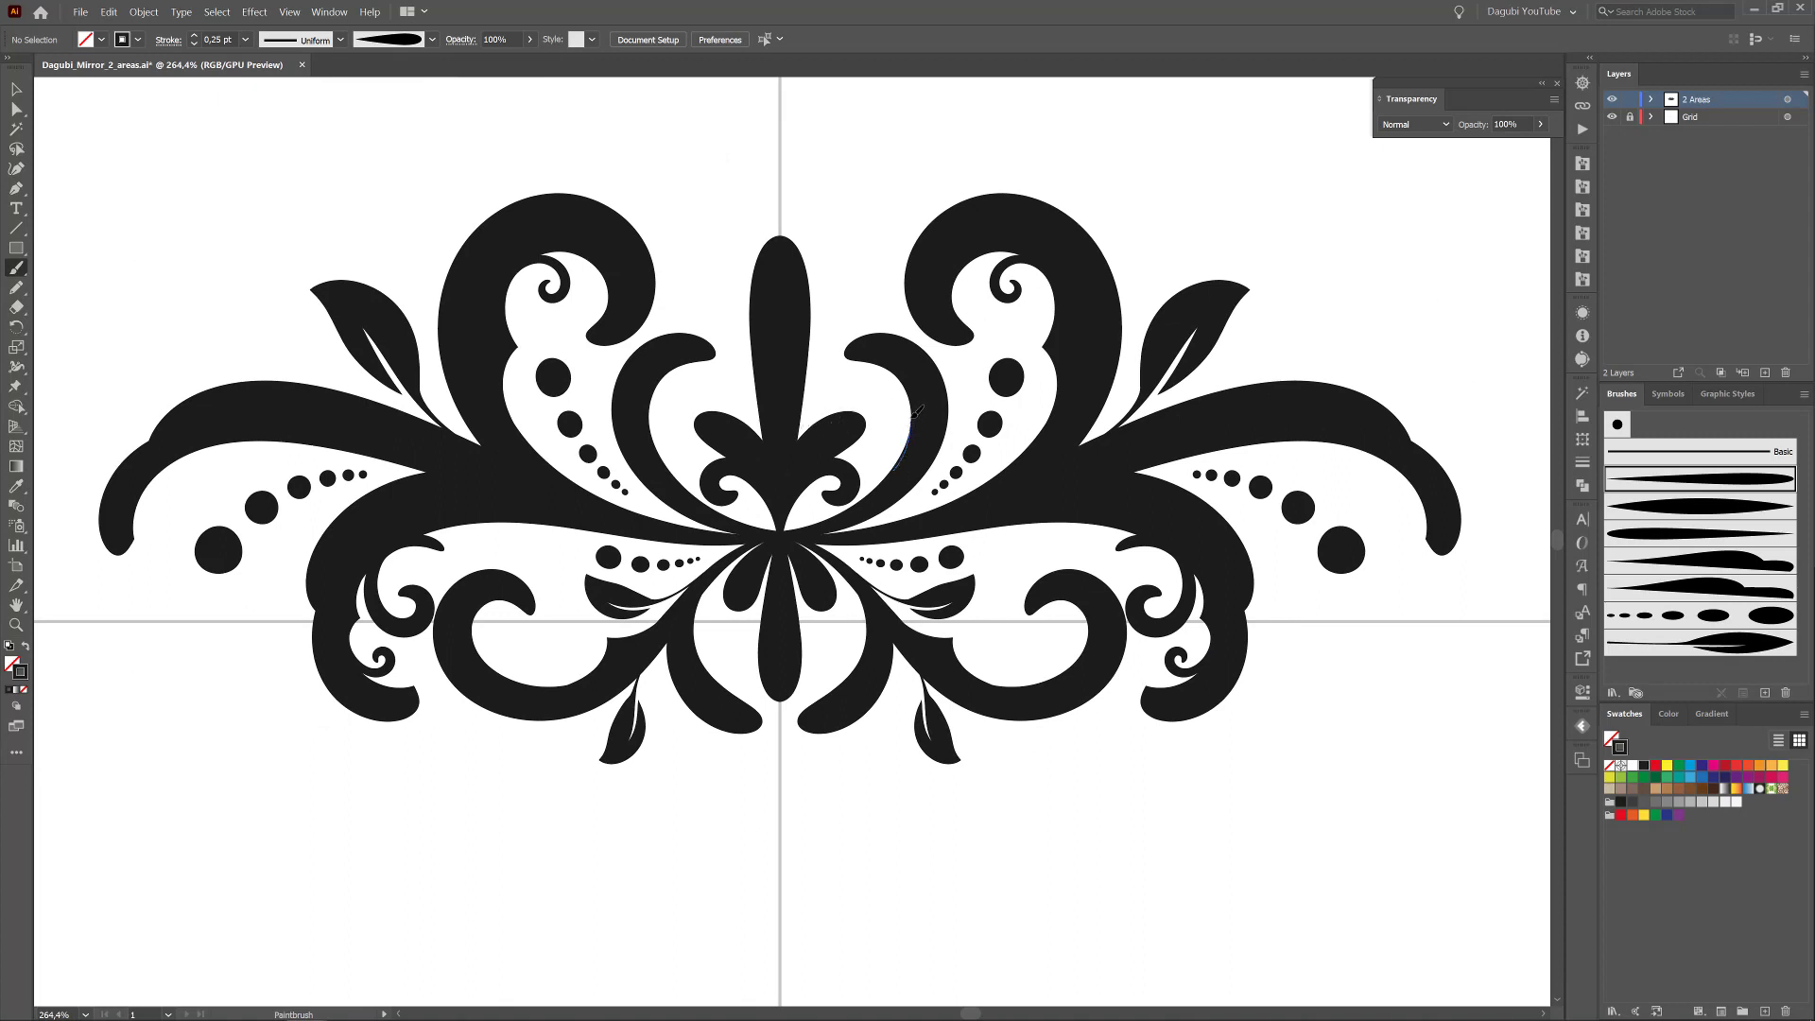
{"action": "left_click_drag", "start_coordinate": [890, 405], "coordinate": [887, 406]}
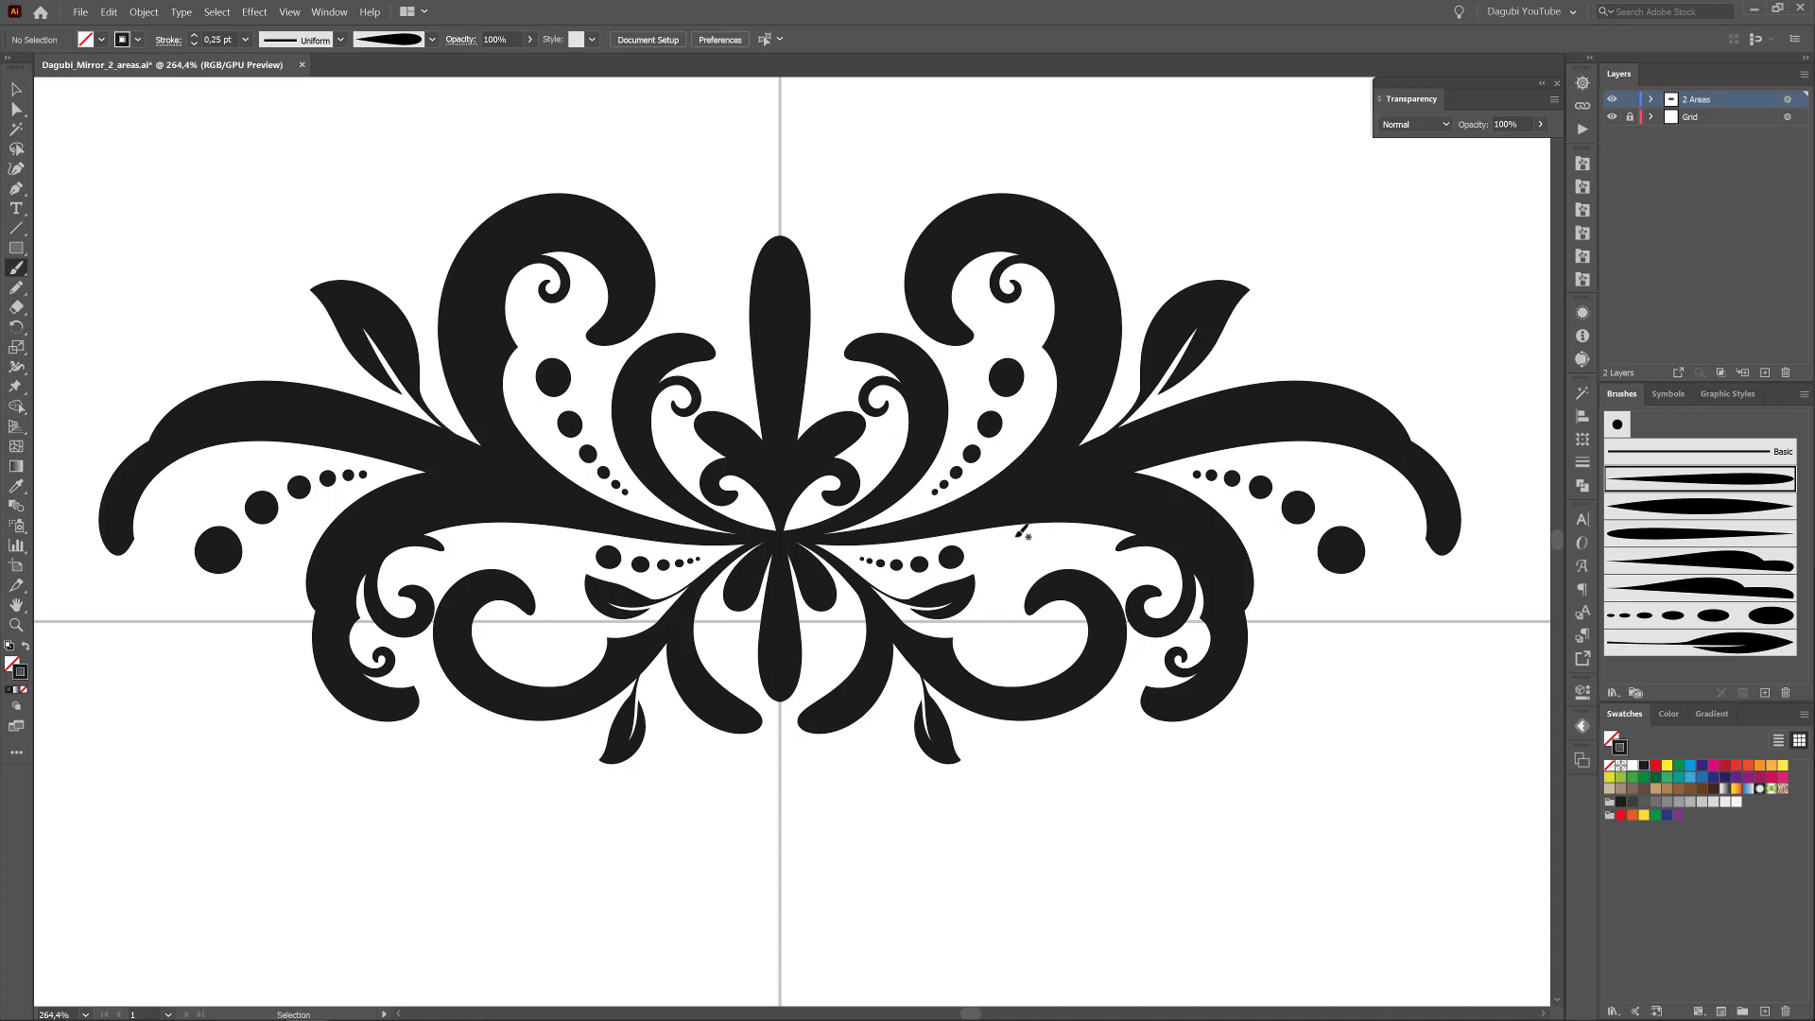
- Move all artwork on the 2 Areas layer down until its center meets the grid's crossing lines, and deselect it
{"action": "key", "text": "ctrl+0"}
{"action": "left_click", "coordinate": [1787, 99]}
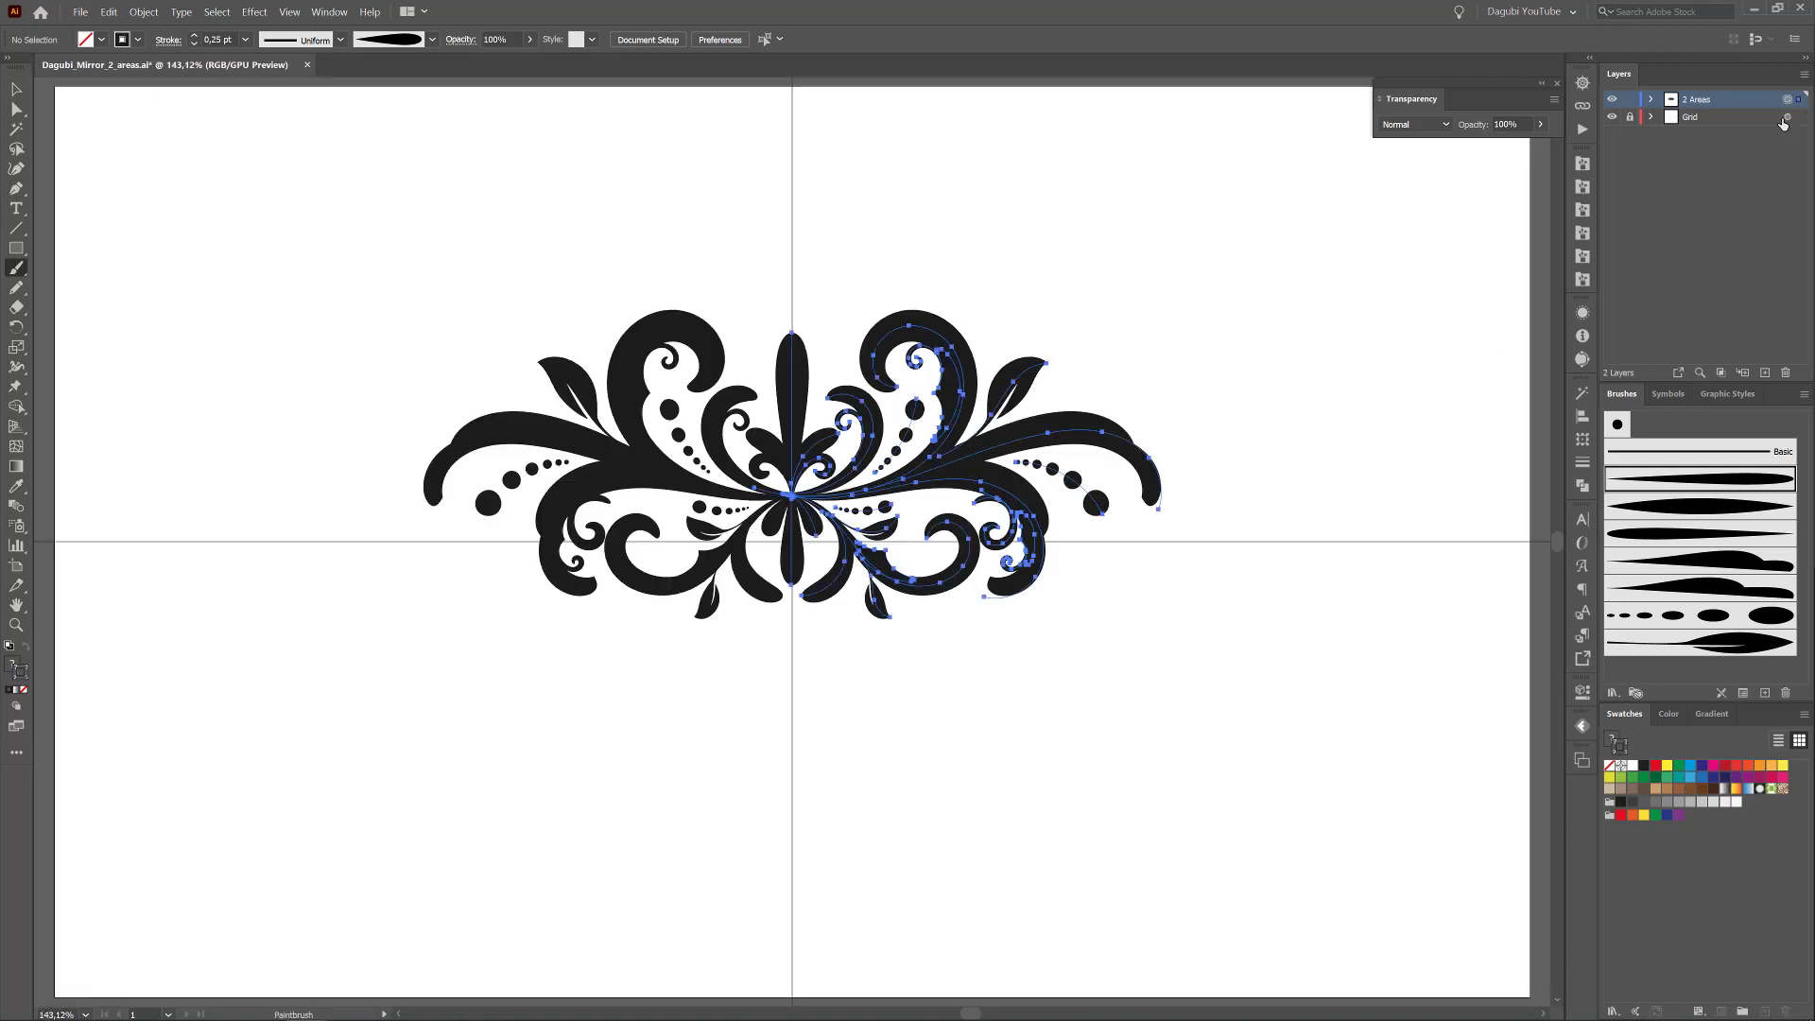
{"action": "key", "text": "shift+Down"}
{"action": "key", "text": "shift+Down"}
{"action": "key", "text": "shift+Down"}
{"action": "key", "text": "ctrl+shift+a"}
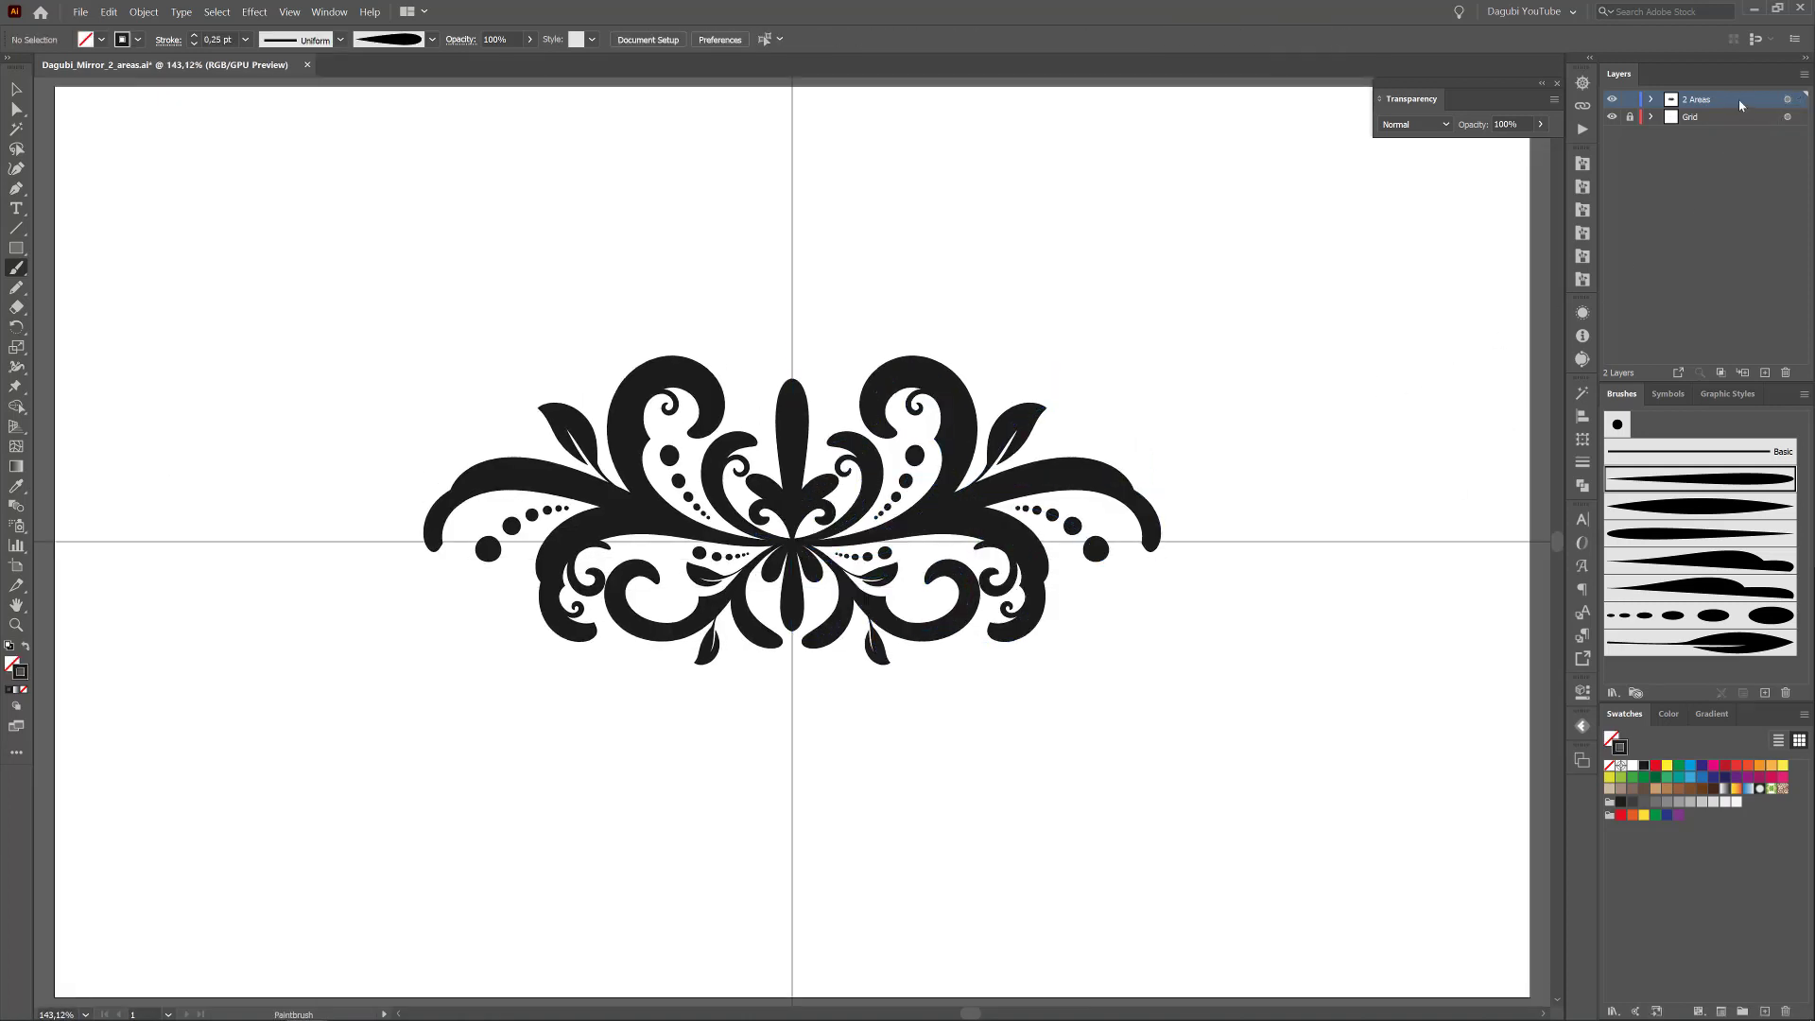
- Duplicate the 2 Areas layer, rename the original Backup, and lock and hide it
{"action": "left_click_drag", "start_coordinate": [1740, 104], "coordinate": [1765, 373]}
{"action": "double_click", "coordinate": [1698, 118]}
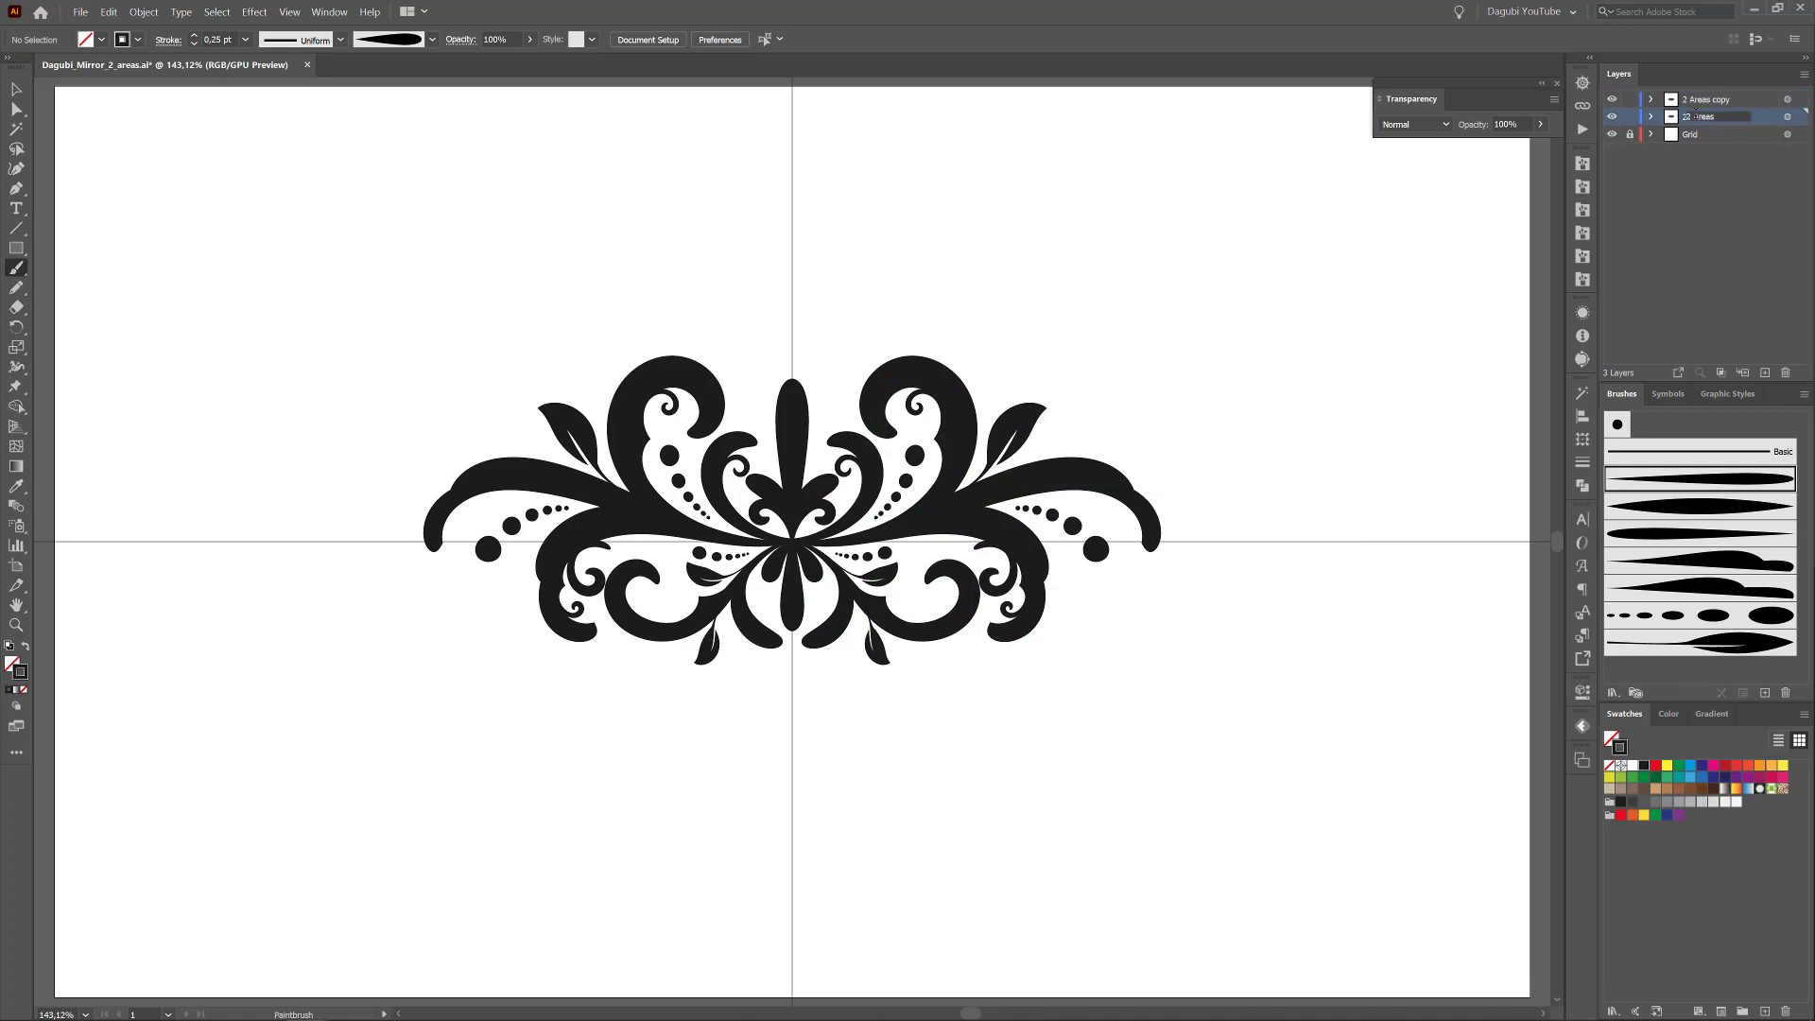
{"action": "key", "text": "Return"}
- Unlock all objects and expand the appearance of everything on the 2 Areas copy layer
{"action": "left_click", "coordinate": [1787, 99]}
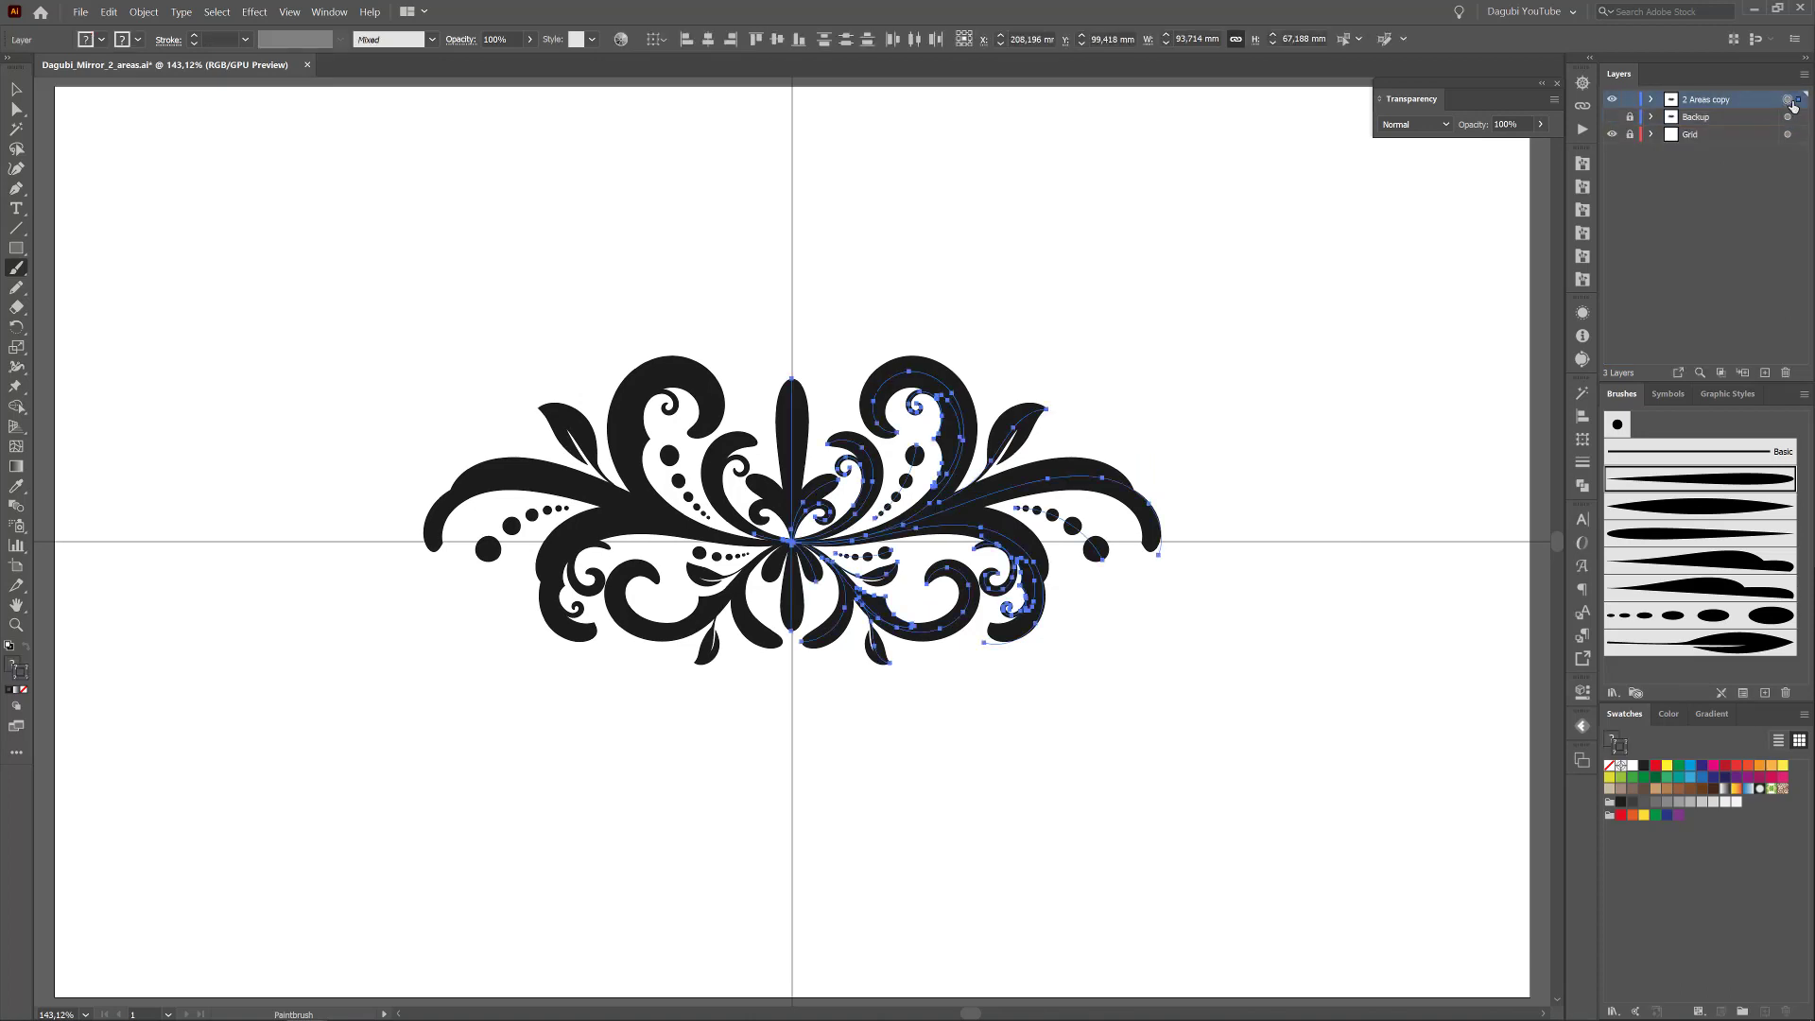
{"action": "left_click", "coordinate": [144, 12]}
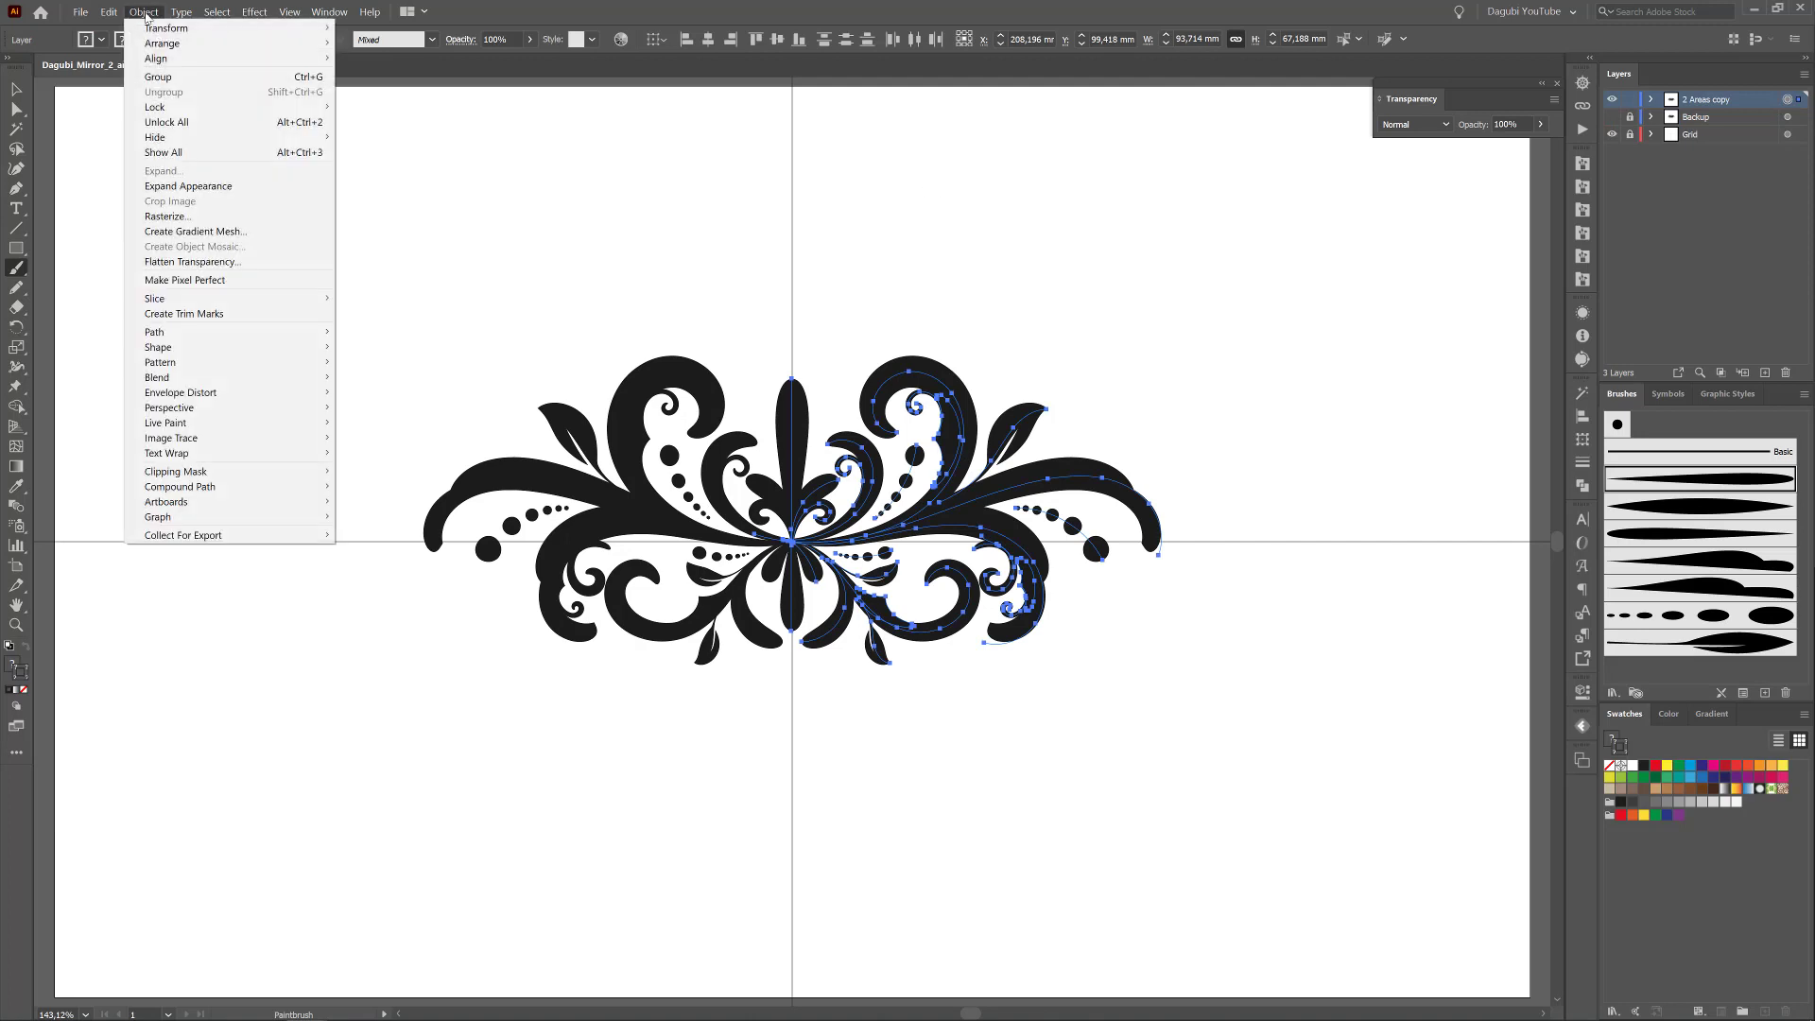
{"action": "left_click", "coordinate": [165, 123]}
{"action": "left_click", "coordinate": [1787, 101]}
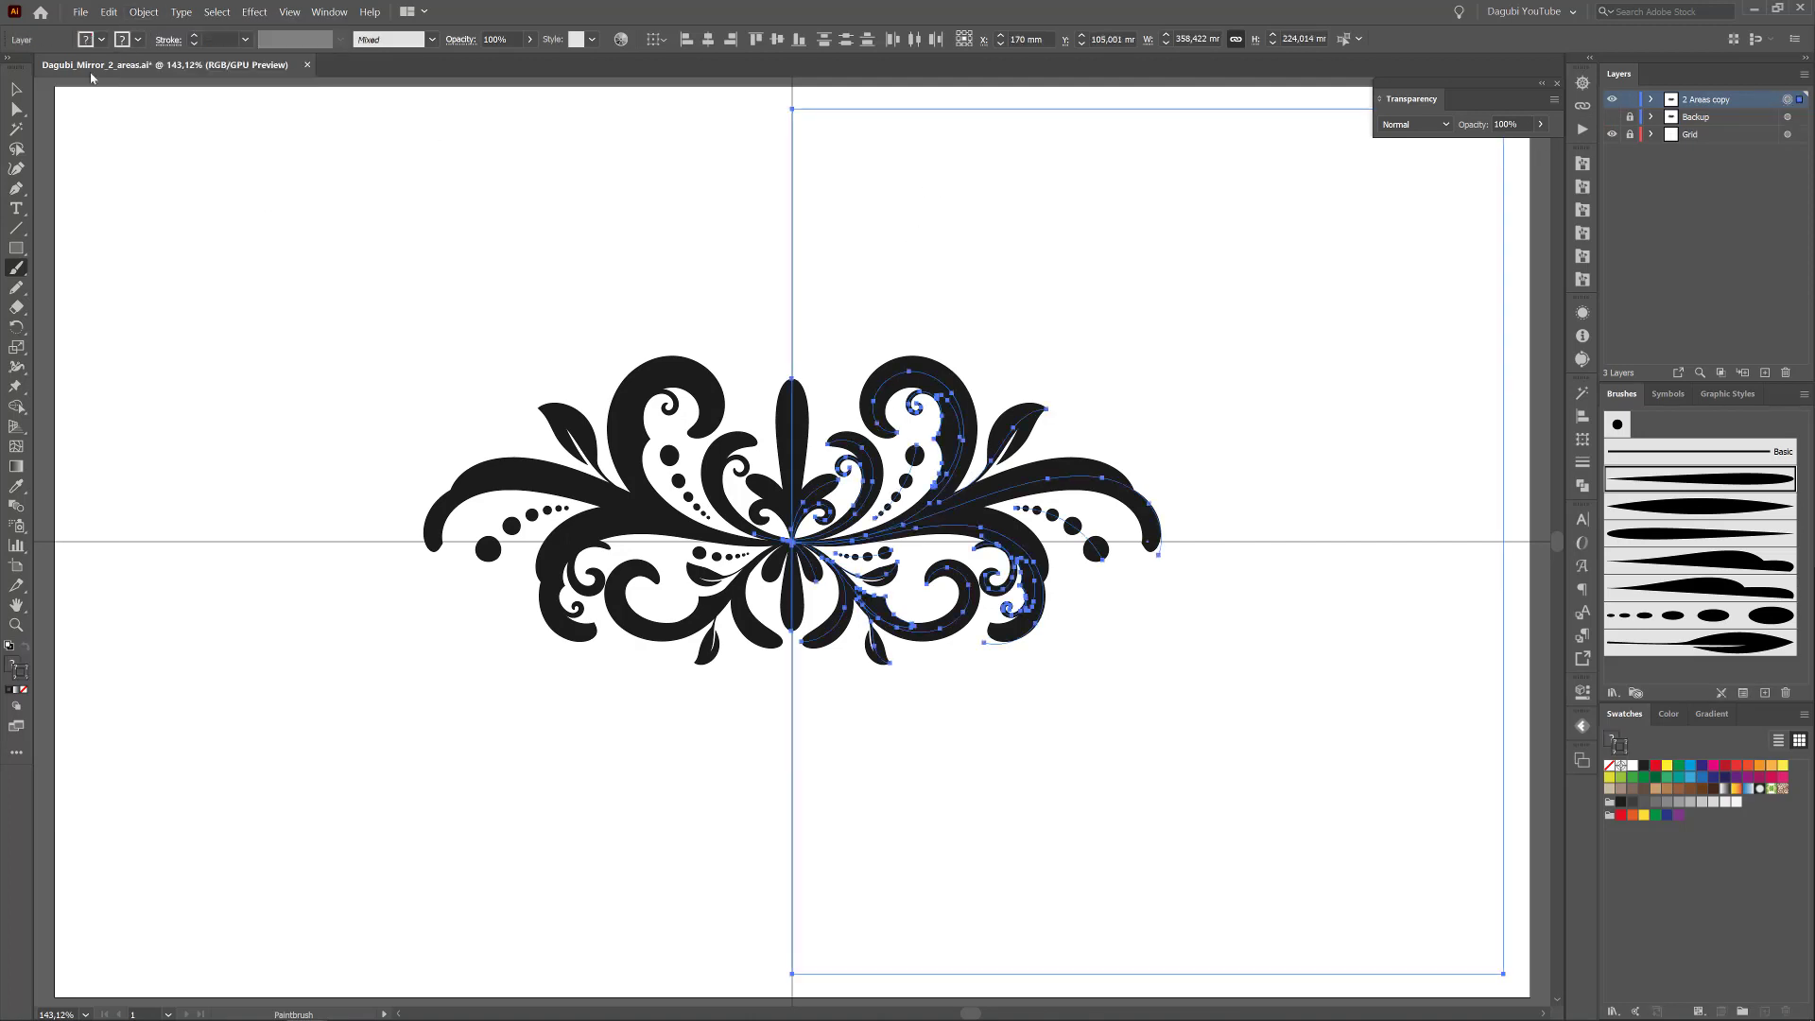
{"action": "left_click", "coordinate": [144, 12]}
{"action": "left_click", "coordinate": [173, 186]}
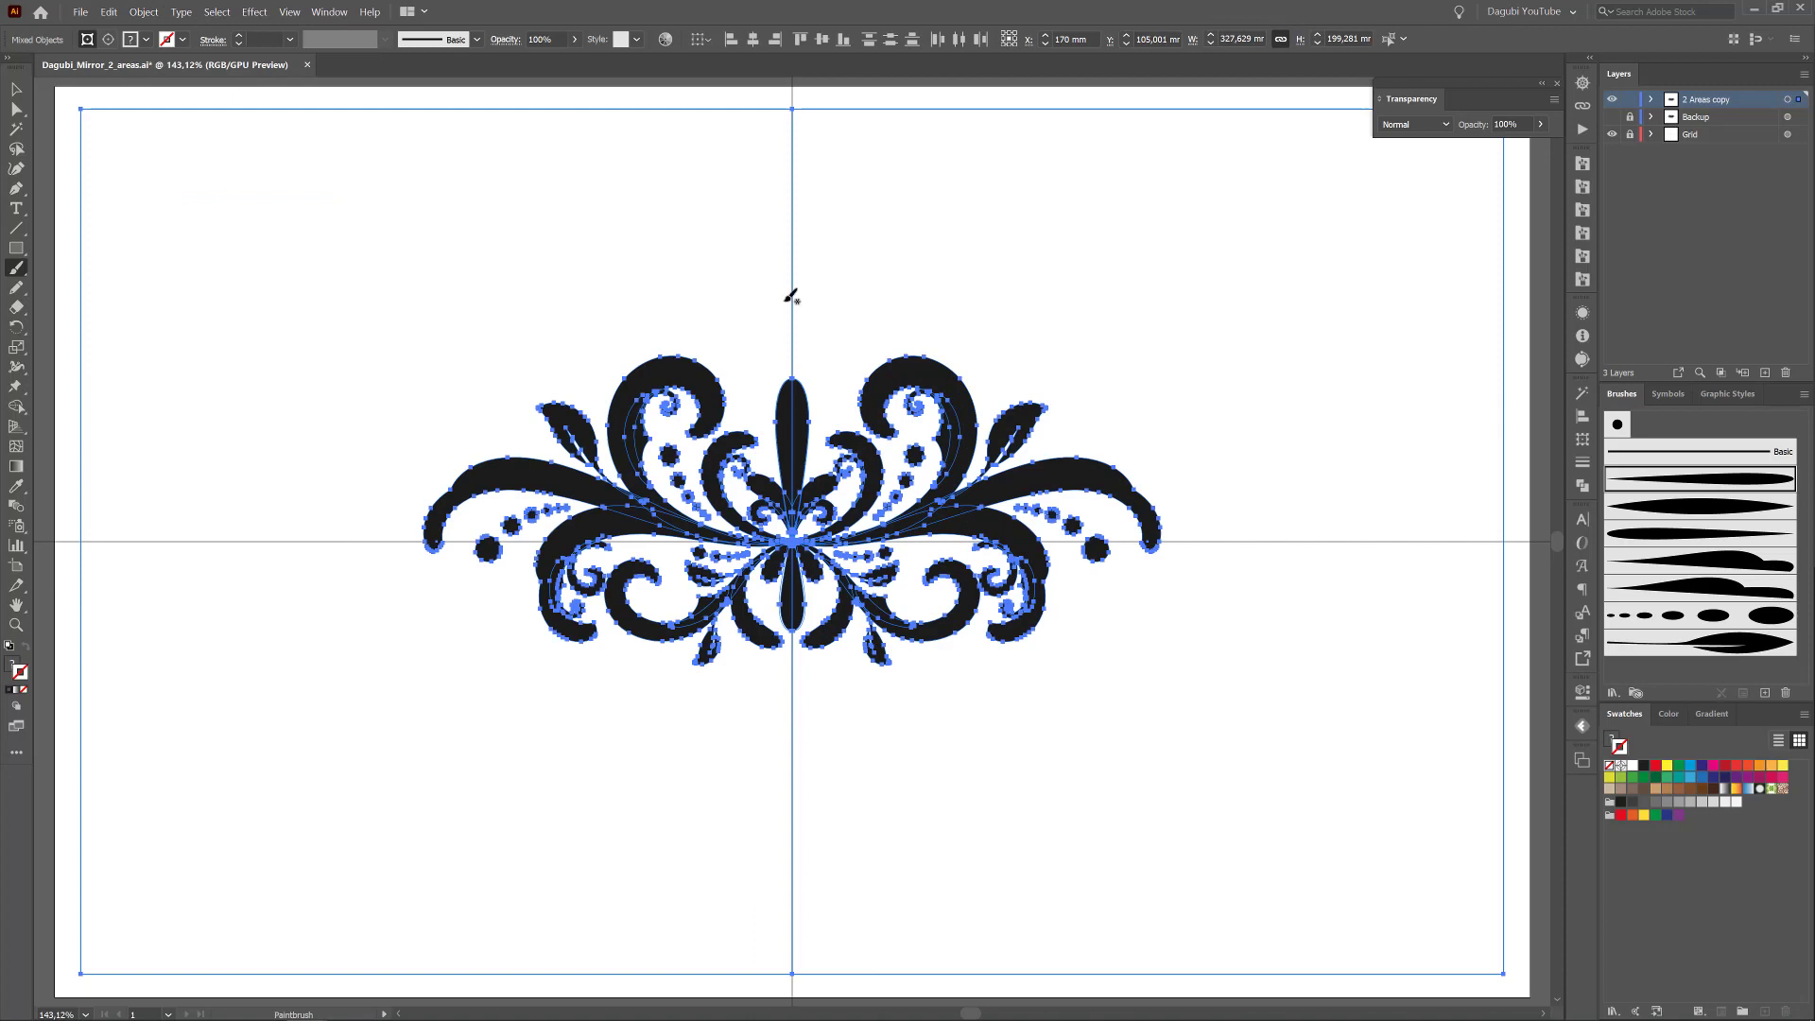
- Select the whole 2 Areas copy layer and combine its shapes with the Merge pathfinder
{"action": "left_click", "coordinate": [1795, 97]}
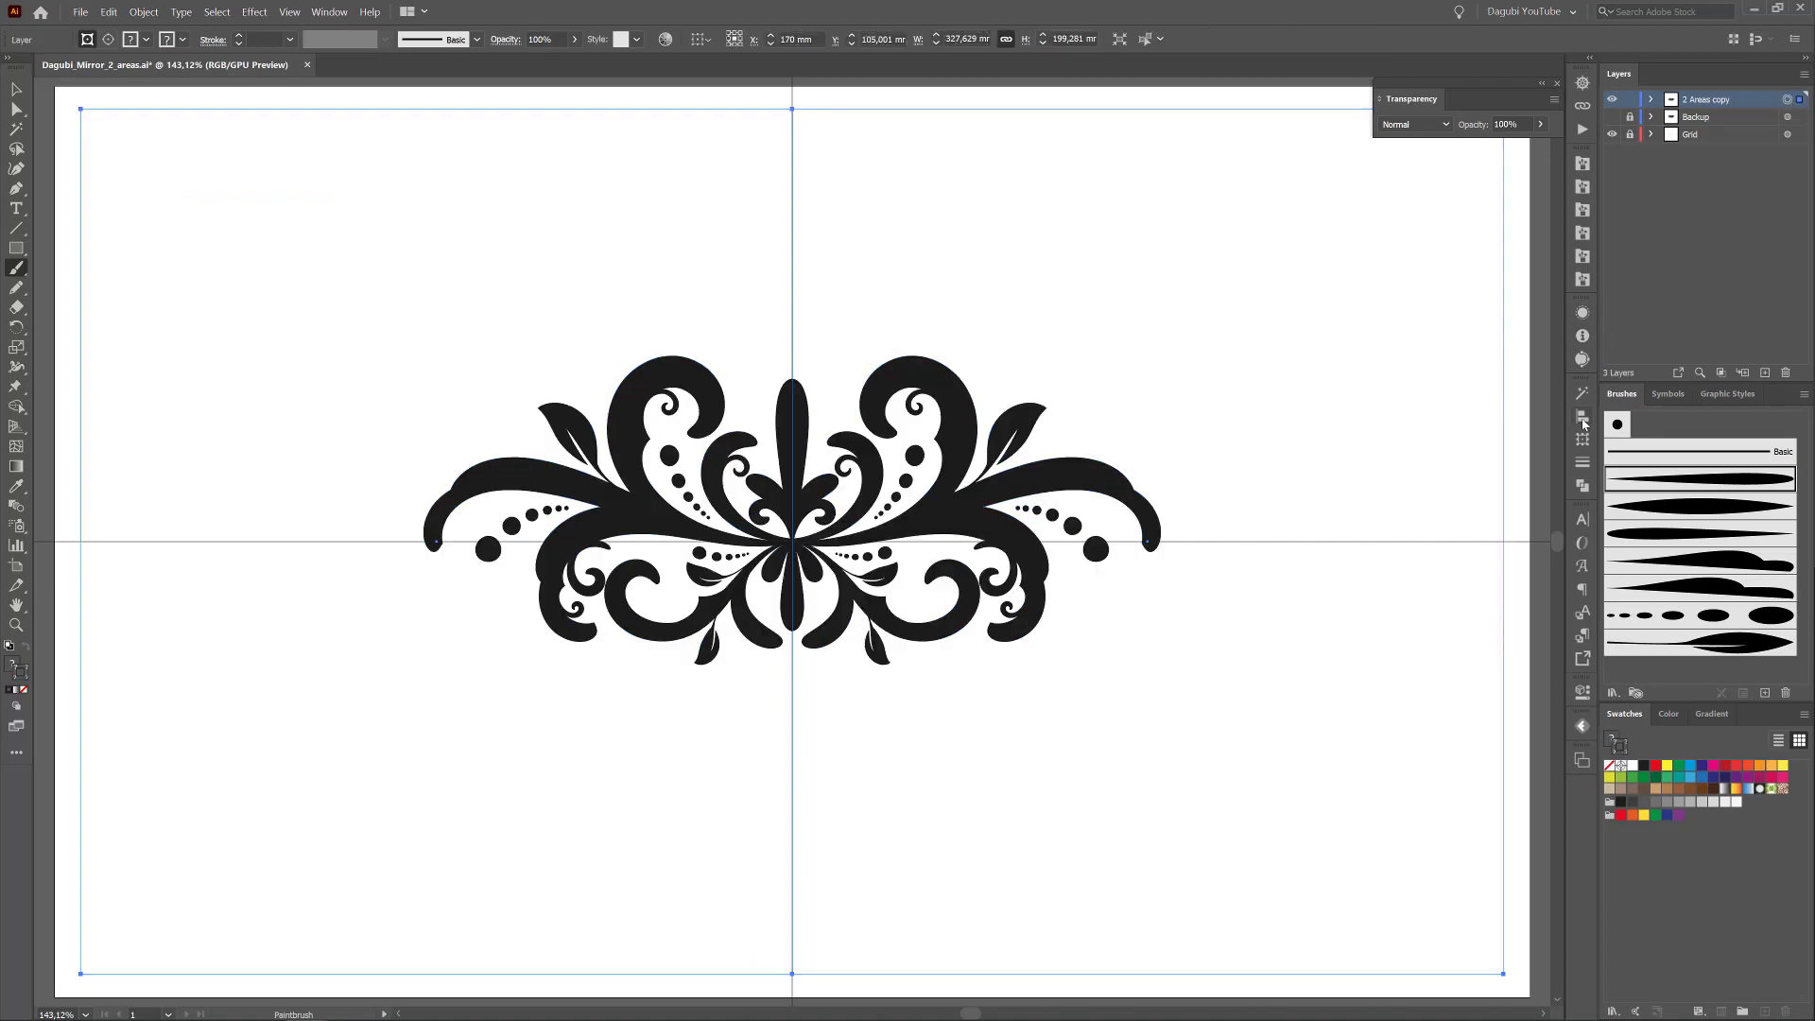
{"action": "left_click", "coordinate": [1583, 484]}
{"action": "left_click", "coordinate": [1453, 474]}
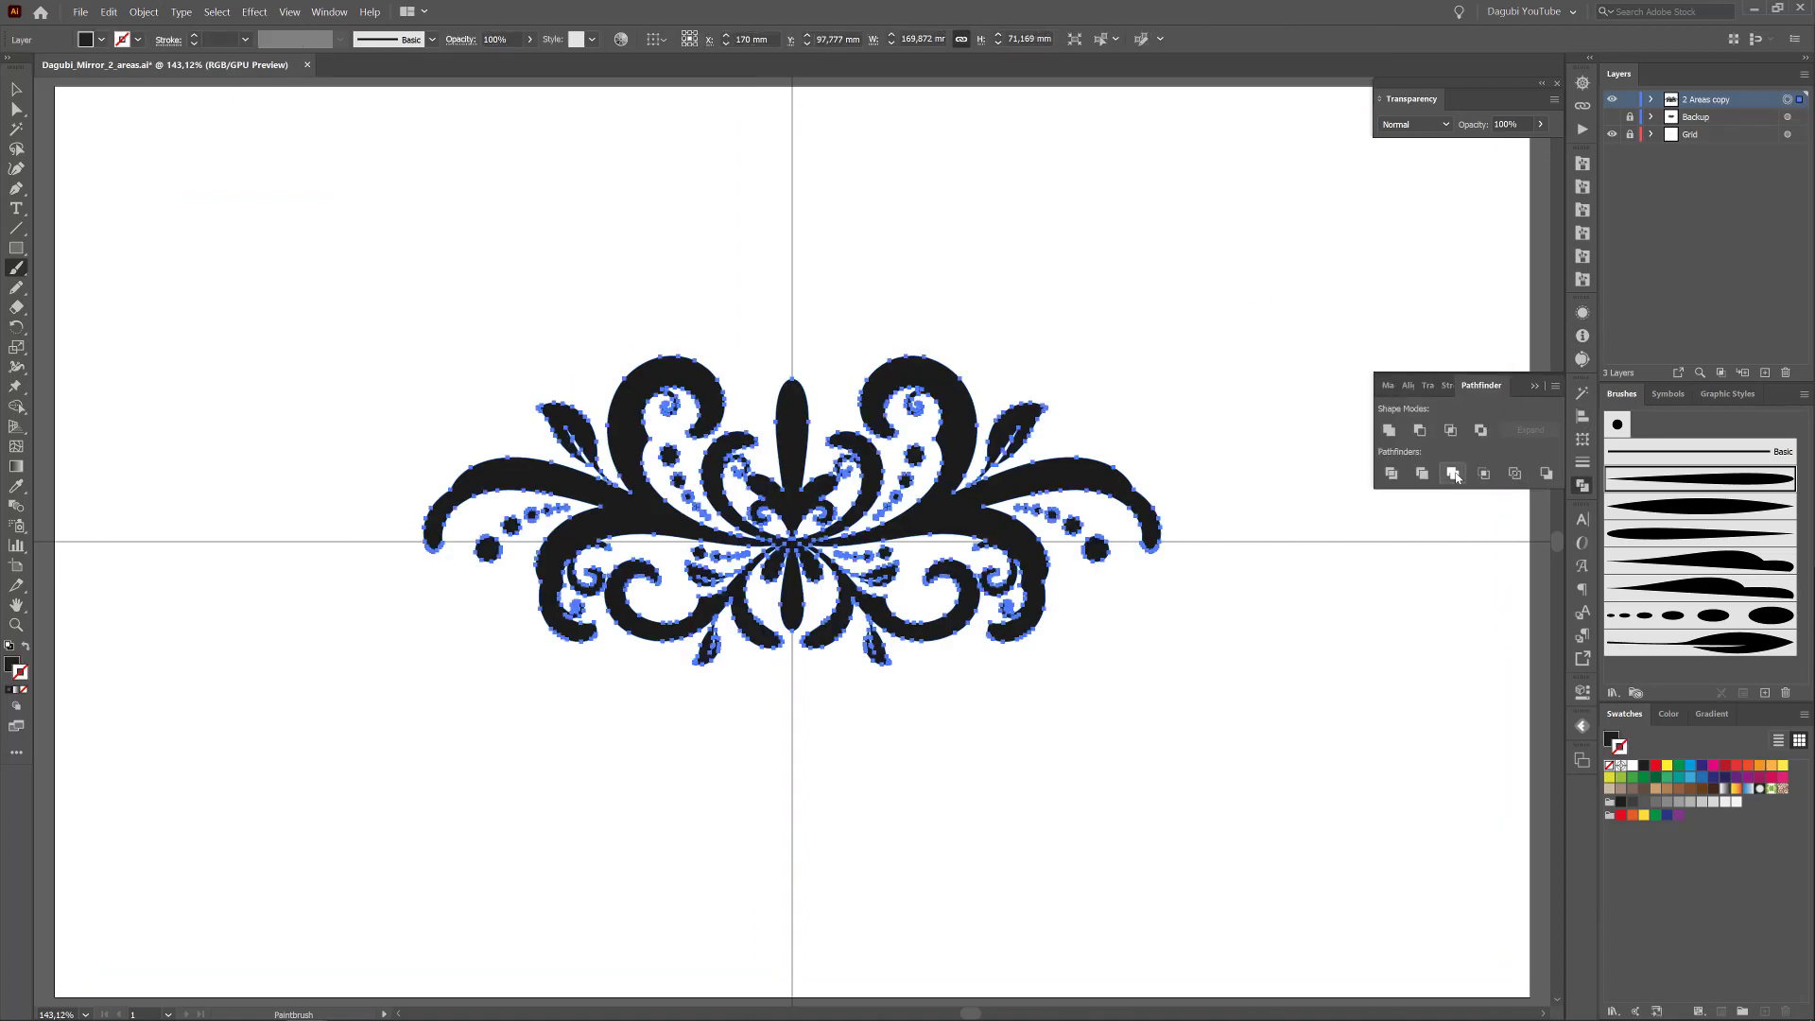
- Select the black shapes by fill color with the Magic Wand and invert the selection to check for leftover objects
{"action": "left_click", "coordinate": [16, 128]}
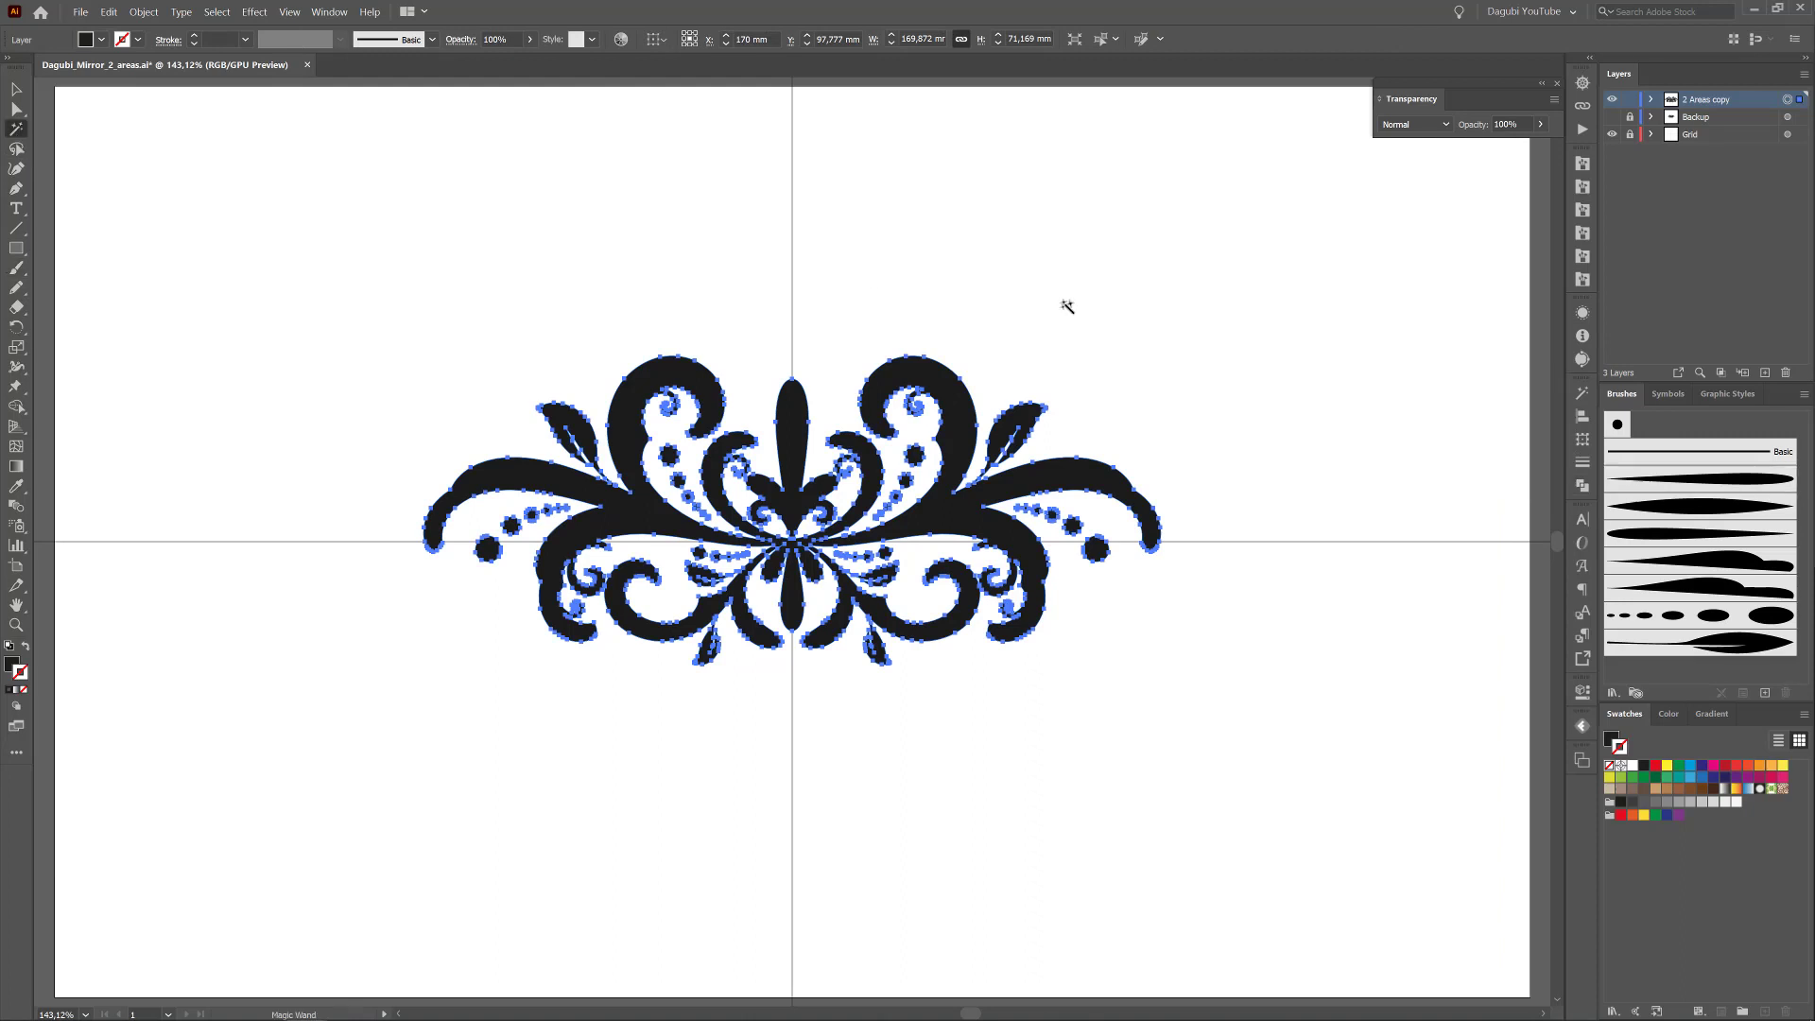
{"action": "left_click", "coordinate": [1582, 392]}
{"action": "left_click", "coordinate": [1516, 409]}
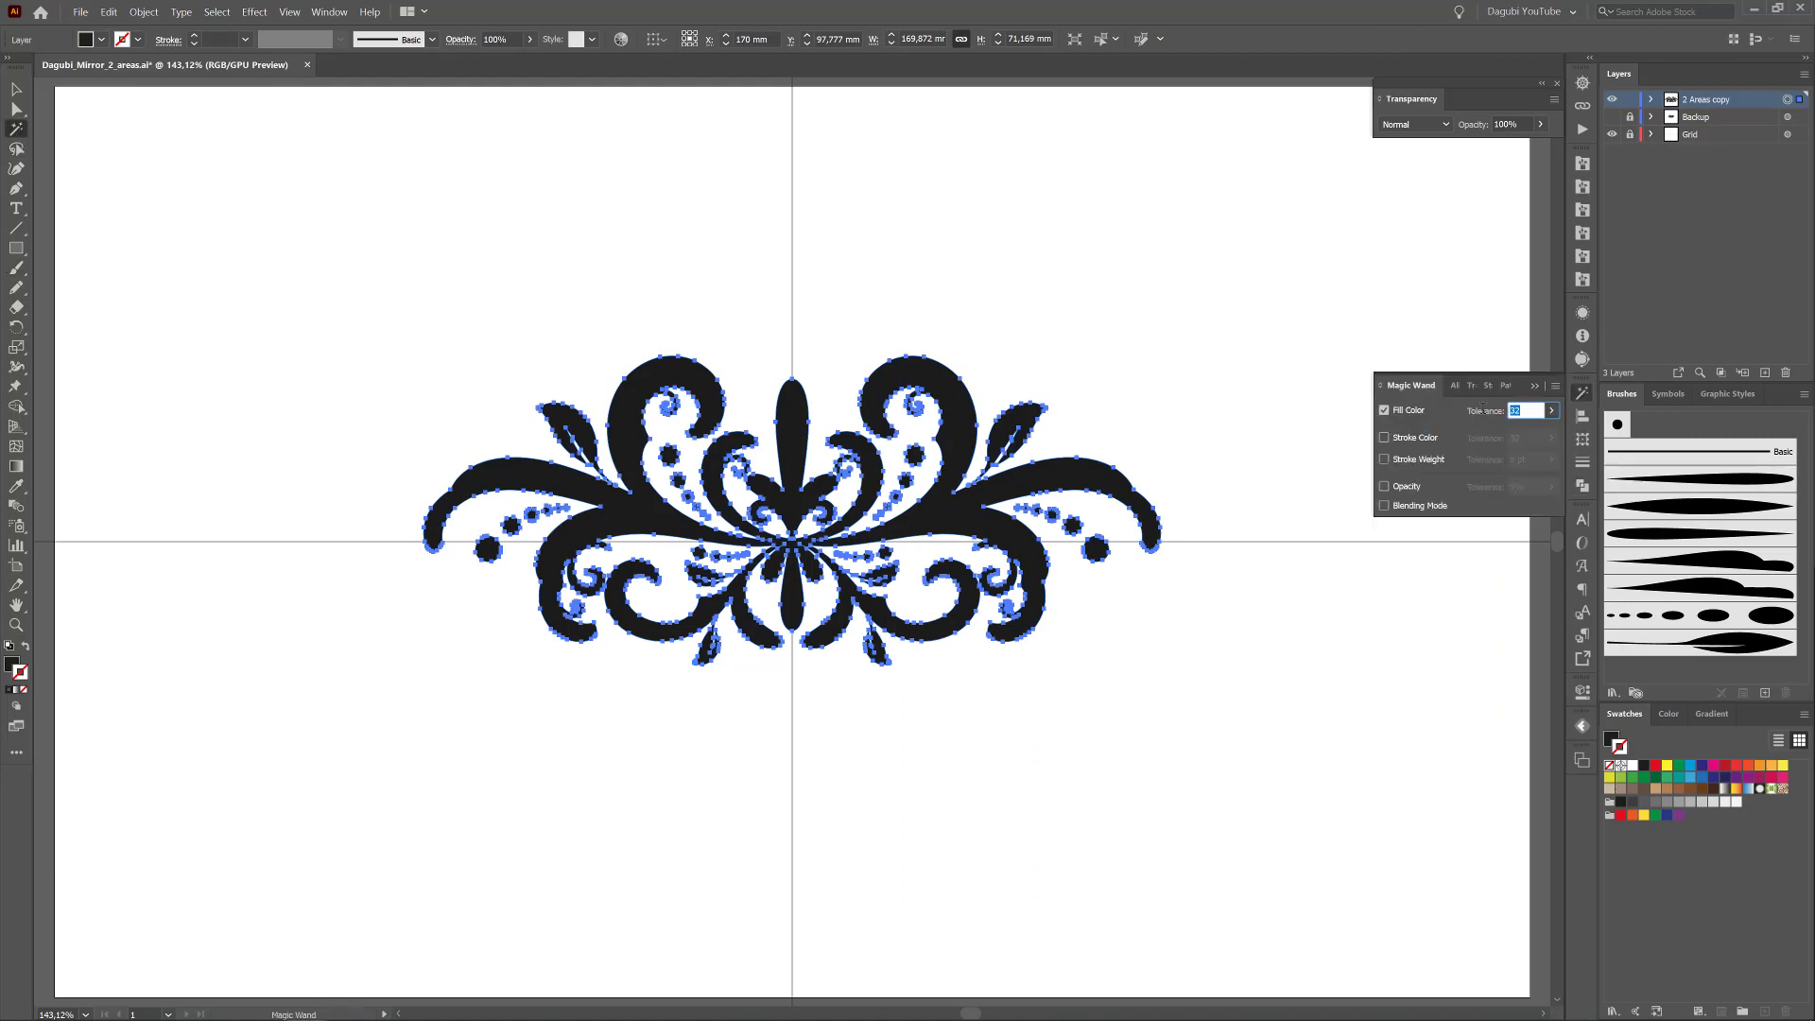
{"action": "left_click", "coordinate": [1011, 300]}
{"action": "left_click", "coordinate": [945, 393]}
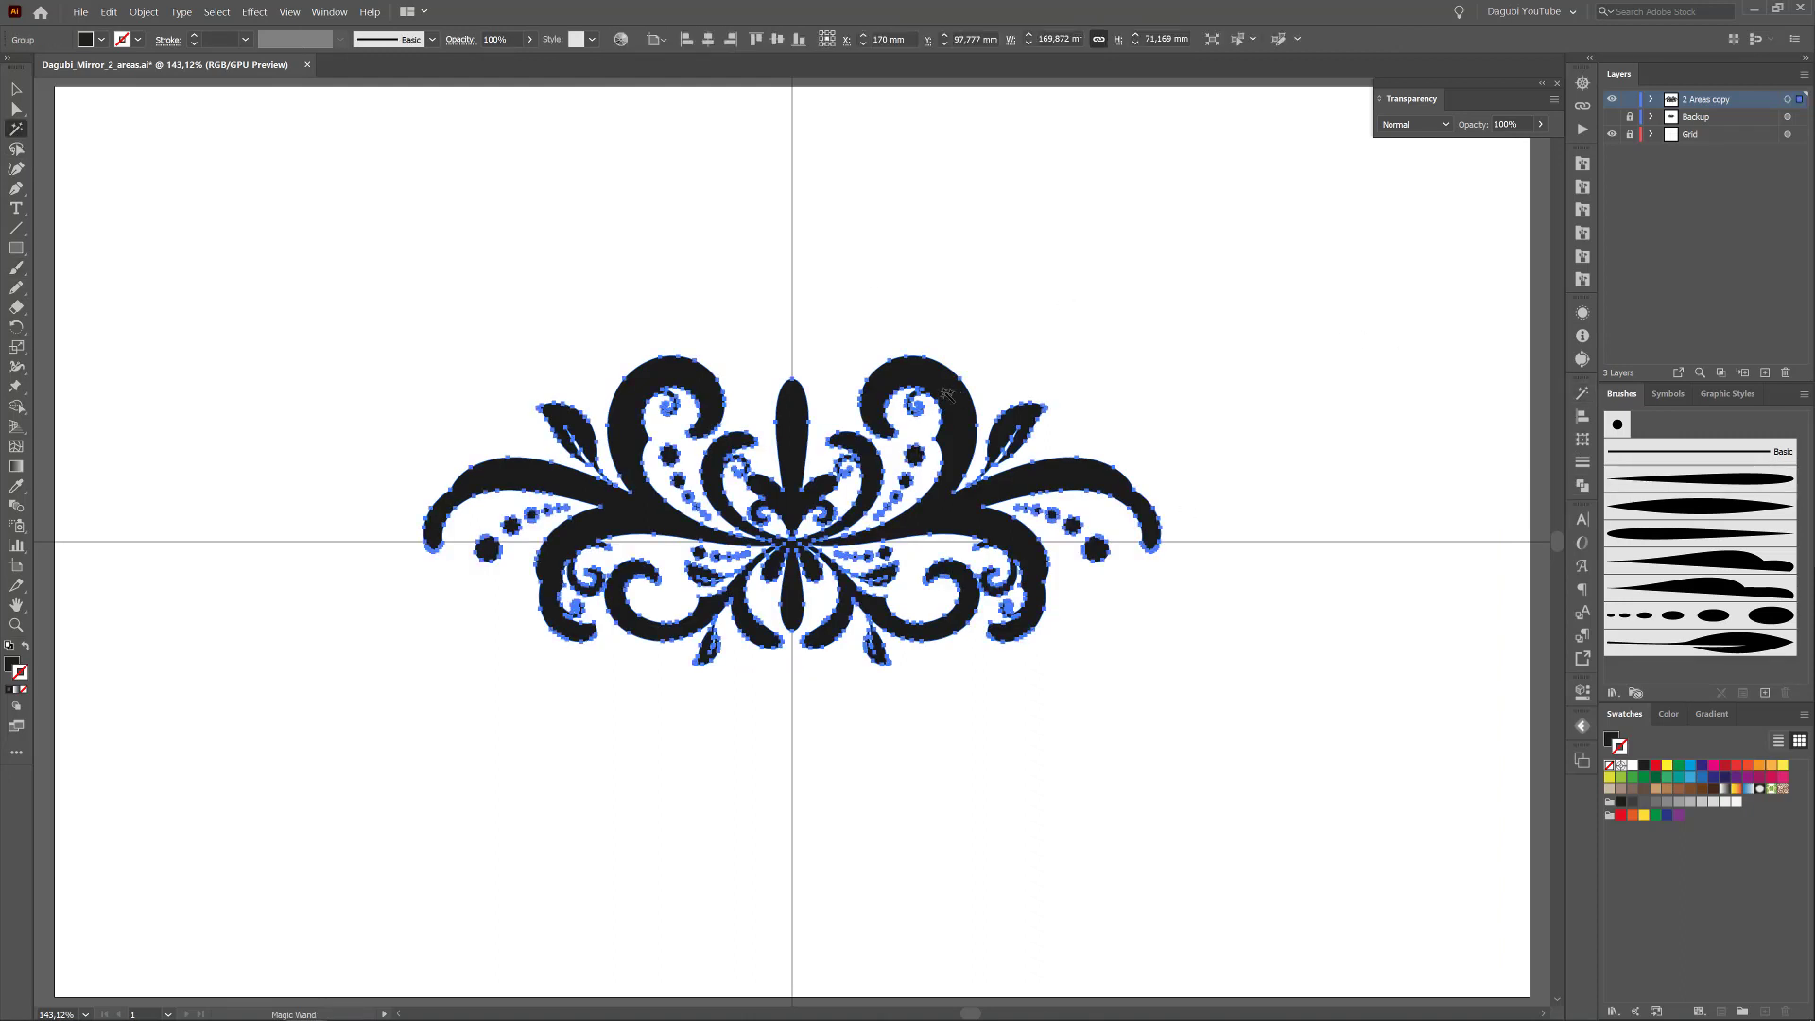
{"action": "left_click", "coordinate": [216, 12]}
{"action": "left_click", "coordinate": [216, 89]}
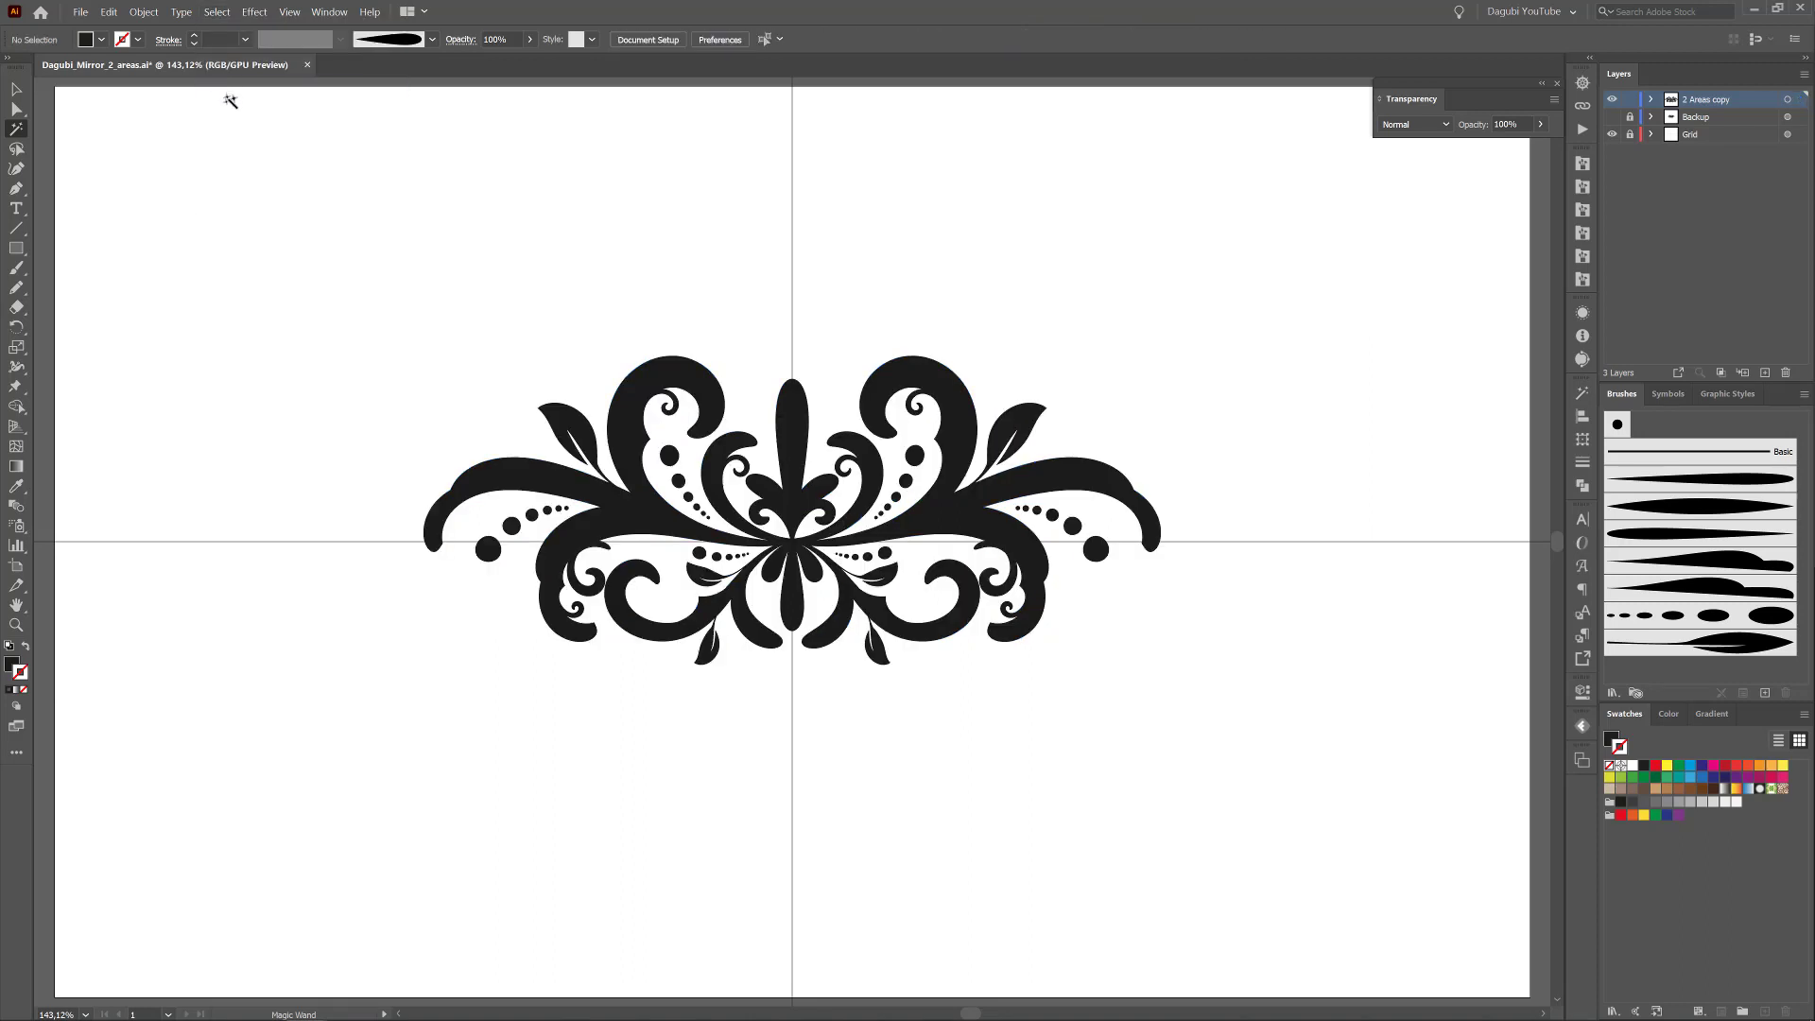
- Hide the Grid layer and expand the 2 Areas copy layer to inspect its group and paths
{"action": "left_click", "coordinate": [1613, 134]}
{"action": "left_click", "coordinate": [1651, 100]}
{"action": "left_click", "coordinate": [1671, 117]}
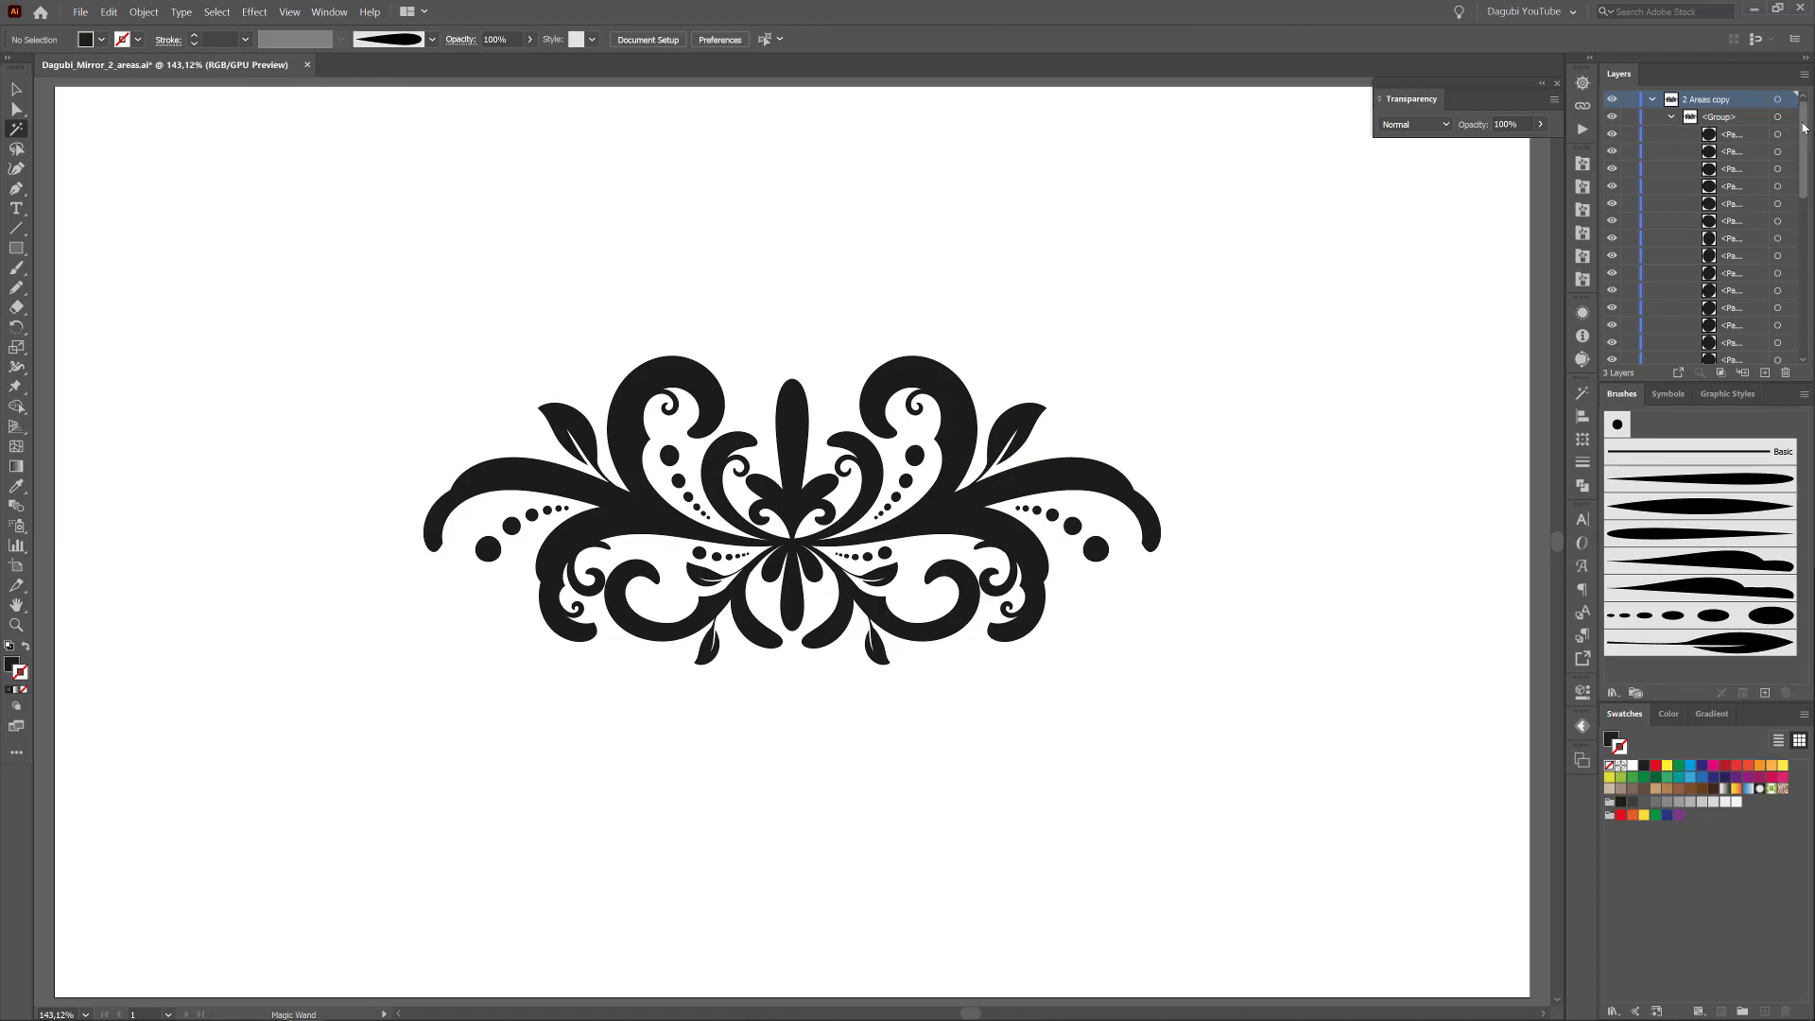
{"action": "mouse_move", "coordinate": [1804, 127]}
{"action": "left_mouse_down"}
{"action": "mouse_move", "coordinate": [1804, 285]}
{"action": "mouse_move", "coordinate": [1802, 123]}
{"action": "left_mouse_up"}
{"action": "left_click", "coordinate": [1671, 117]}
- Select the group in the 2 Areas copy layer and scale it up with Free Transform about its center to about 192 × 81 mm
{"action": "left_click", "coordinate": [1718, 117]}
{"action": "left_click", "coordinate": [1787, 118]}
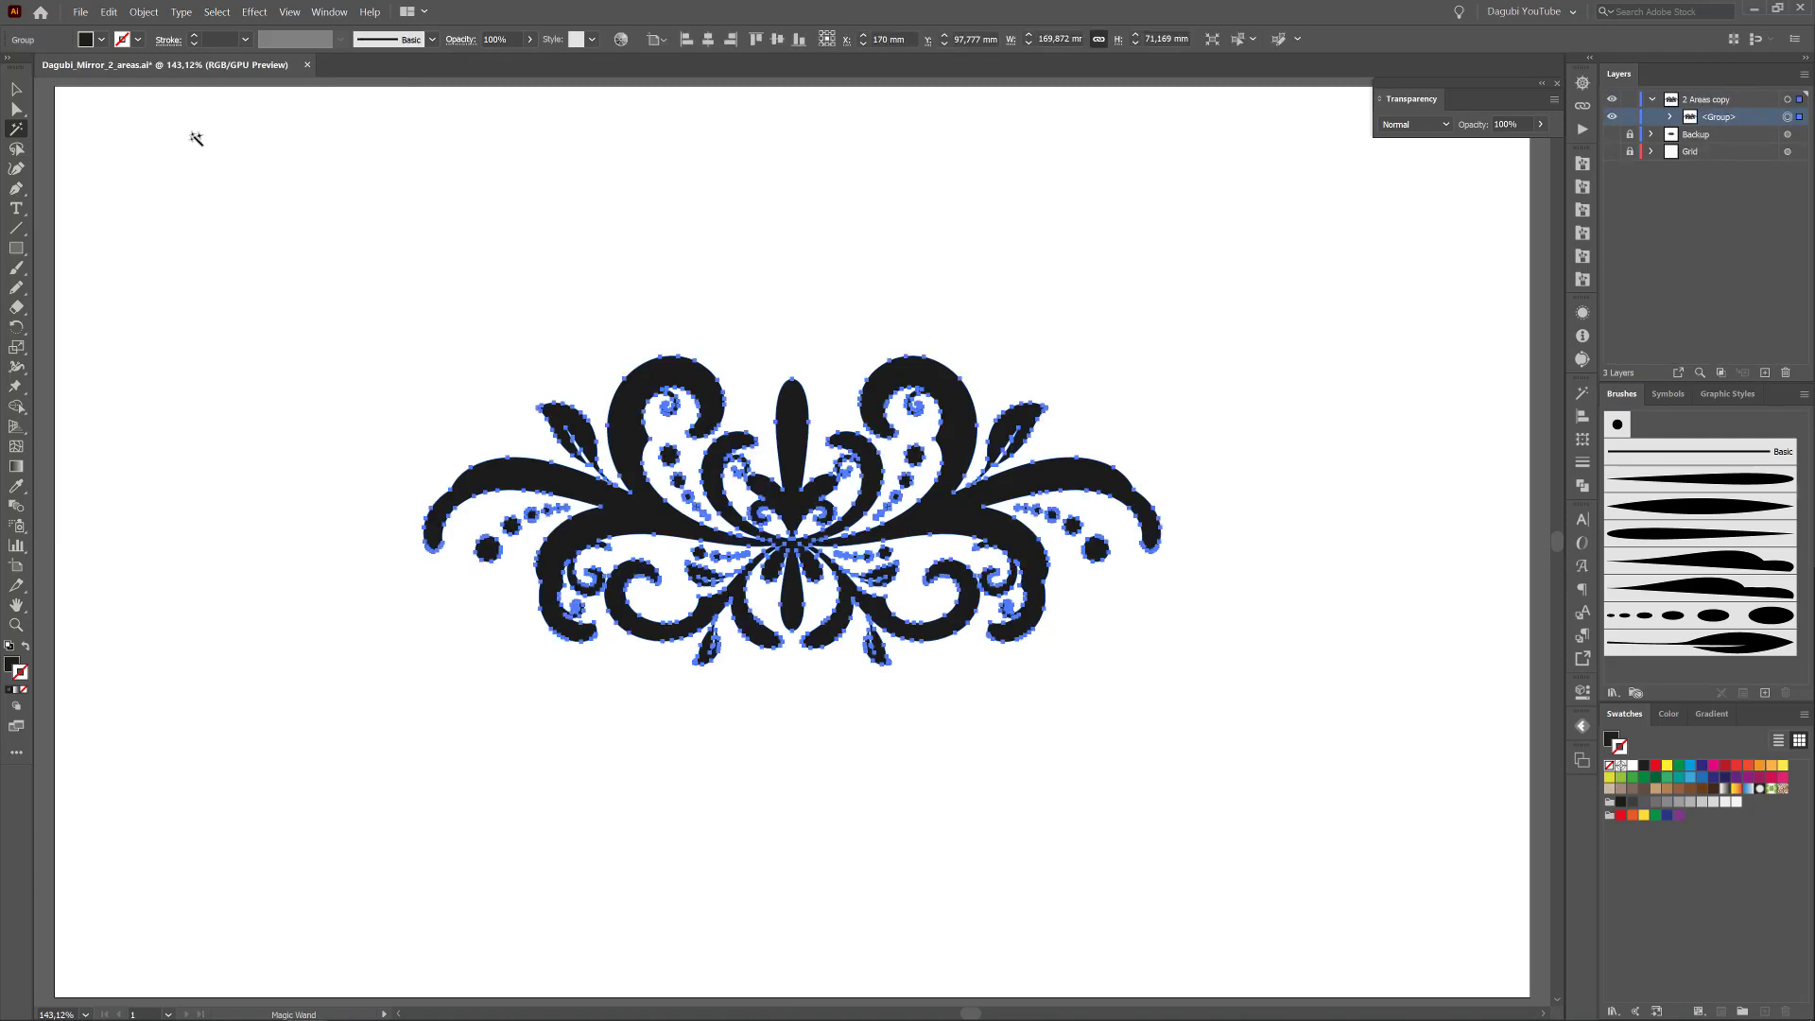
{"action": "key", "text": "e"}
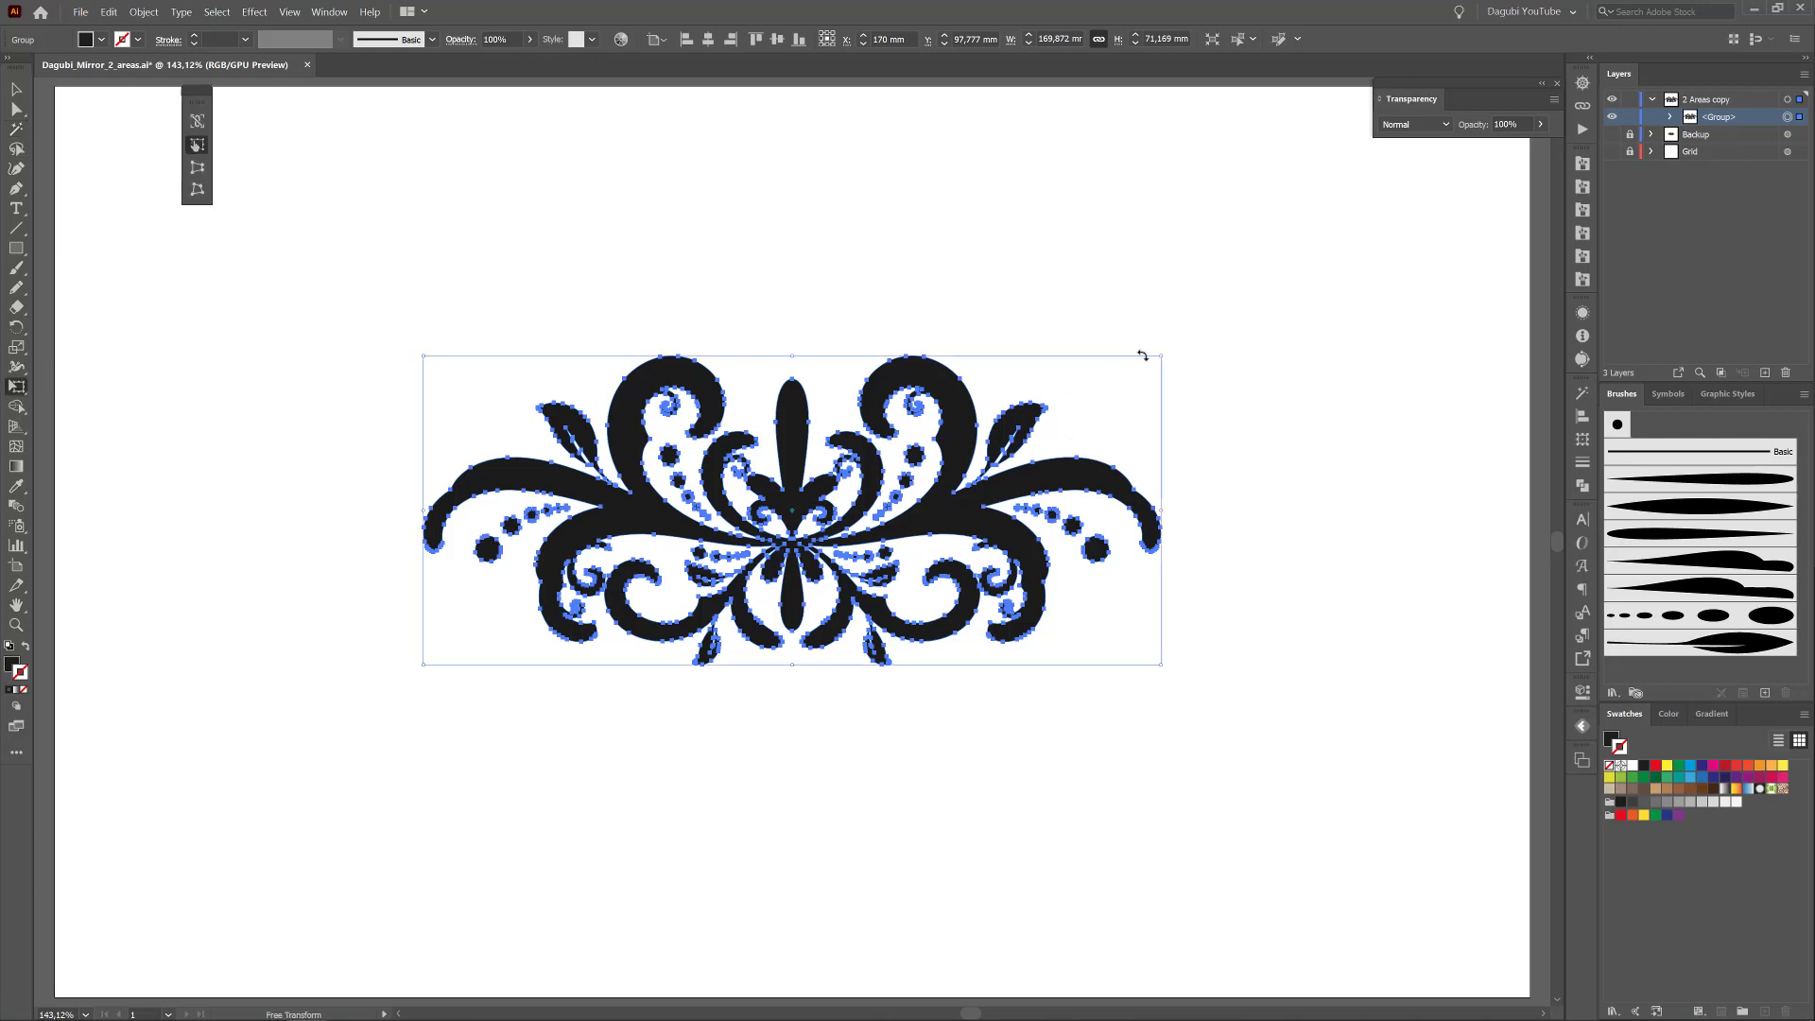
{"action": "left_click_drag", "start_coordinate": [1162, 356], "coordinate": [1181, 336]}
{"action": "left_click_drag", "start_coordinate": [1201, 320], "coordinate": [1202, 321]}
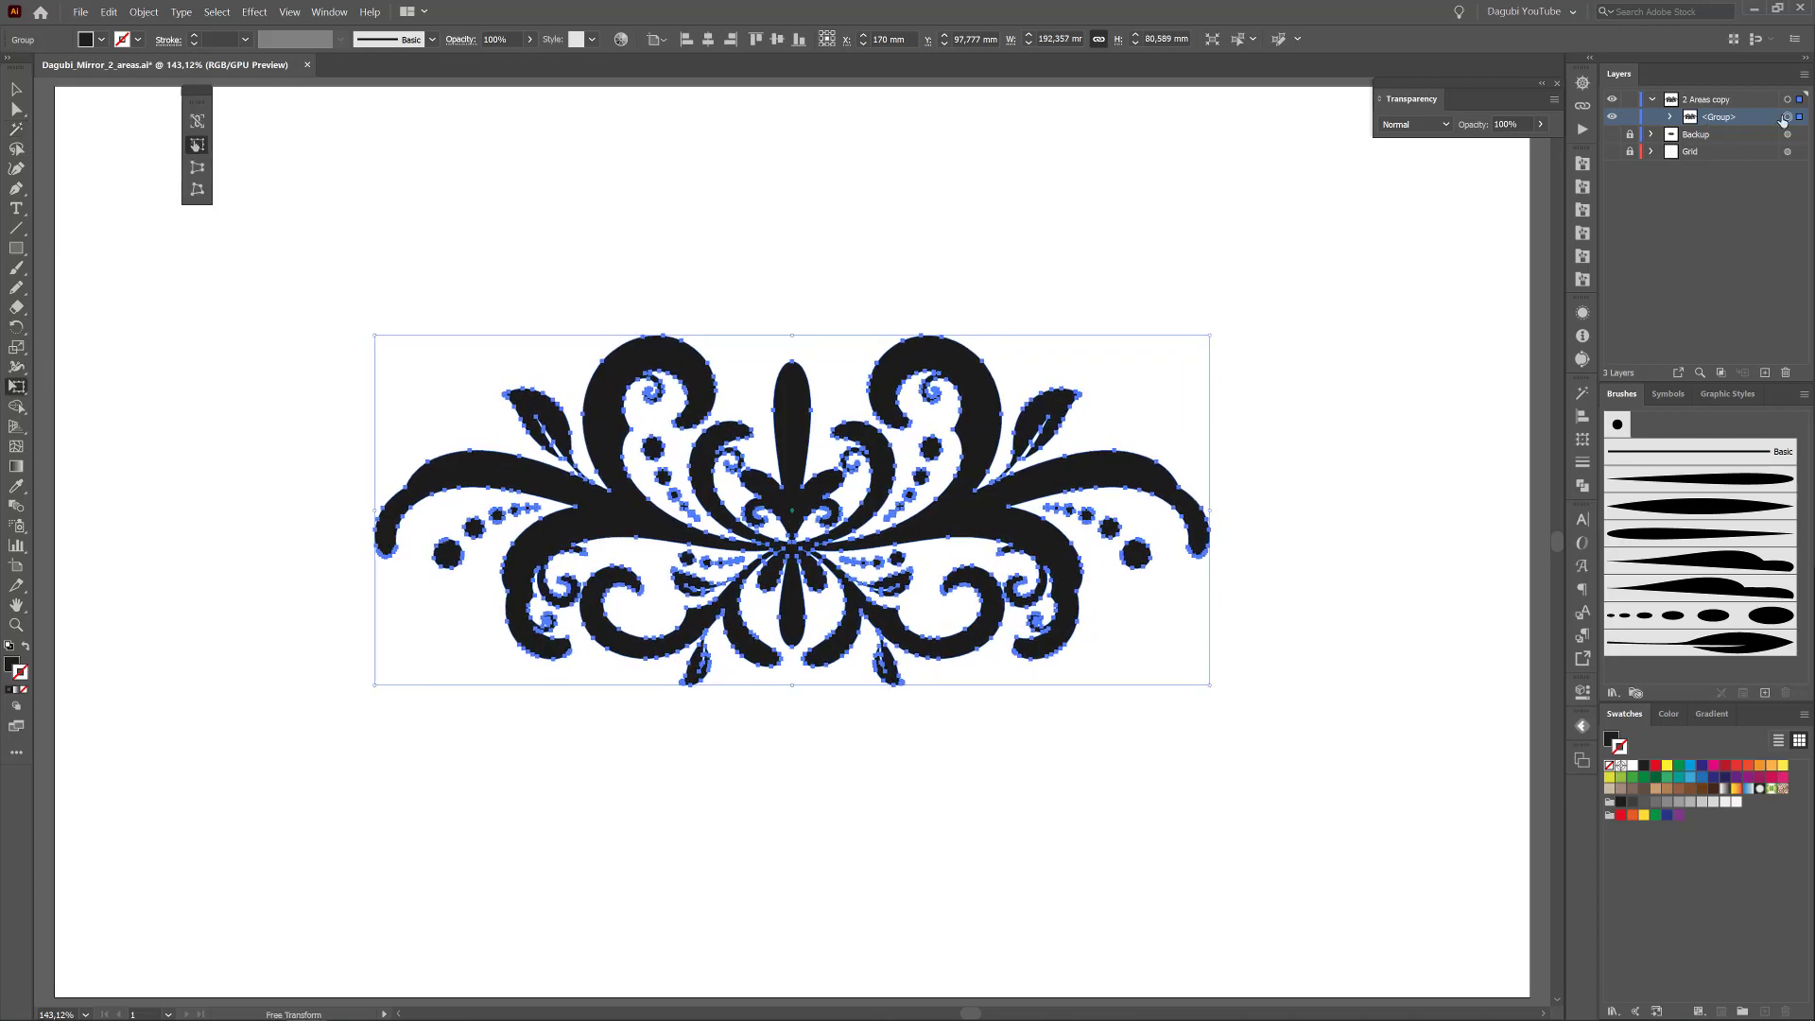
- Convert the ornament group into a compound path and duplicate it within the 2 Areas copy layer
{"action": "left_click", "coordinate": [144, 12]}
{"action": "mouse_move", "coordinate": [202, 489]}
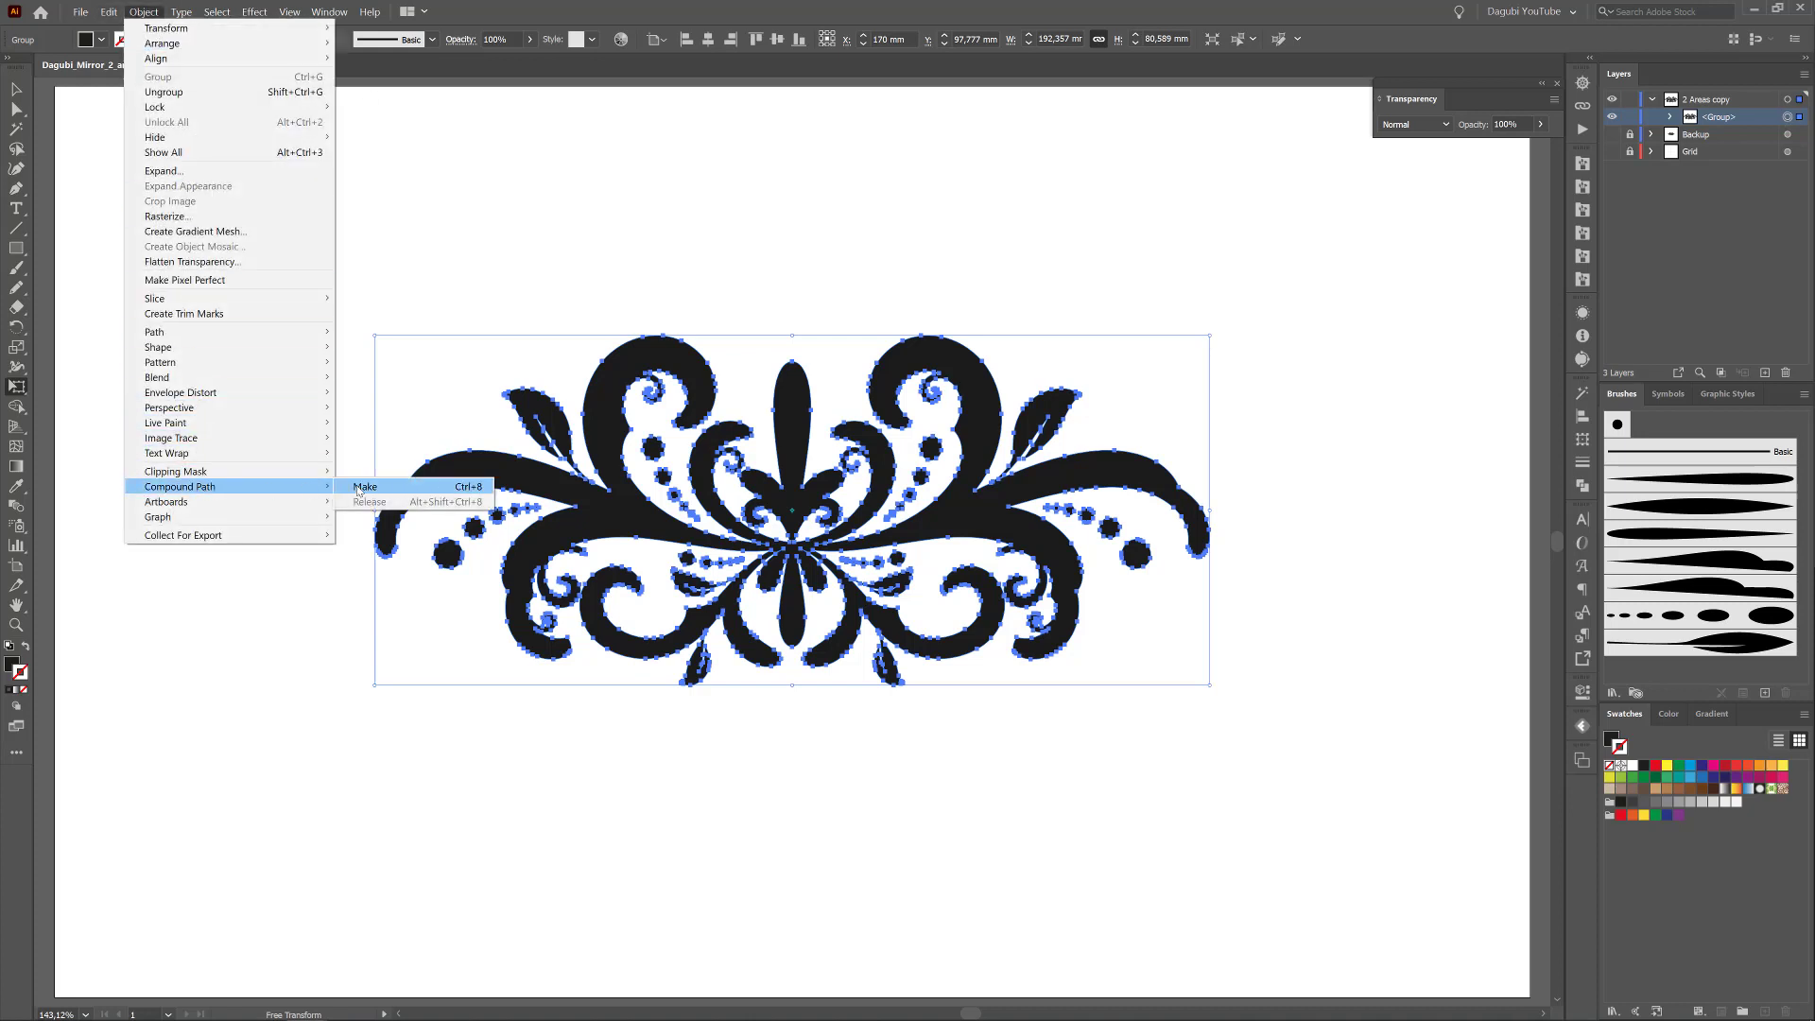
{"action": "left_click", "coordinate": [366, 484]}
{"action": "left_click_drag", "start_coordinate": [1740, 122], "coordinate": [1751, 308]}
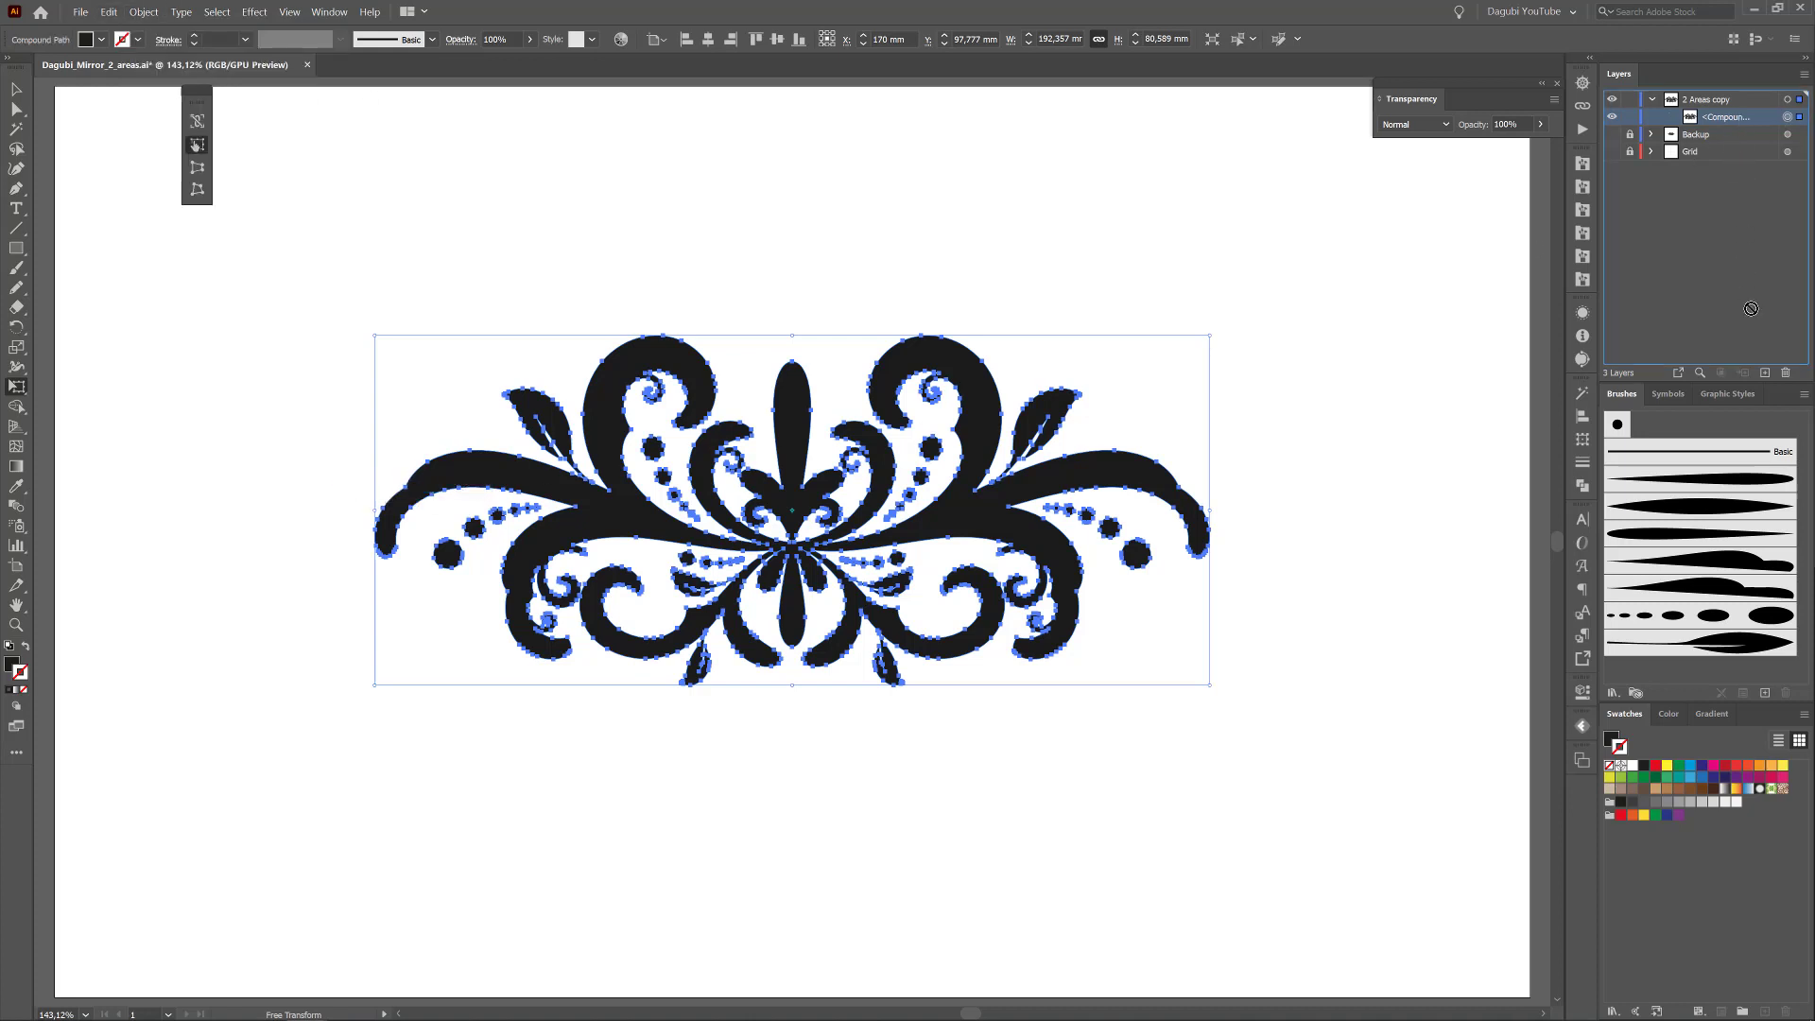
{"action": "left_click_drag", "start_coordinate": [1767, 373], "coordinate": [1766, 373]}
- Deselect everything and turn the upper compound path into a clipping mask for the 2 Areas copy layer
{"action": "left_click", "coordinate": [217, 12]}
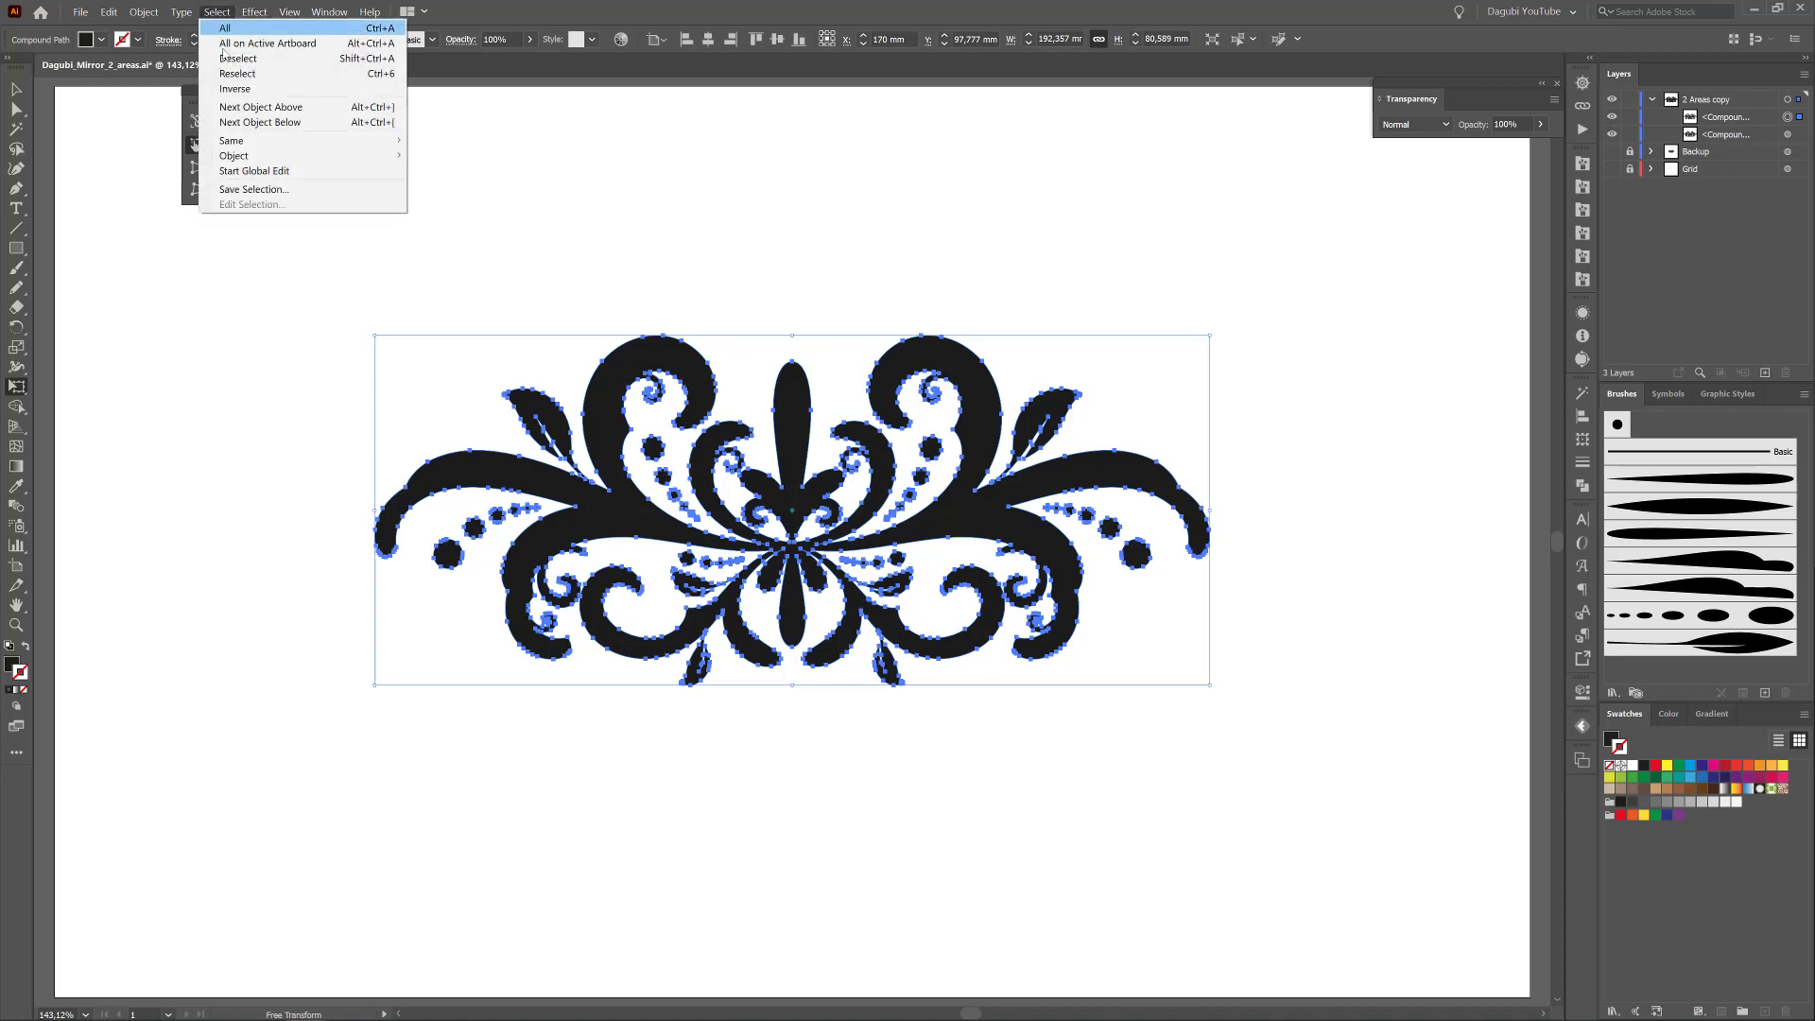
{"action": "left_click", "coordinate": [242, 58]}
{"action": "left_click", "coordinate": [1739, 101]}
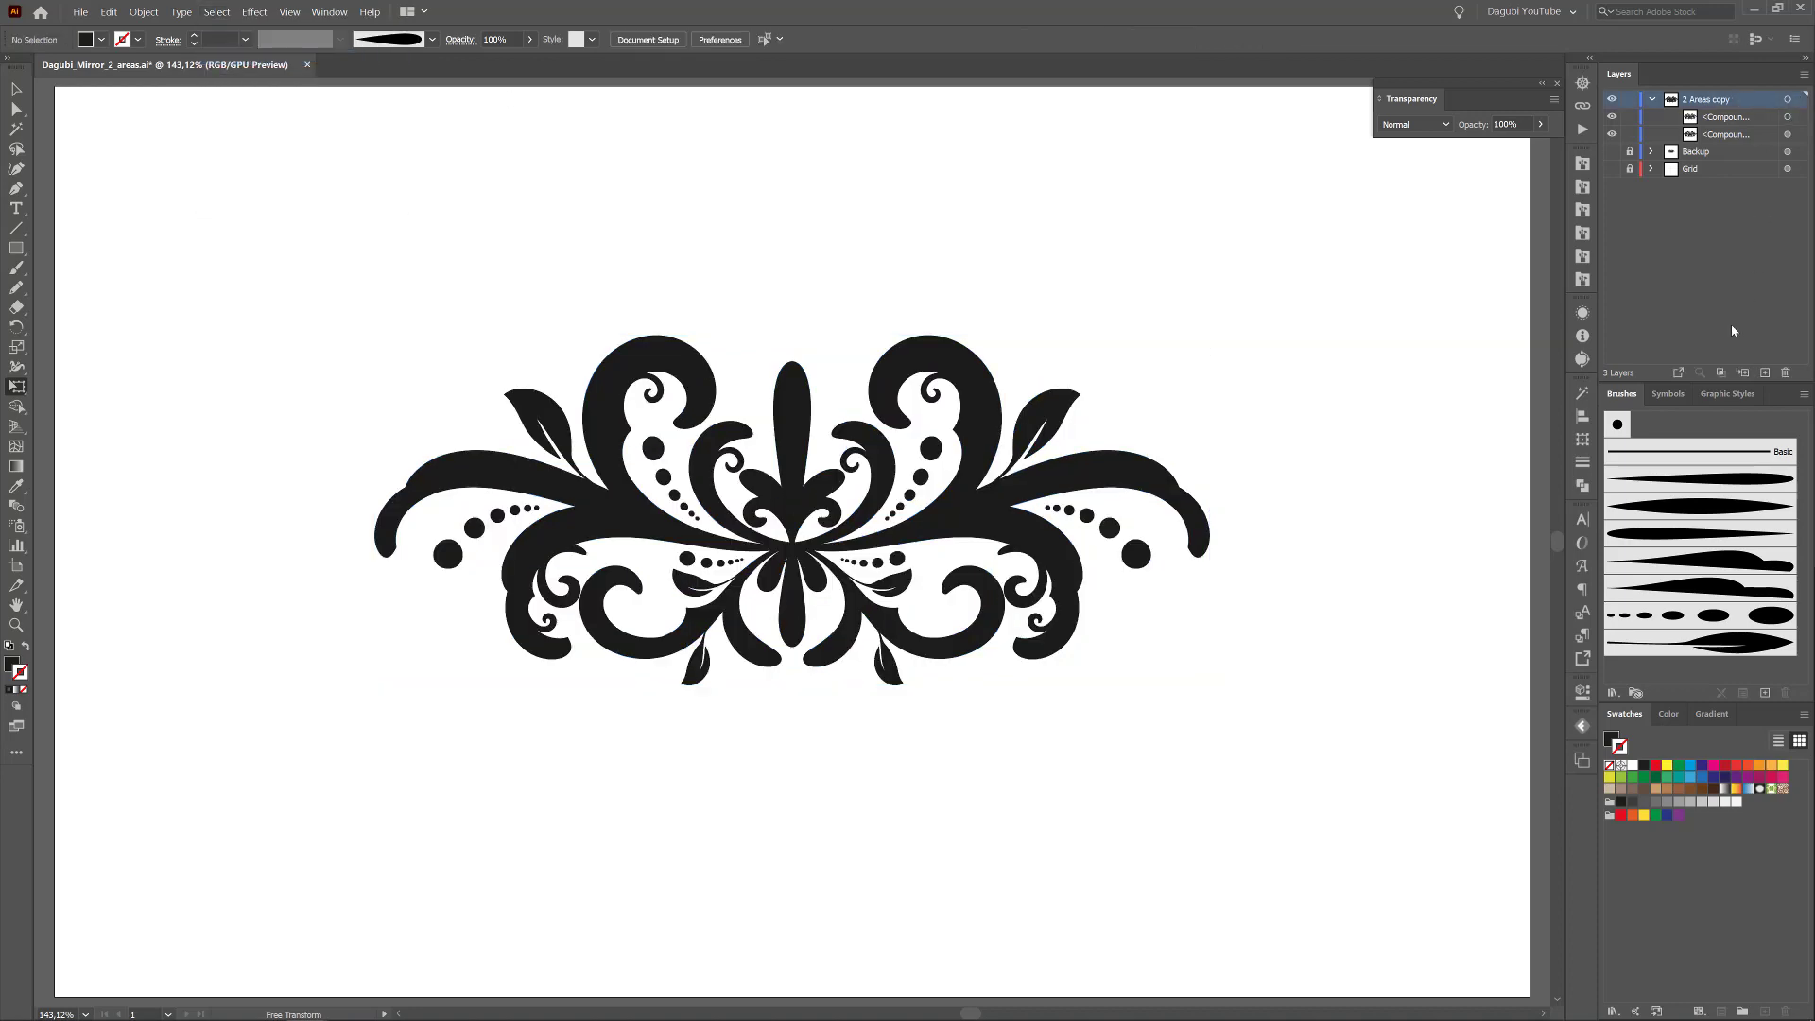
{"action": "left_click", "coordinate": [1721, 373]}
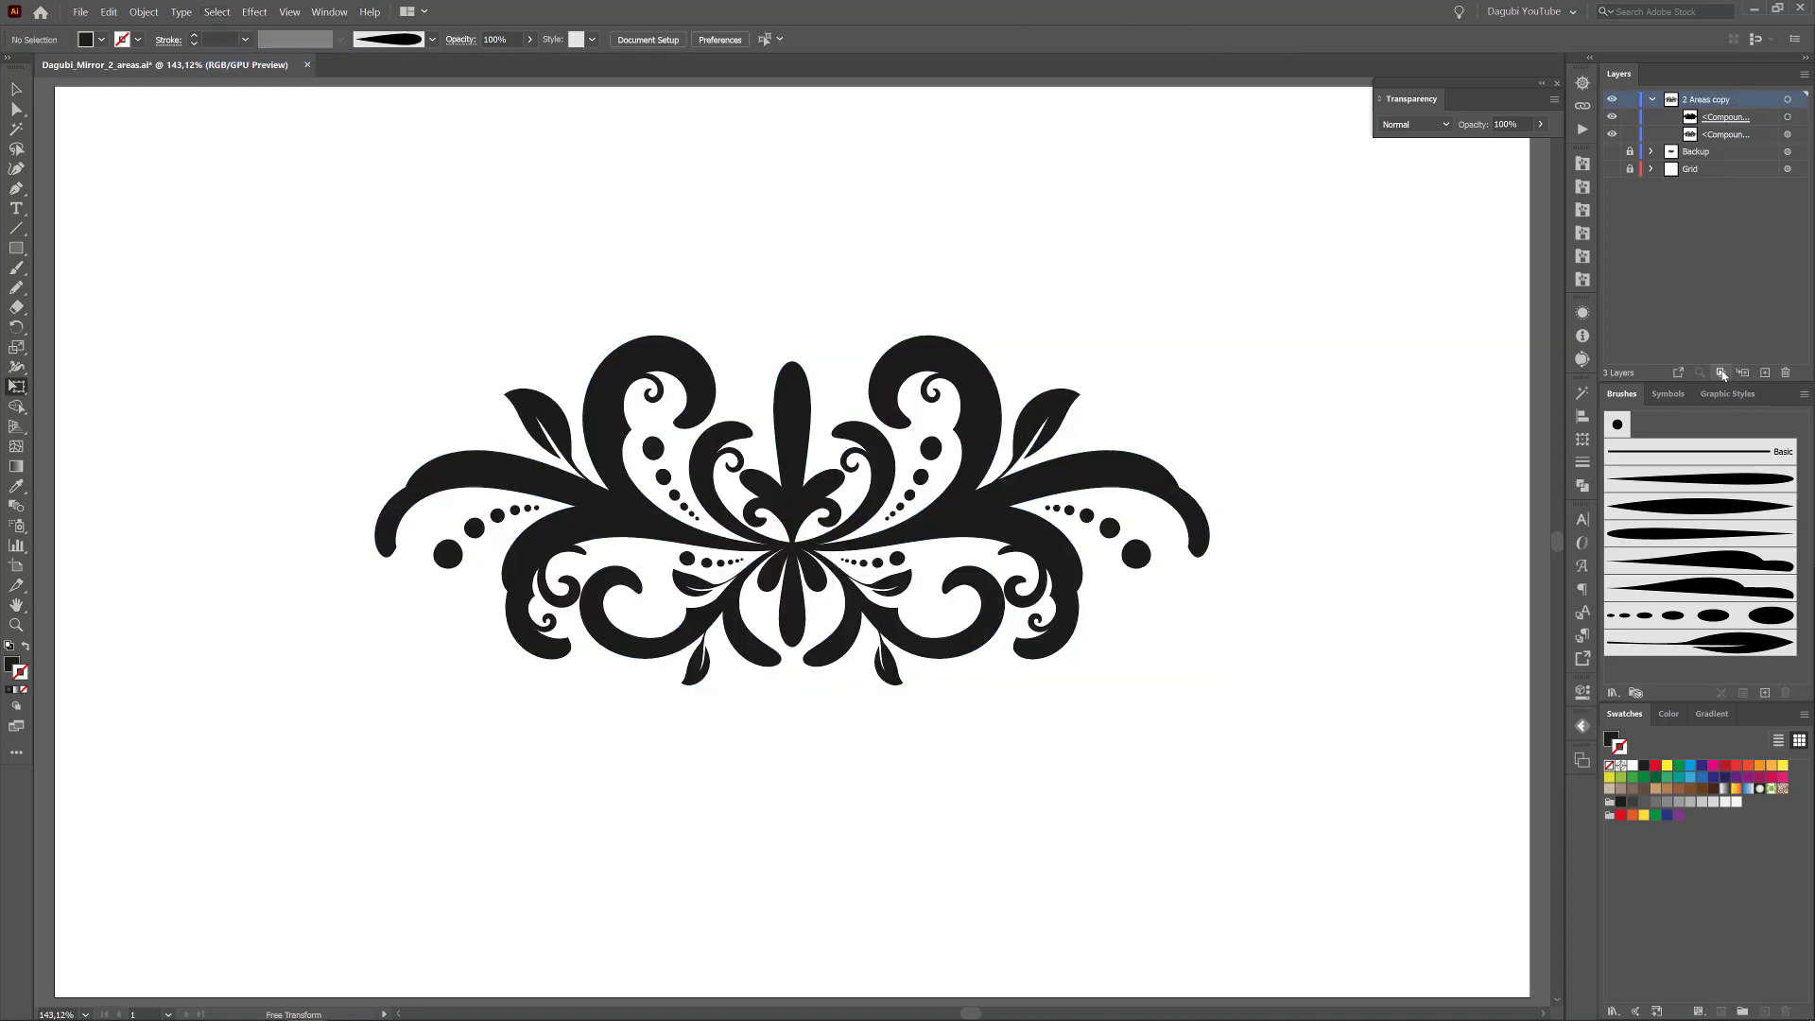
- Give the lower compound path a red 3 pt stroke with round join corners
{"action": "left_click", "coordinate": [1786, 135]}
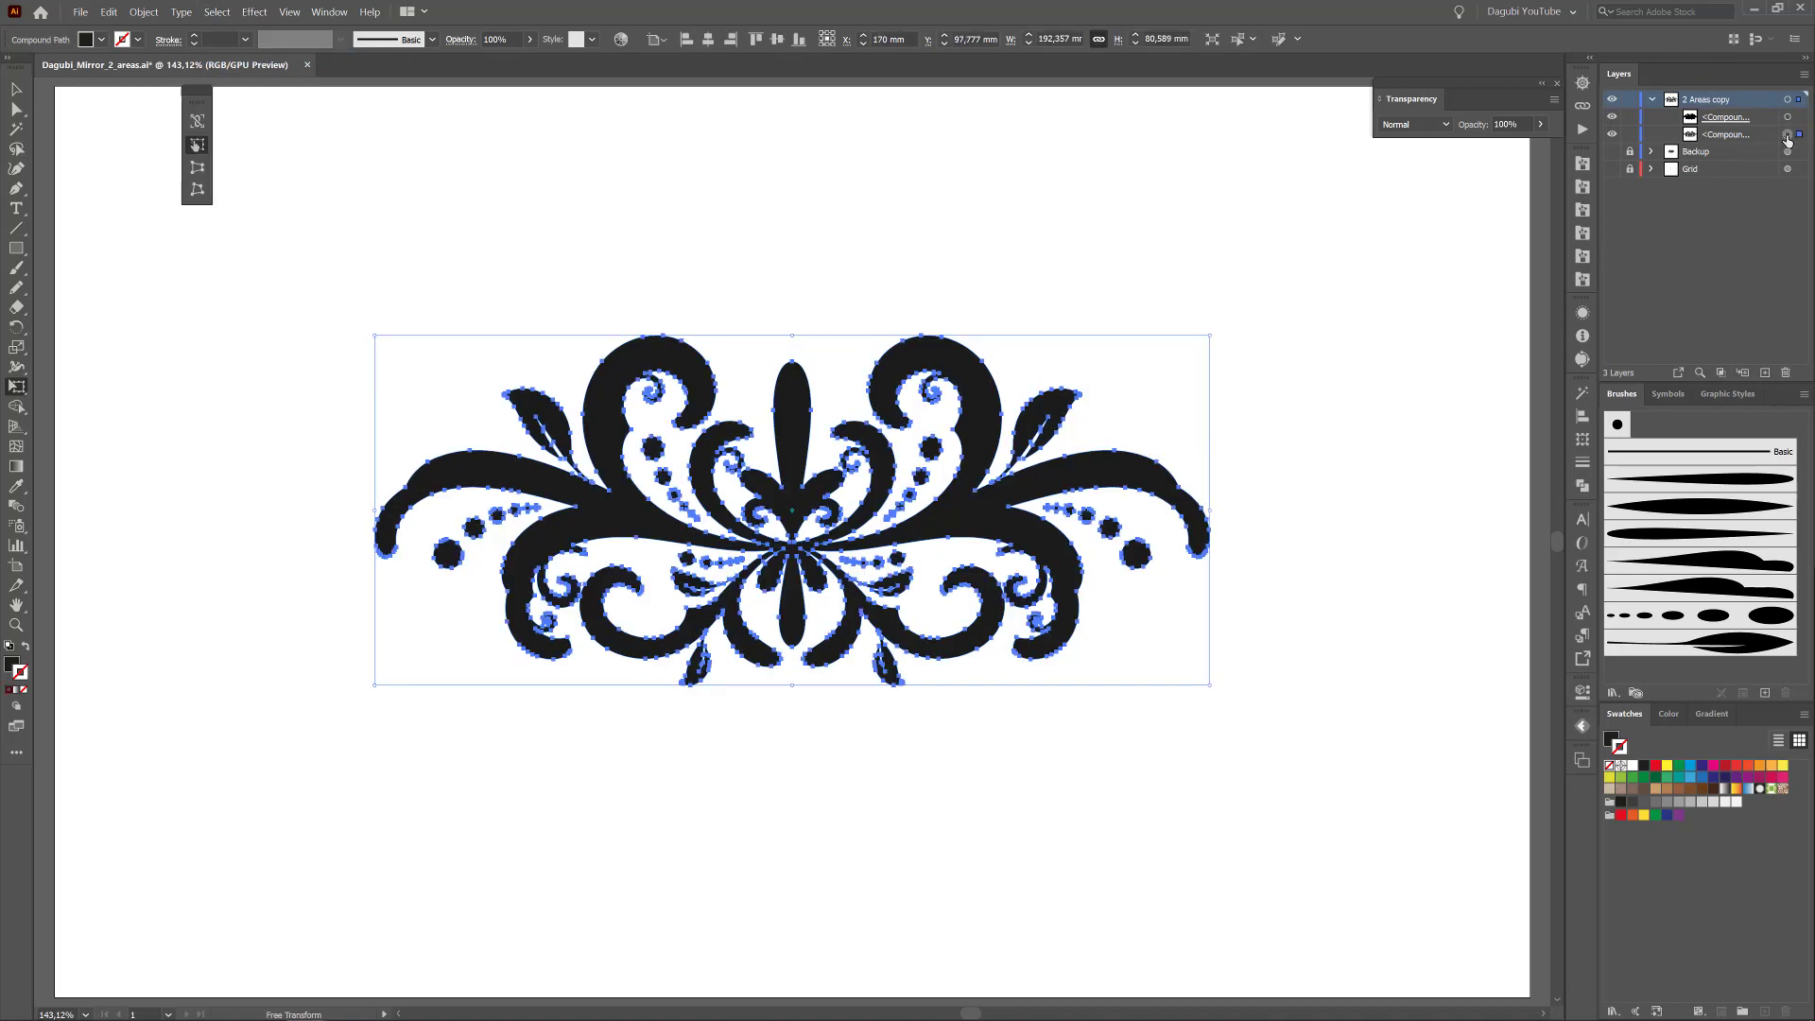
{"action": "left_click", "coordinate": [1726, 767]}
{"action": "left_click", "coordinate": [1582, 462]}
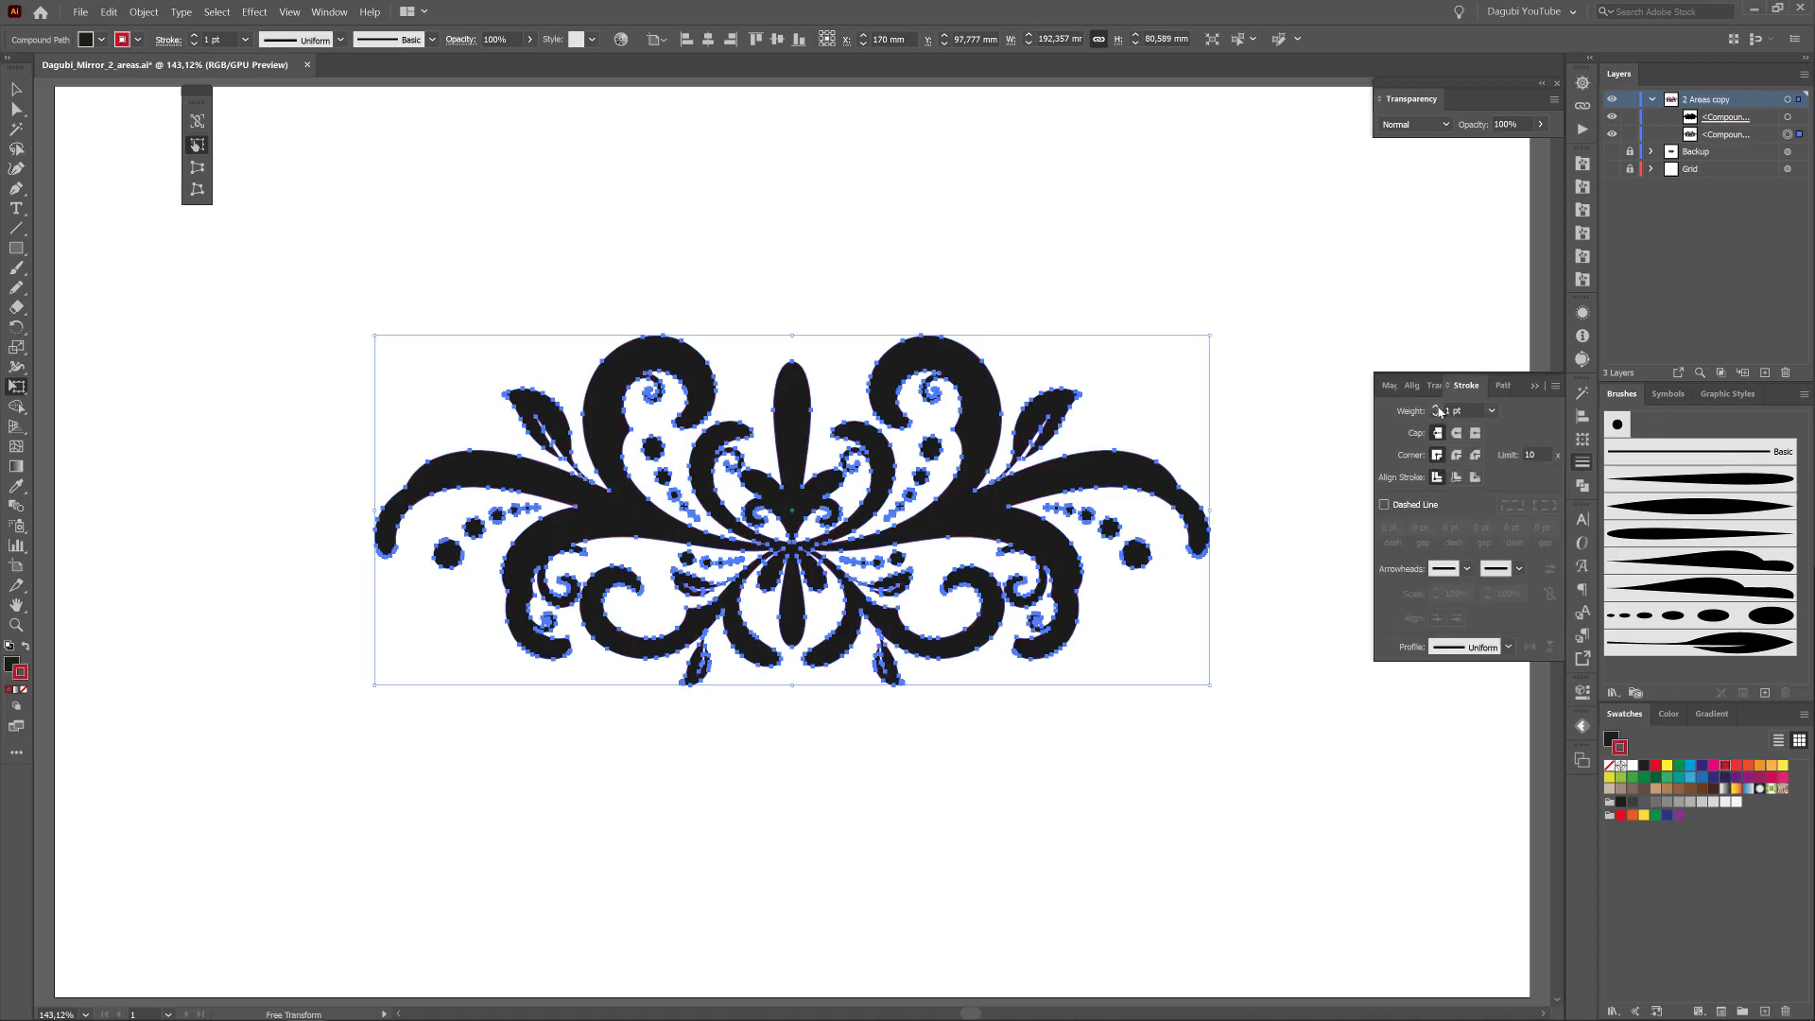
{"action": "left_click", "coordinate": [1436, 407]}
{"action": "left_click", "coordinate": [1436, 406]}
{"action": "left_click", "coordinate": [1457, 455]}
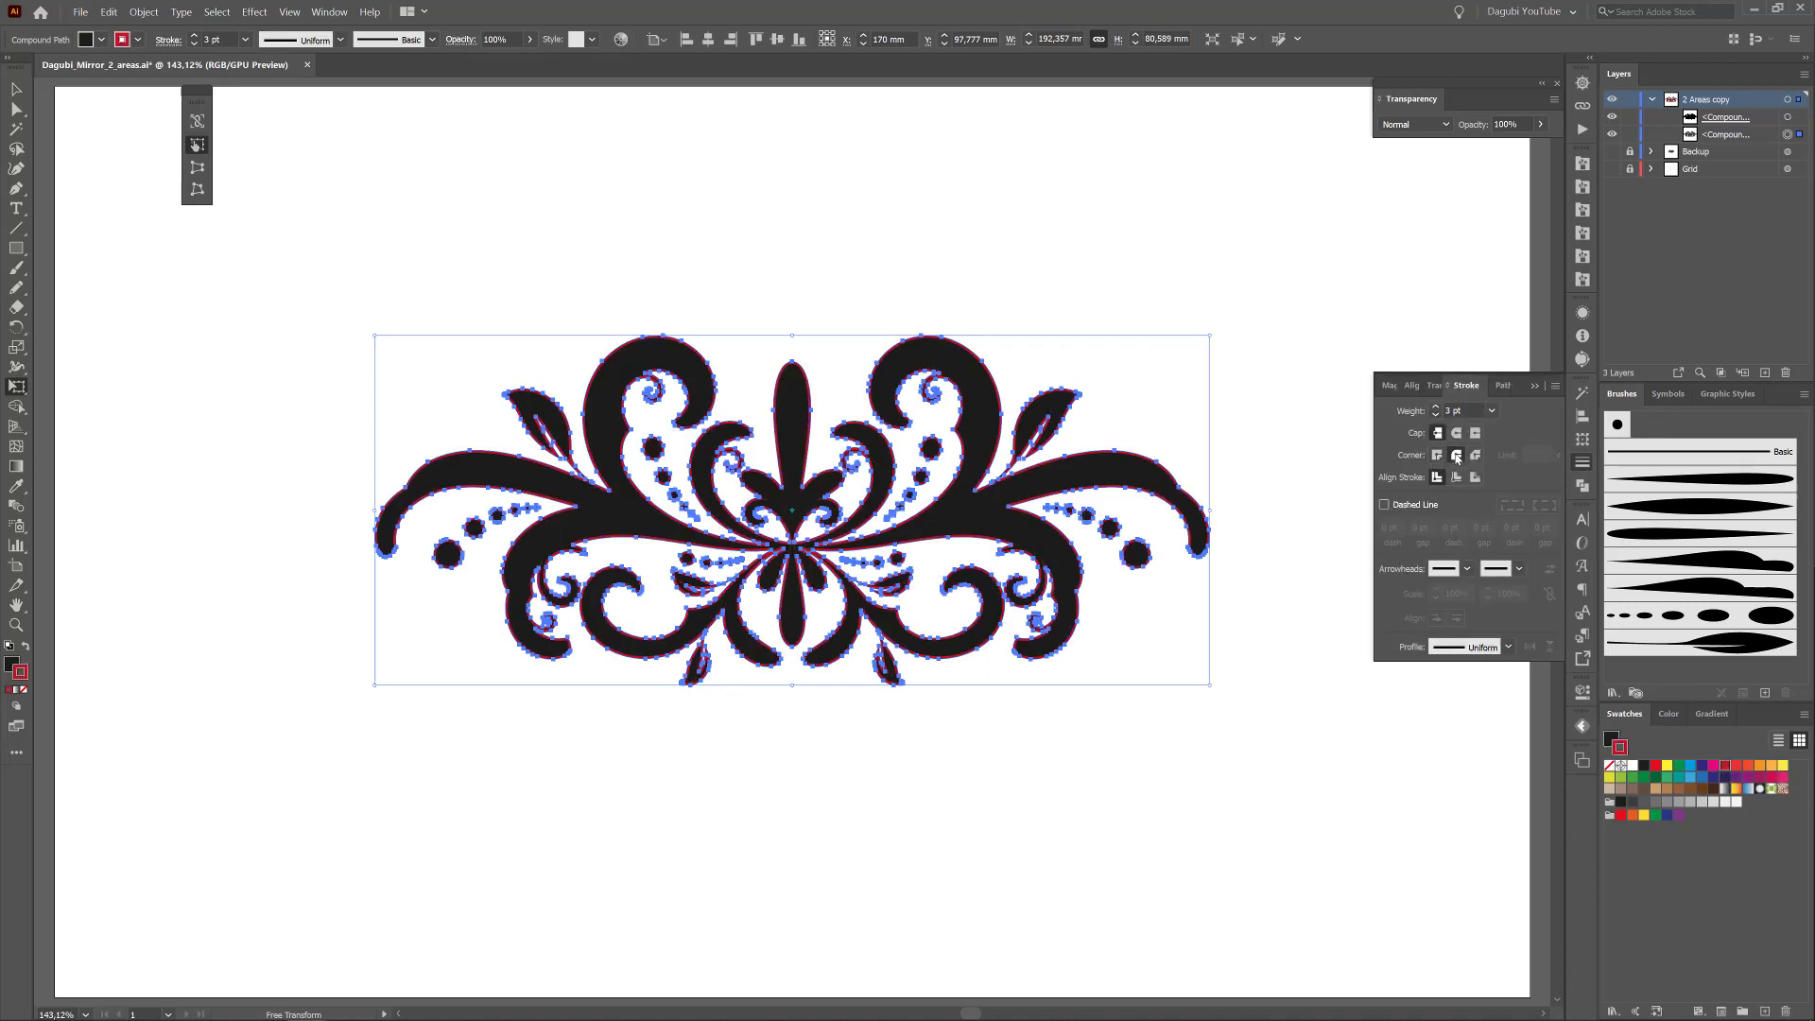
- Change the lower compound path's fill to a light tan and adjust its RGB color mix toward a pale peach
{"action": "left_click", "coordinate": [1609, 737]}
{"action": "left_click", "coordinate": [1655, 789]}
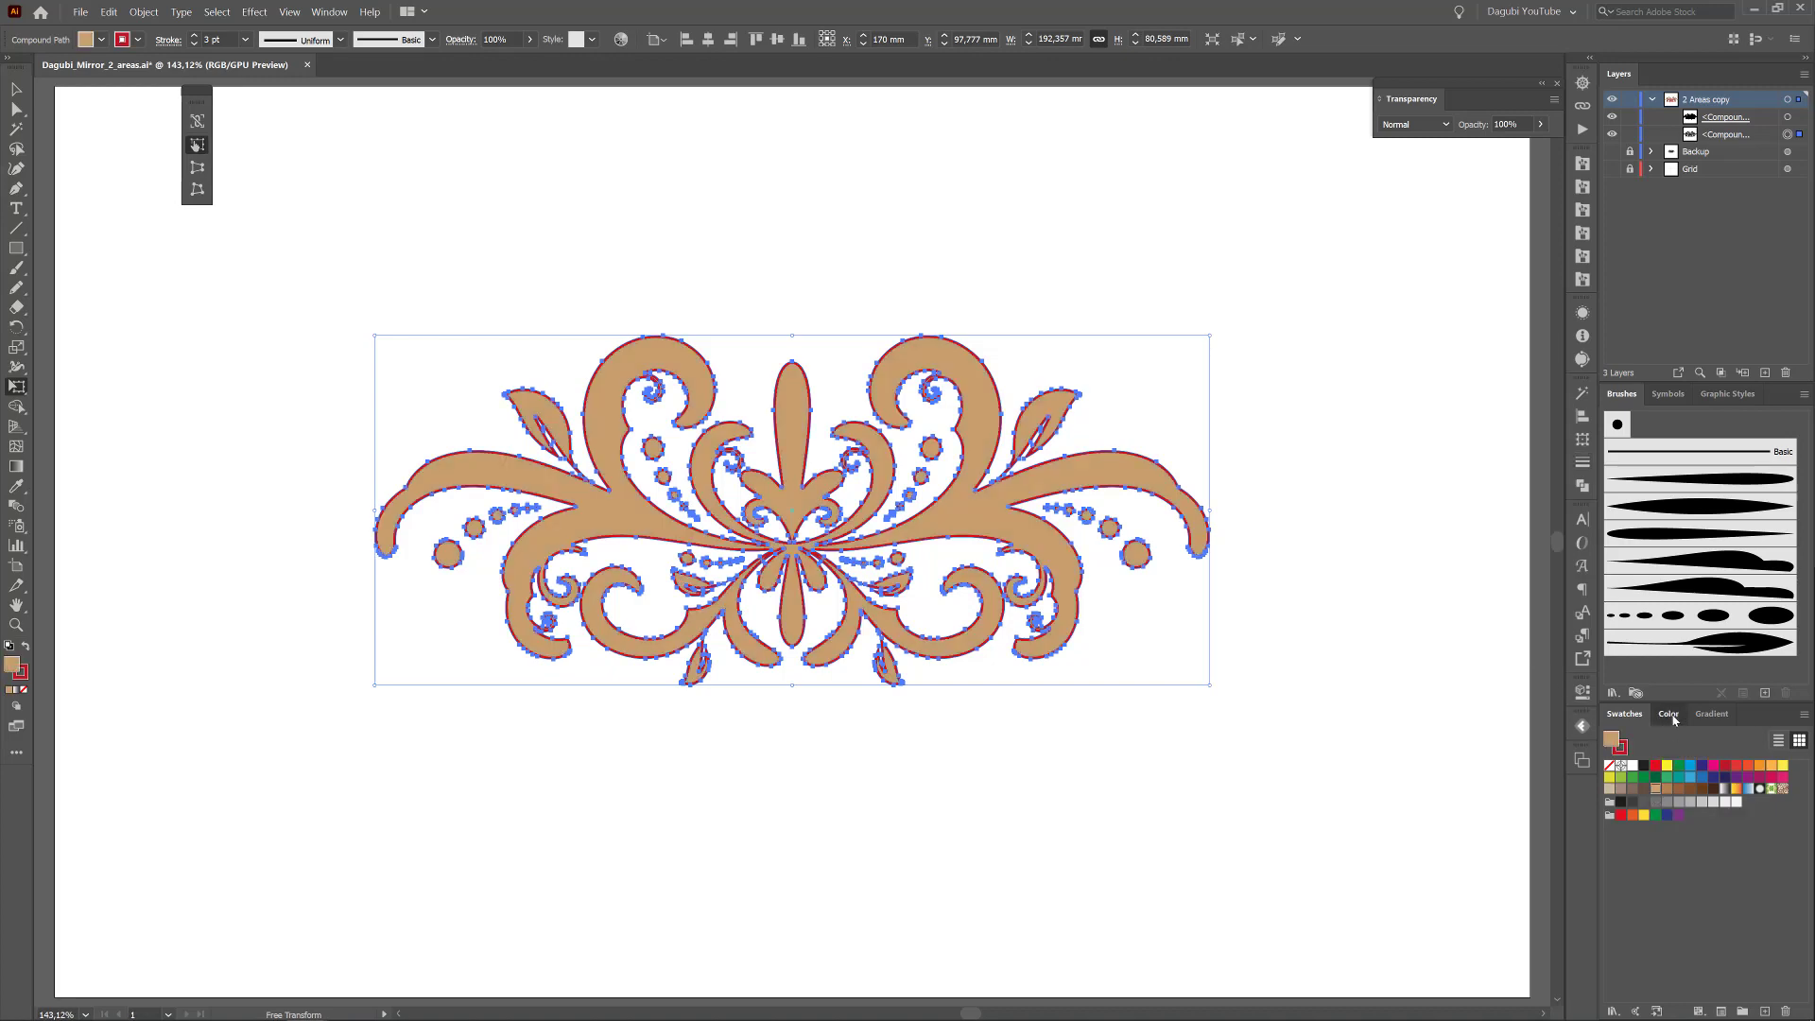
{"action": "left_click", "coordinate": [1668, 713]}
{"action": "left_click_drag", "start_coordinate": [1720, 762], "coordinate": [1722, 794]}
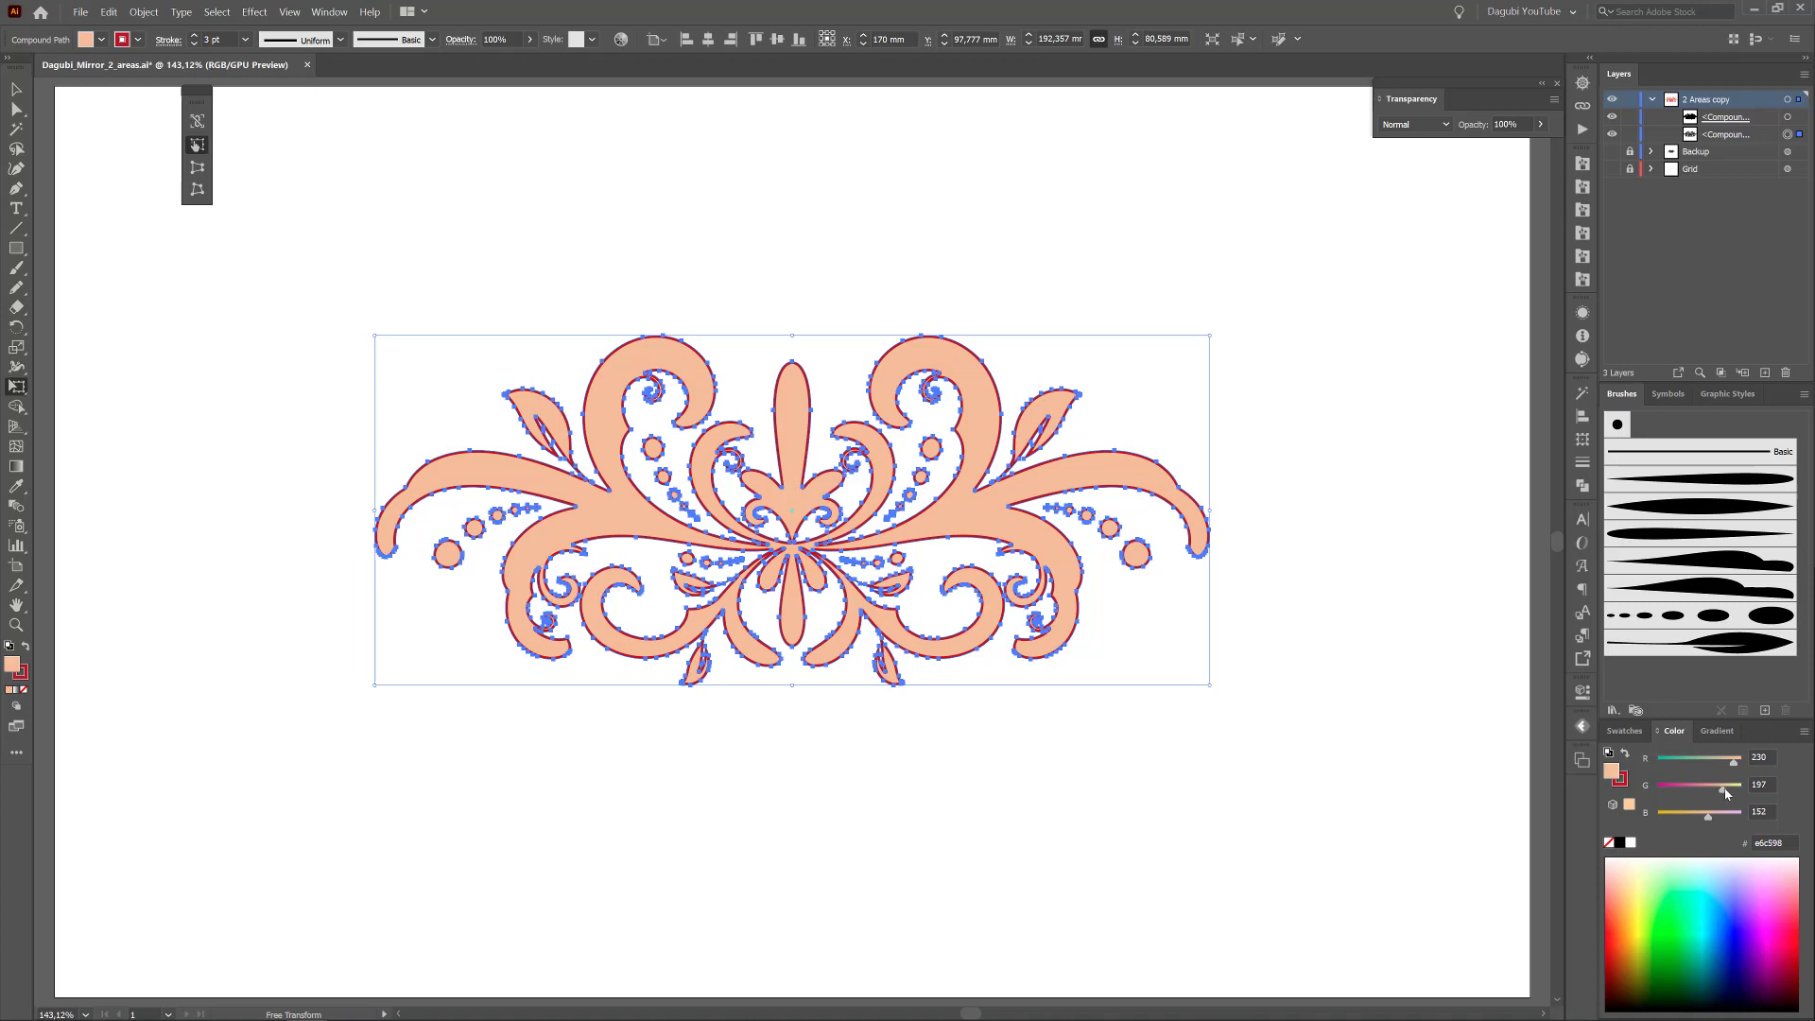
- Recolor the ornament's outline to the reddish brown 853d26, set its stroke weight to 2.2 pt and deselect it
{"action": "left_click", "coordinate": [1620, 784]}
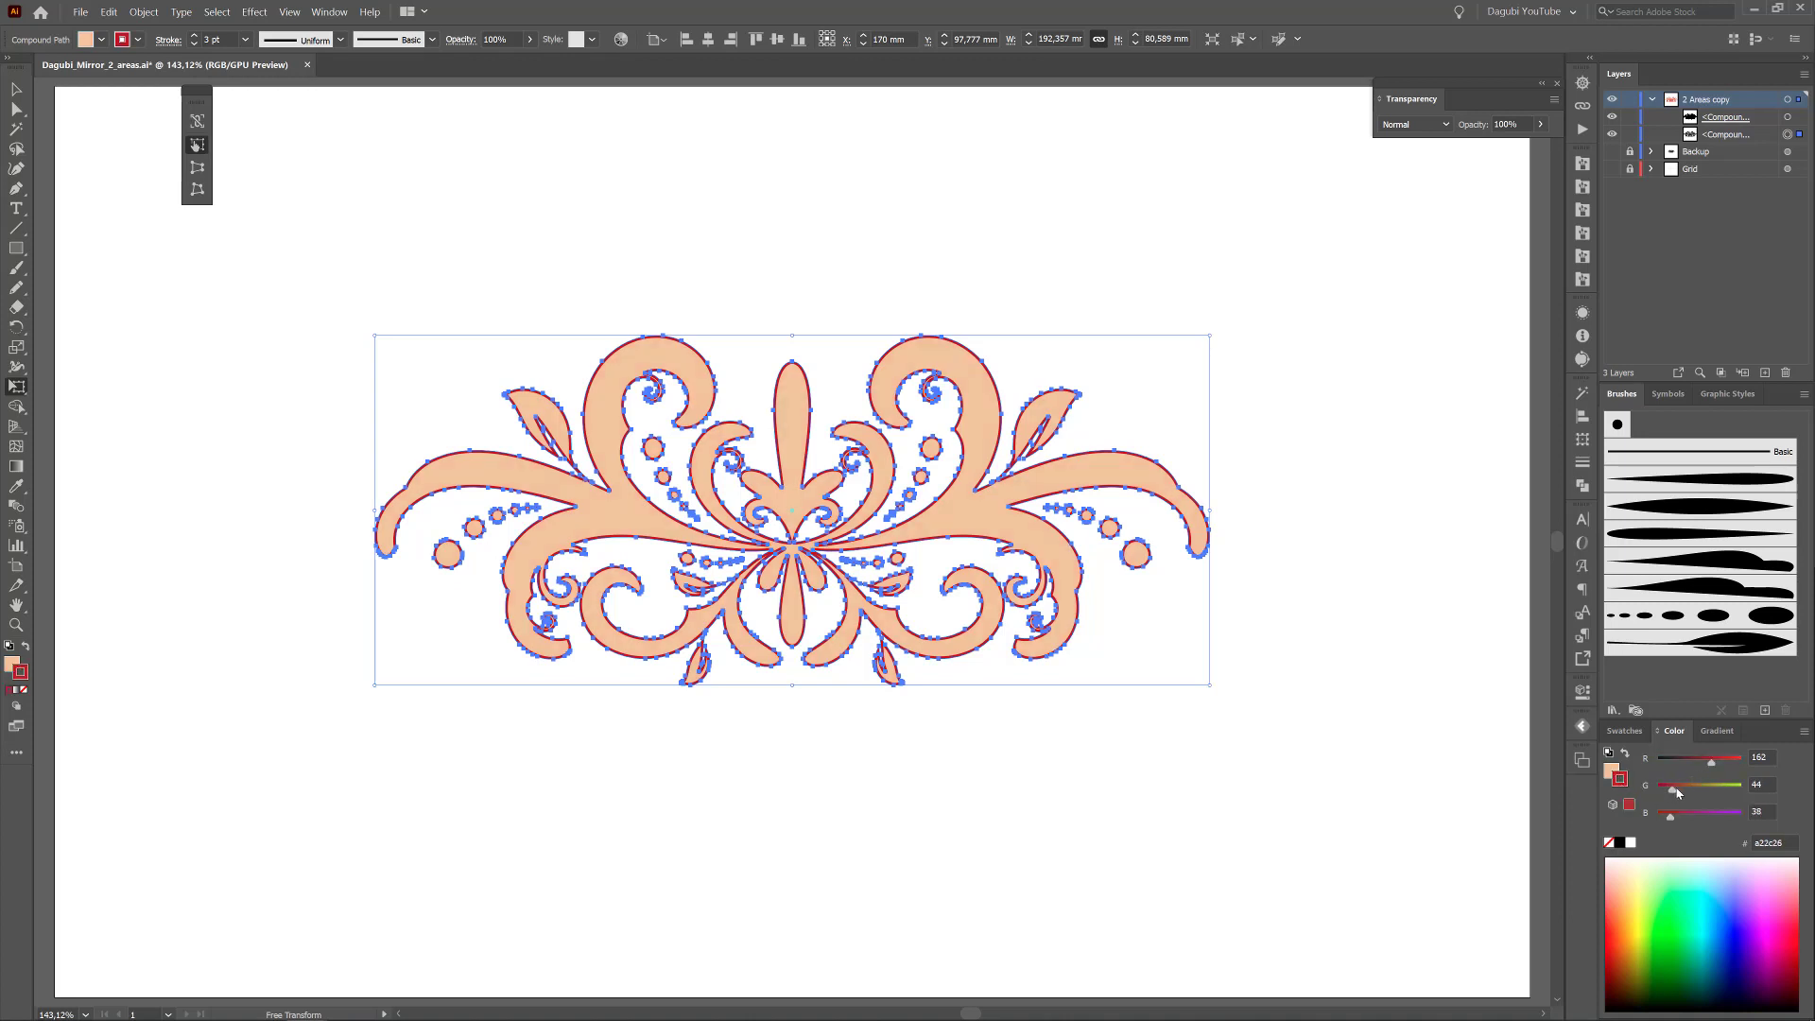
{"action": "left_click_drag", "start_coordinate": [1676, 791], "coordinate": [1700, 767]}
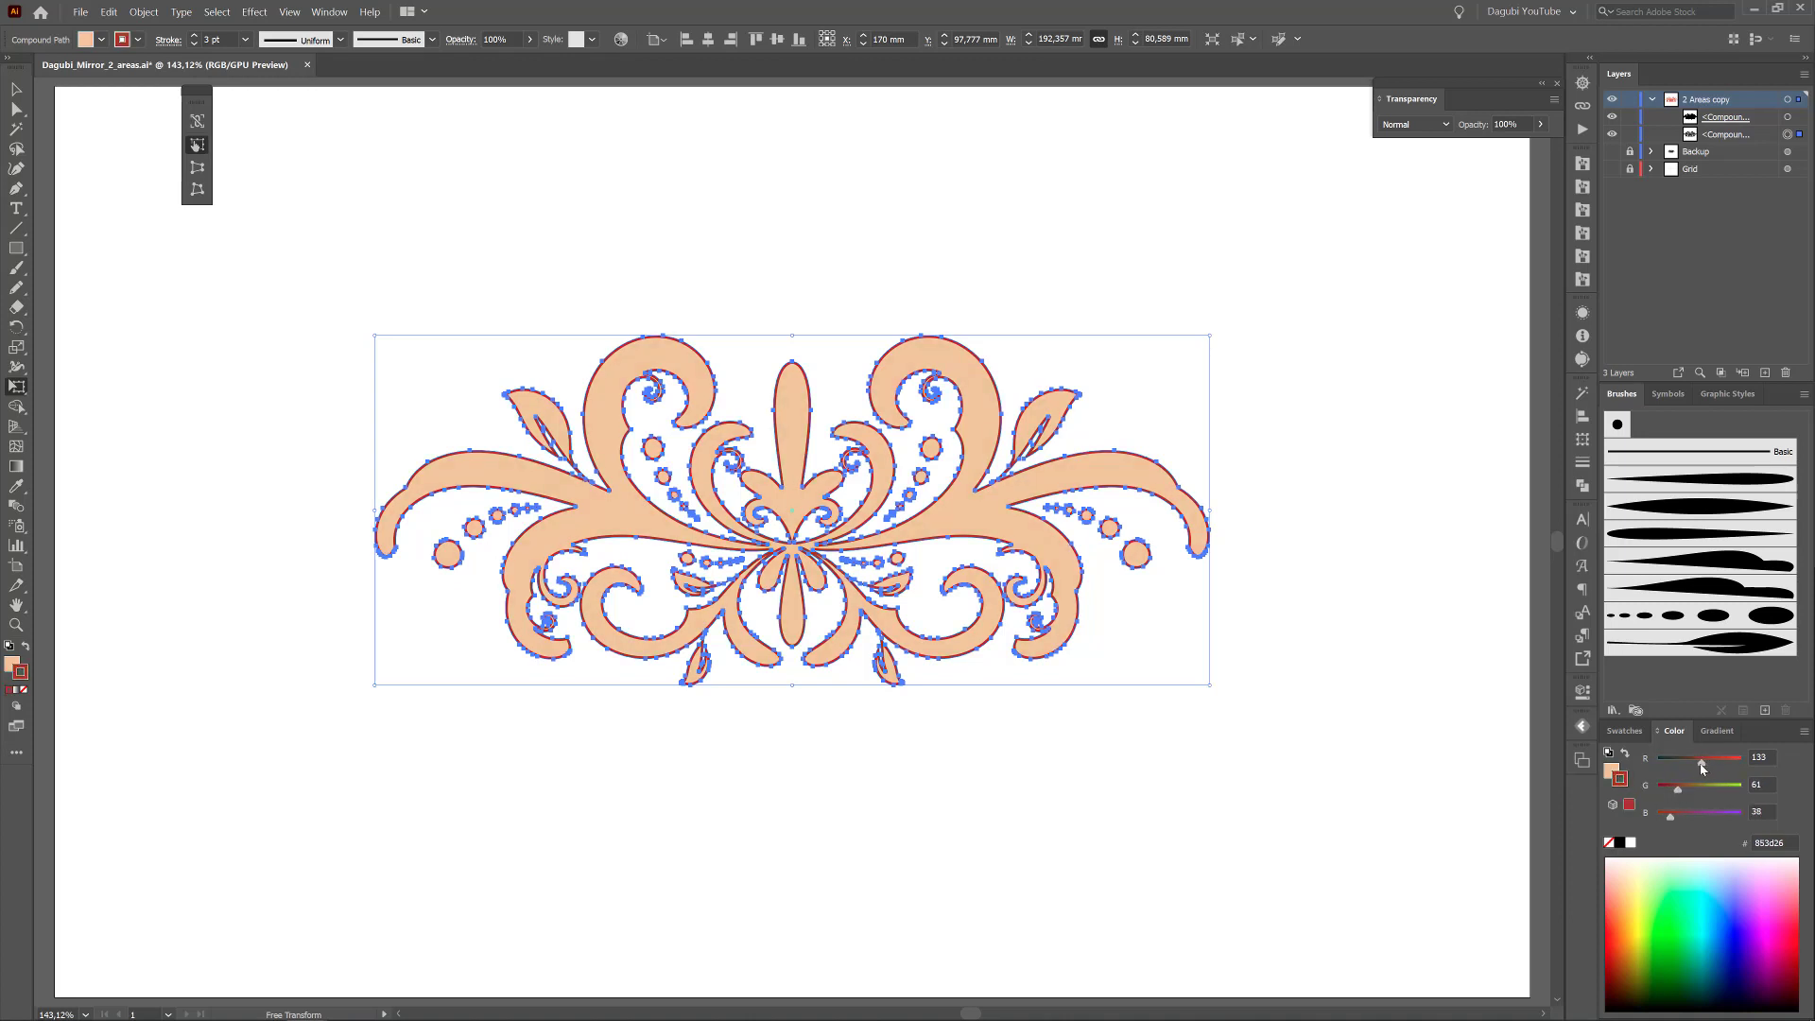
{"action": "left_click", "coordinate": [1581, 463]}
{"action": "left_click", "coordinate": [1436, 416]}
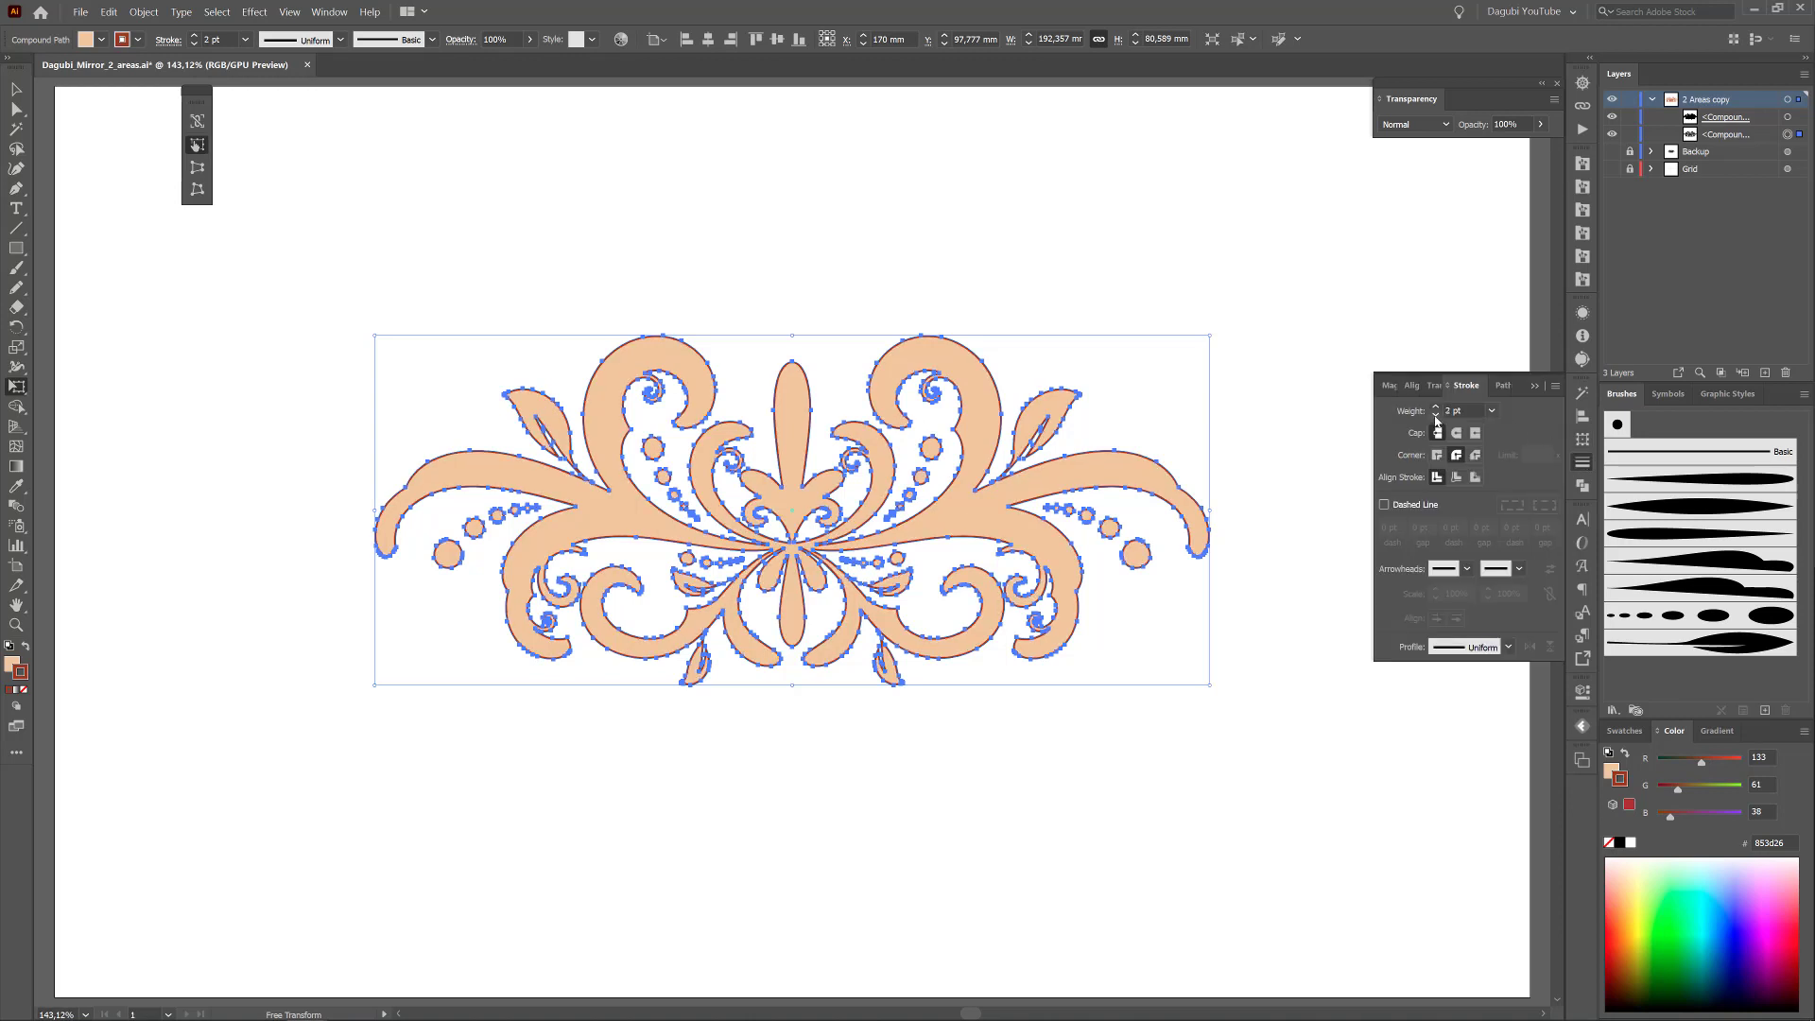
{"action": "left_click", "coordinate": [1453, 337]}
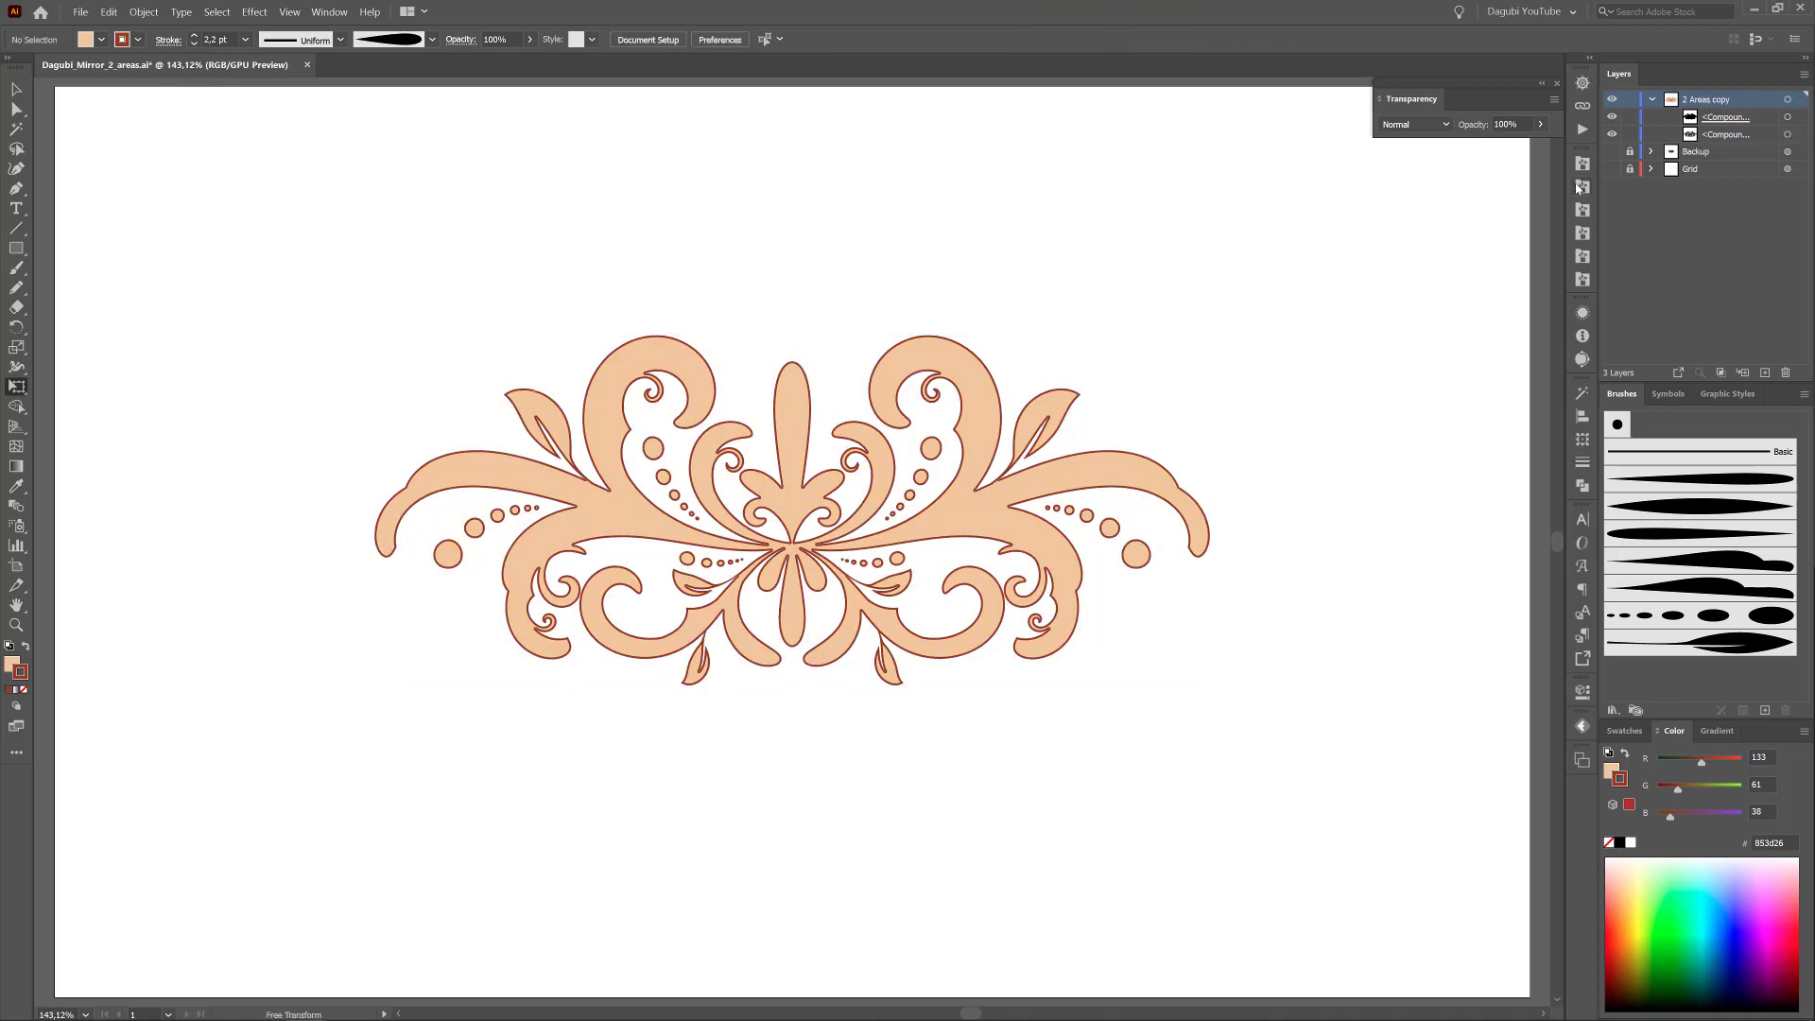
- Load a wash brush from the Dagubi_Stamps_Washes library and set the blending mode to Multiply
{"action": "left_click", "coordinate": [1583, 233]}
{"action": "left_click", "coordinate": [1582, 279]}
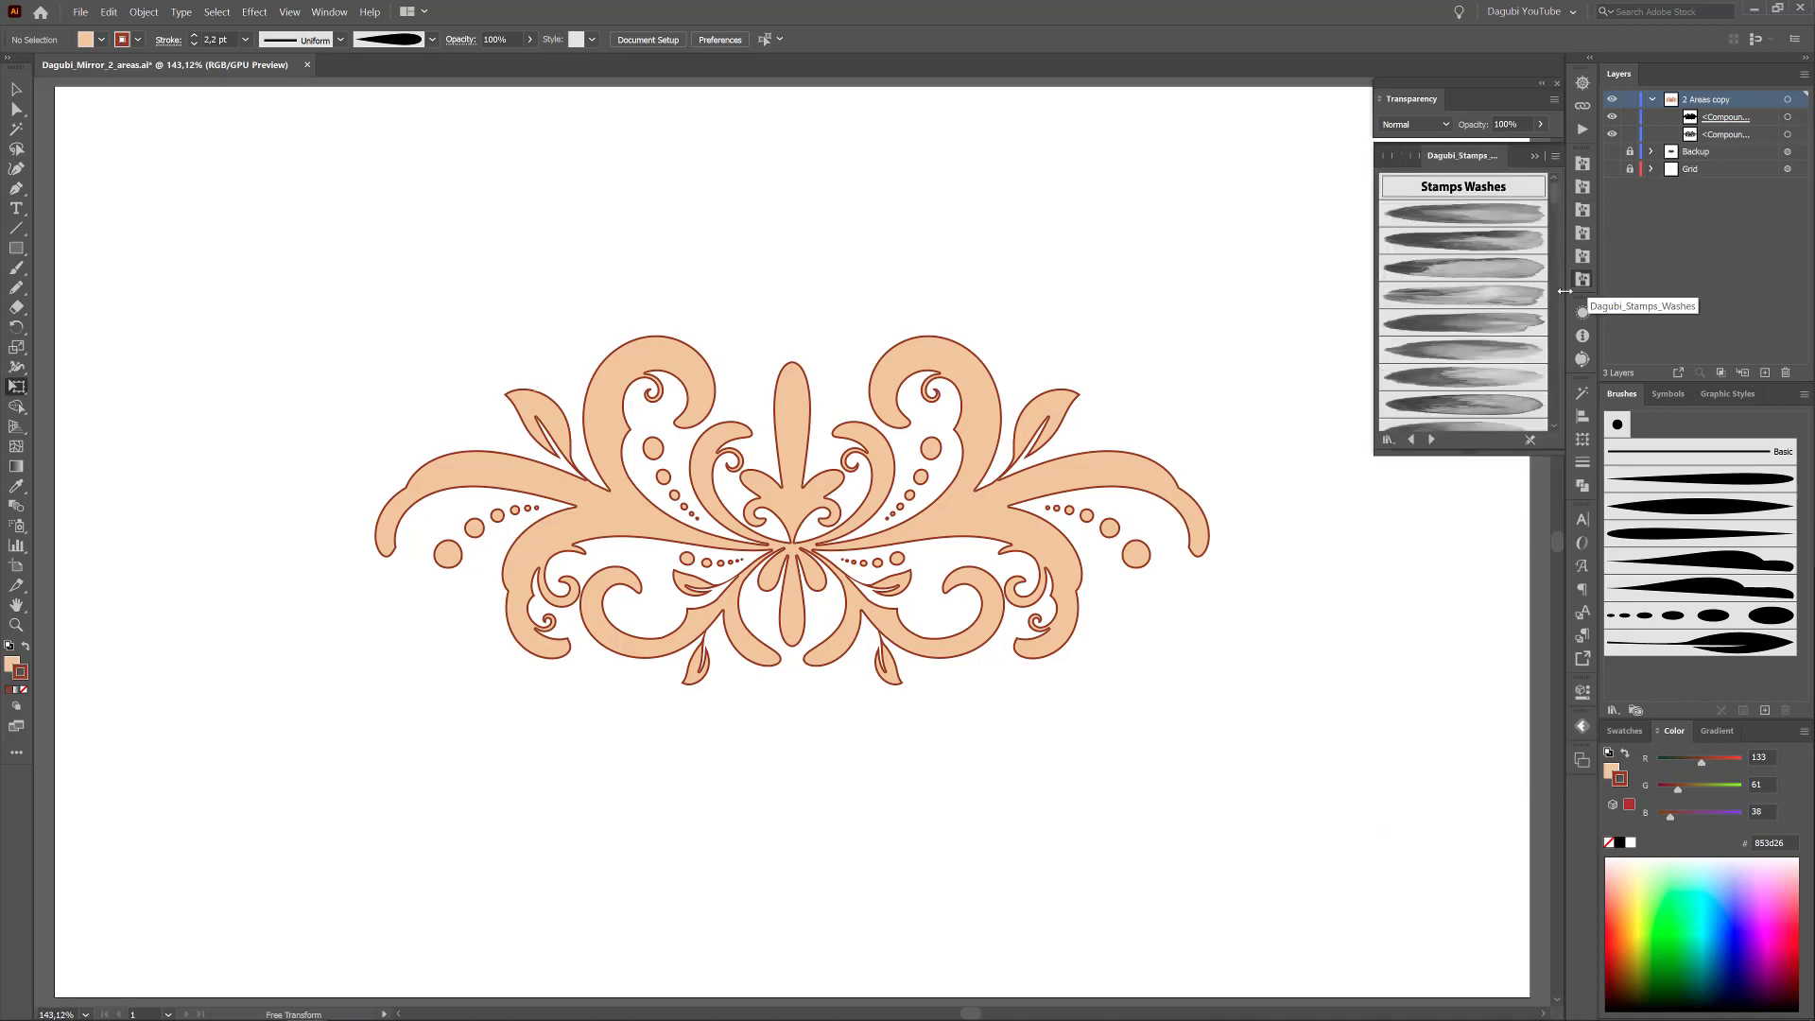
{"action": "scroll", "coordinate": [1475, 370], "scroll_direction": "down", "scroll_amount": 1}
{"action": "left_click_drag", "start_coordinate": [1484, 451], "coordinate": [1460, 793]}
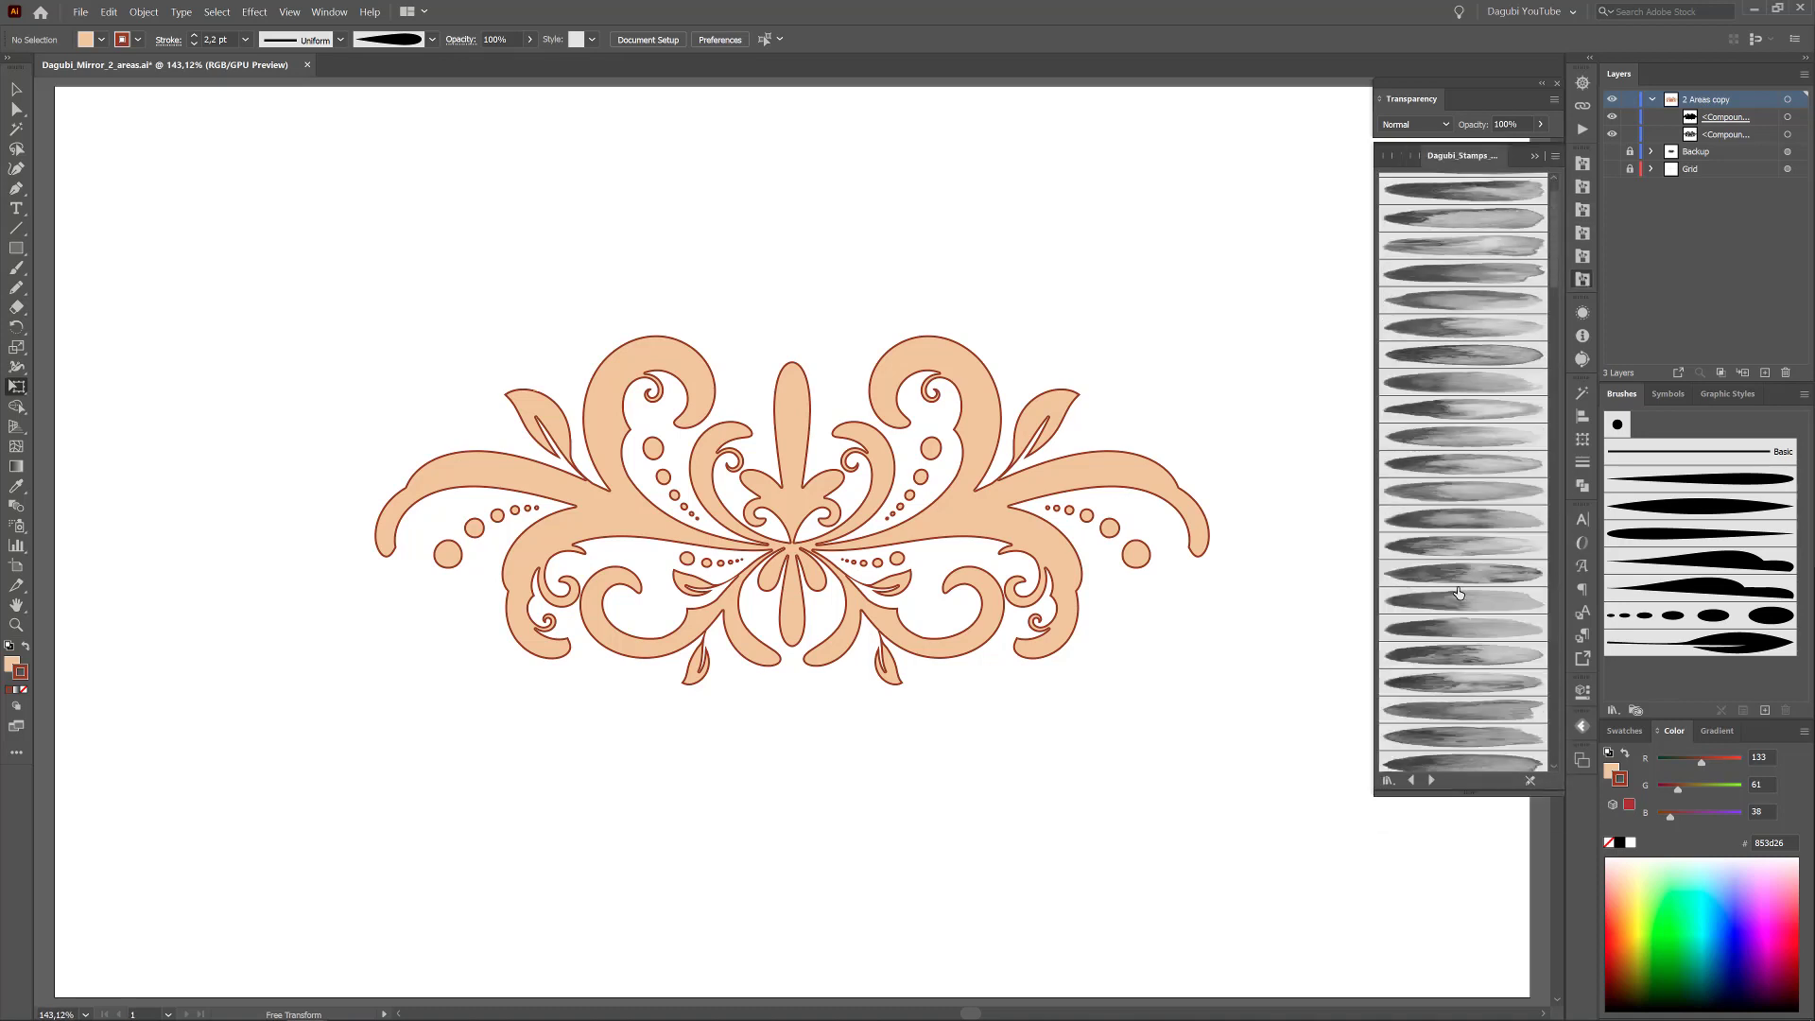
{"action": "left_click", "coordinate": [1450, 465]}
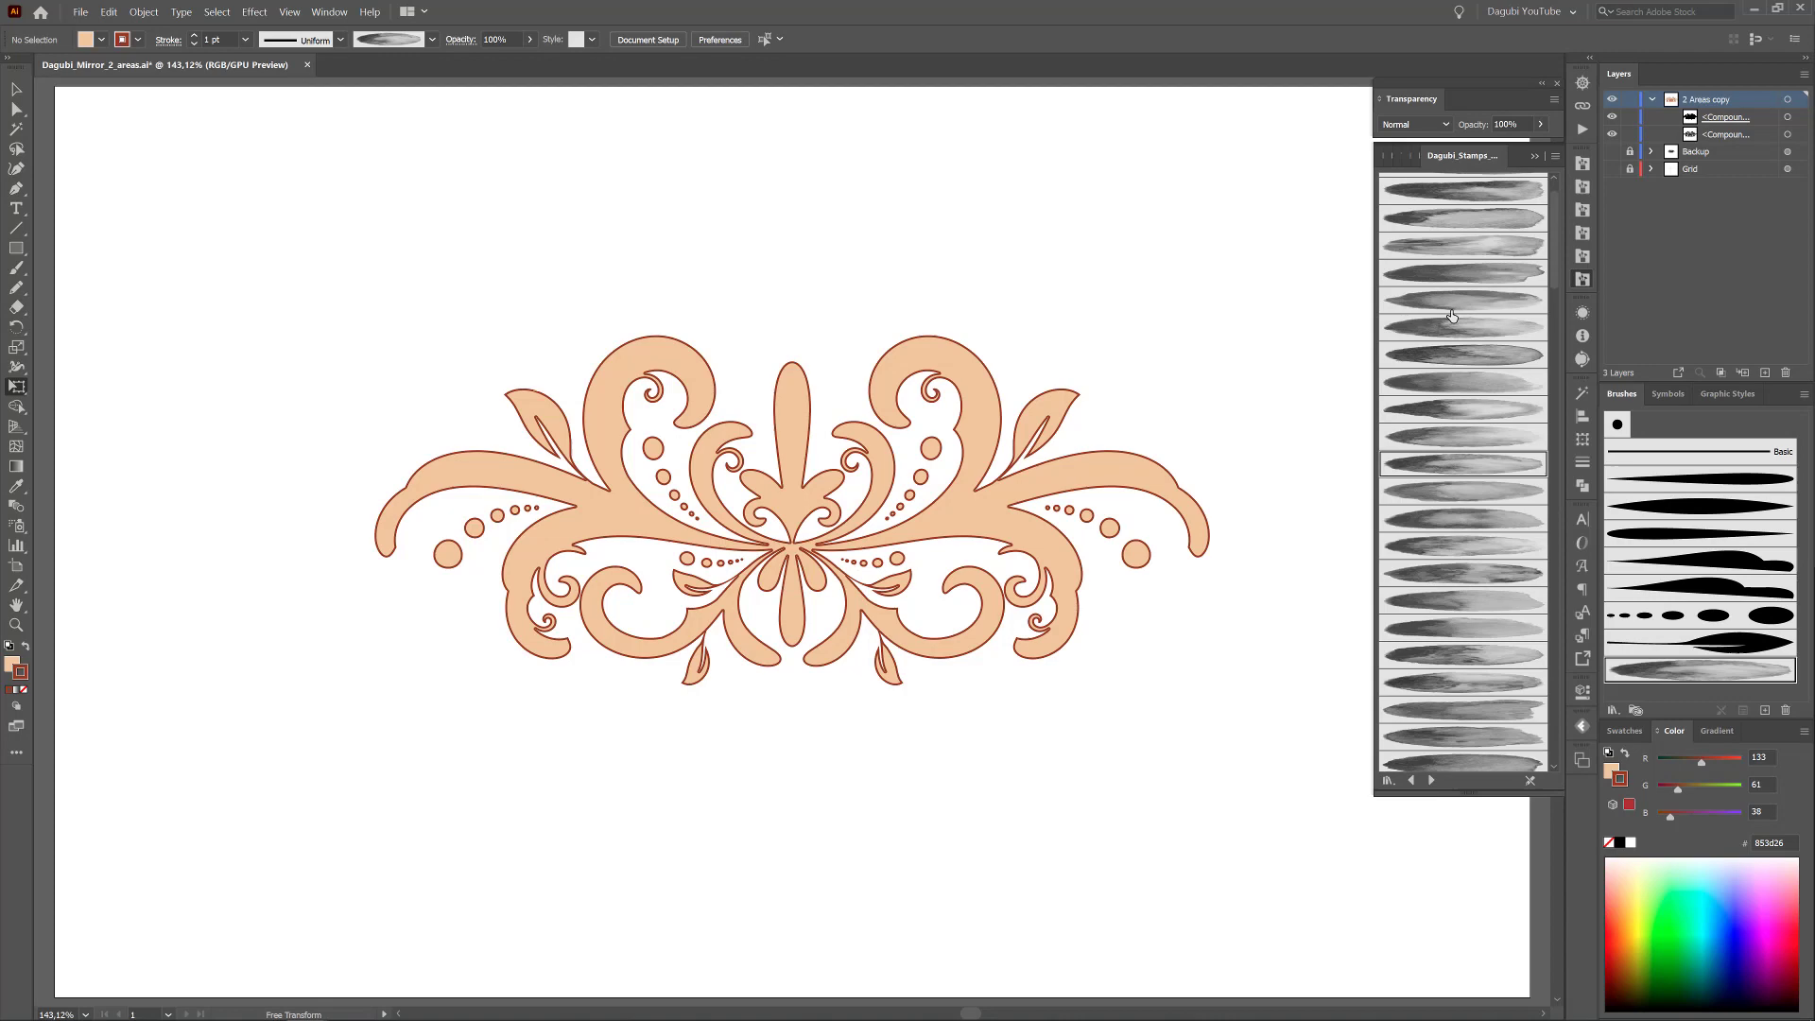
{"action": "left_click", "coordinate": [1415, 124]}
{"action": "left_click", "coordinate": [1409, 189]}
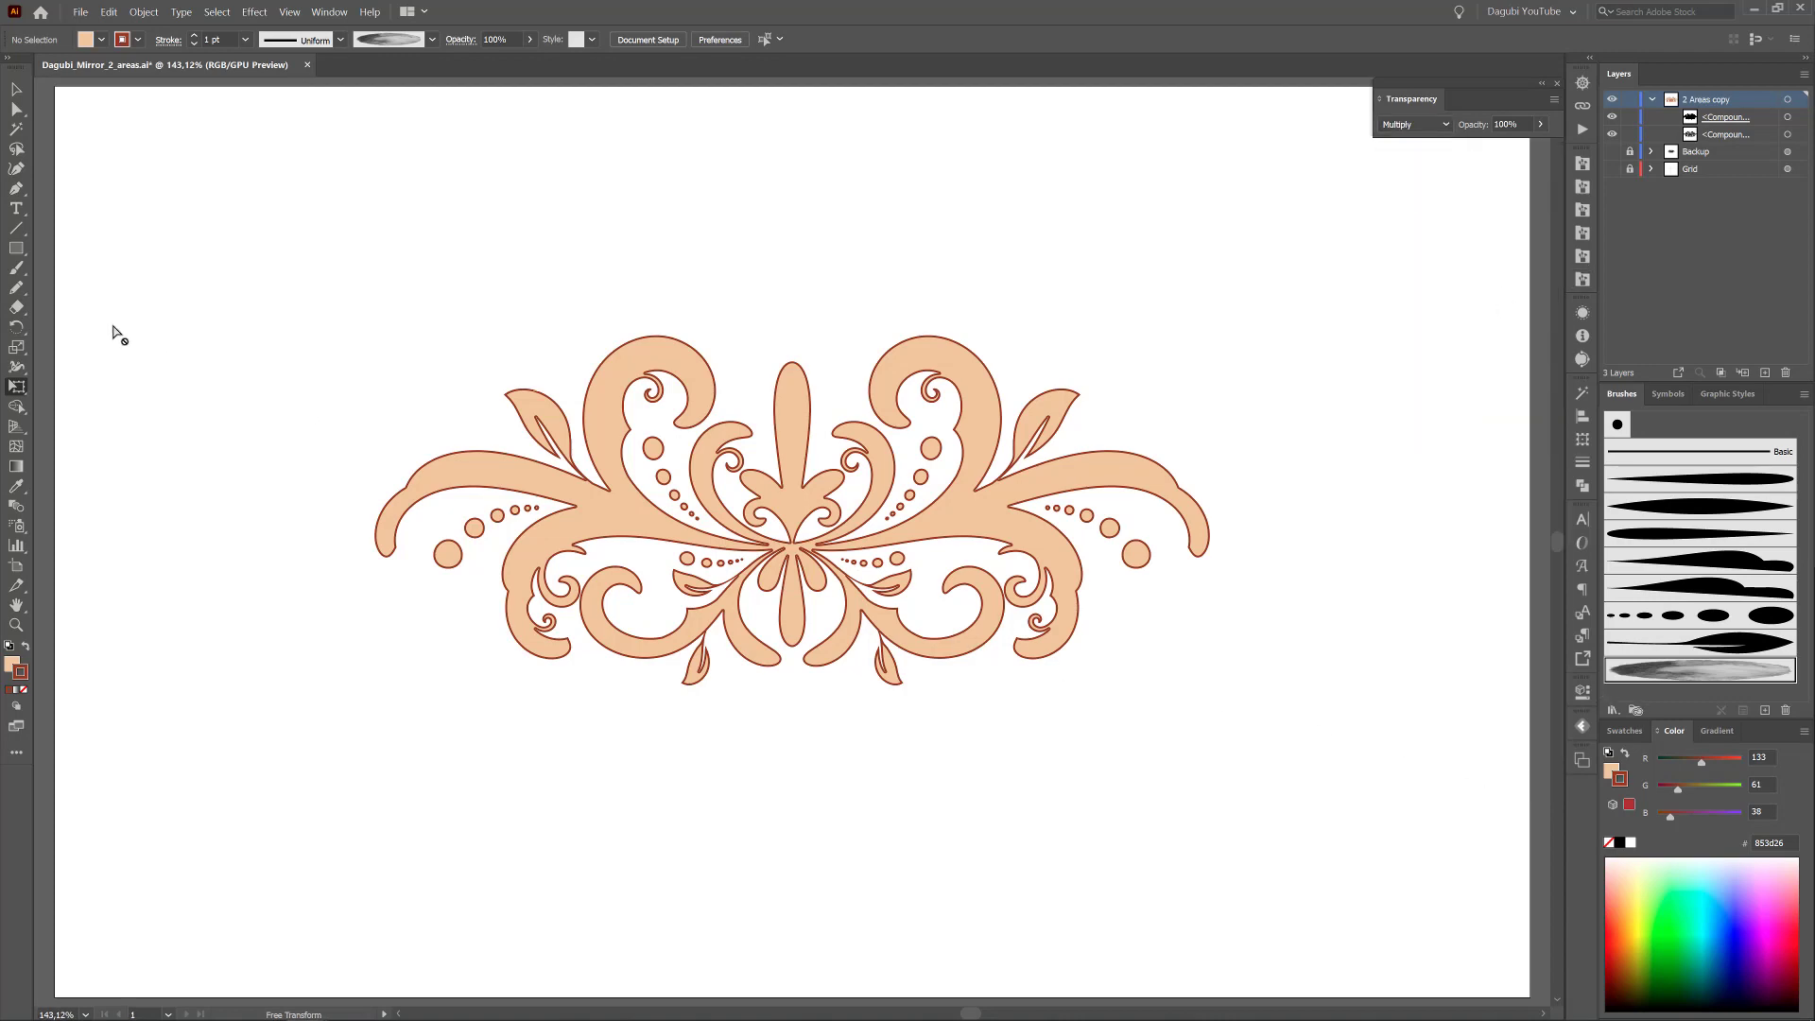
- Paint a wash stroke across the ornament's right half with the Paintbrush, set its weight to 4 pt and adjust its placement
{"action": "left_click", "coordinate": [19, 269]}
{"action": "left_click_drag", "start_coordinate": [1083, 511], "coordinate": [1322, 491]}
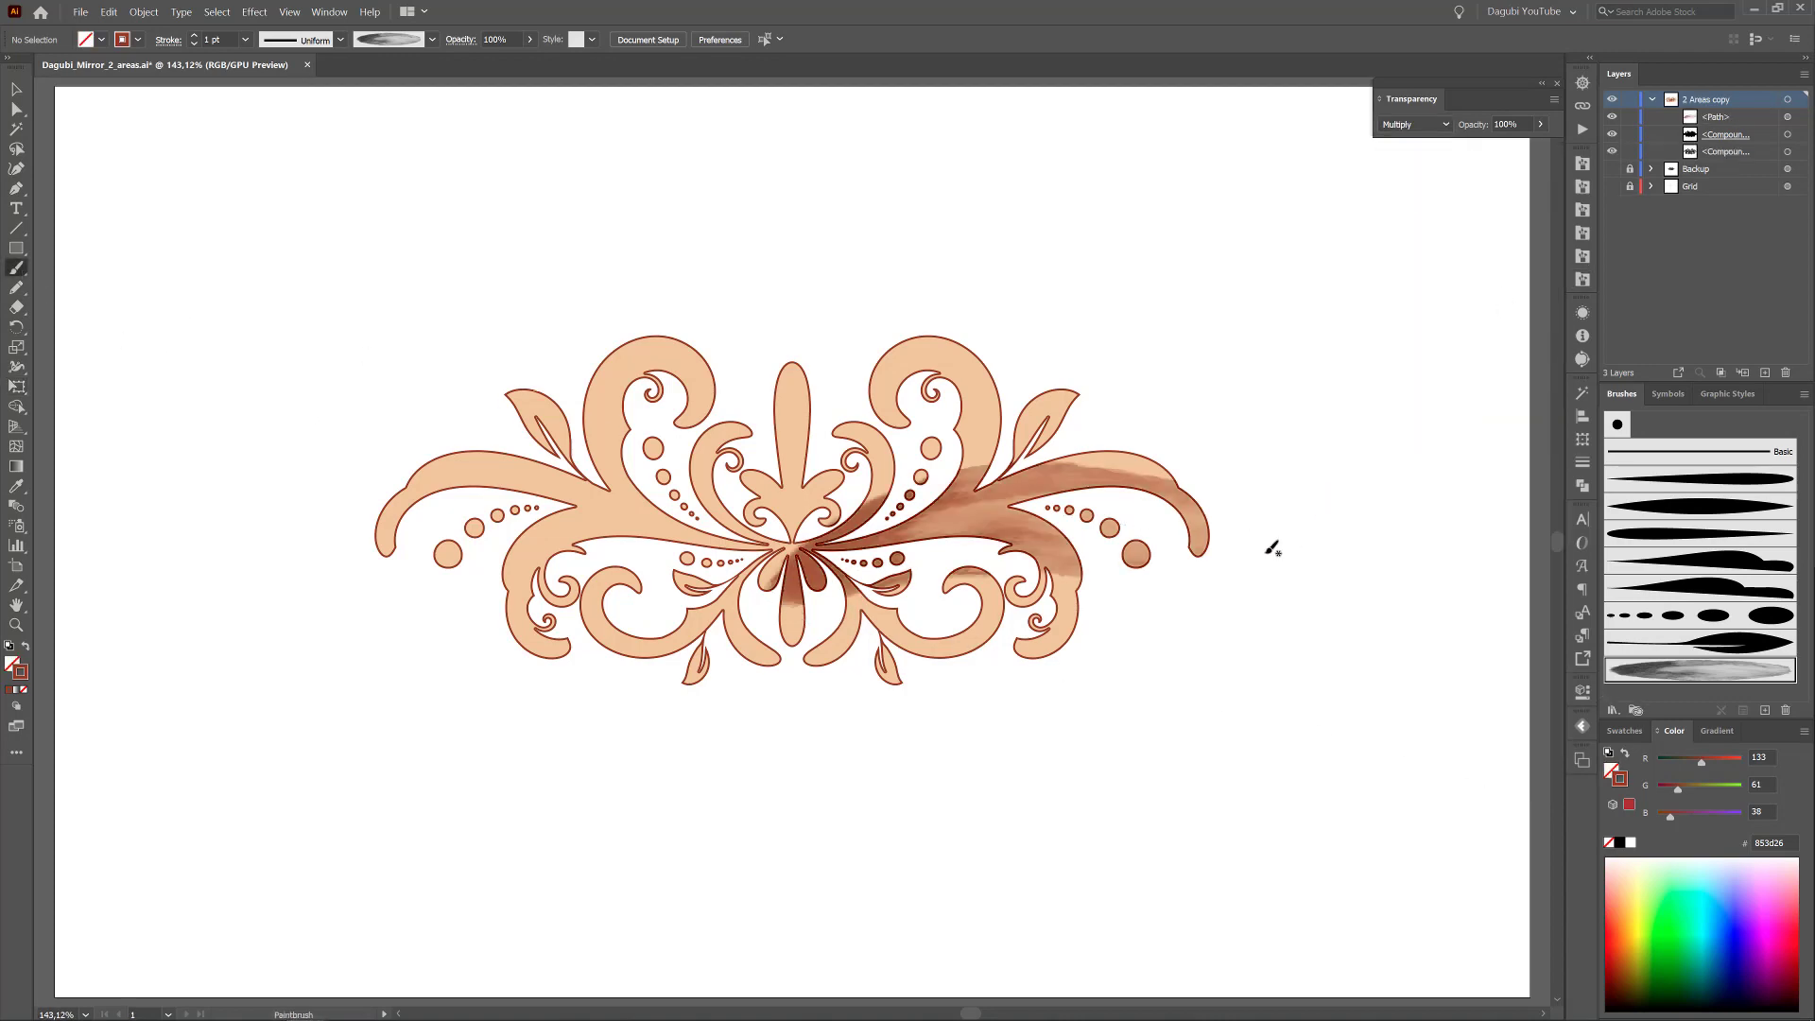
{"action": "left_click", "coordinate": [195, 36]}
{"action": "left_click", "coordinate": [195, 36]}
{"action": "left_click", "coordinate": [195, 37]}
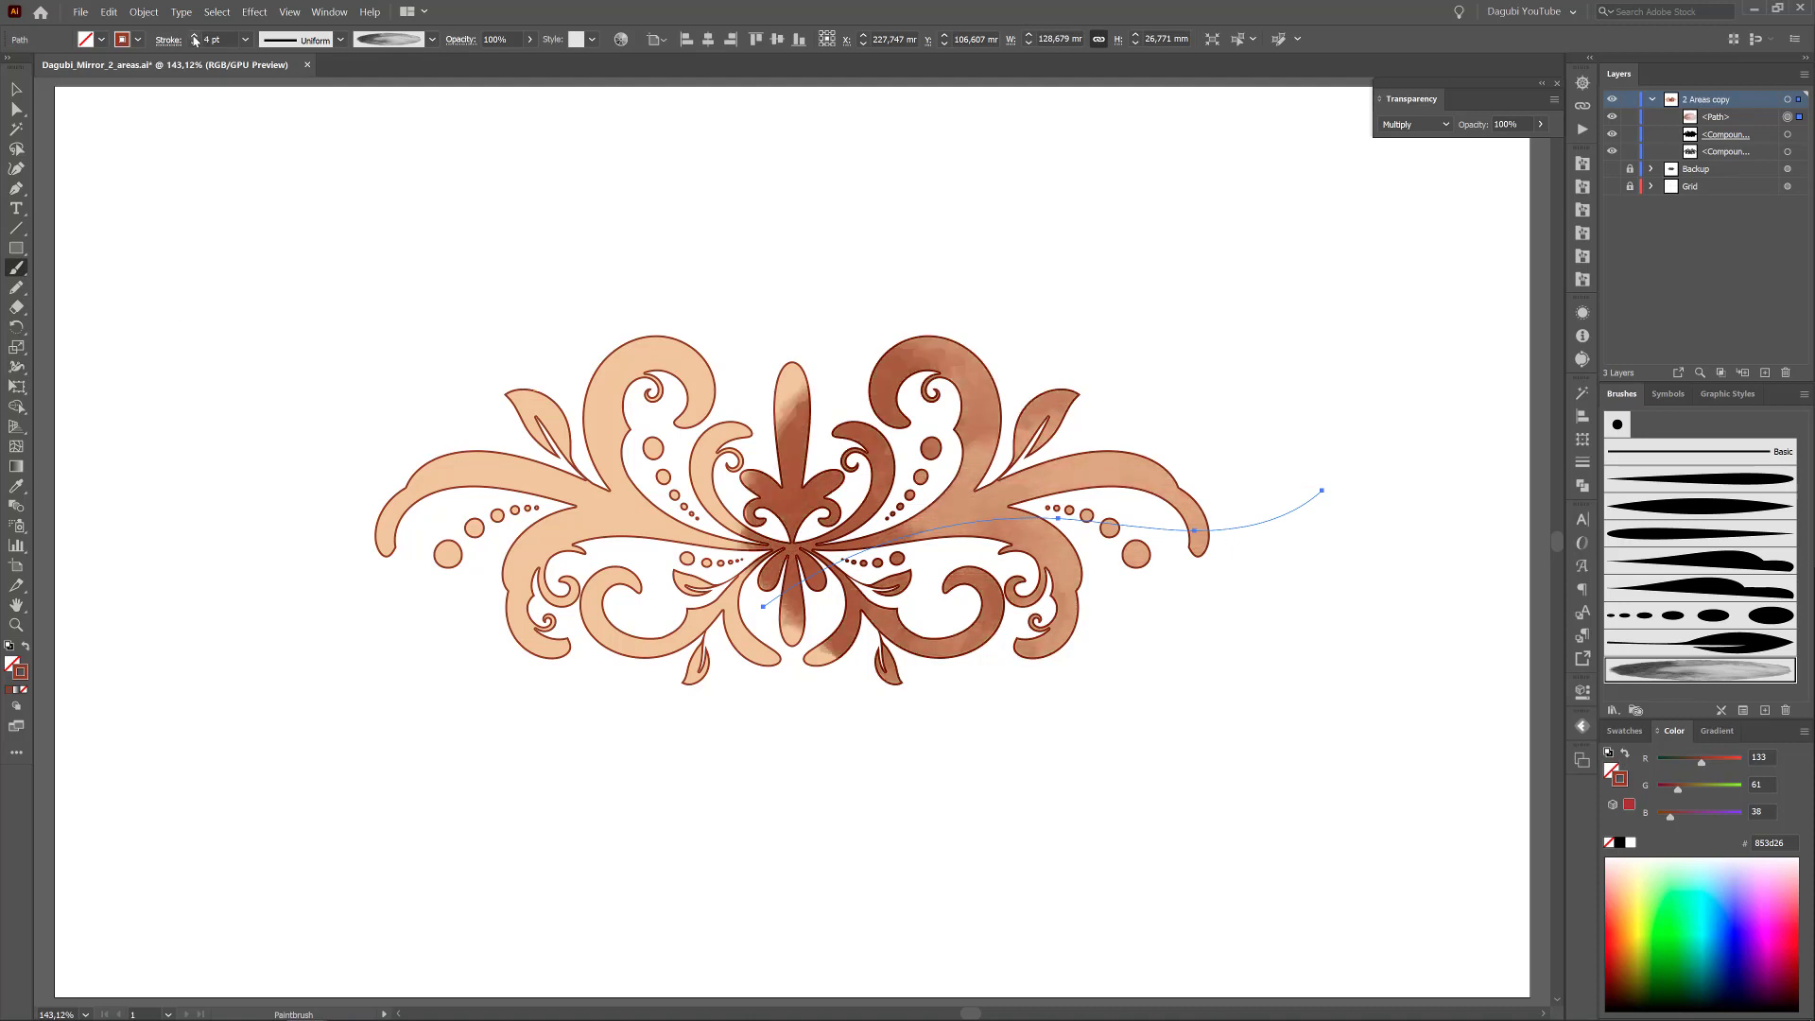
{"action": "left_click_drag", "start_coordinate": [825, 596], "coordinate": [806, 605]}
{"action": "left_click", "coordinate": [1062, 828], "text": "ctrl"}
- Paint a second wash stroke from the center across the ornament's left half with another wash brush, and reposition the wash strokes
{"action": "left_click", "coordinate": [1583, 280]}
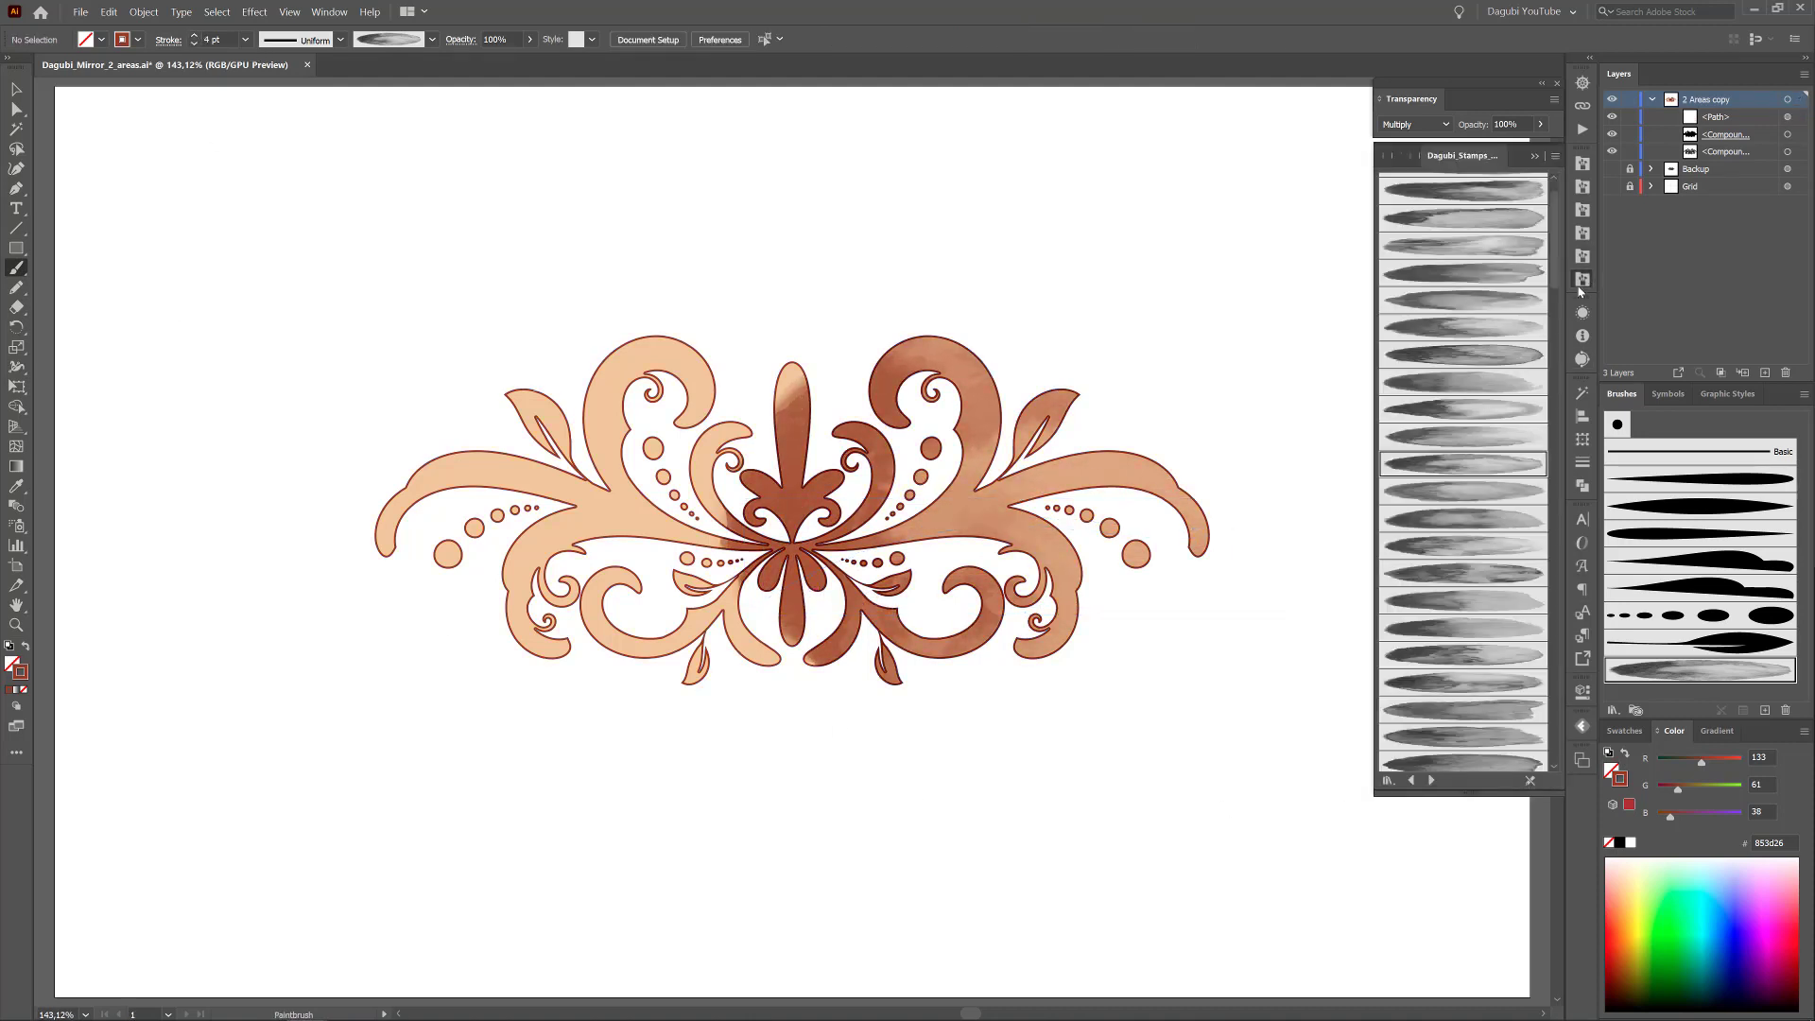
{"action": "left_click", "coordinate": [1479, 666]}
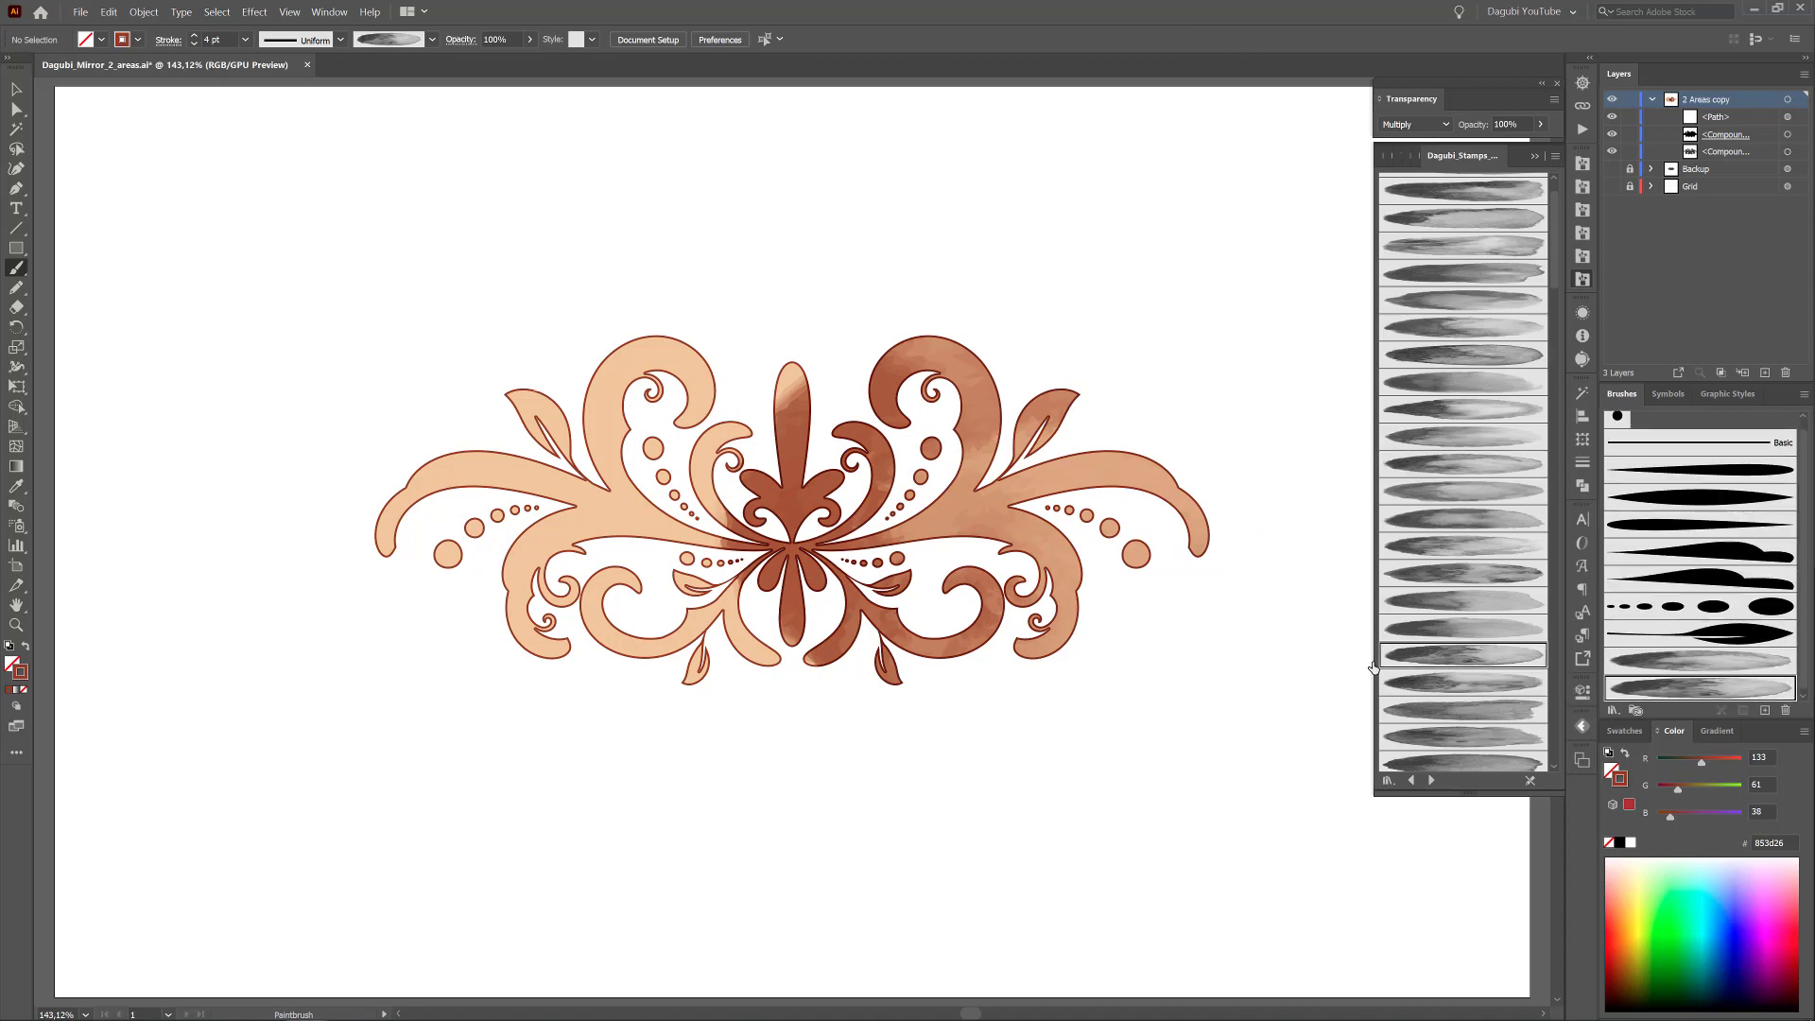
{"action": "left_click_drag", "start_coordinate": [526, 480], "coordinate": [517, 471]}
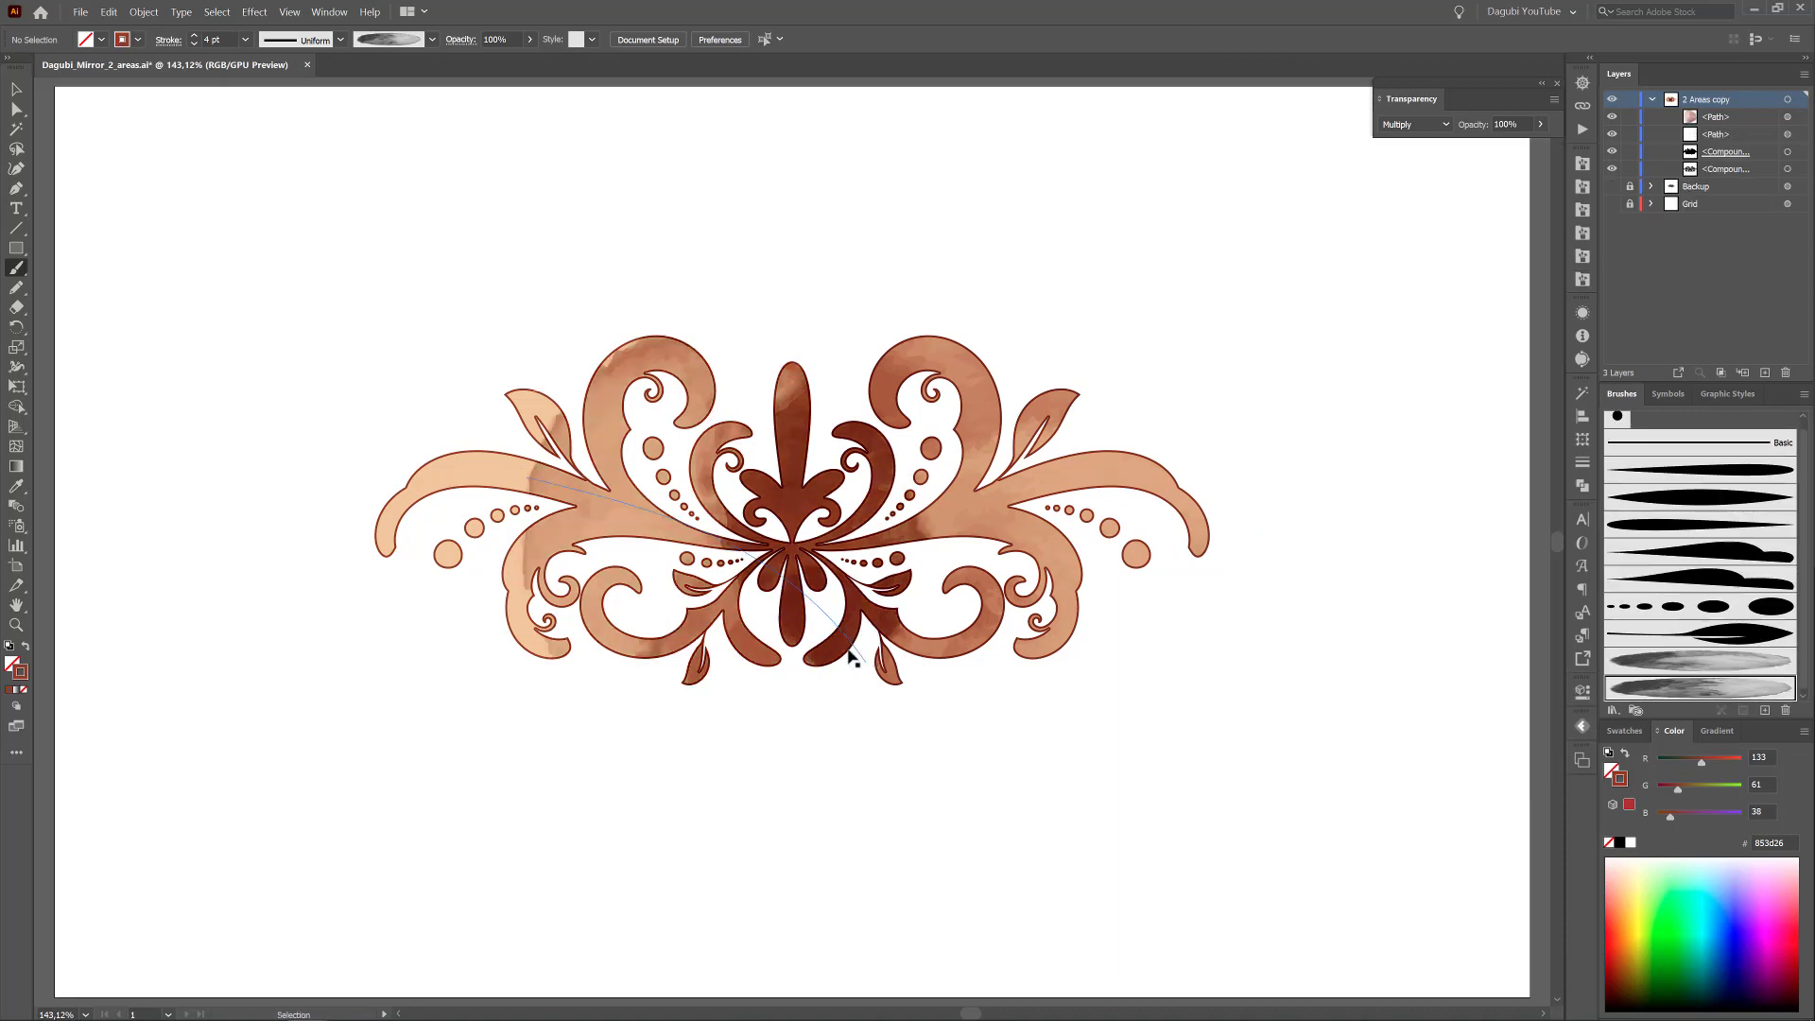
{"action": "key", "text": "ctrl+z"}
{"action": "left_click_drag", "start_coordinate": [838, 659], "coordinate": [681, 549]}
{"action": "left_click_drag", "start_coordinate": [270, 417], "coordinate": [268, 416]}
{"action": "left_click_drag", "start_coordinate": [707, 541], "coordinate": [709, 512]}
{"action": "left_click_drag", "start_coordinate": [929, 357], "coordinate": [925, 336]}
{"action": "left_click", "coordinate": [1389, 816], "text": "ctrl"}
- Choose a softer fading wash brush, paint a stroke inward over the ornament's left end and fine-tune its position
{"action": "left_click", "coordinate": [1583, 279]}
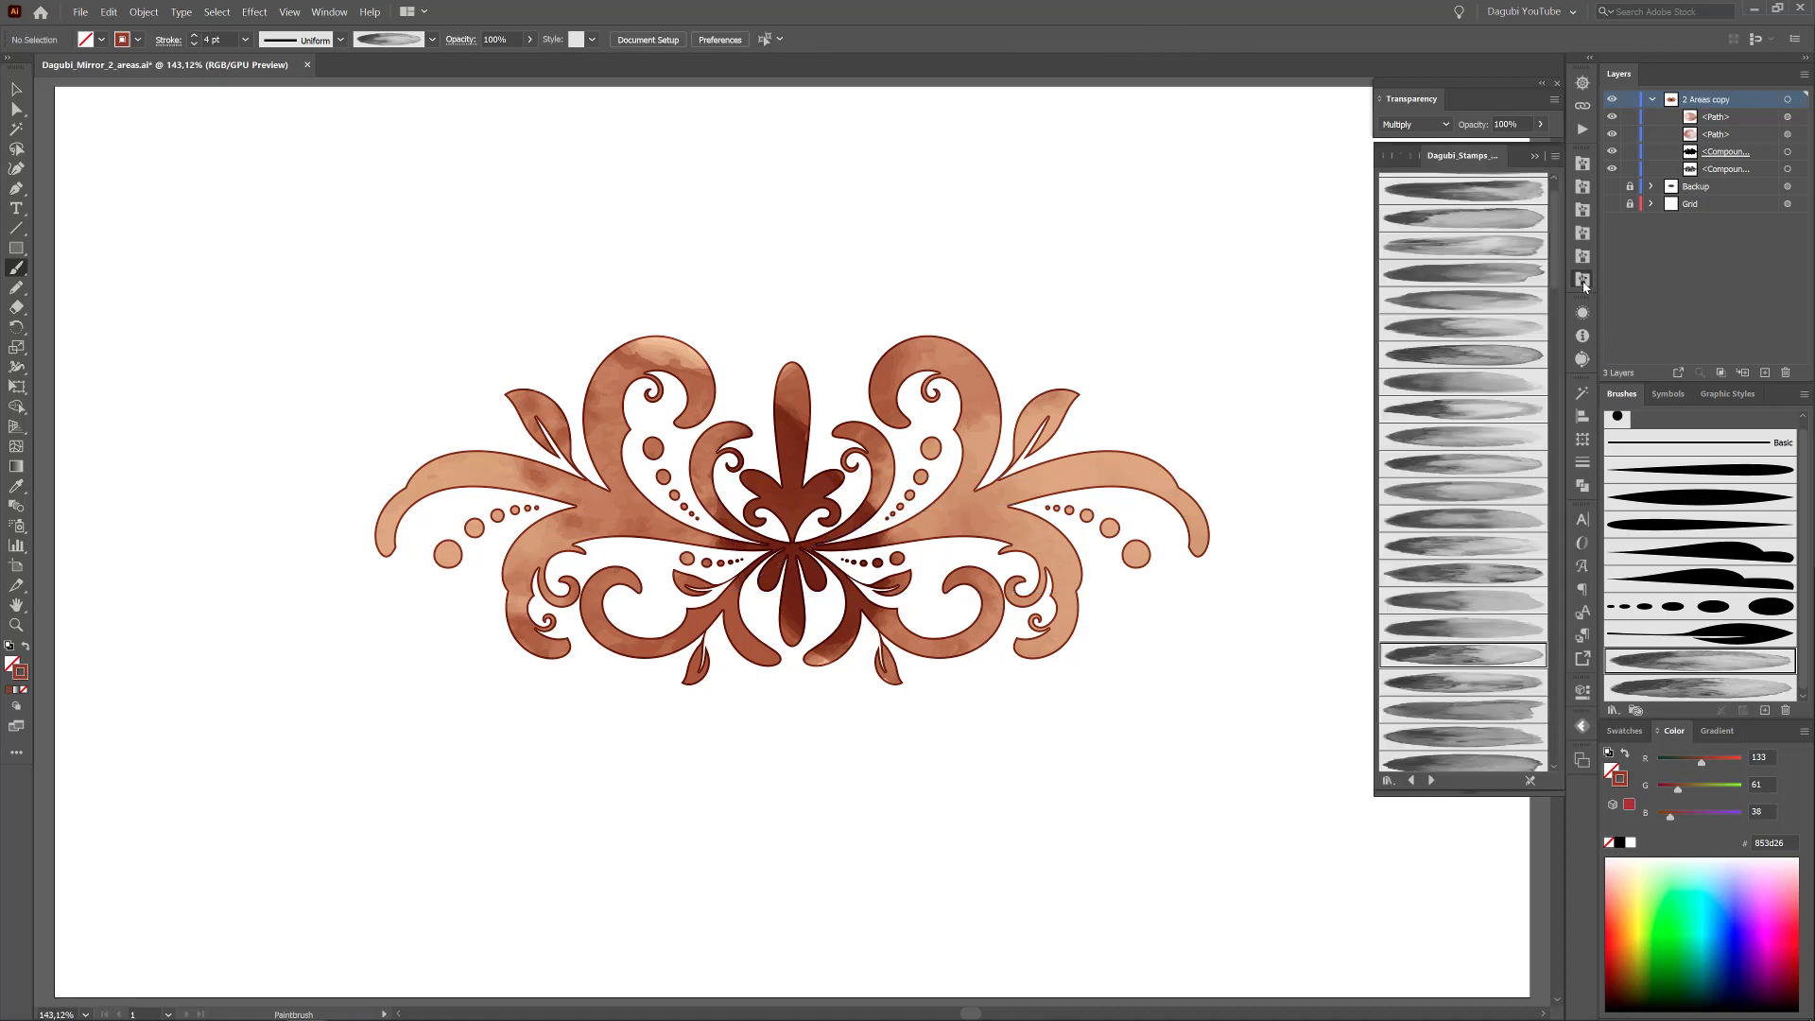
{"action": "left_click_drag", "start_coordinate": [1556, 281], "coordinate": [1552, 463]}
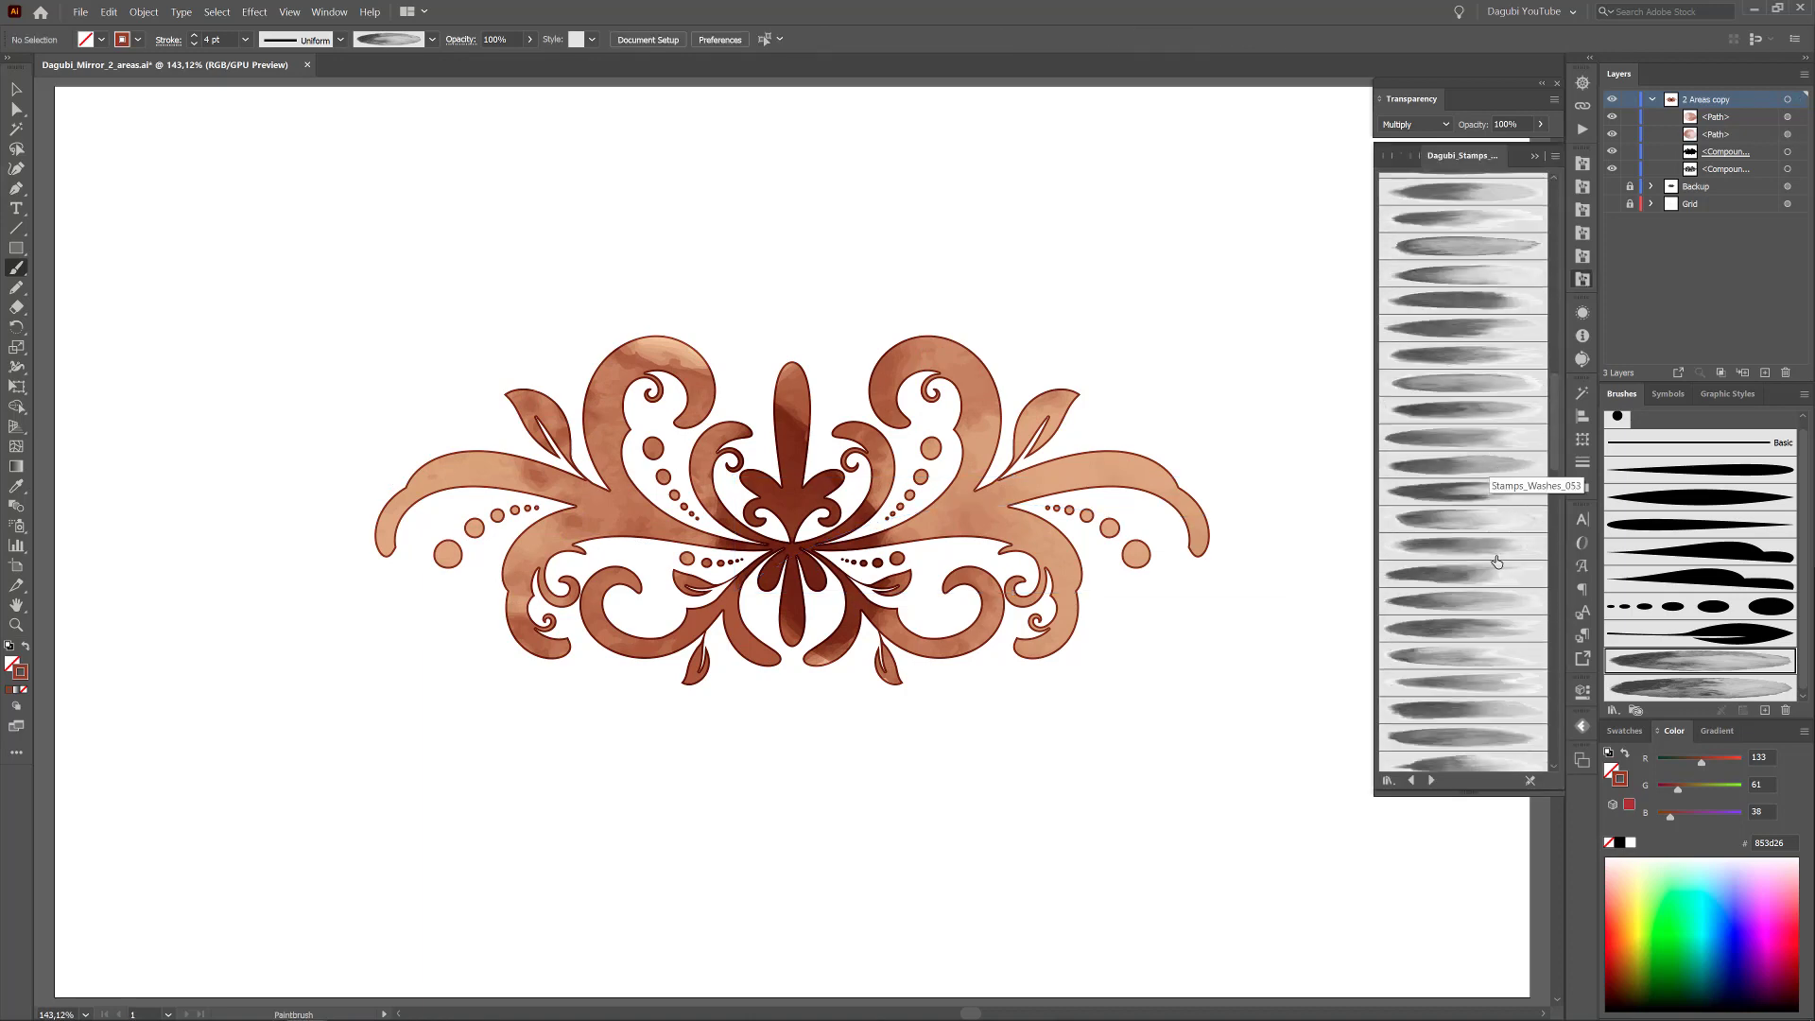
{"action": "left_click", "coordinate": [1465, 654]}
{"action": "mouse_move", "coordinate": [369, 529]}
{"action": "left_mouse_down"}
{"action": "mouse_move", "coordinate": [580, 479]}
{"action": "mouse_move", "coordinate": [693, 480]}
{"action": "left_mouse_up"}
{"action": "left_click_drag", "start_coordinate": [342, 552], "coordinate": [716, 472]}
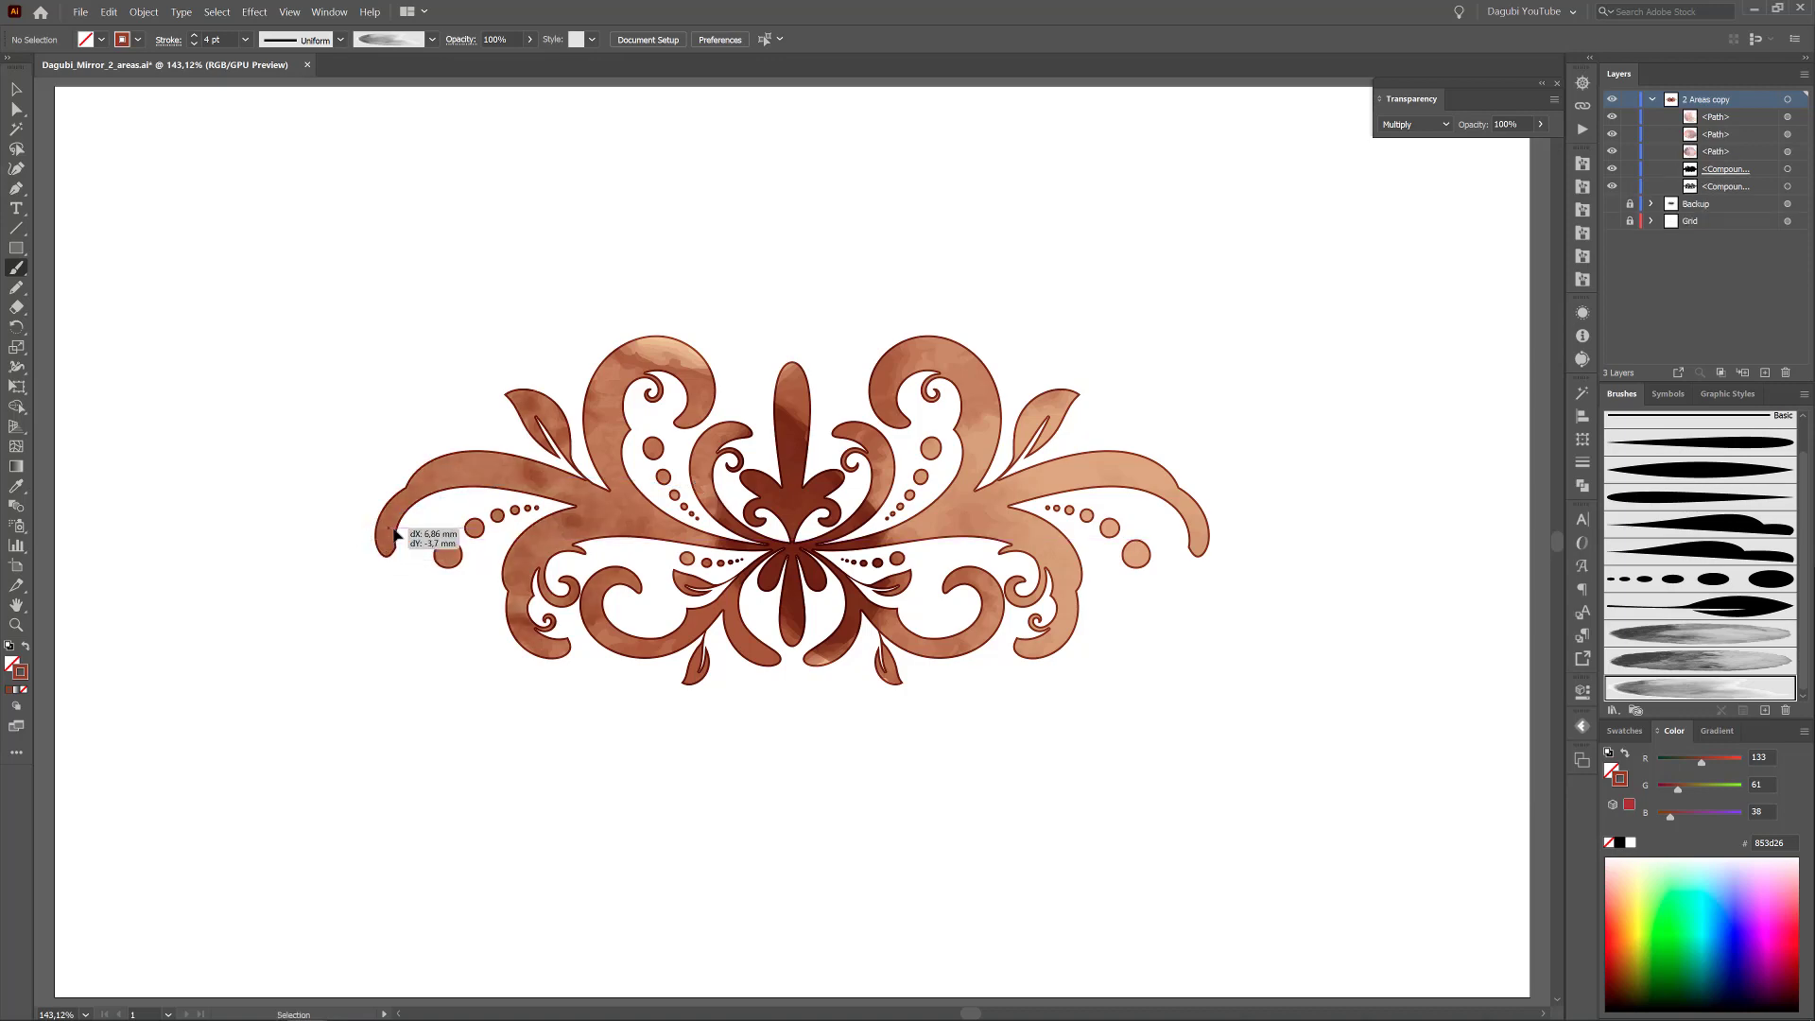
{"action": "left_click", "coordinate": [1515, 669], "text": "ctrl"}
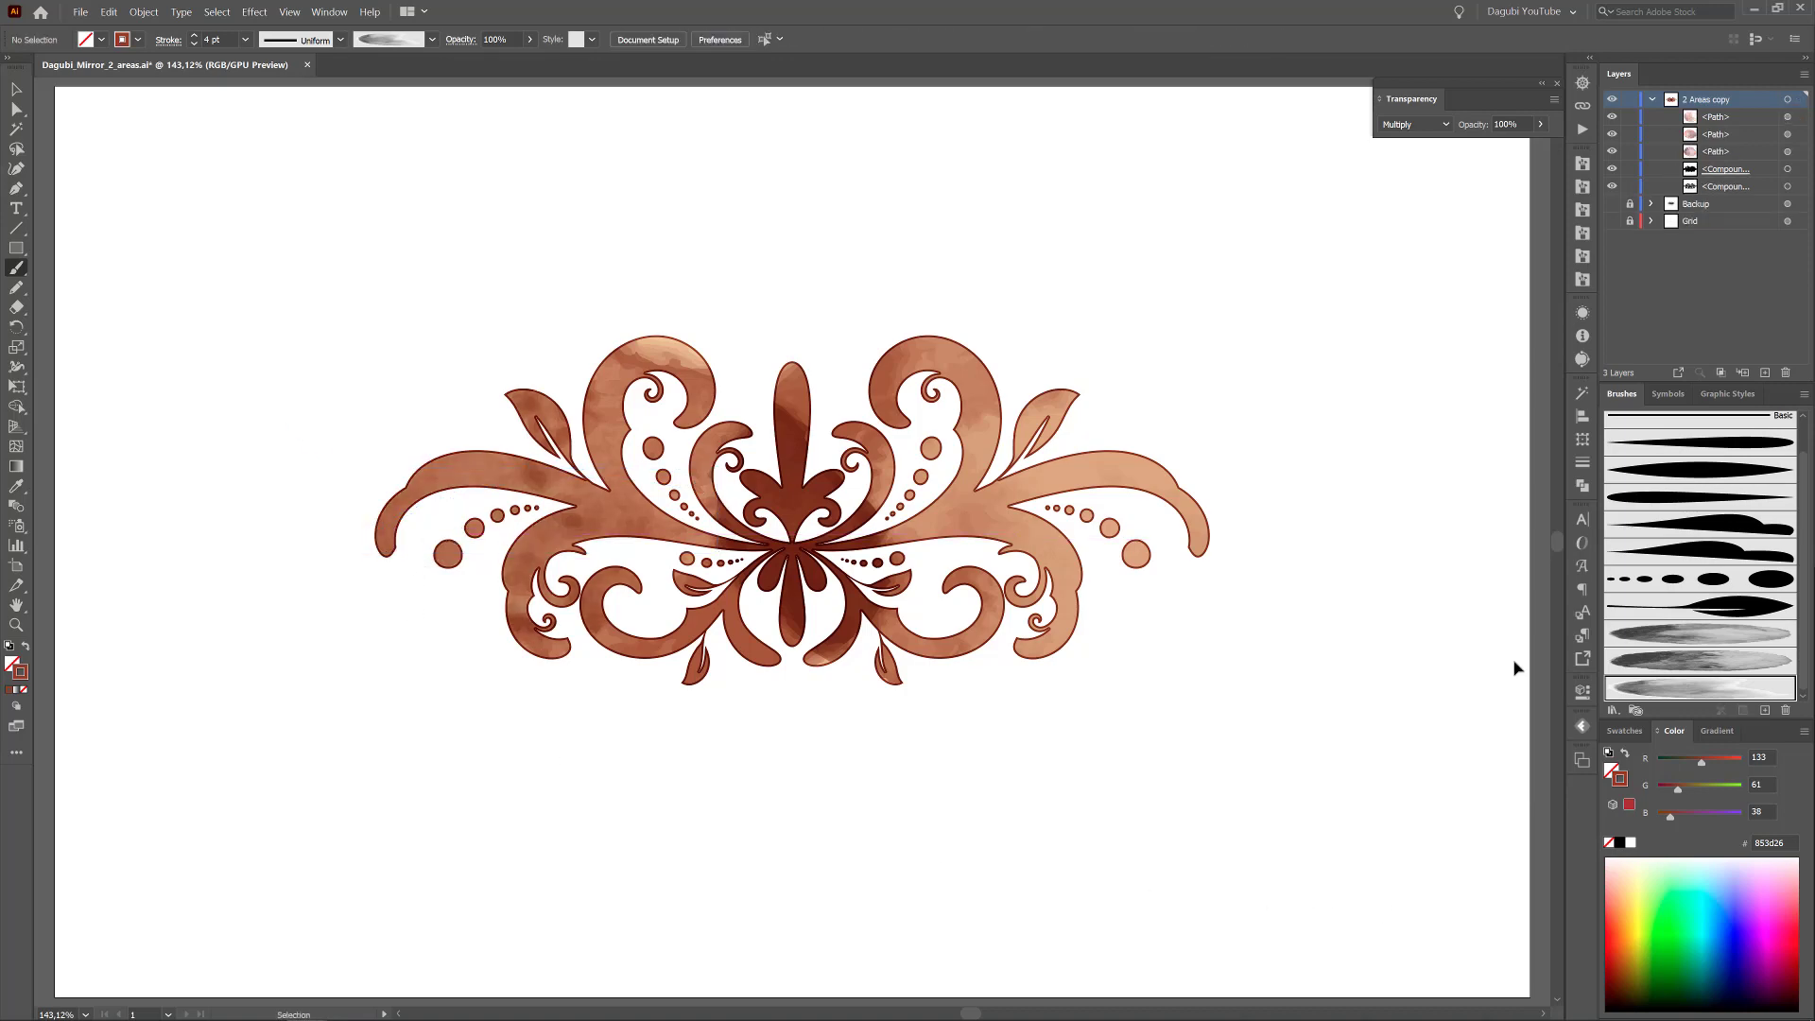
- Choose another fading wash brush and paint a stroke inward from beyond the ornament's right end
{"action": "left_click", "coordinate": [1584, 278]}
{"action": "scroll", "coordinate": [1468, 650], "scroll_direction": "down", "scroll_amount": 3}
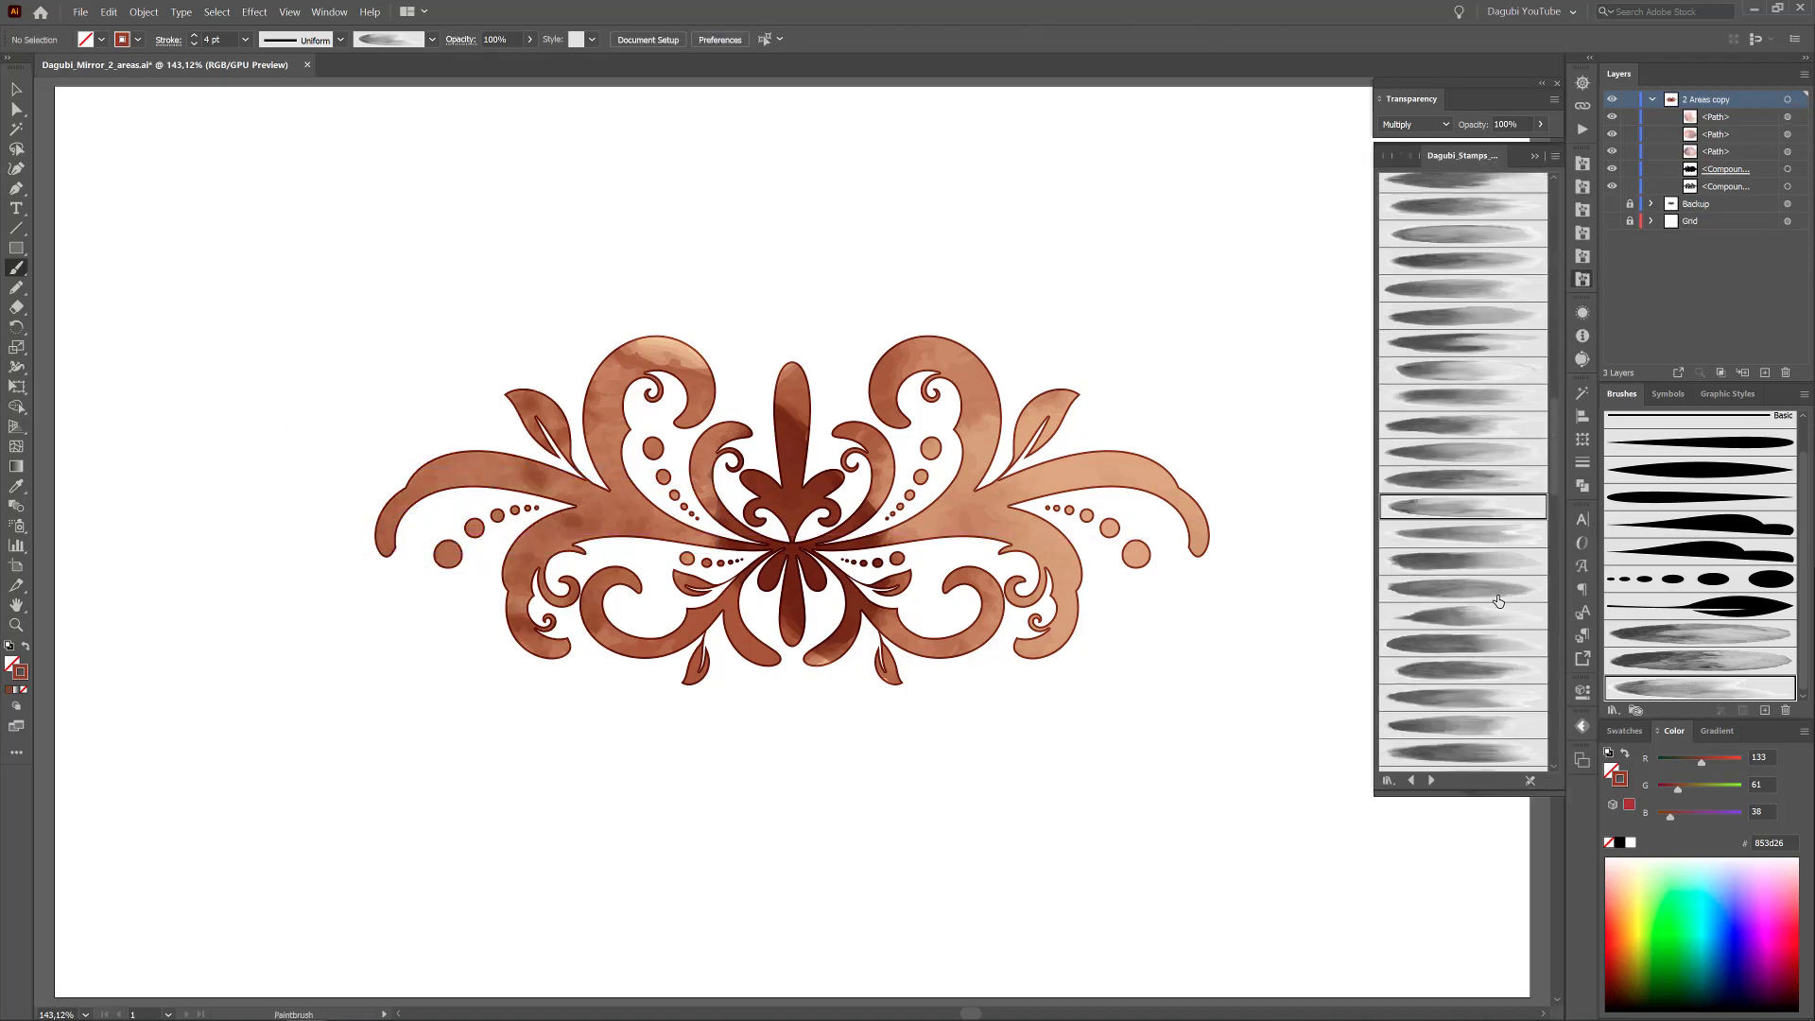
{"action": "left_click", "coordinate": [1468, 651]}
{"action": "left_click_drag", "start_coordinate": [1301, 583], "coordinate": [1182, 520]}
{"action": "left_click_drag", "start_coordinate": [870, 484], "coordinate": [867, 486]}
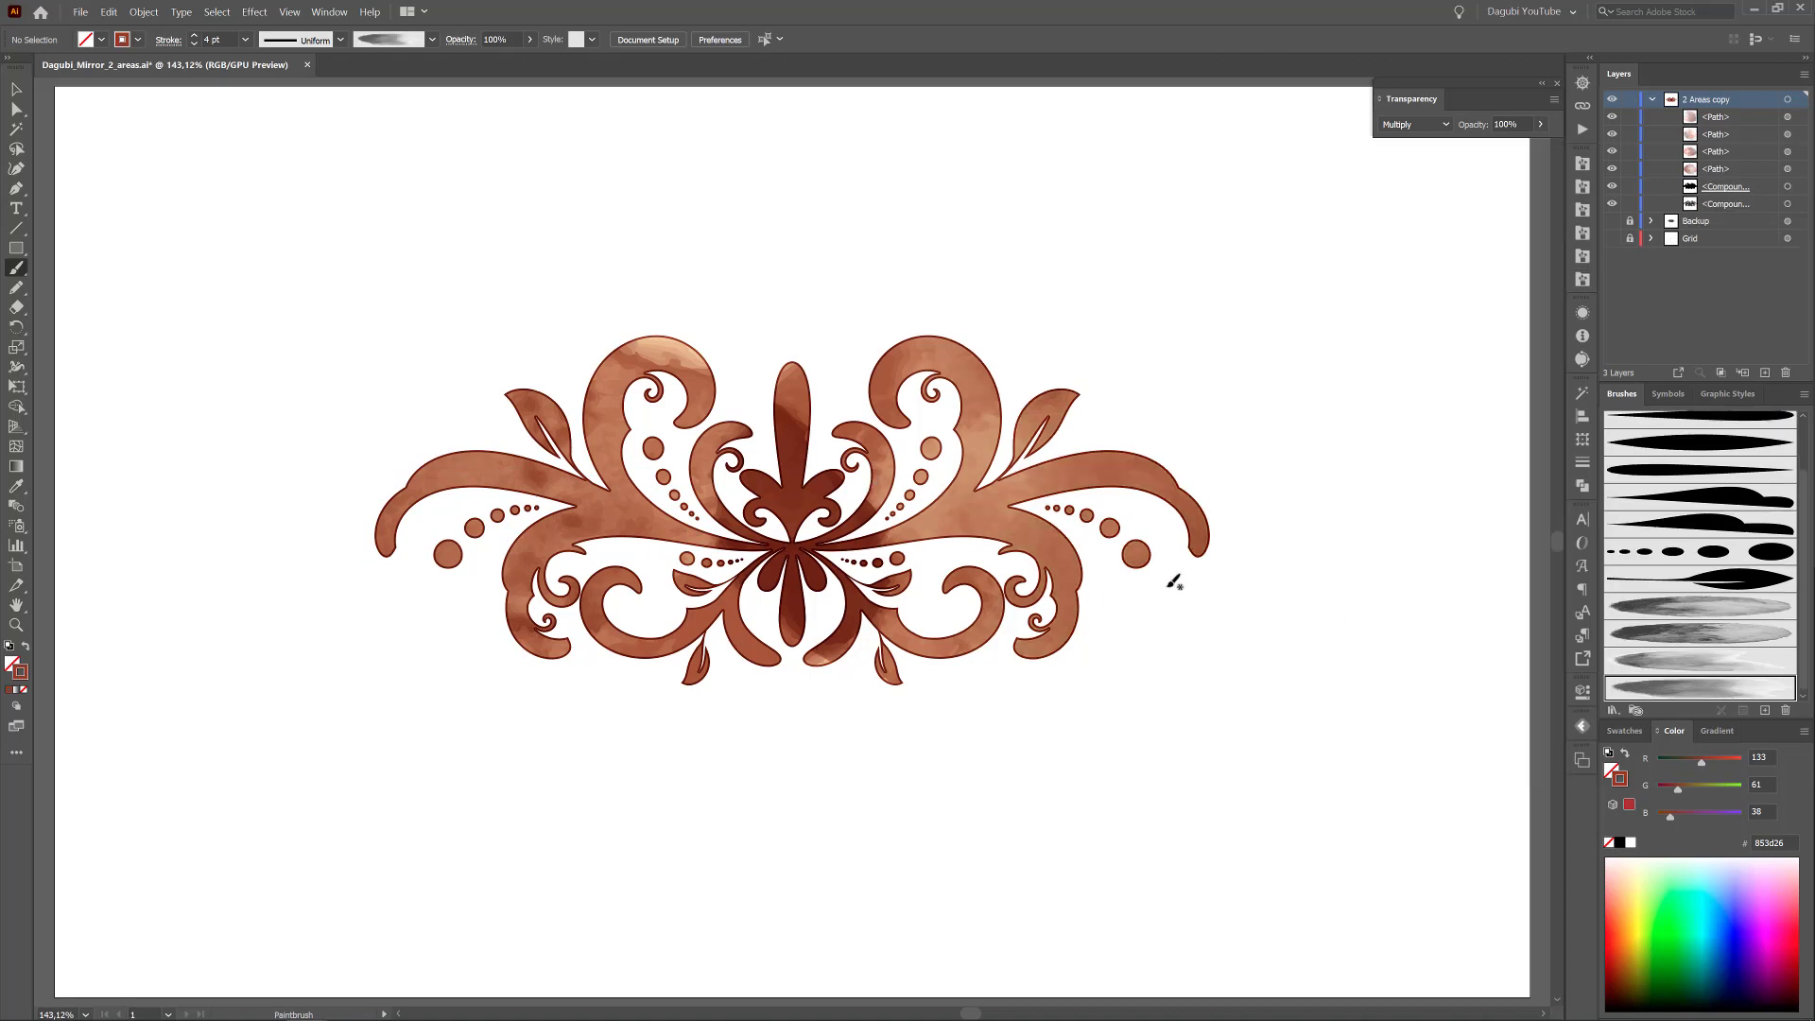
- Reposition the long wash stroke over the ornament's left half and increase its stroke weight to 4.6 pt
{"action": "left_click_drag", "start_coordinate": [601, 401], "coordinate": [609, 376]}
{"action": "left_click", "coordinate": [193, 36]}
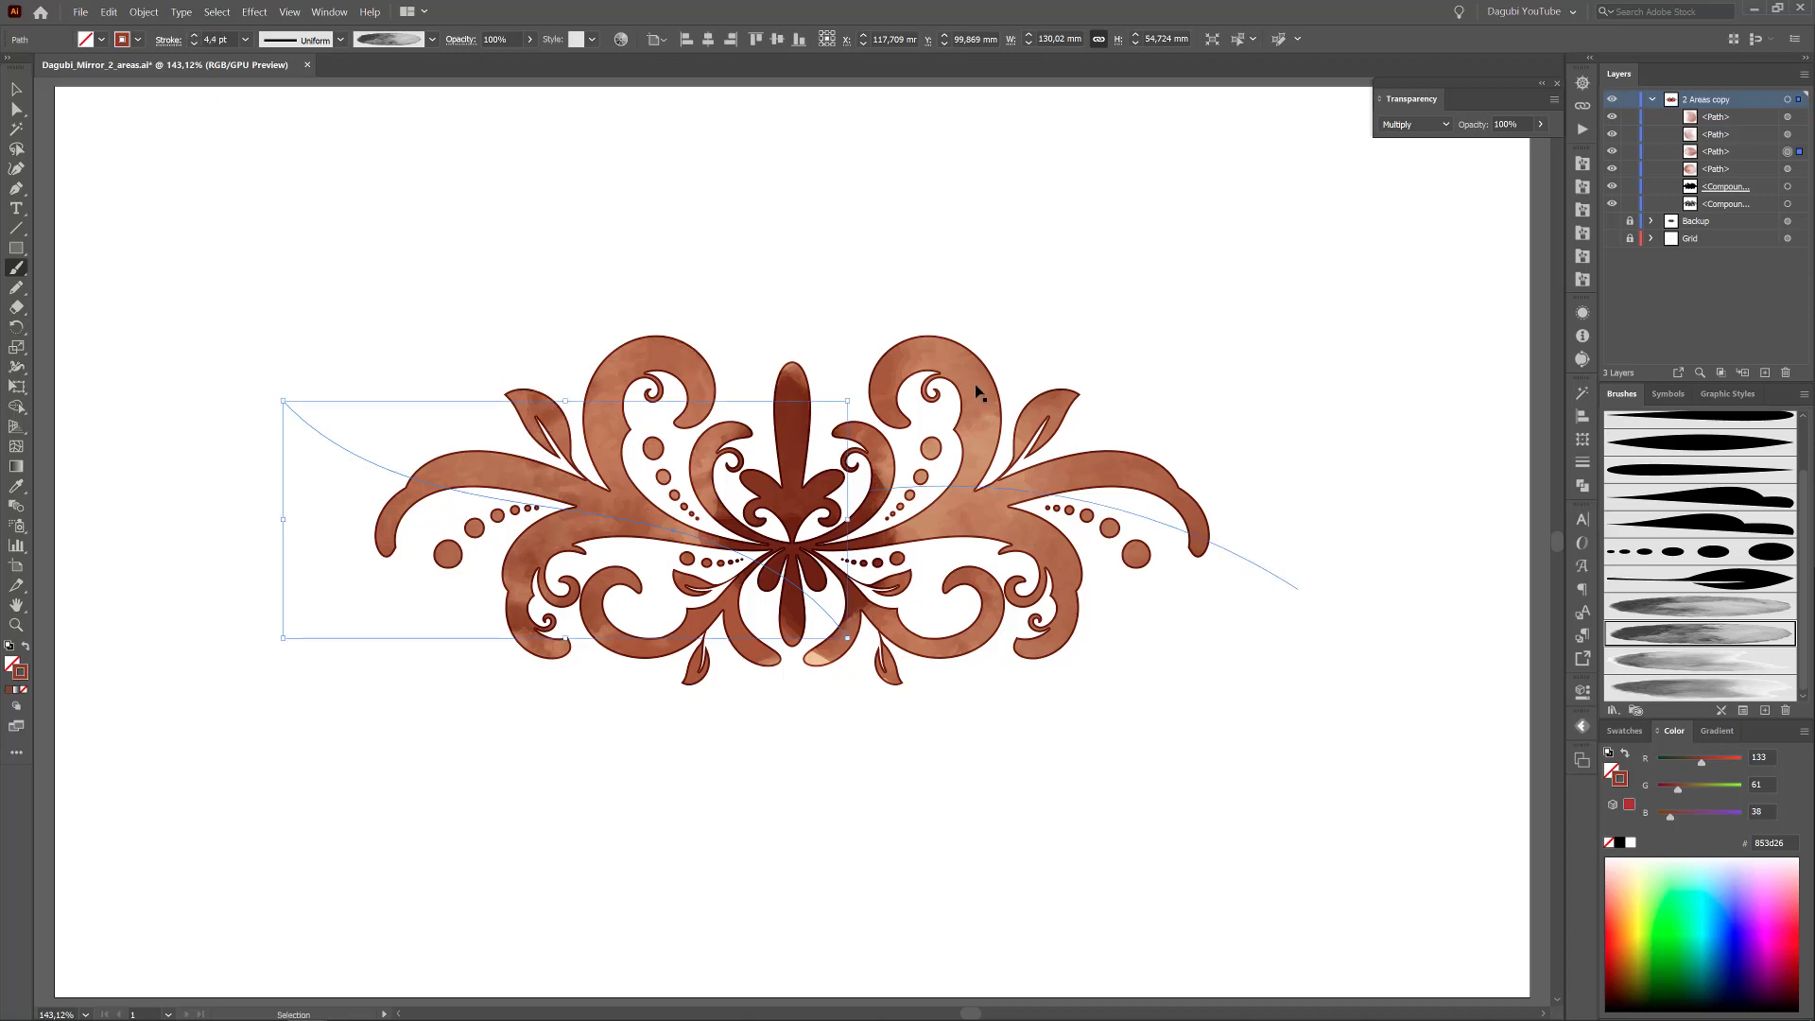
{"action": "left_click", "coordinate": [1130, 516], "text": "ctrl"}
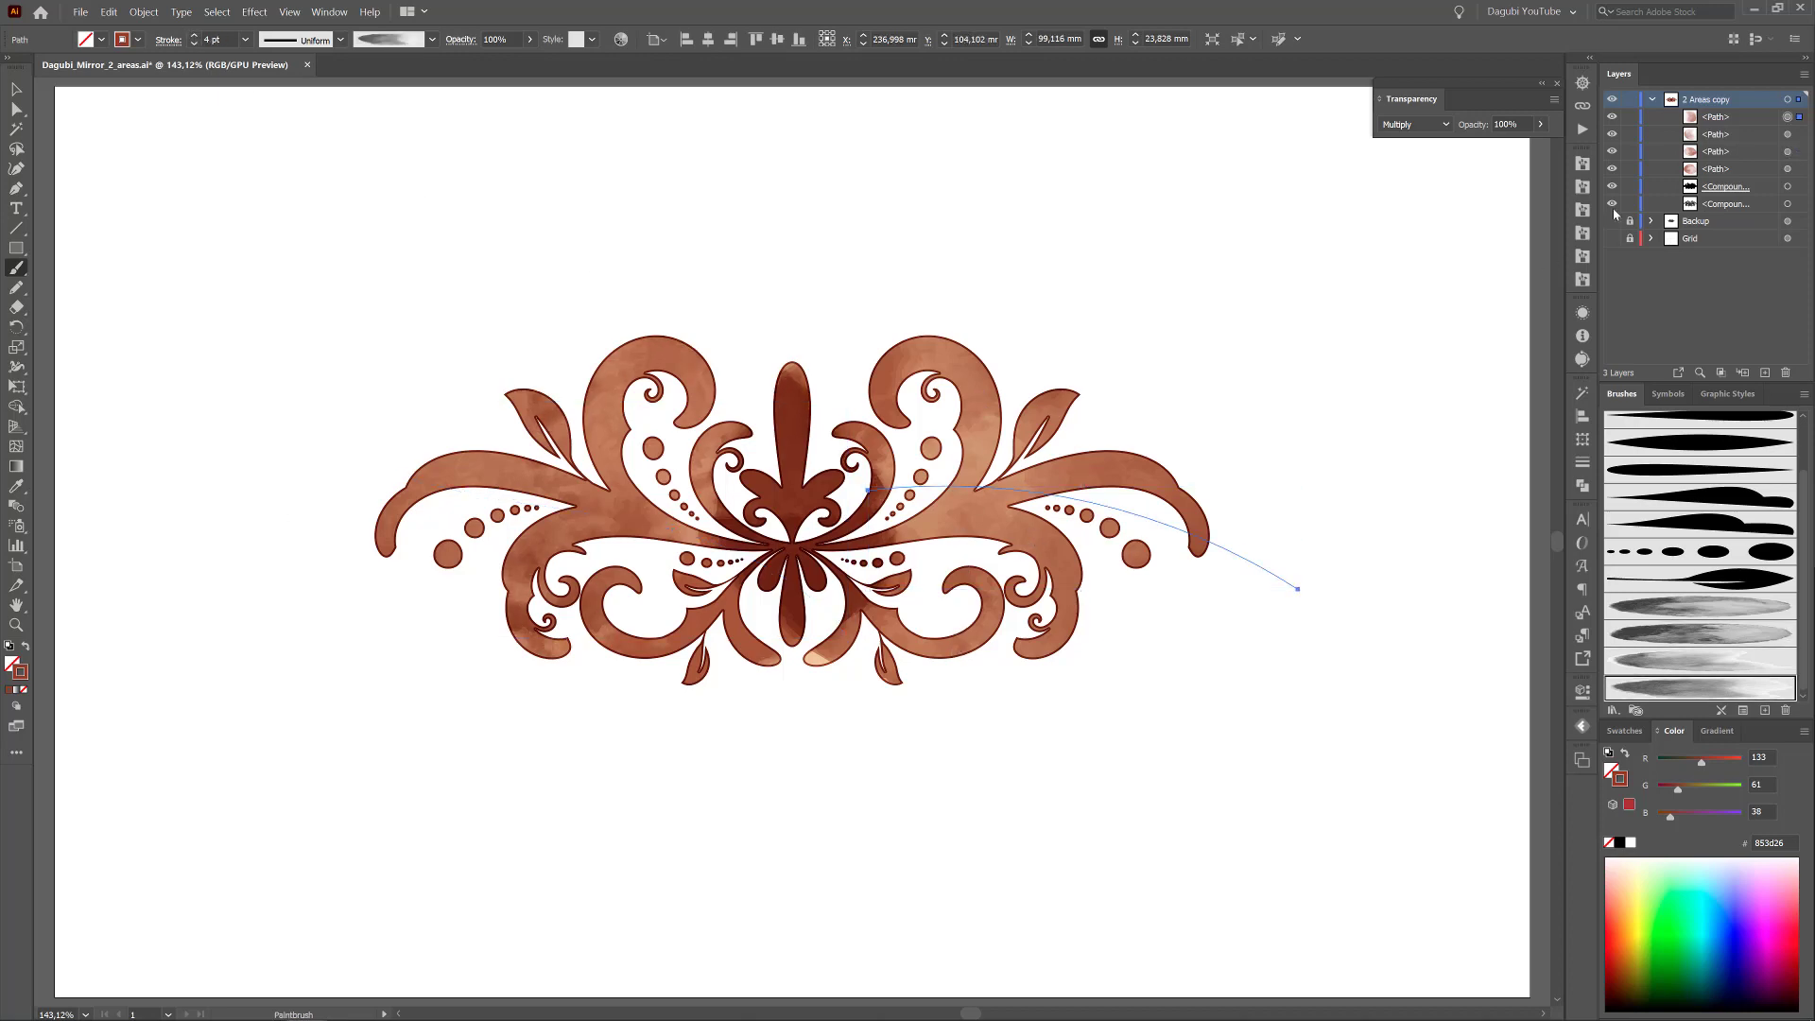
{"action": "left_click", "coordinate": [1787, 153]}
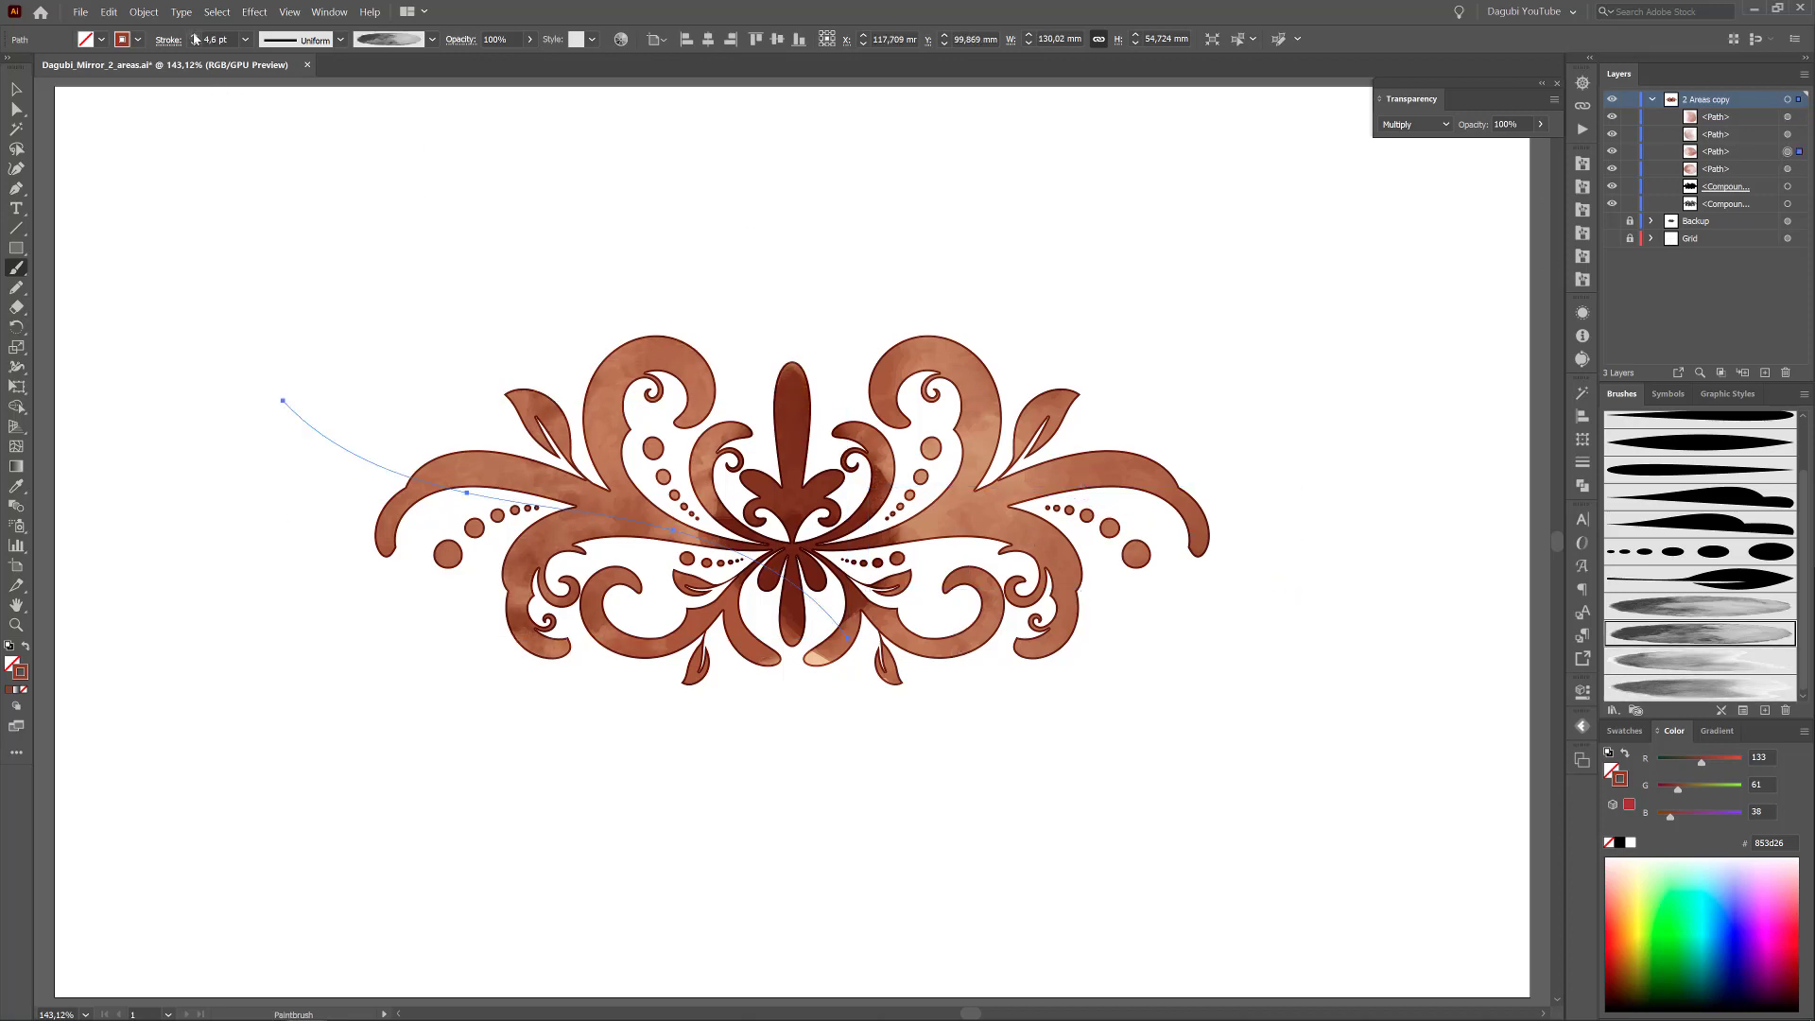
- Finish the left wash stroke's weight at 4.6 pt, set the right wash stroke's weight to 4.3 pt, and deselect
{"action": "left_click", "coordinate": [194, 36]}
{"action": "left_click", "coordinate": [194, 36]}
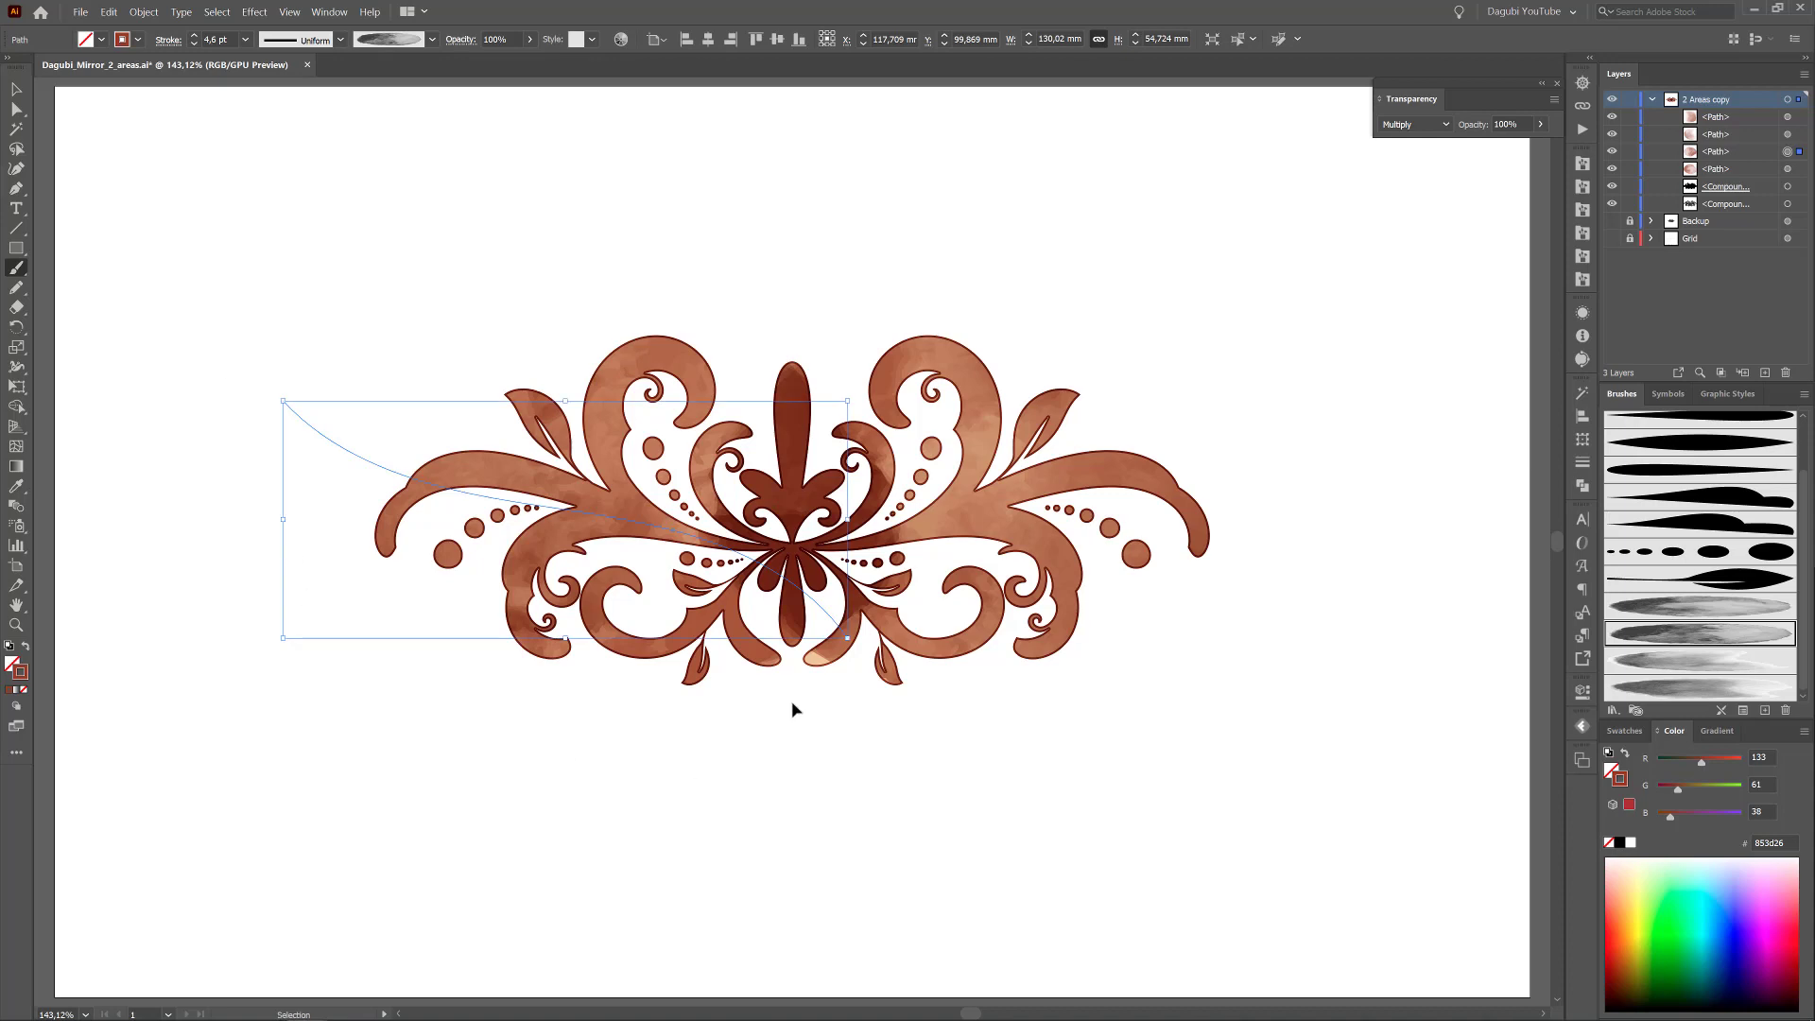
{"action": "left_click", "coordinate": [1787, 169]}
{"action": "left_click", "coordinate": [196, 37]}
{"action": "left_click", "coordinate": [196, 37]}
{"action": "left_click", "coordinate": [196, 37]}
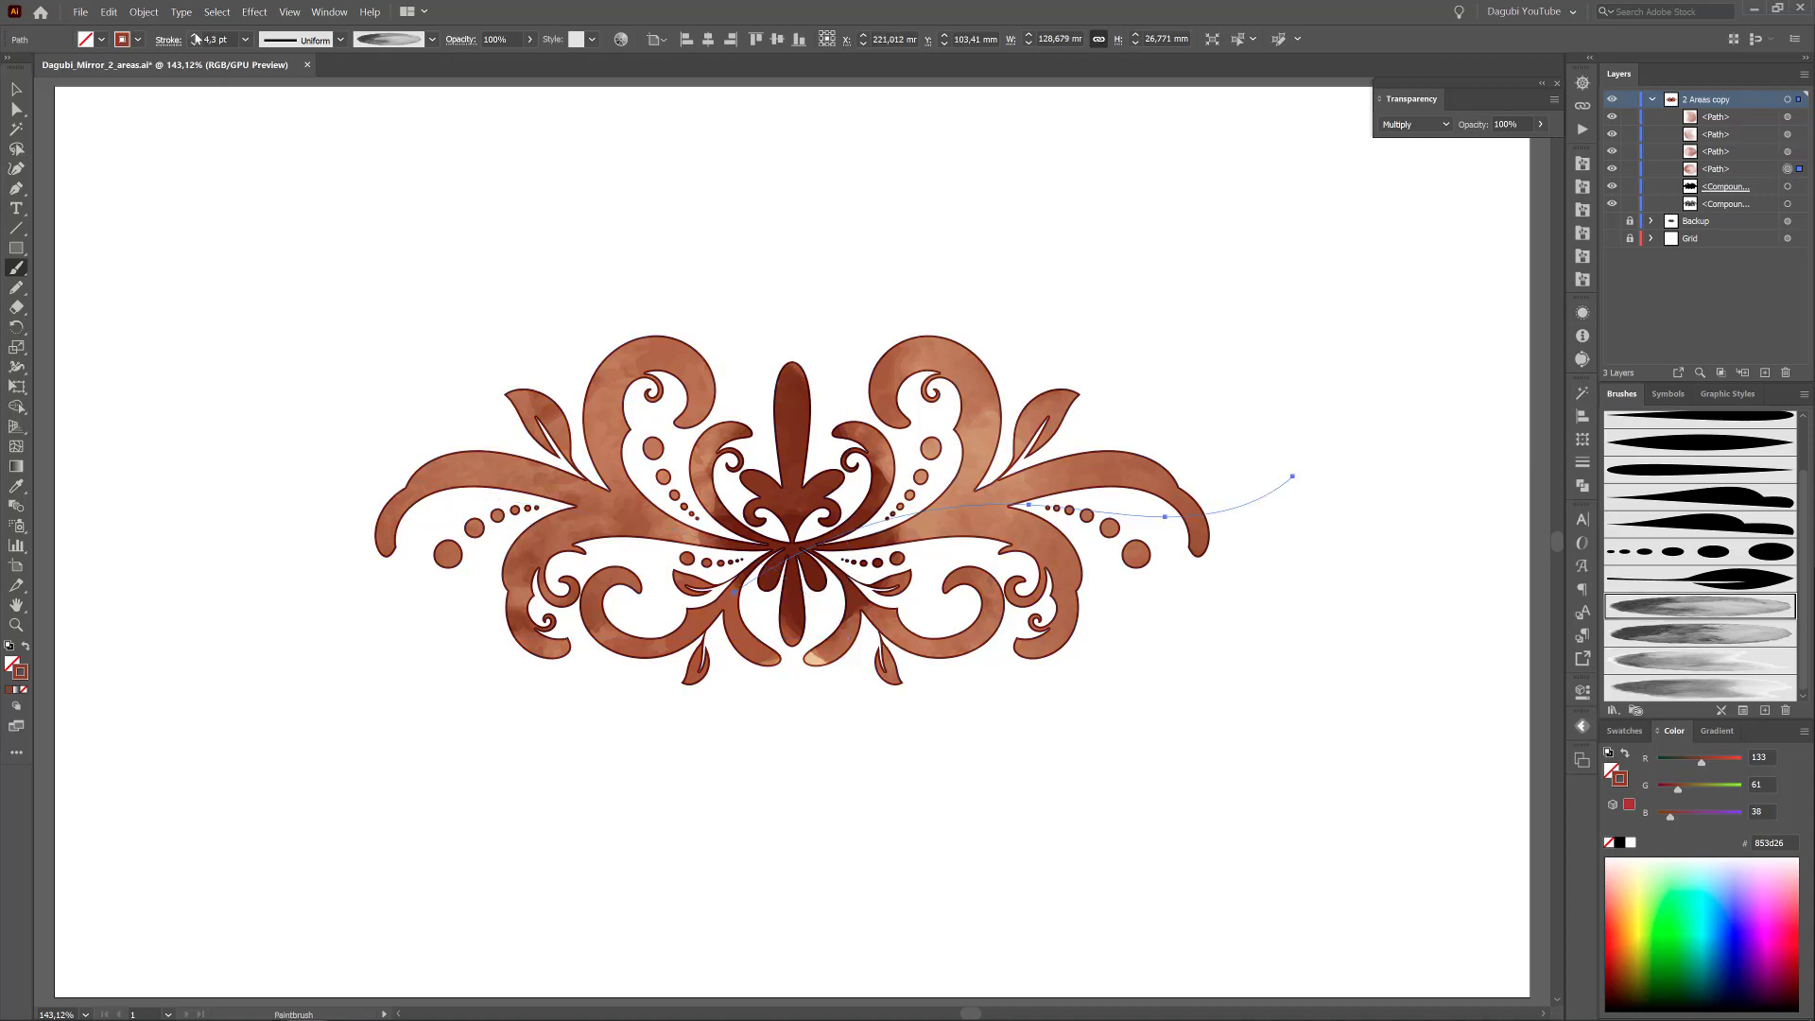
{"action": "key", "text": "ctrl"}
{"action": "left_click", "coordinate": [1352, 776], "text": "ctrl"}
- Paint 2 pt strokes with a softer fading wash brush over the ornament's right tip, left tip and lower-left curl
{"action": "left_click", "coordinate": [1684, 664]}
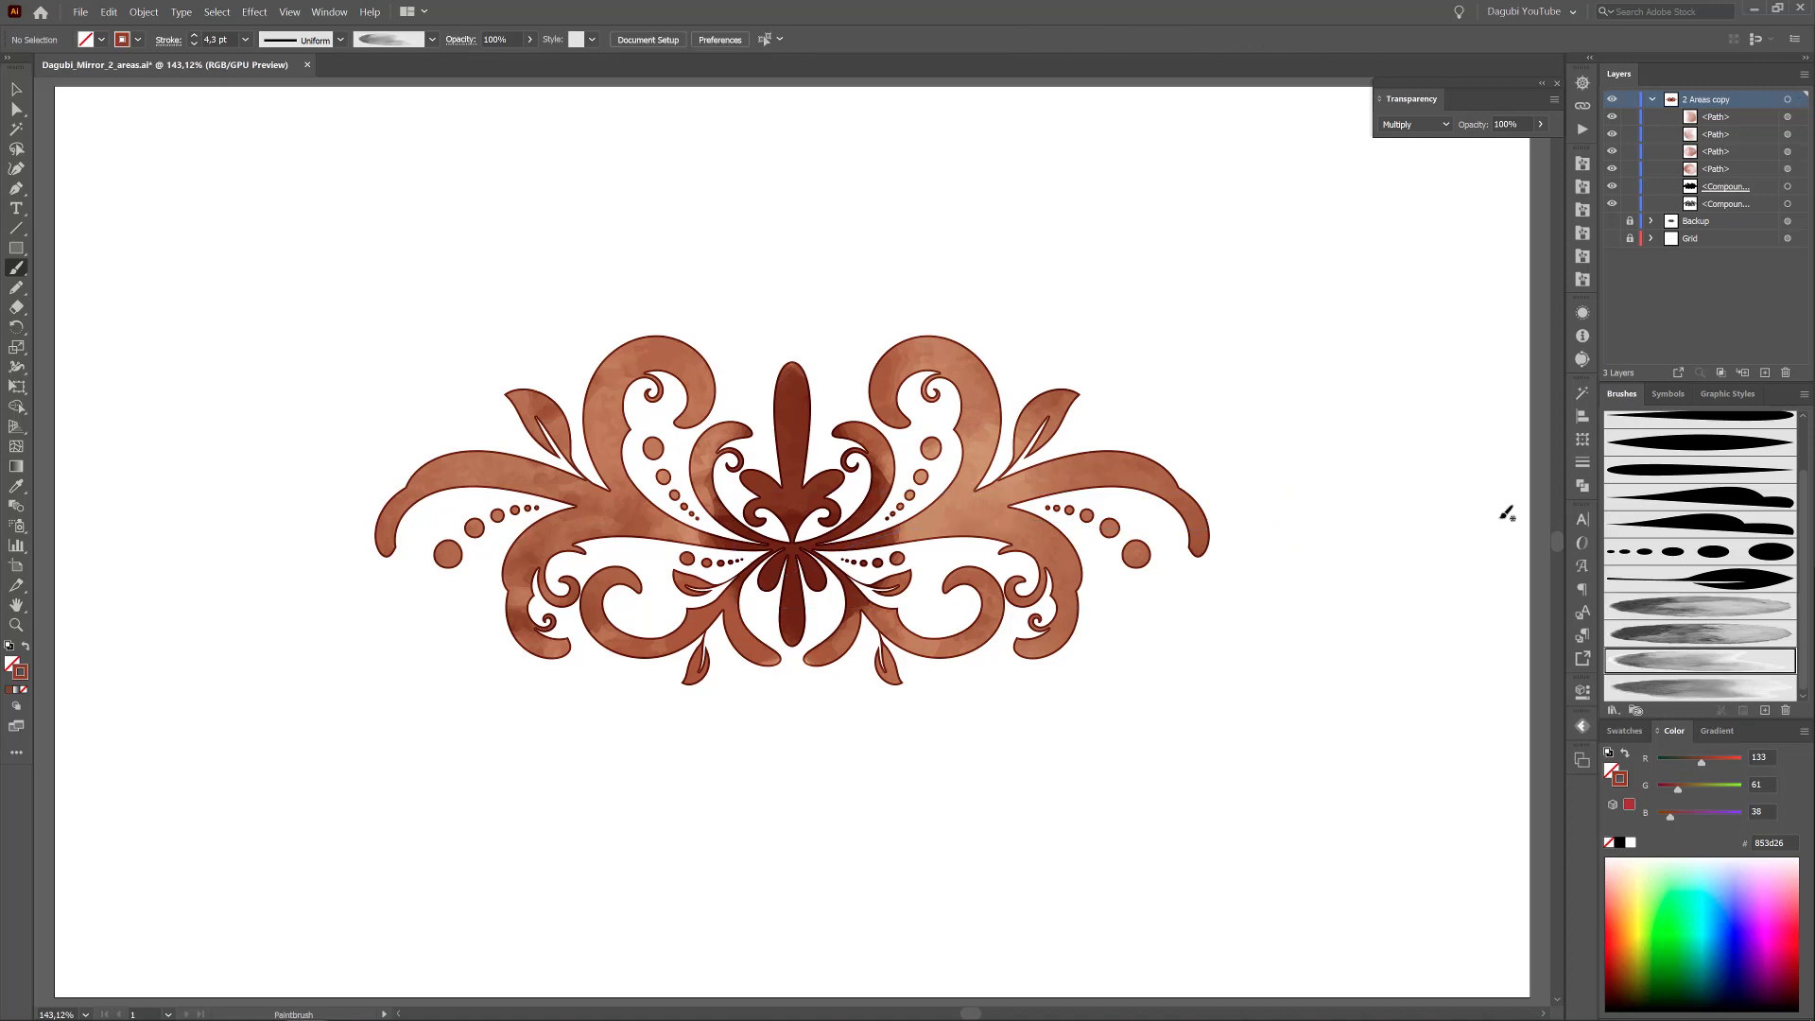
{"action": "left_click", "coordinate": [1582, 462]}
{"action": "left_click", "coordinate": [1434, 417]}
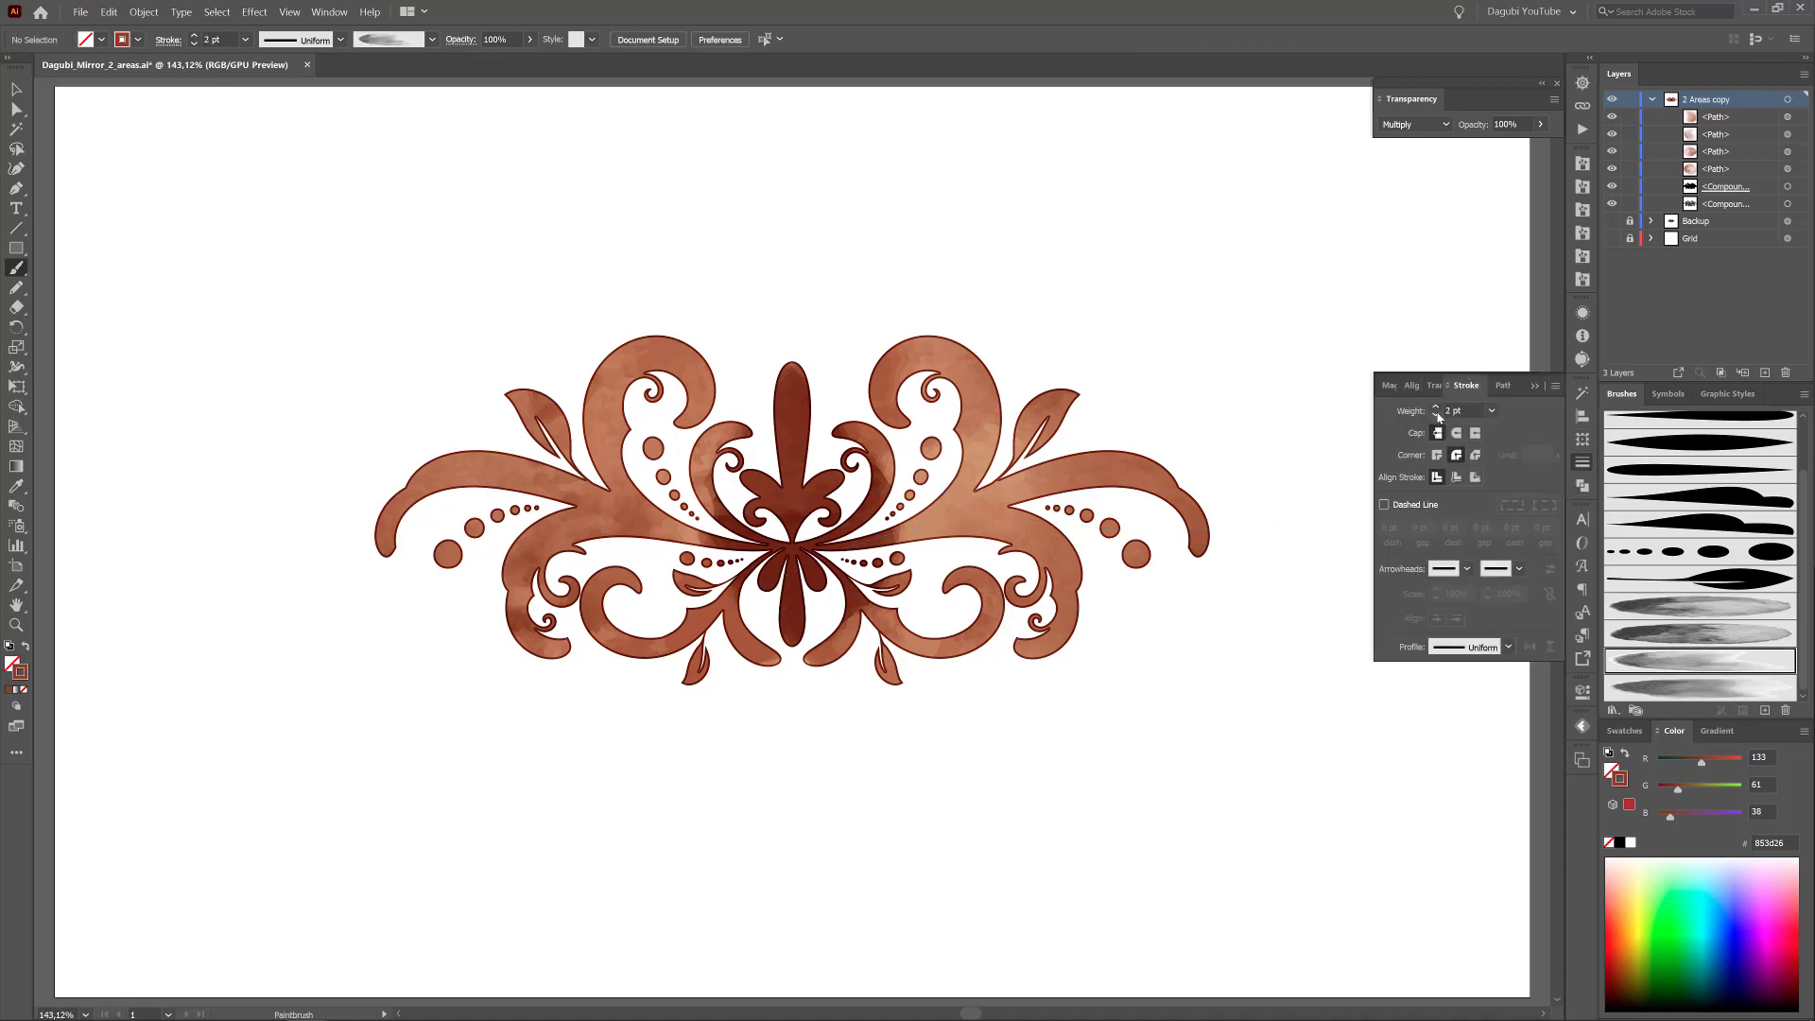
{"action": "left_click", "coordinate": [1539, 388]}
{"action": "left_click_drag", "start_coordinate": [1172, 465], "coordinate": [1205, 553]}
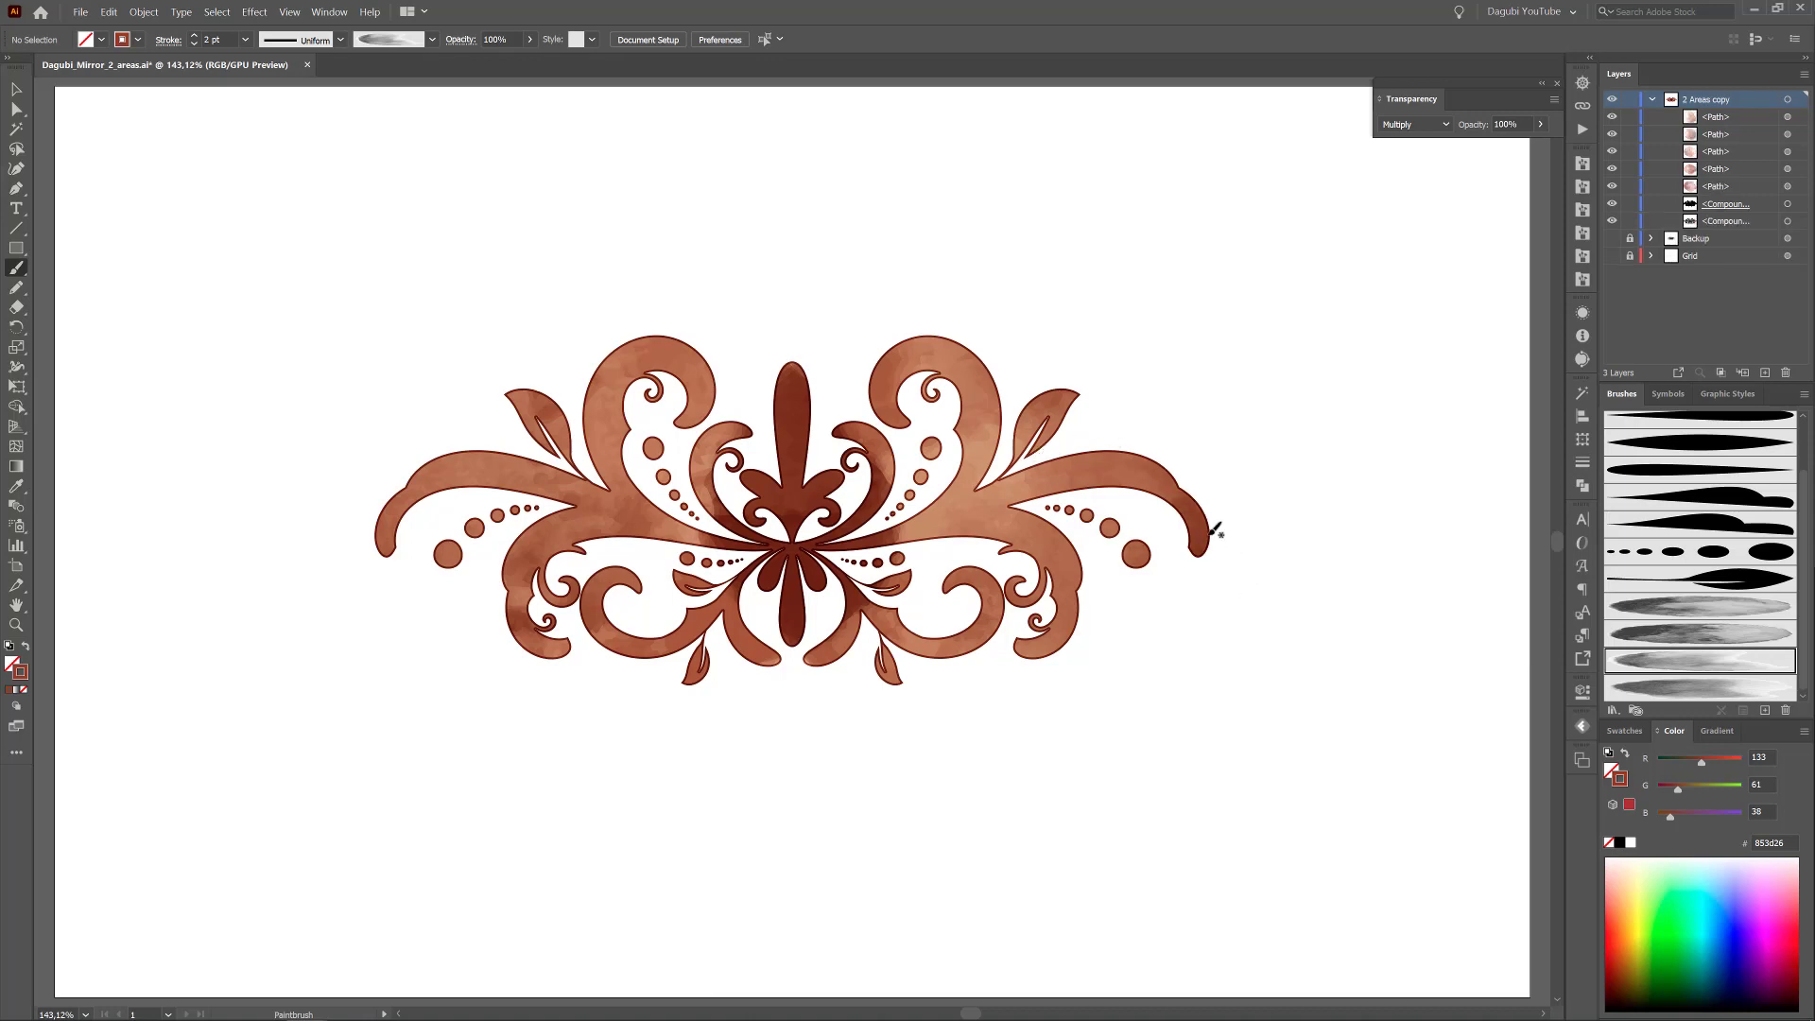
{"action": "left_click", "coordinate": [1170, 508], "text": "ctrl"}
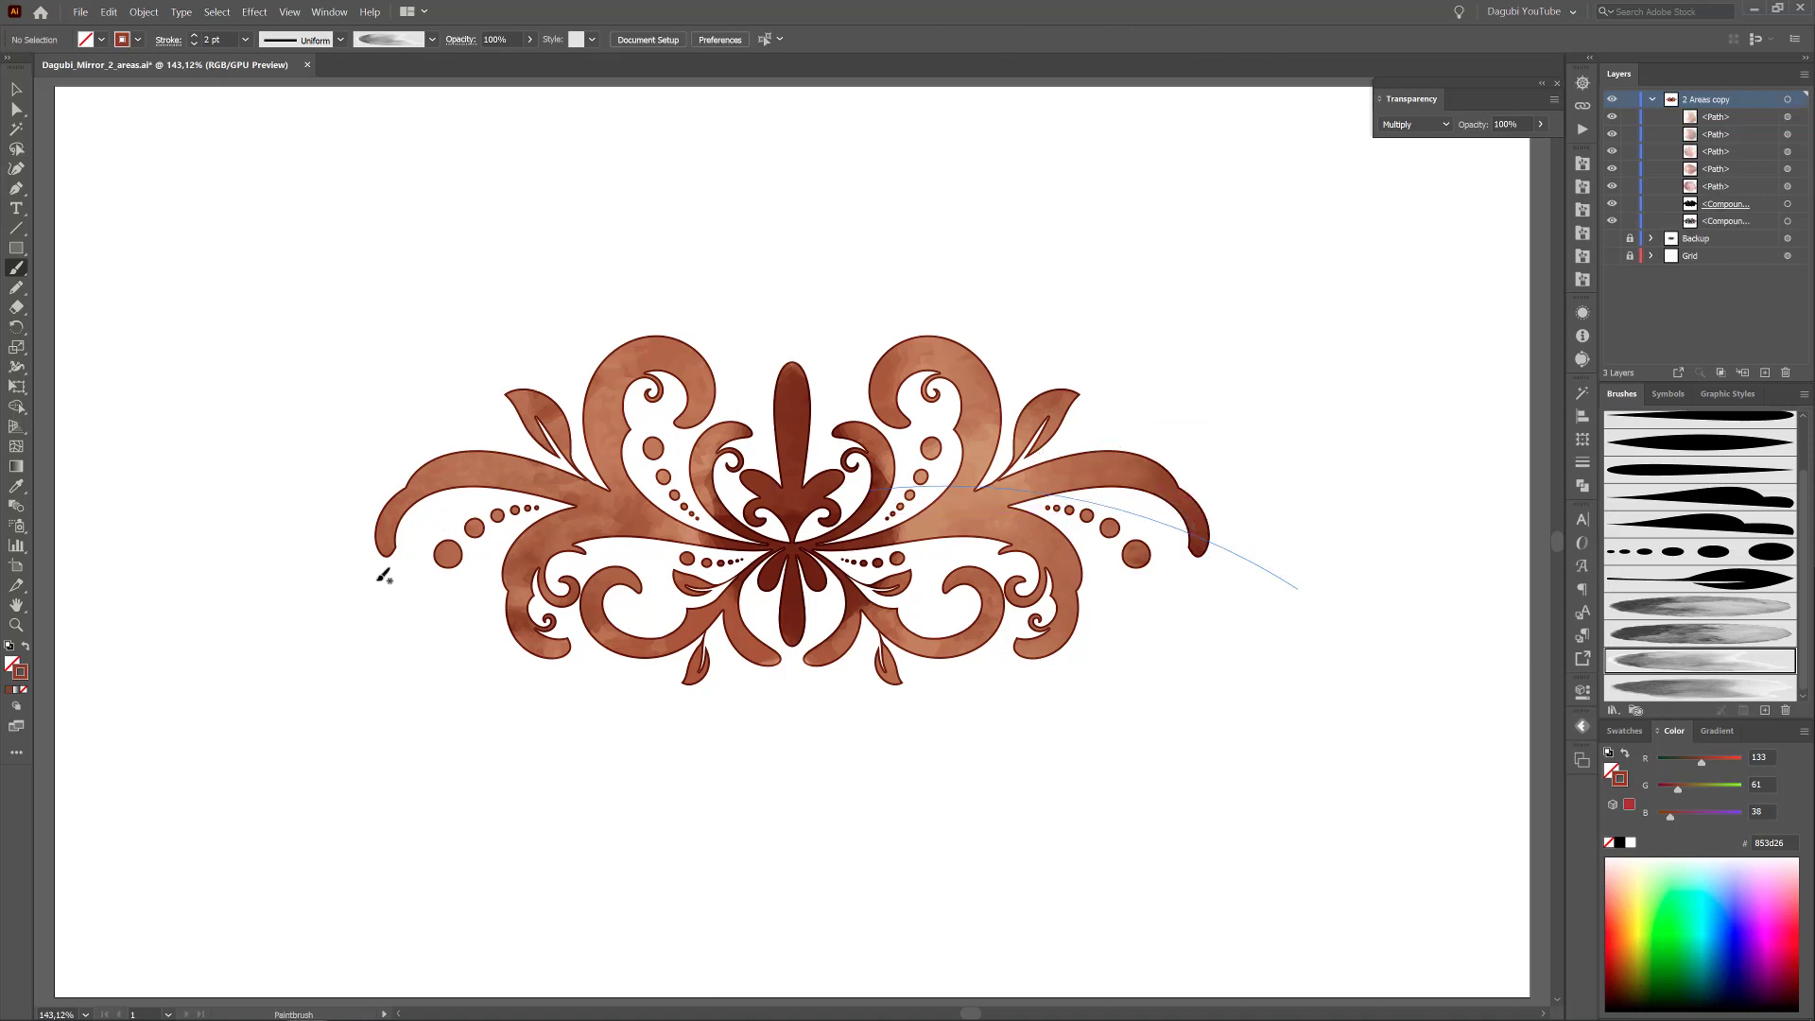
{"action": "left_click_drag", "start_coordinate": [479, 452], "coordinate": [380, 553]}
{"action": "left_click_drag", "start_coordinate": [546, 652], "coordinate": [565, 616]}
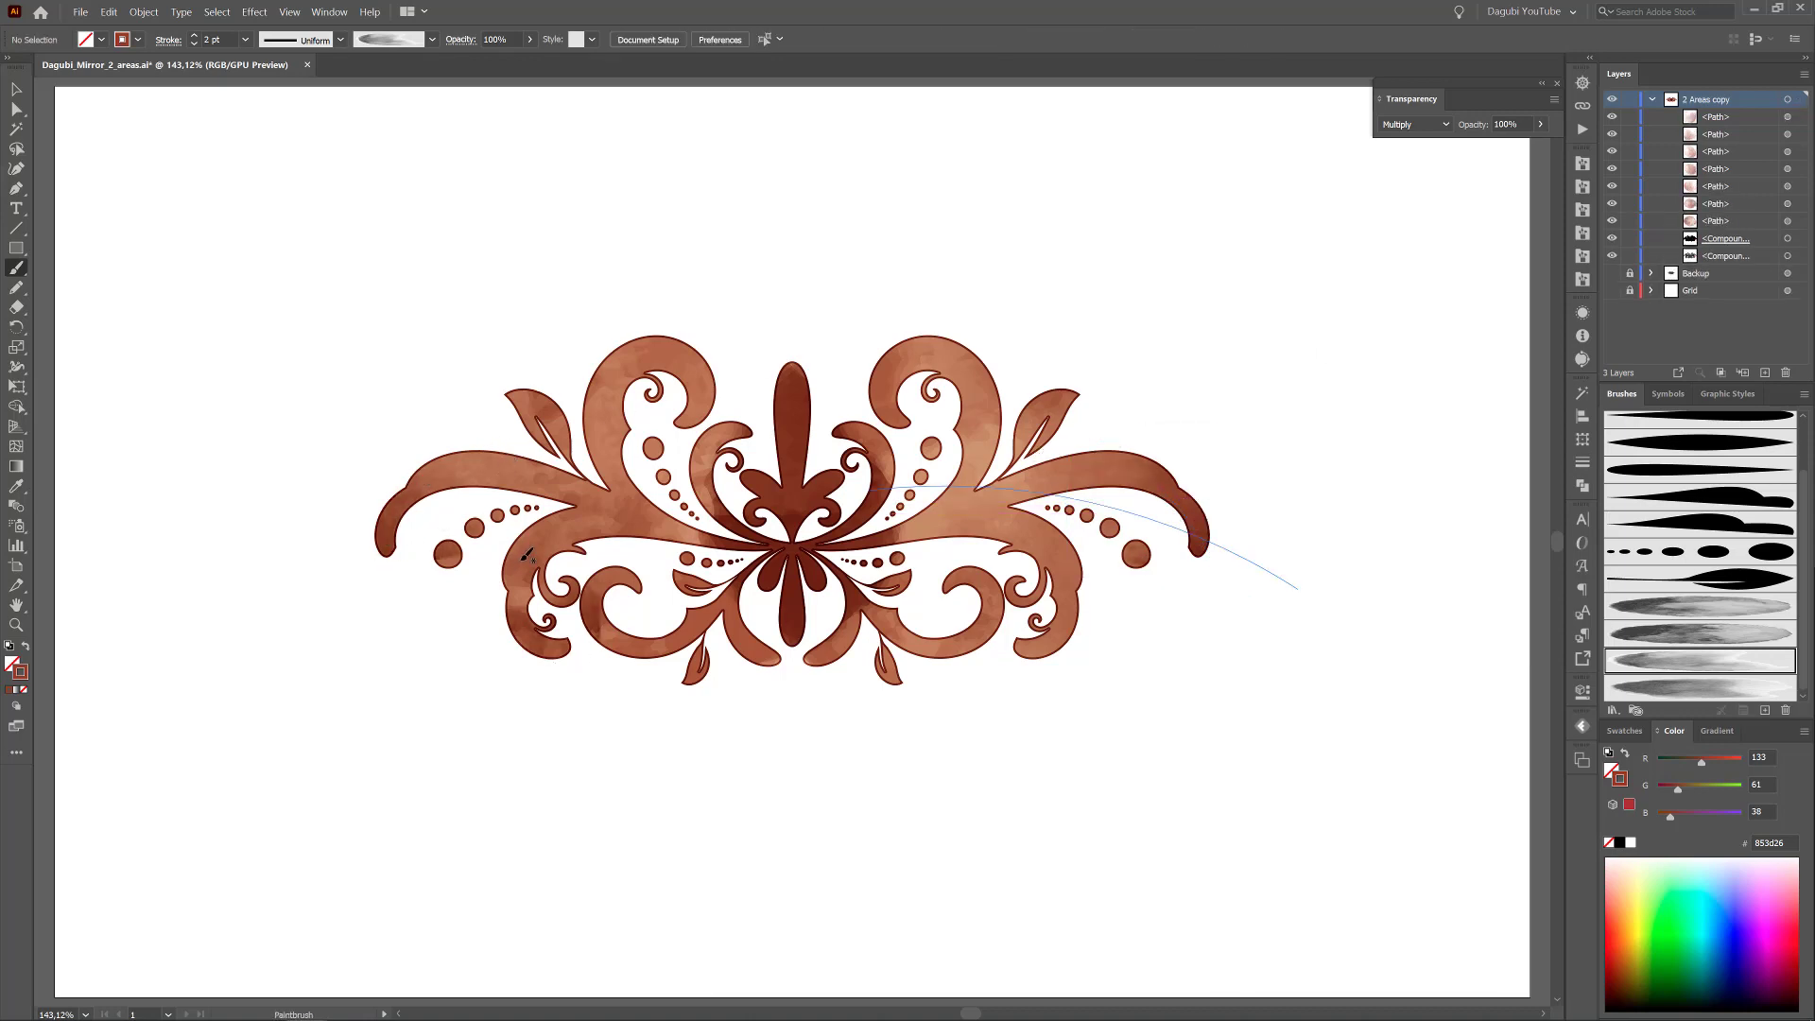
- Choose another fading wash brush and paint strokes over both upper curls, from the center to the right, and over the left tip
{"action": "left_click", "coordinate": [1676, 687]}
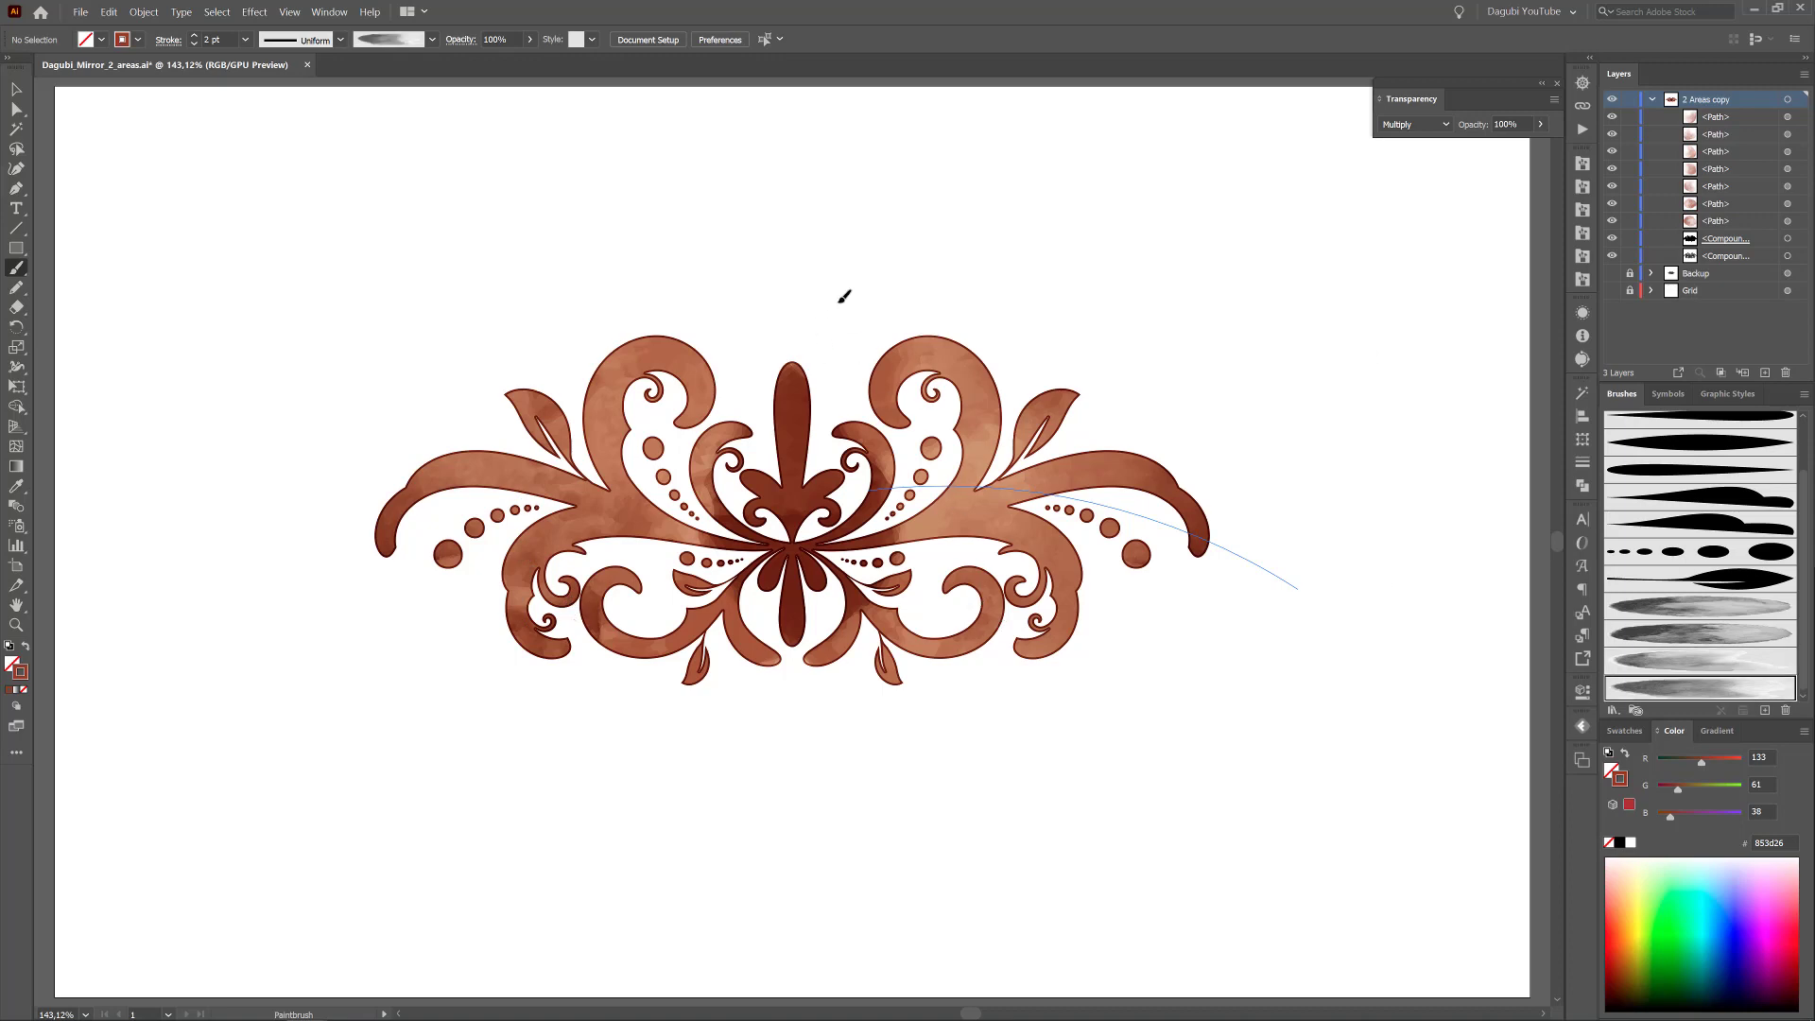
{"action": "left_click_drag", "start_coordinate": [872, 339], "coordinate": [988, 425]}
{"action": "left_click_drag", "start_coordinate": [716, 336], "coordinate": [605, 445]}
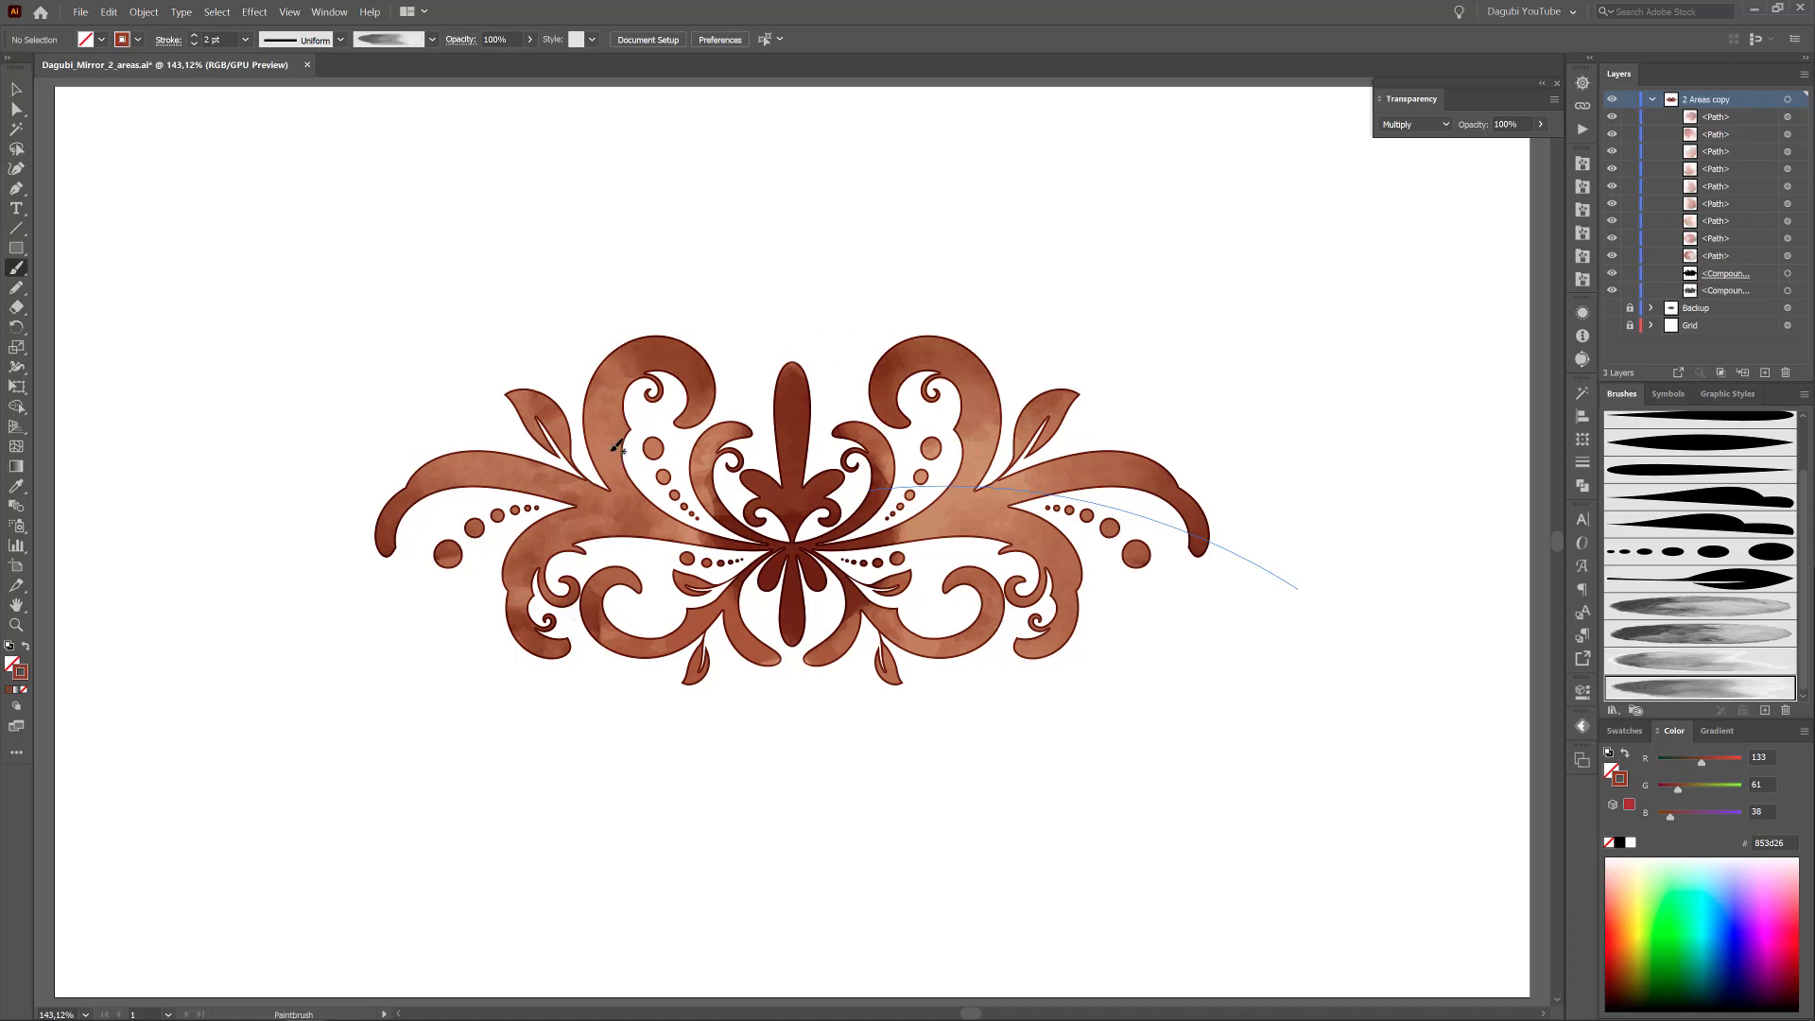
{"action": "left_click_drag", "start_coordinate": [816, 538], "coordinate": [998, 501]}
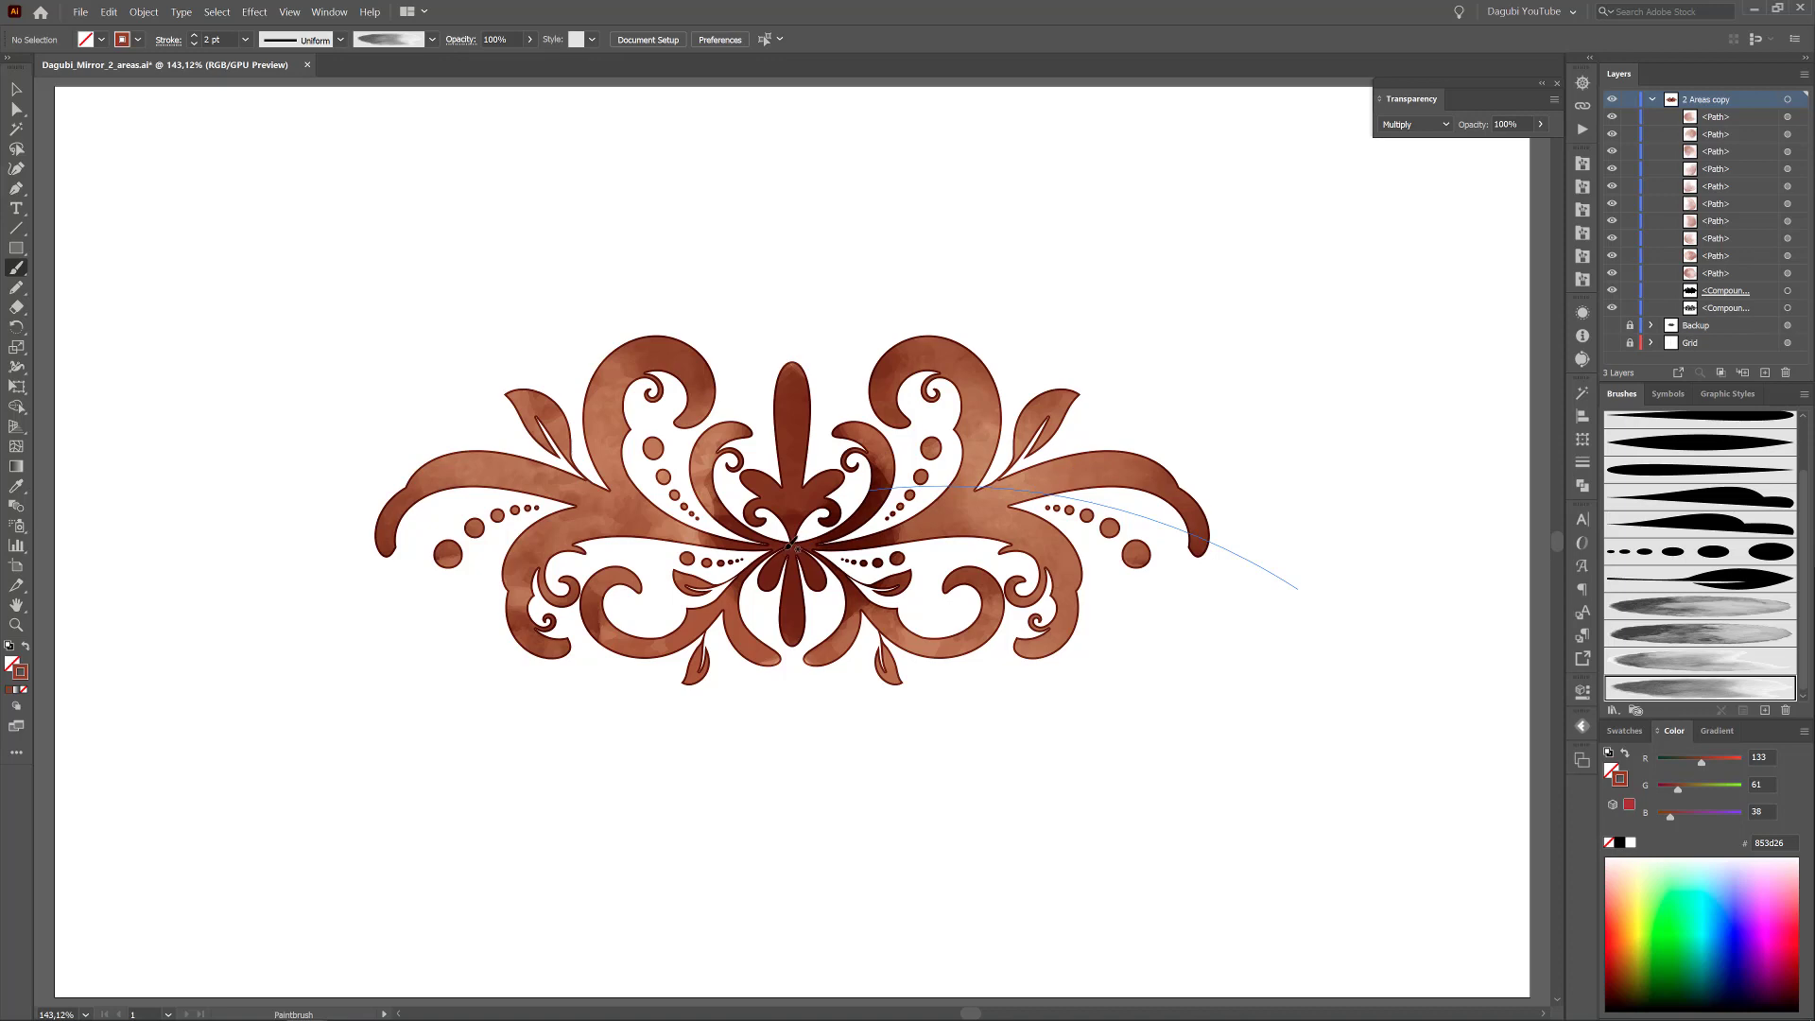
{"action": "left_click_drag", "start_coordinate": [376, 557], "coordinate": [499, 451]}
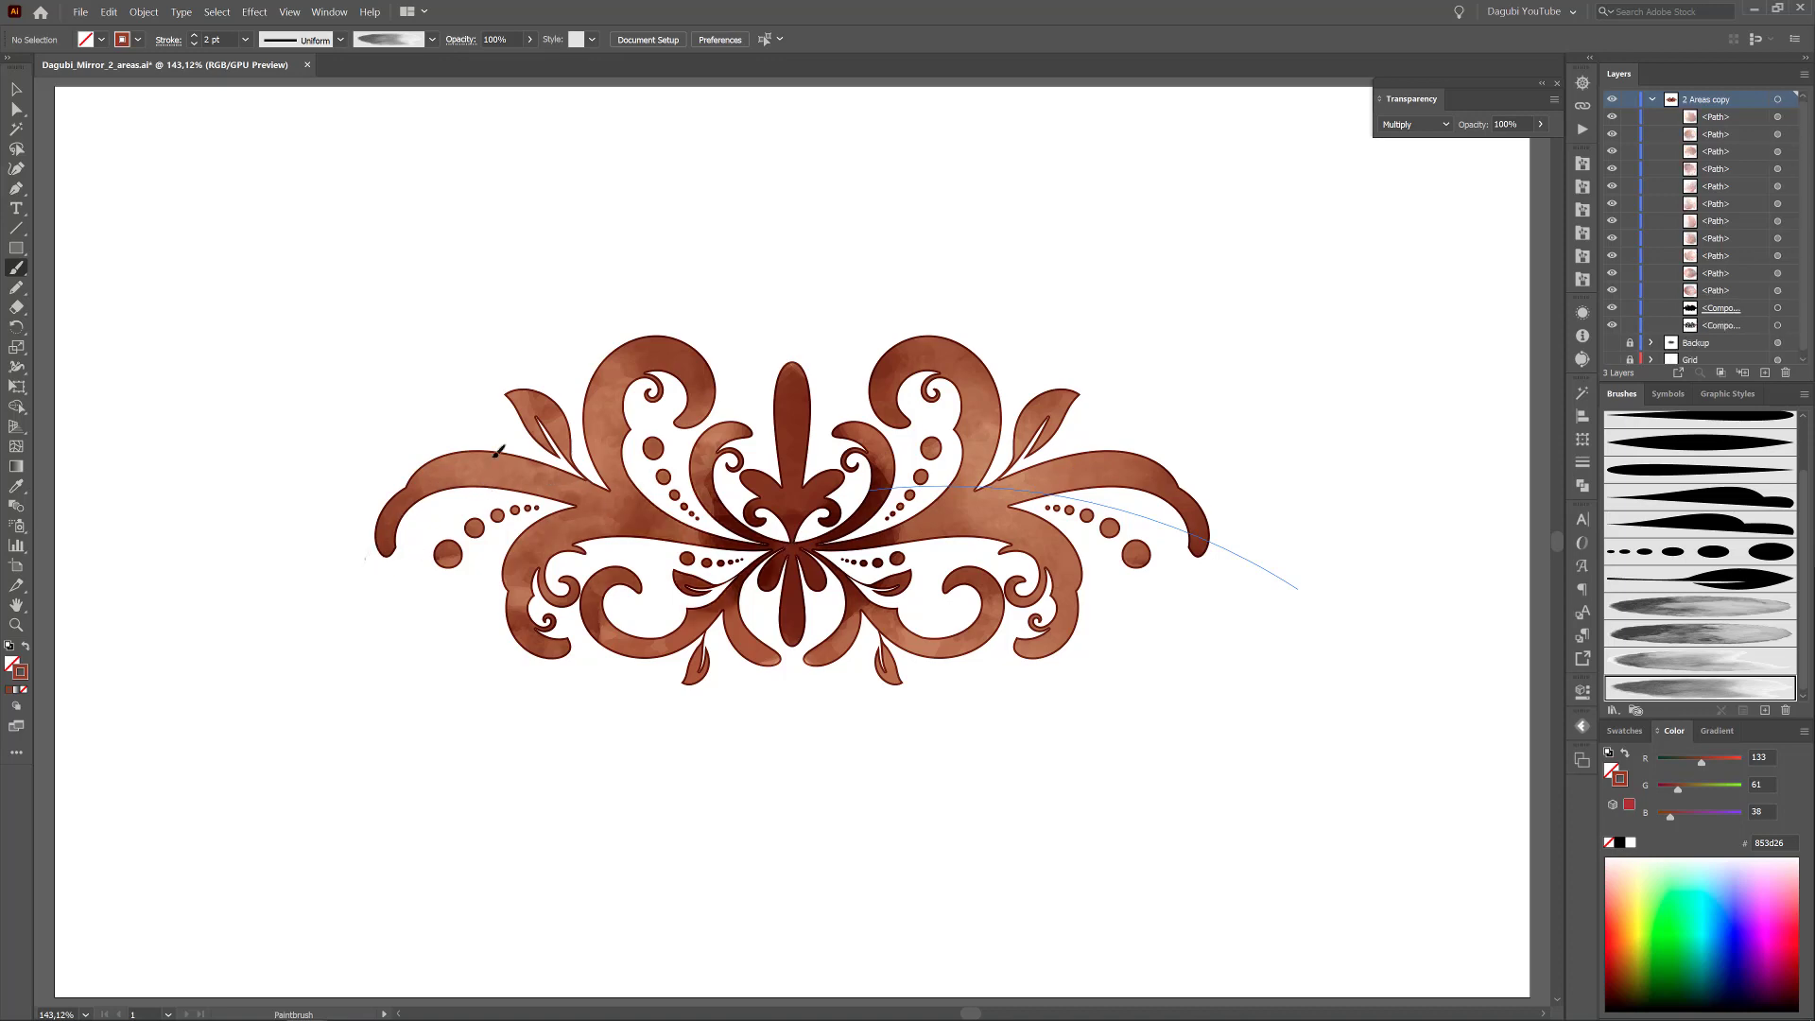
- Switch back to the softer fading wash brush and shade the ornament's lower-right curl and the area left of its center
{"action": "left_click", "coordinate": [1701, 666]}
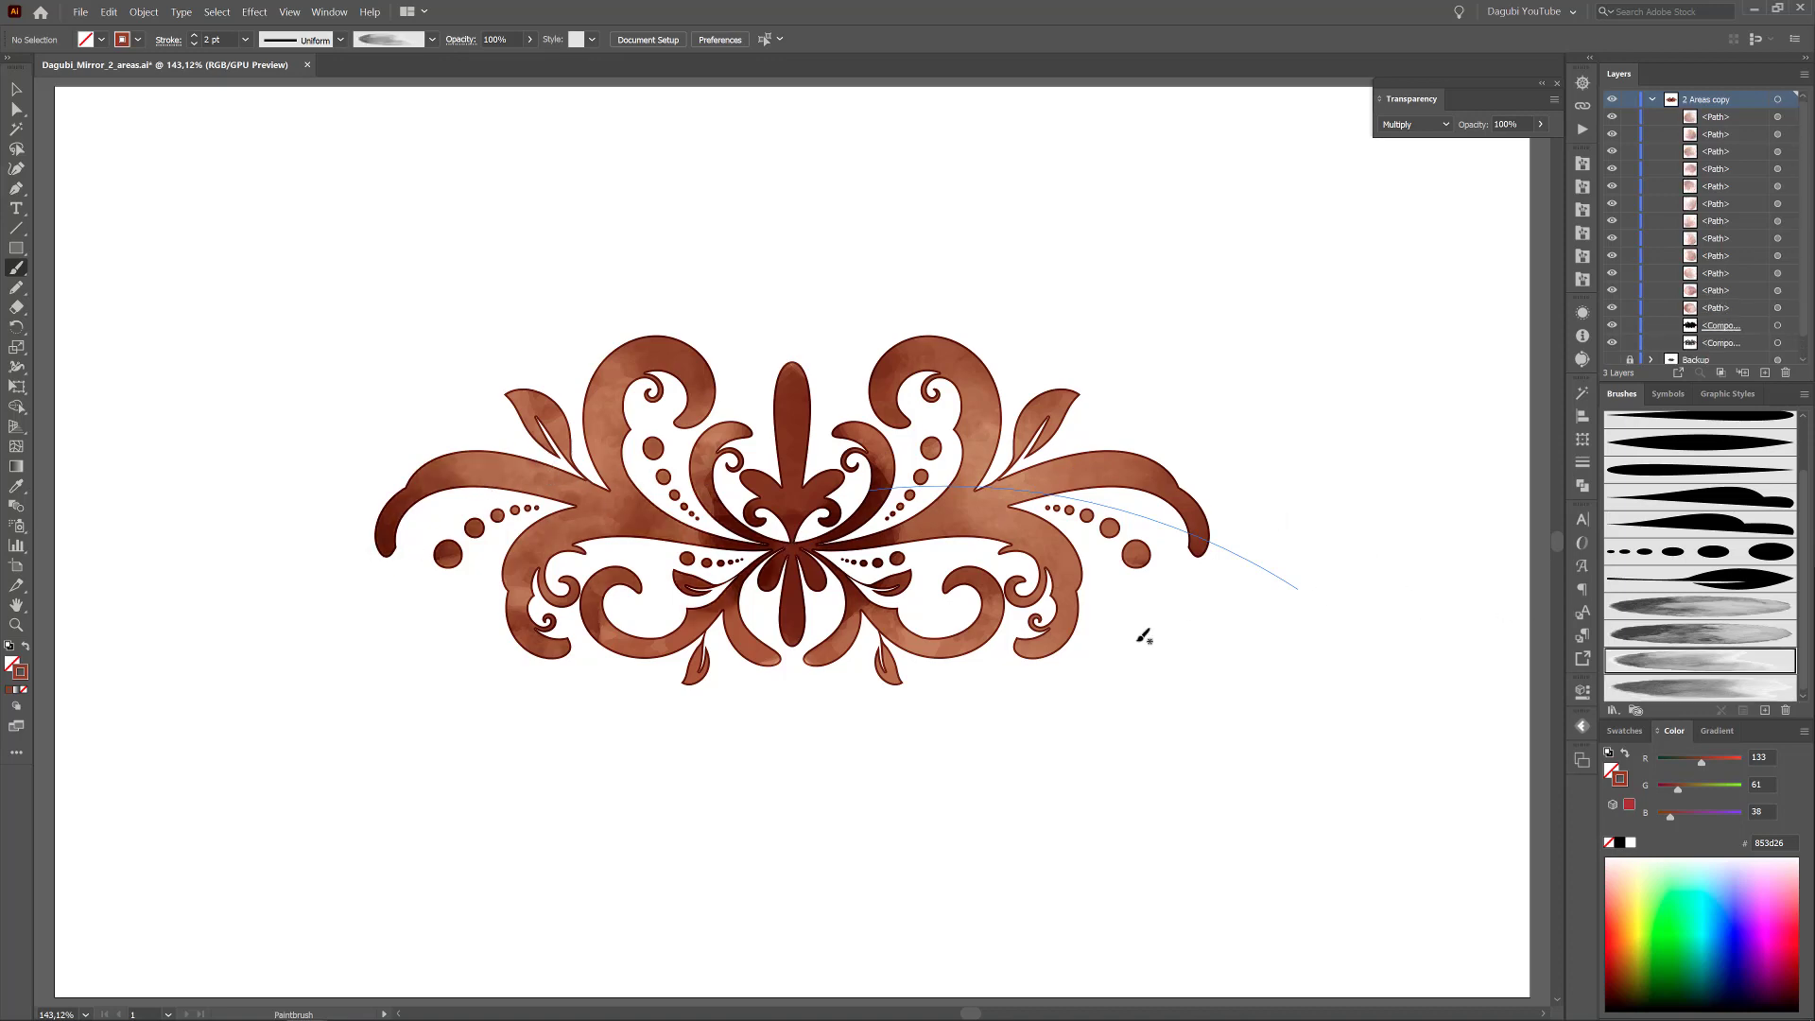
{"action": "mouse_move", "coordinate": [966, 696]}
{"action": "left_mouse_down"}
{"action": "mouse_move", "coordinate": [1076, 624]}
{"action": "mouse_move", "coordinate": [1094, 541]}
{"action": "left_mouse_up"}
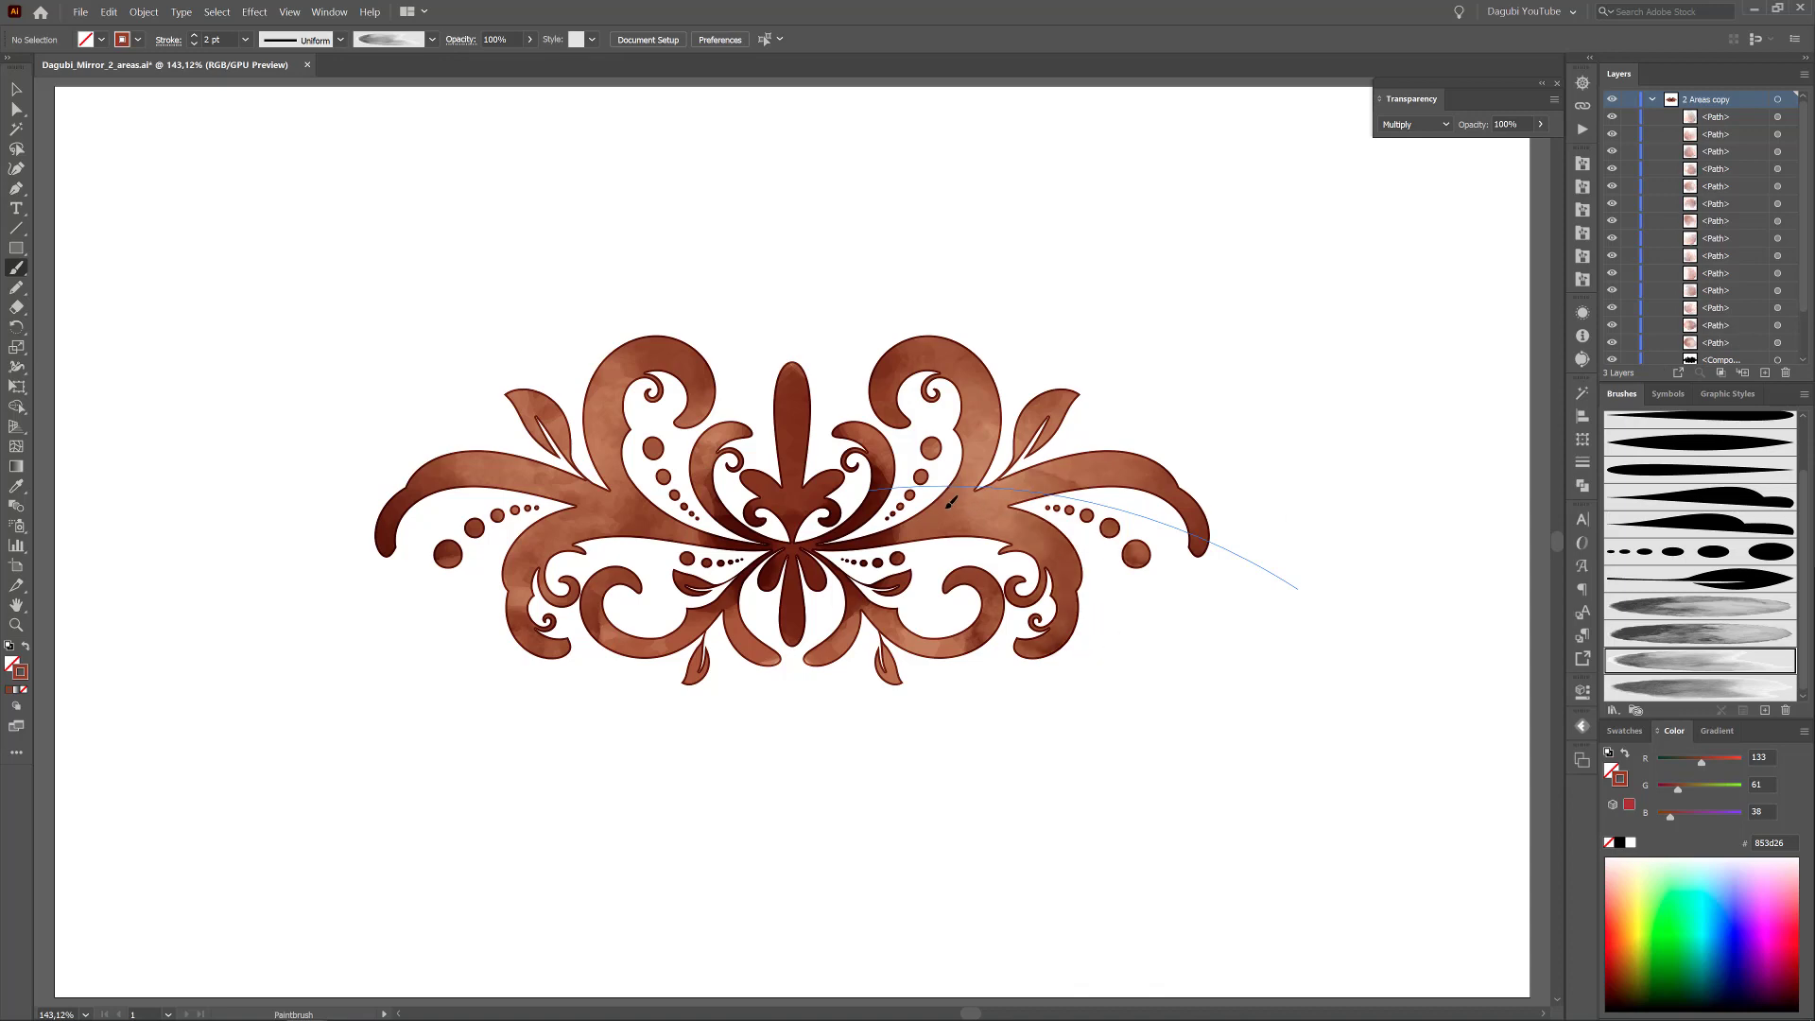
{"action": "left_click_drag", "start_coordinate": [716, 548], "coordinate": [718, 554]}
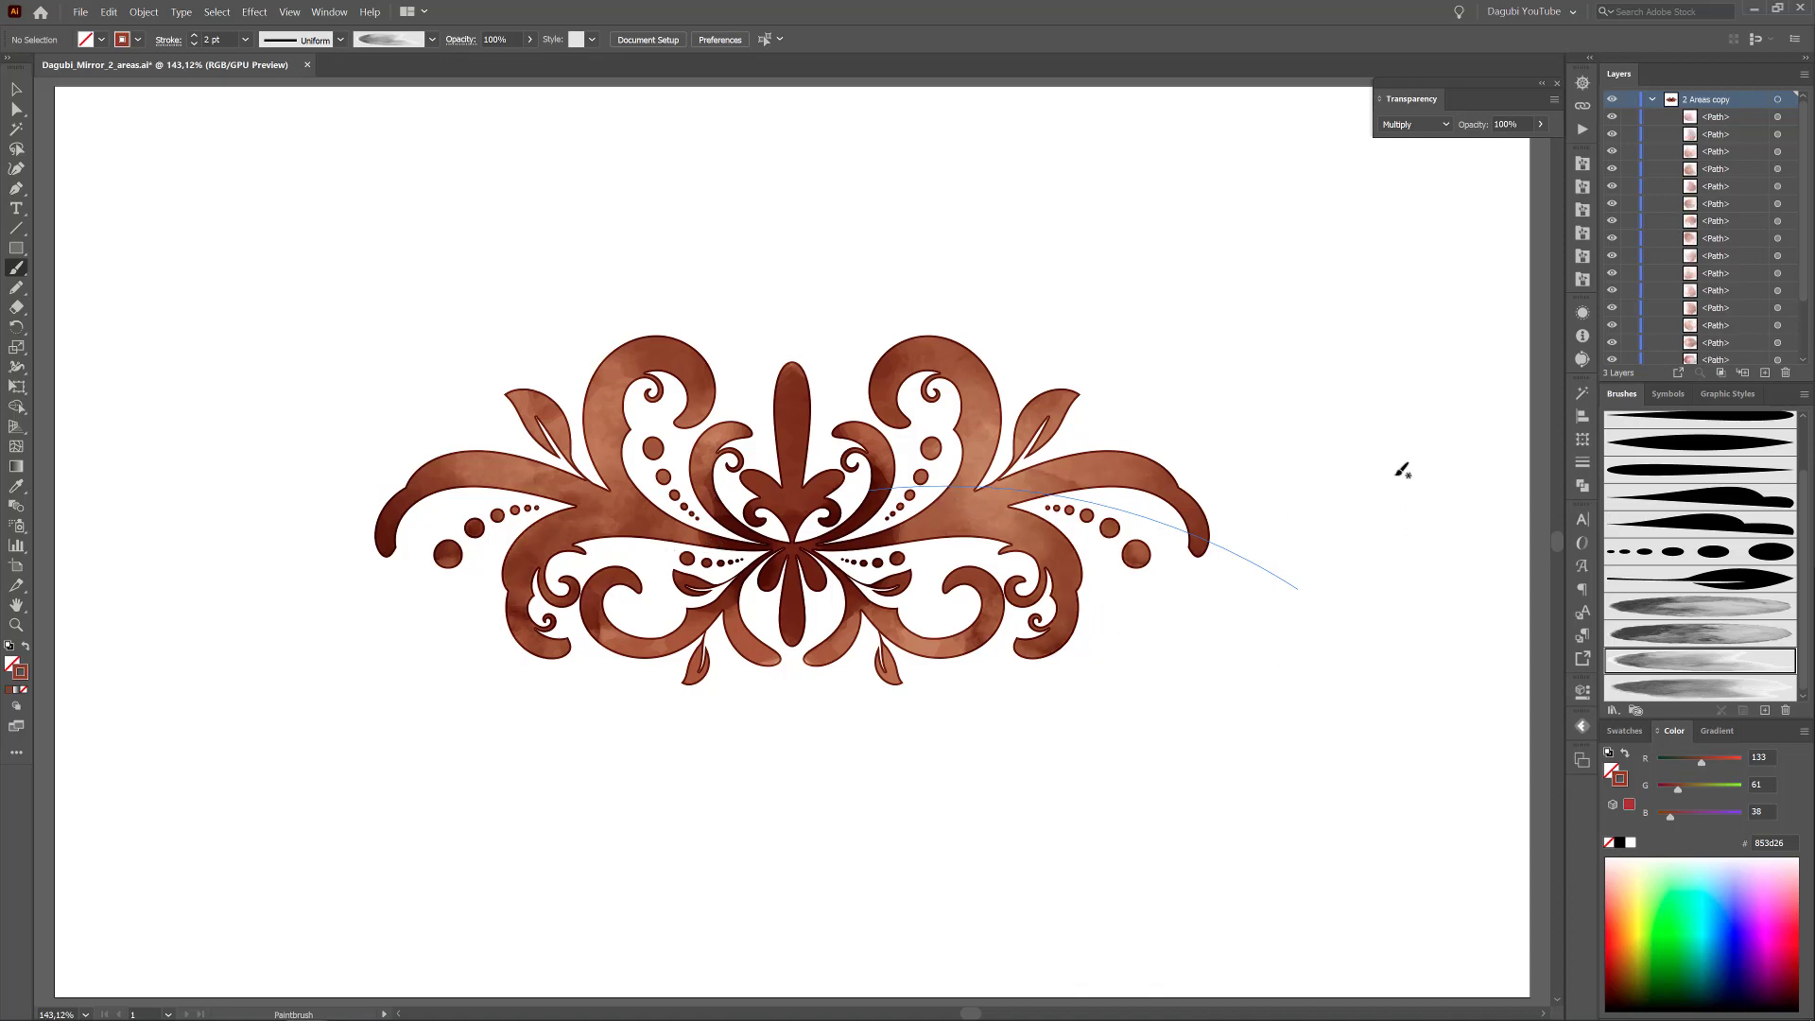
- Move all artwork on the 2 Areas copy layer down to the middle of the artboard, deselect it and collapse the layer
{"action": "left_click", "coordinate": [1776, 100]}
{"action": "key", "text": "shift+Down"}
{"action": "key", "text": "shift+Down"}
{"action": "key", "text": "shift+Down"}
{"action": "key", "text": "shift+Down"}
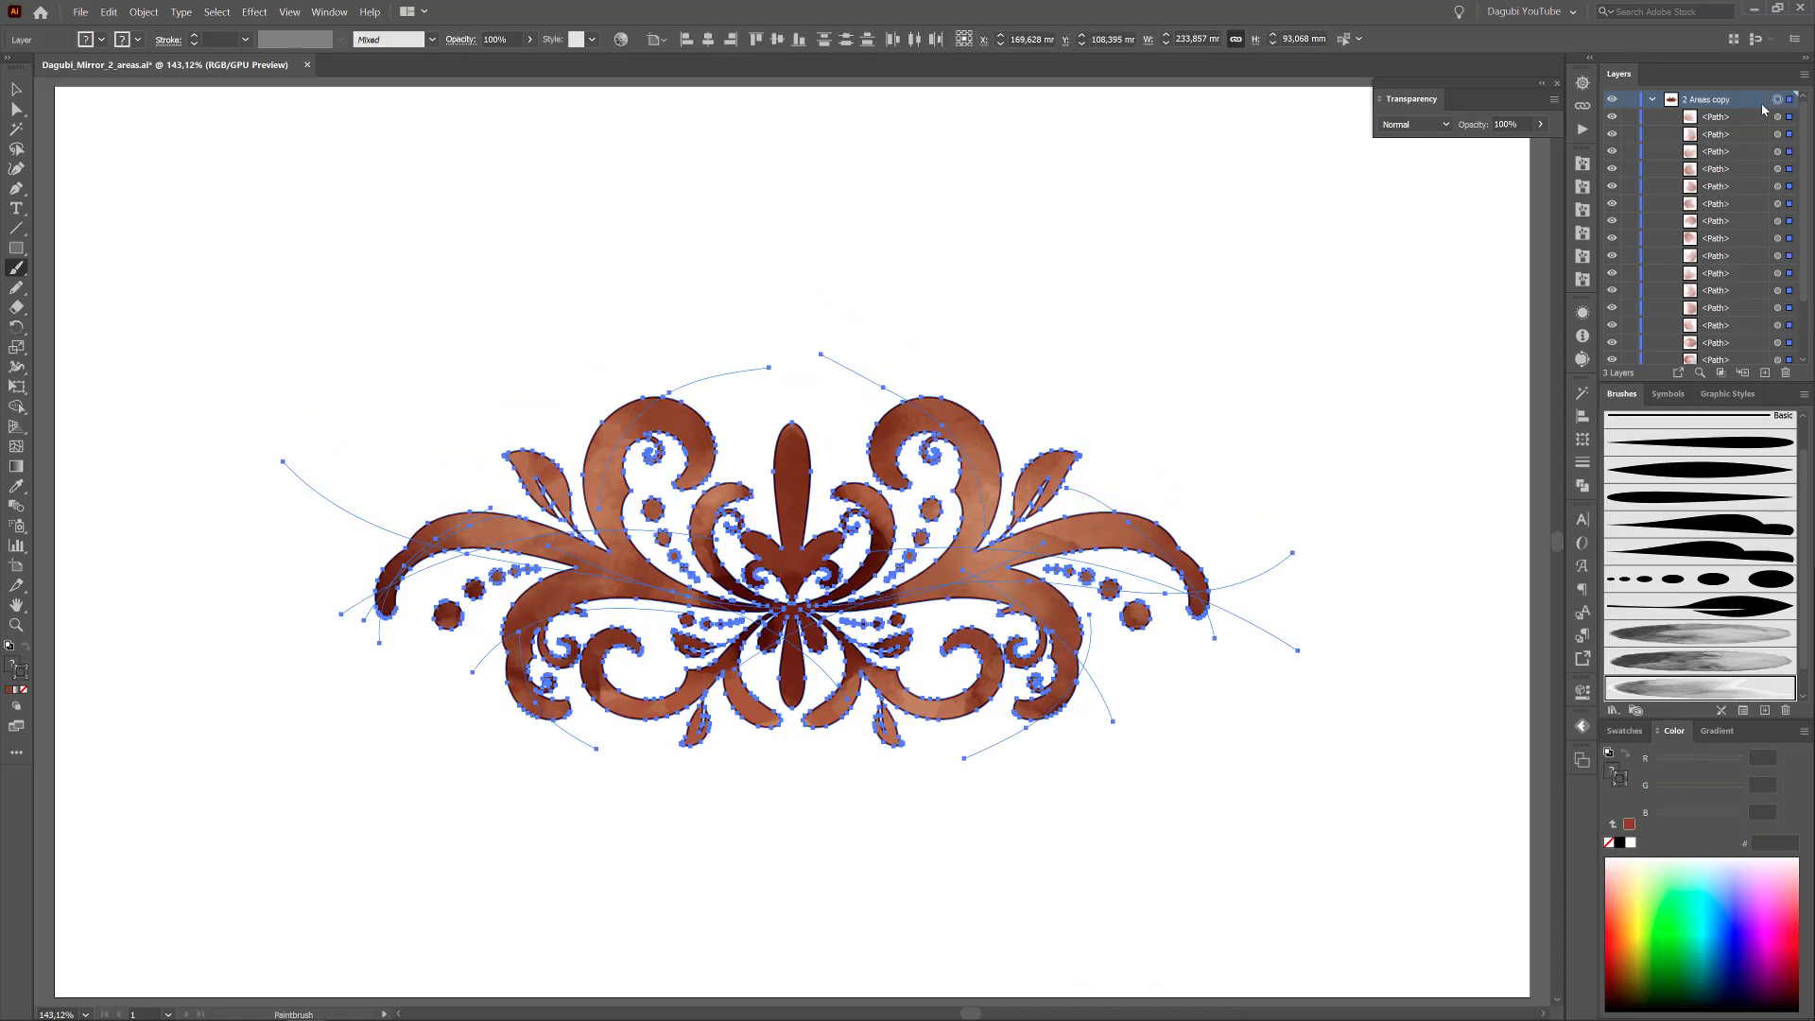
{"action": "left_click", "coordinate": [1387, 317], "text": "ctrl"}
{"action": "left_click", "coordinate": [1652, 100]}
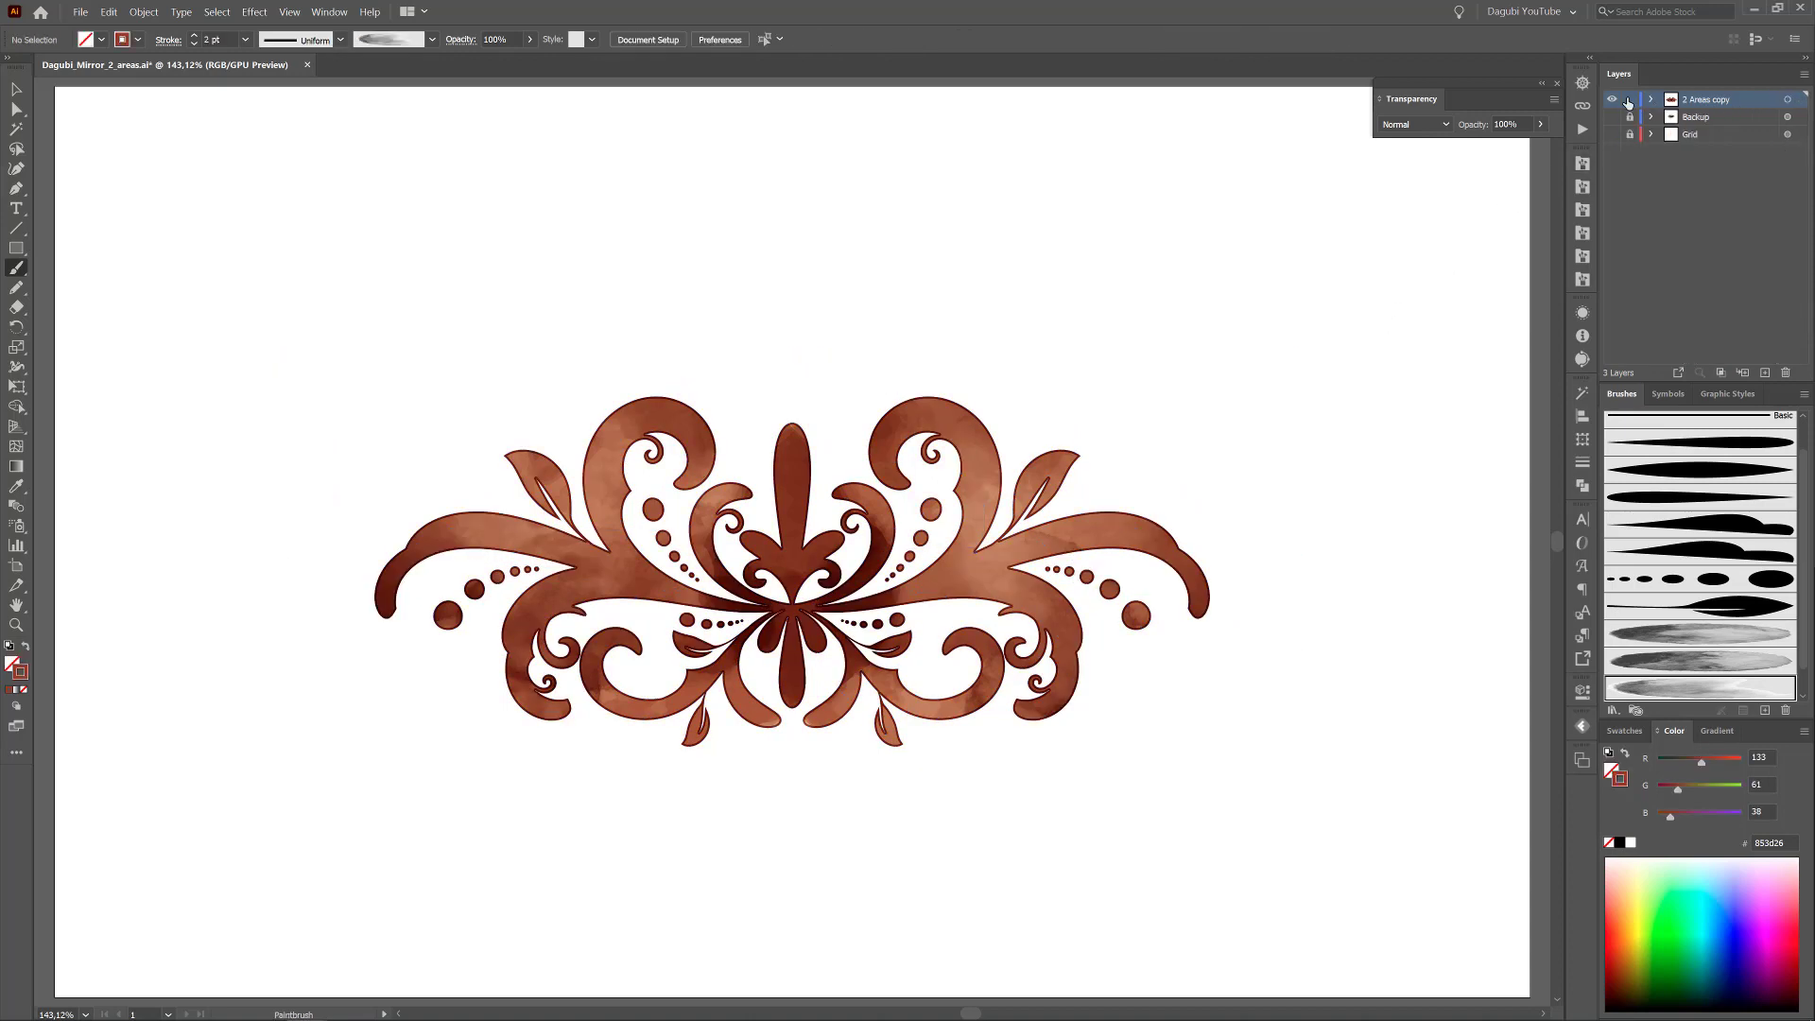
- Create a new layer above the locked 2 Areas copy layer and pick two watercolor brushes from the Dagubi_Stamps library
{"action": "left_click", "coordinate": [1766, 372]}
{"action": "left_click", "coordinate": [1584, 280]}
{"action": "left_click_drag", "start_coordinate": [1554, 454], "coordinate": [1554, 690]}
{"action": "left_click", "coordinate": [1471, 573]}
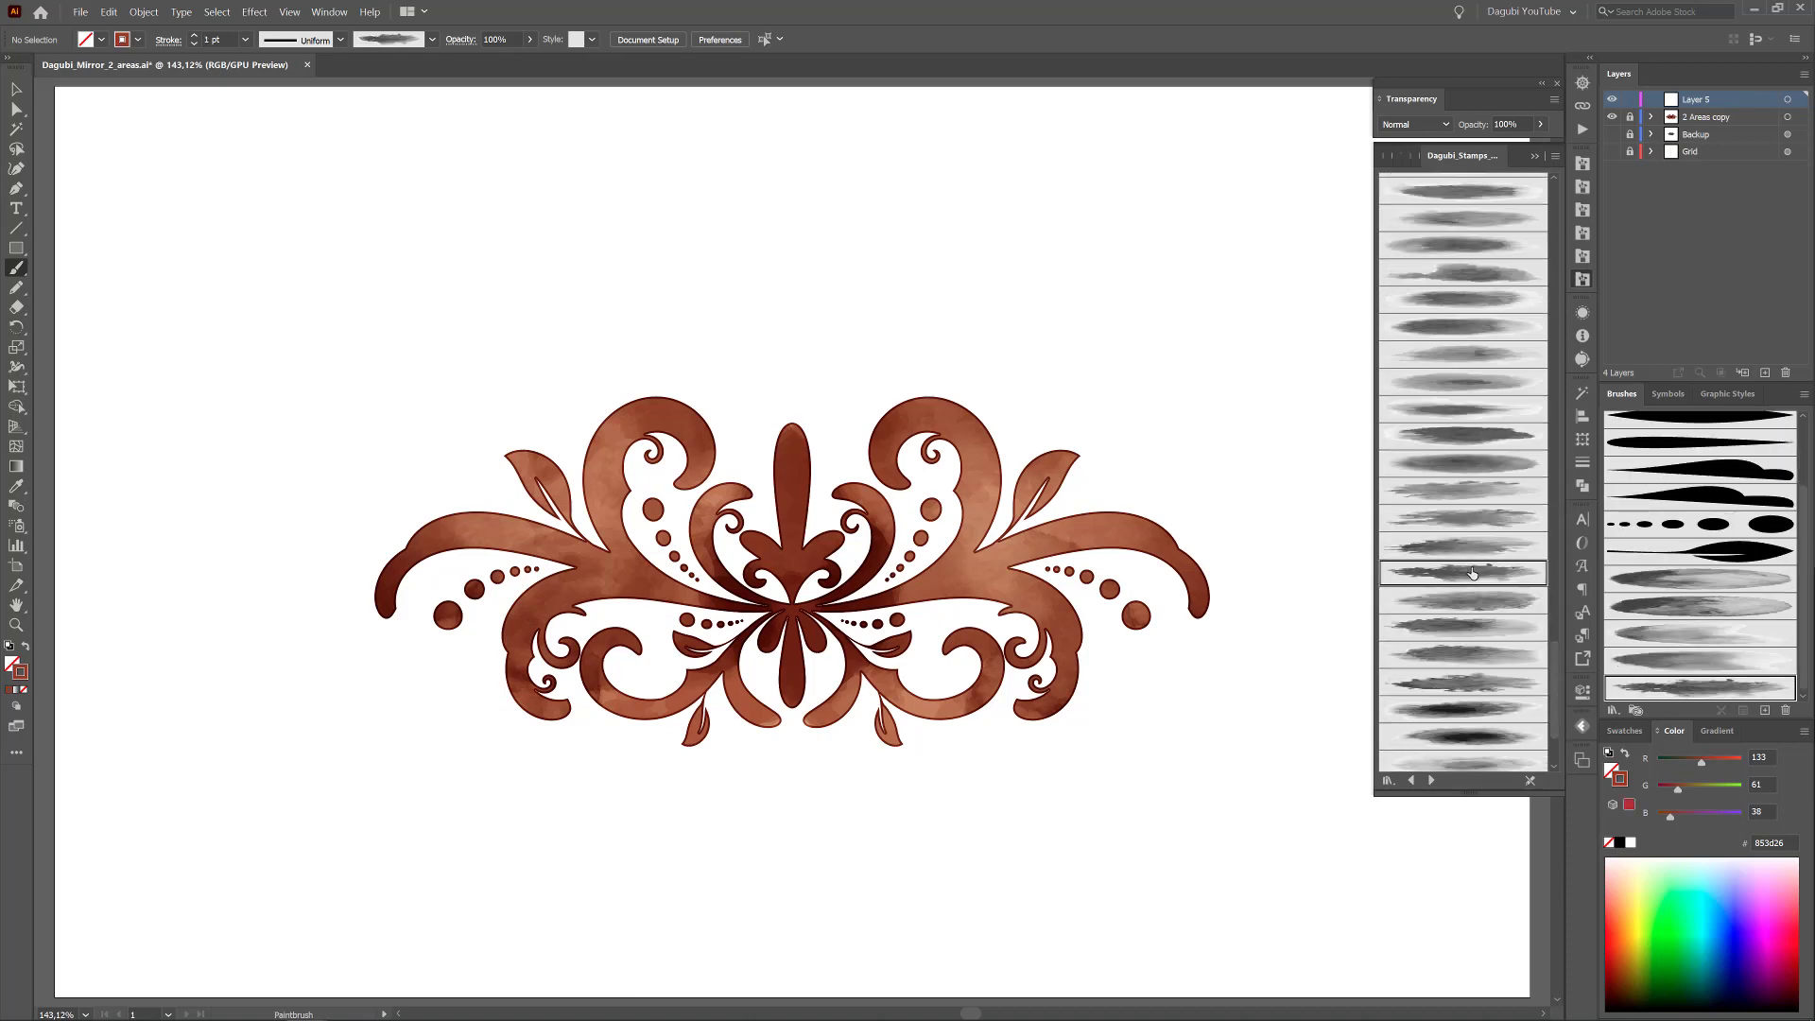
{"action": "left_click", "coordinate": [1470, 628]}
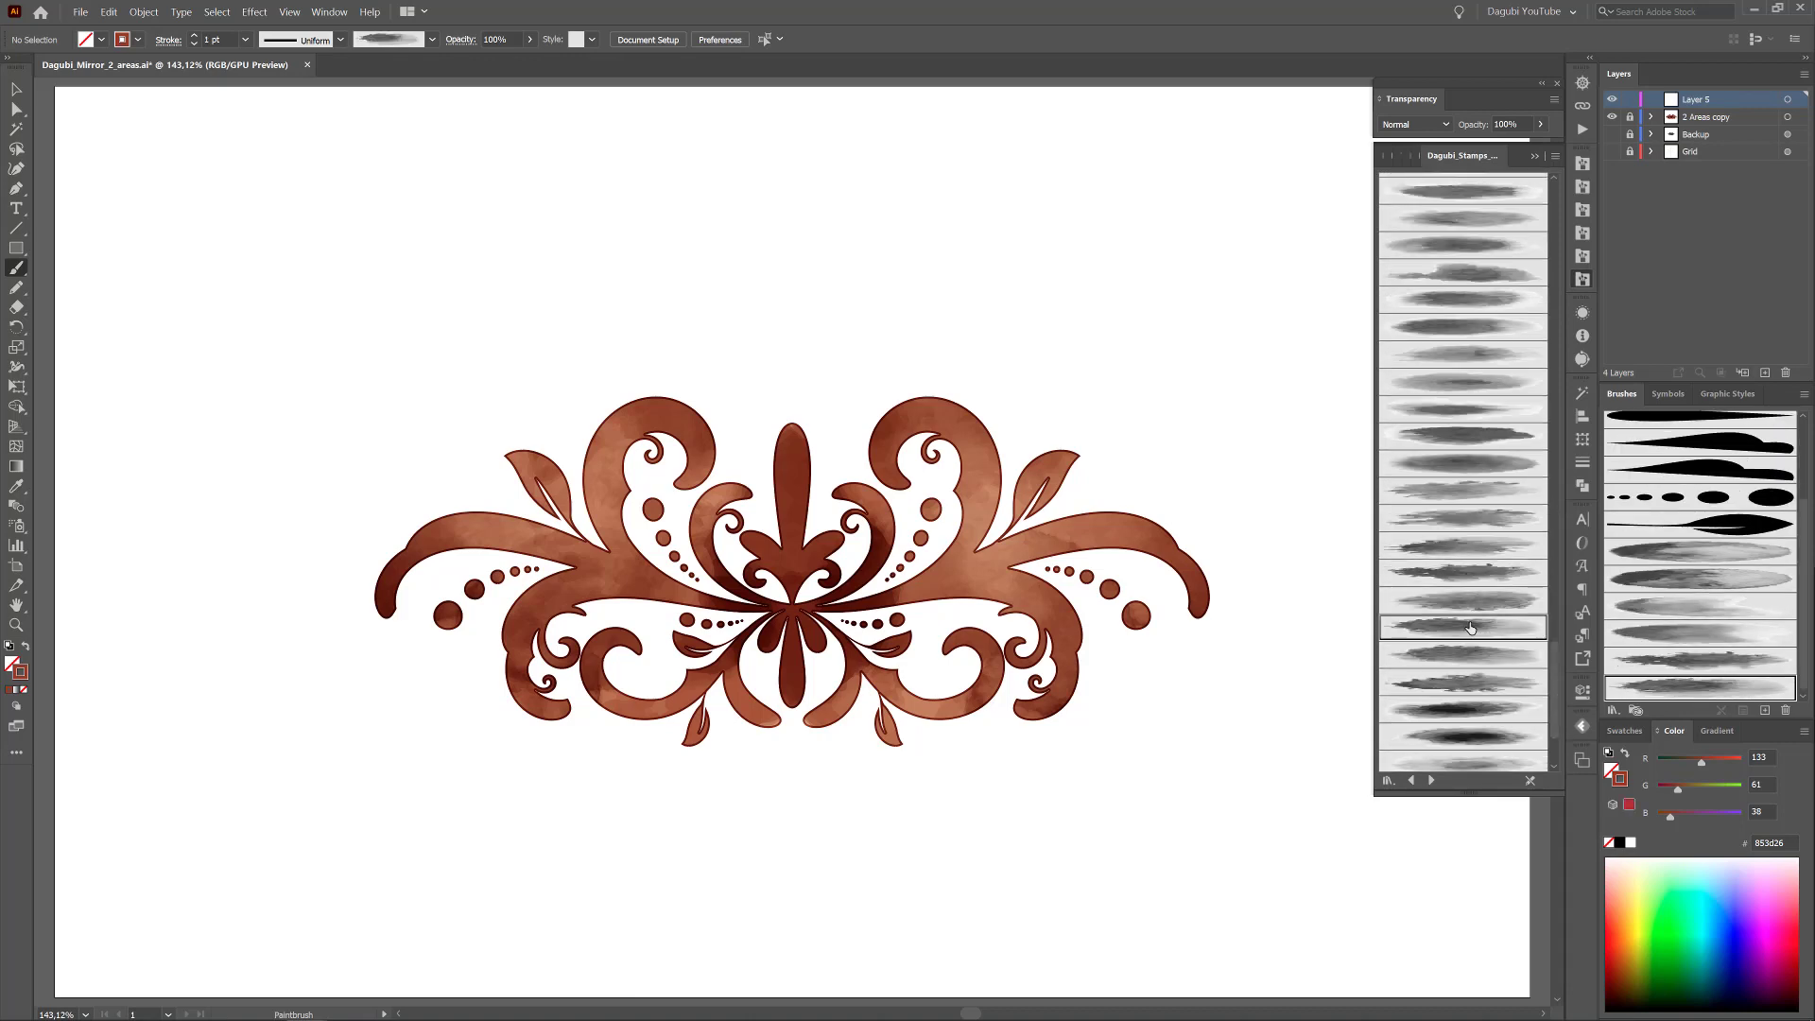
- With stroke color ffd78f, Darken blending and the rougher watercolor brush, paint a diagonal stroke from below the center to the upper right
{"action": "left_click", "coordinate": [1629, 870]}
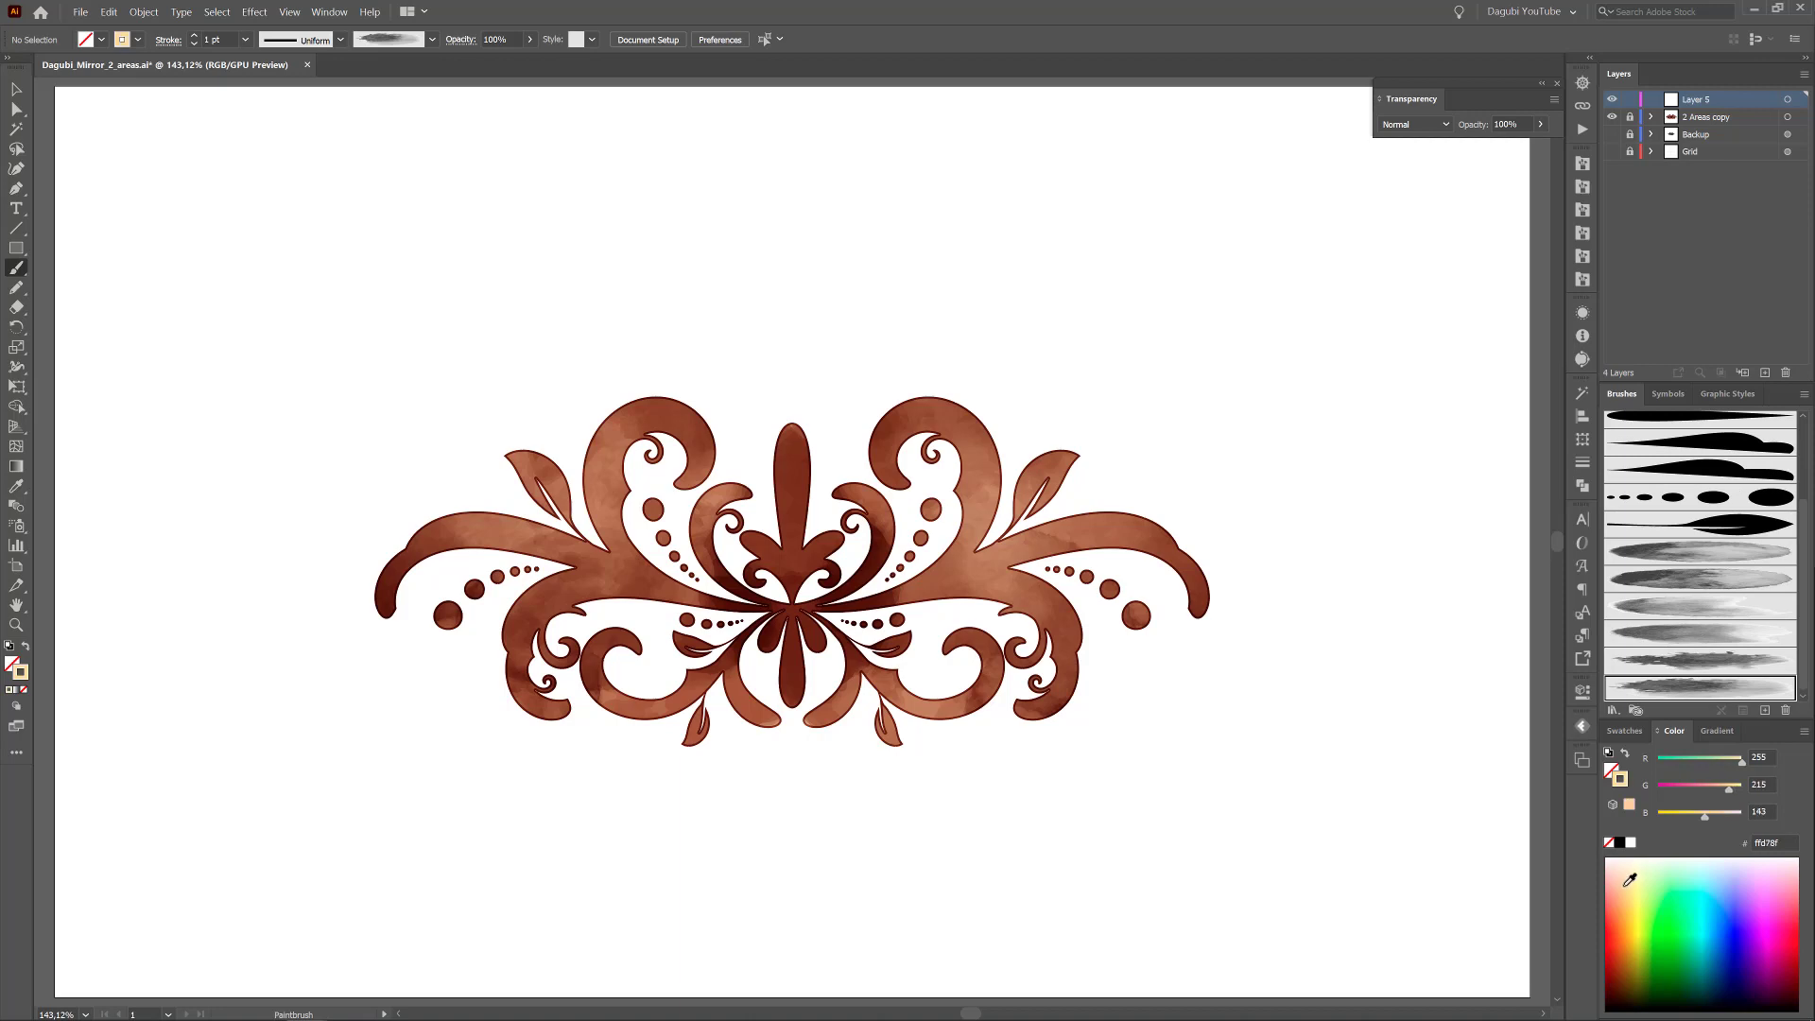
{"action": "left_click", "coordinate": [1415, 124]}
{"action": "left_click", "coordinate": [1413, 159]}
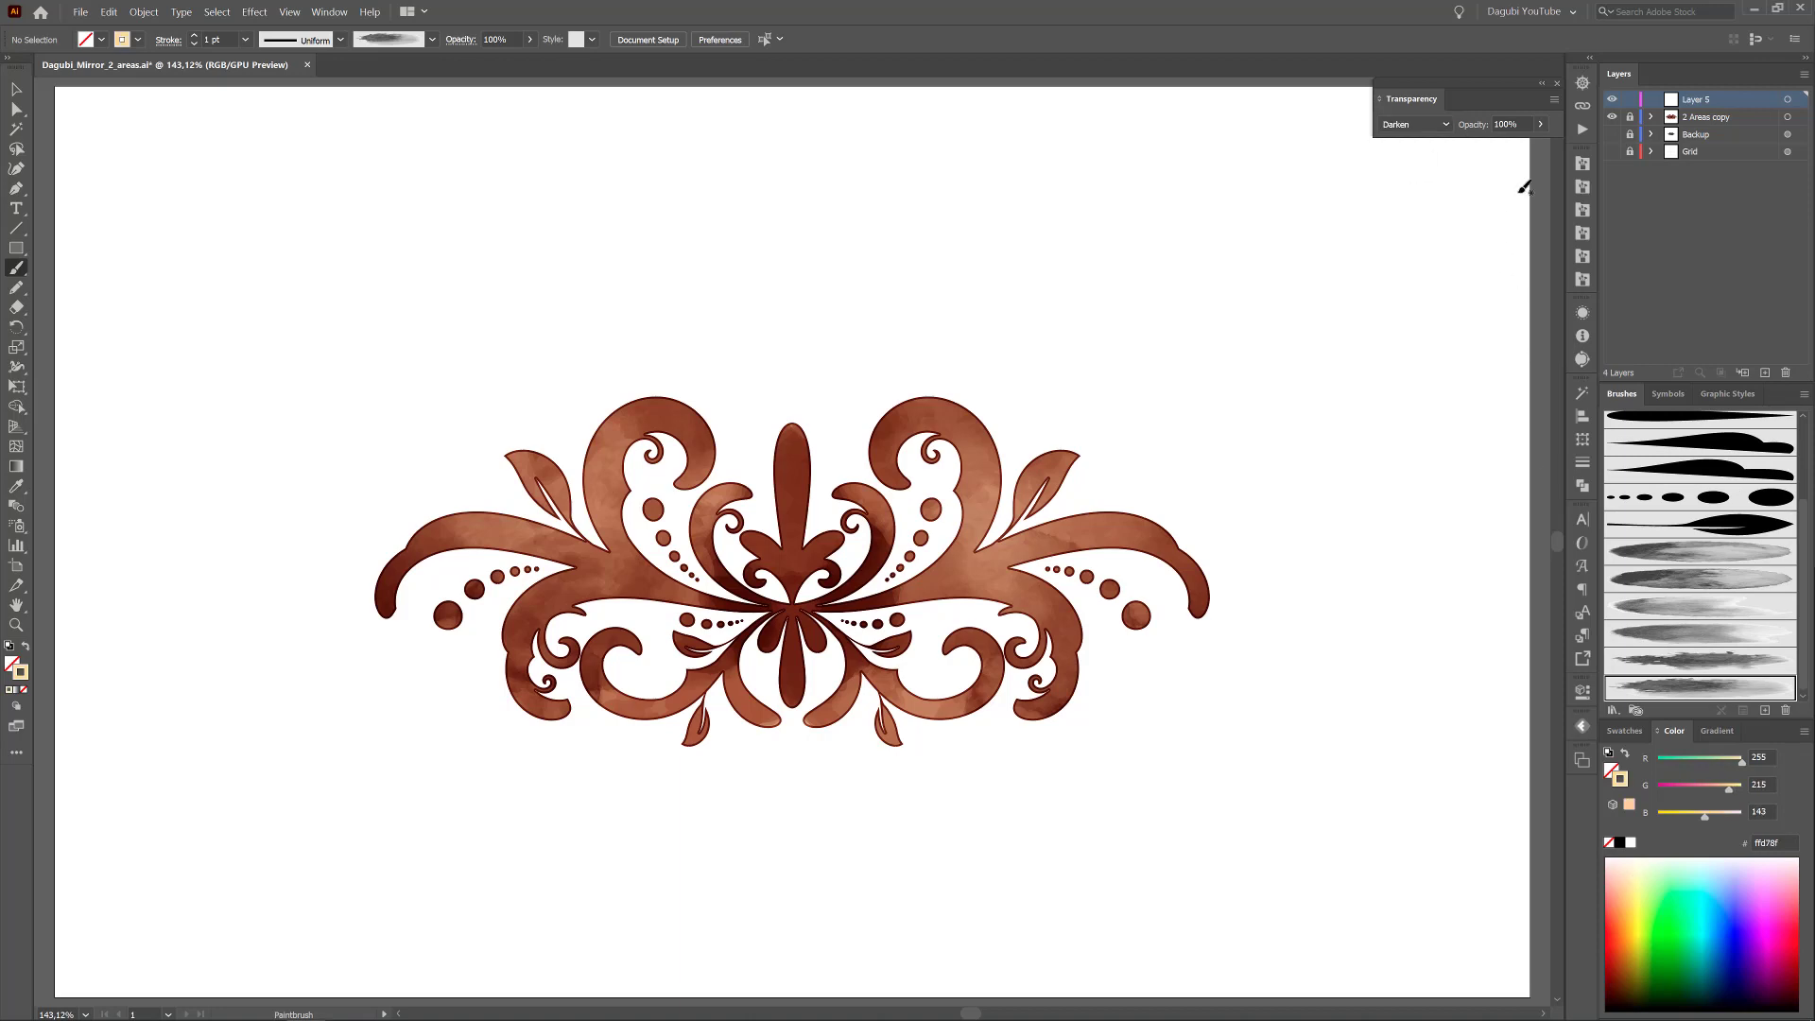
{"action": "left_click", "coordinate": [1713, 661]}
{"action": "mouse_move", "coordinate": [784, 735]}
{"action": "left_mouse_down"}
{"action": "mouse_move", "coordinate": [1045, 469]}
{"action": "mouse_move", "coordinate": [1233, 380]}
{"action": "mouse_move", "coordinate": [1229, 364]}
{"action": "left_mouse_up"}
- Increase the yellow watercolor stroke's weight to 9 pt, move it down and to the right behind the ornament's right half, and deselect
{"action": "left_click", "coordinate": [194, 35]}
{"action": "left_click", "coordinate": [193, 35]}
{"action": "left_click", "coordinate": [194, 35]}
{"action": "left_click", "coordinate": [194, 35]}
{"action": "left_click", "coordinate": [194, 35]}
{"action": "left_click", "coordinate": [193, 35]}
{"action": "left_click", "coordinate": [194, 35]}
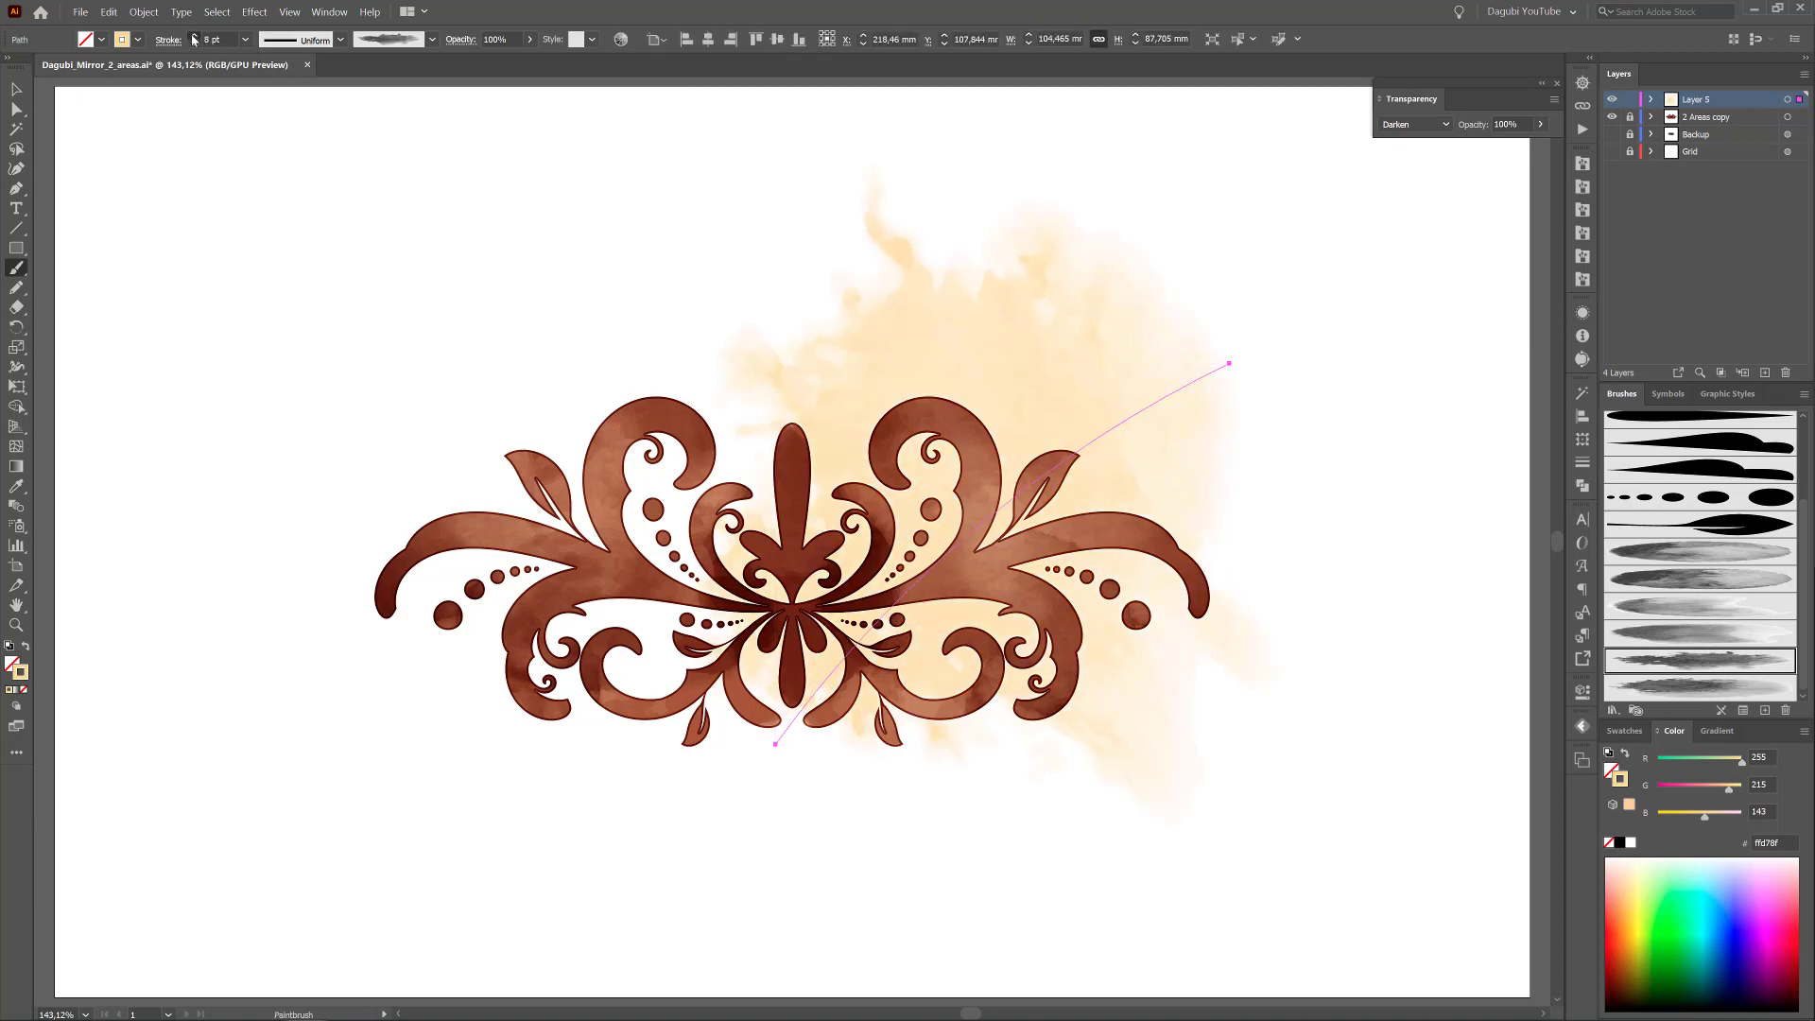
{"action": "left_click", "coordinate": [194, 35]}
{"action": "left_click_drag", "start_coordinate": [1029, 348], "coordinate": [1054, 387]}
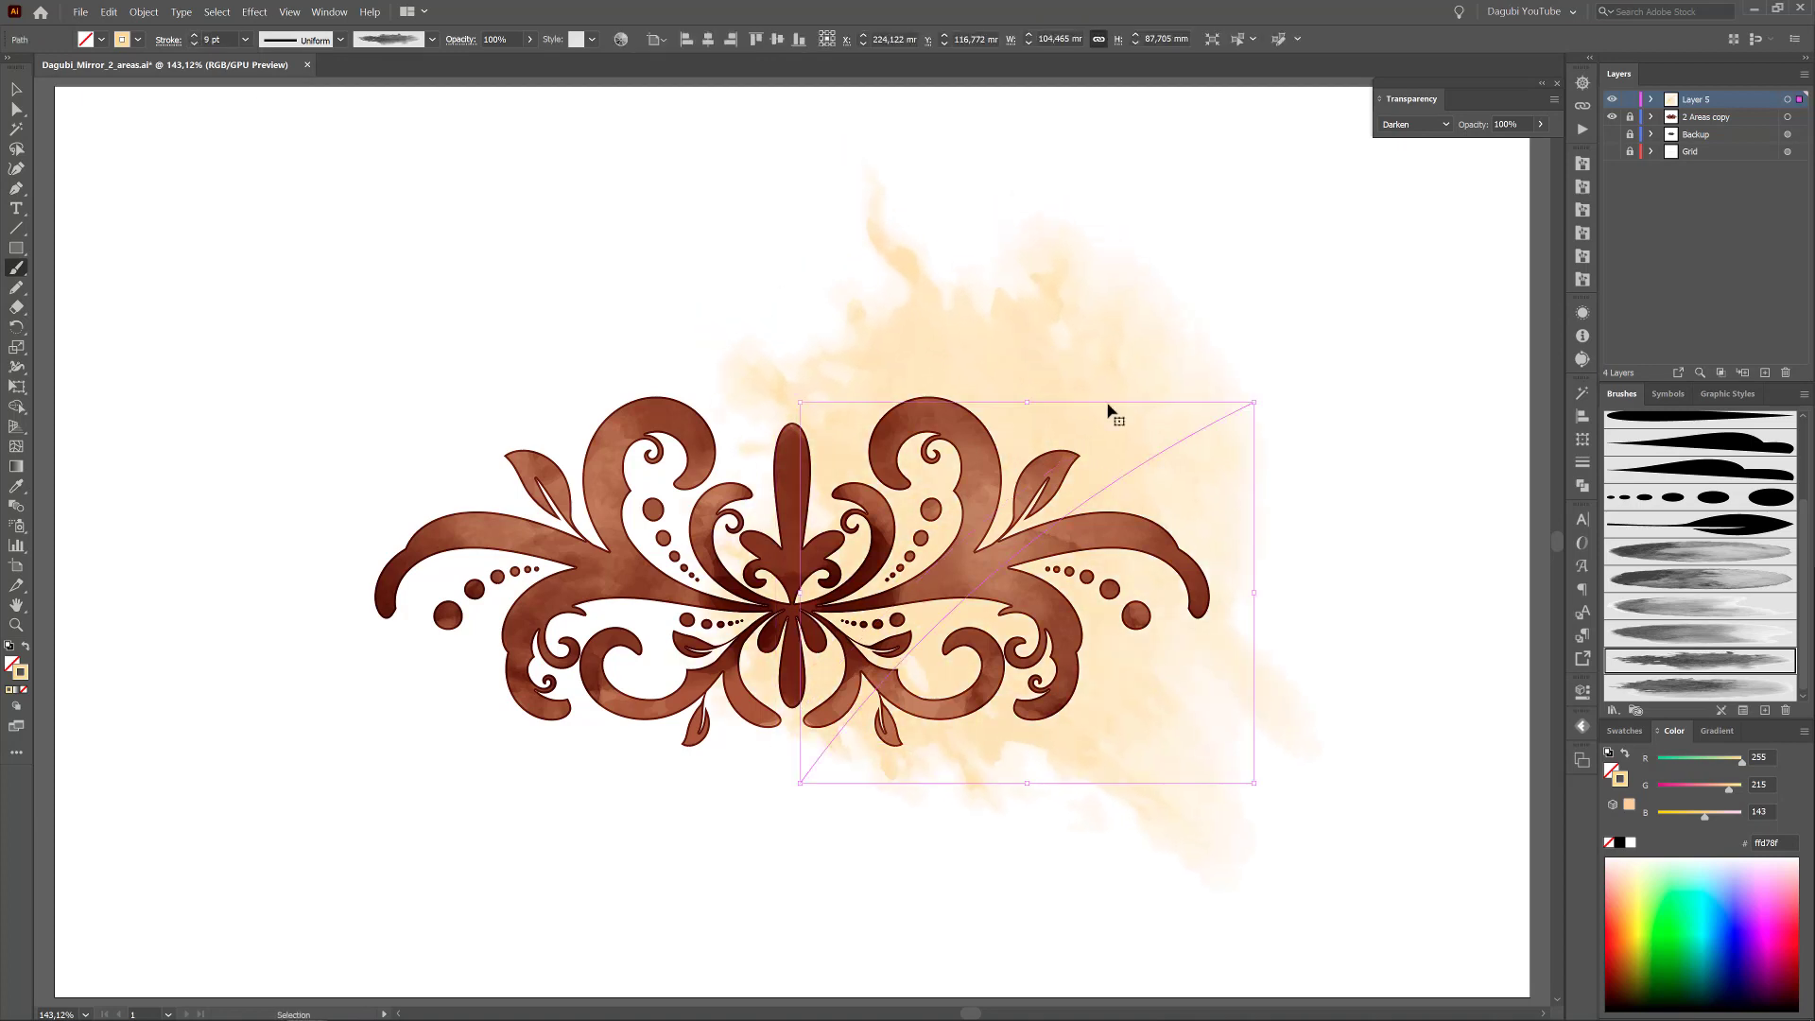
{"action": "left_click", "coordinate": [1469, 225], "text": "ctrl"}
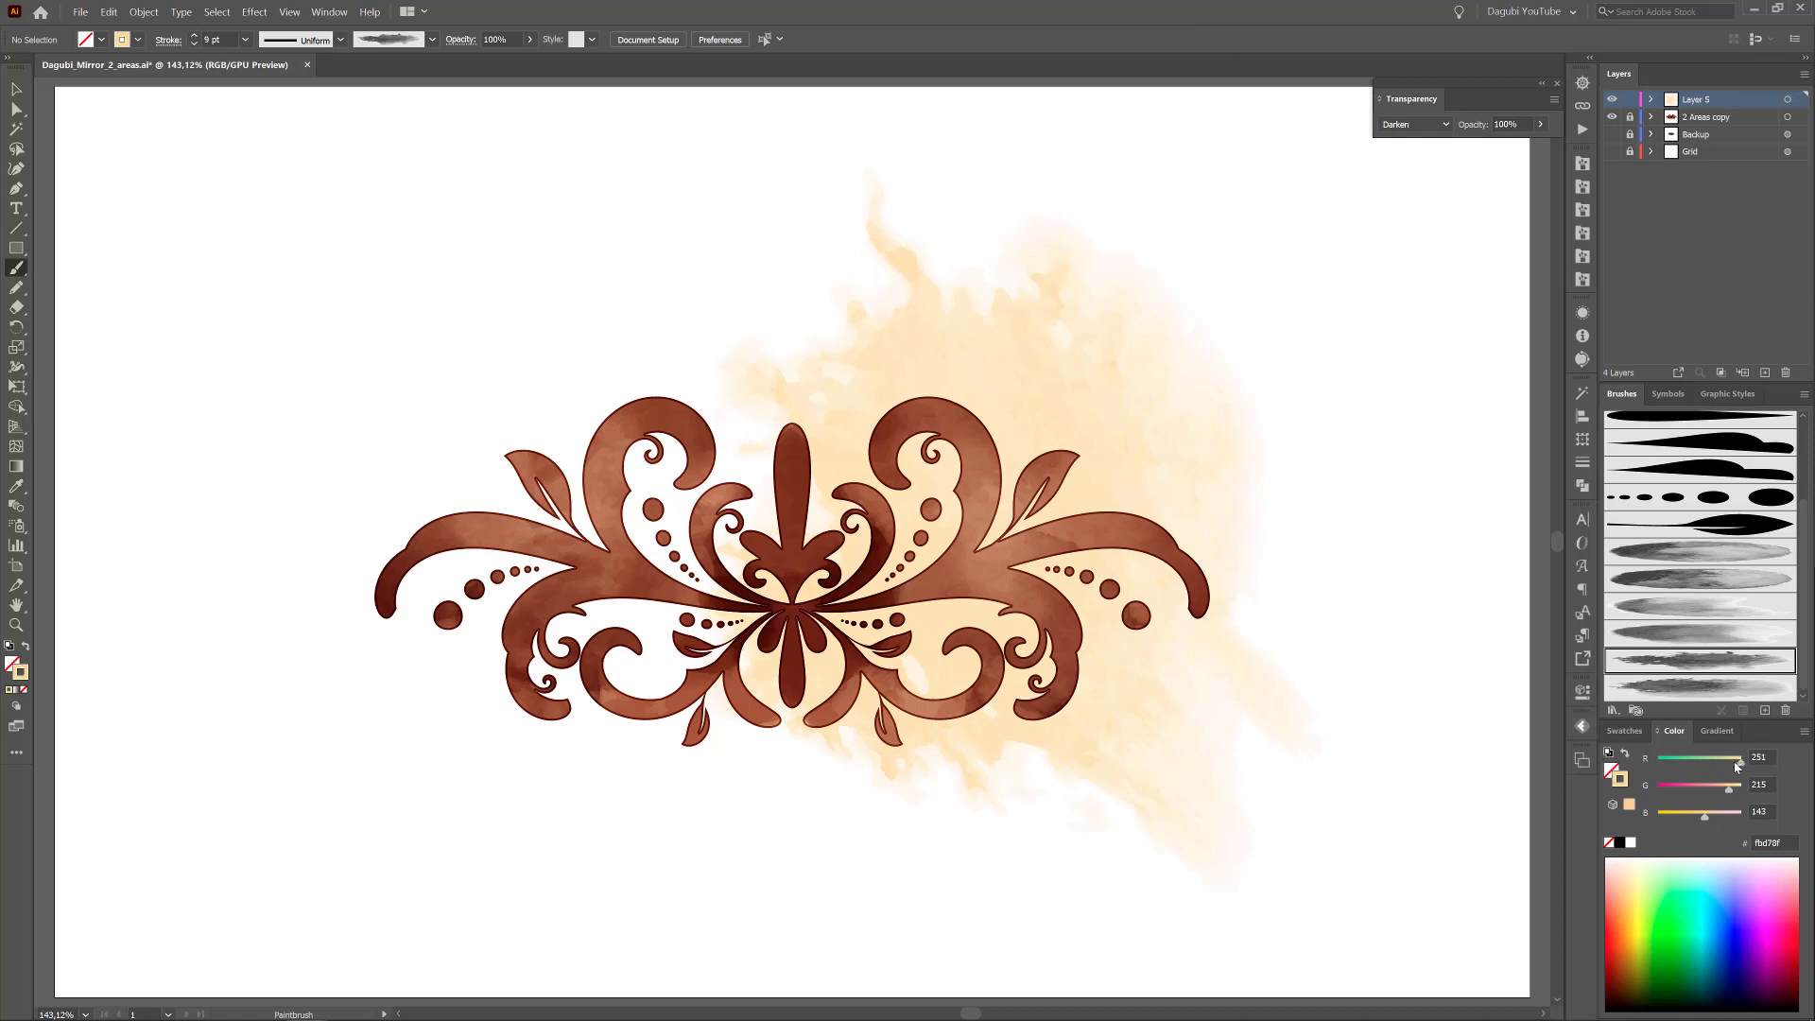
- Change the stroke color to green b3d78f, choose the other watercolor brush and paint a stroke across the ornament's left half
{"action": "left_click_drag", "start_coordinate": [1737, 766], "coordinate": [1716, 764]}
{"action": "left_click", "coordinate": [1716, 697]}
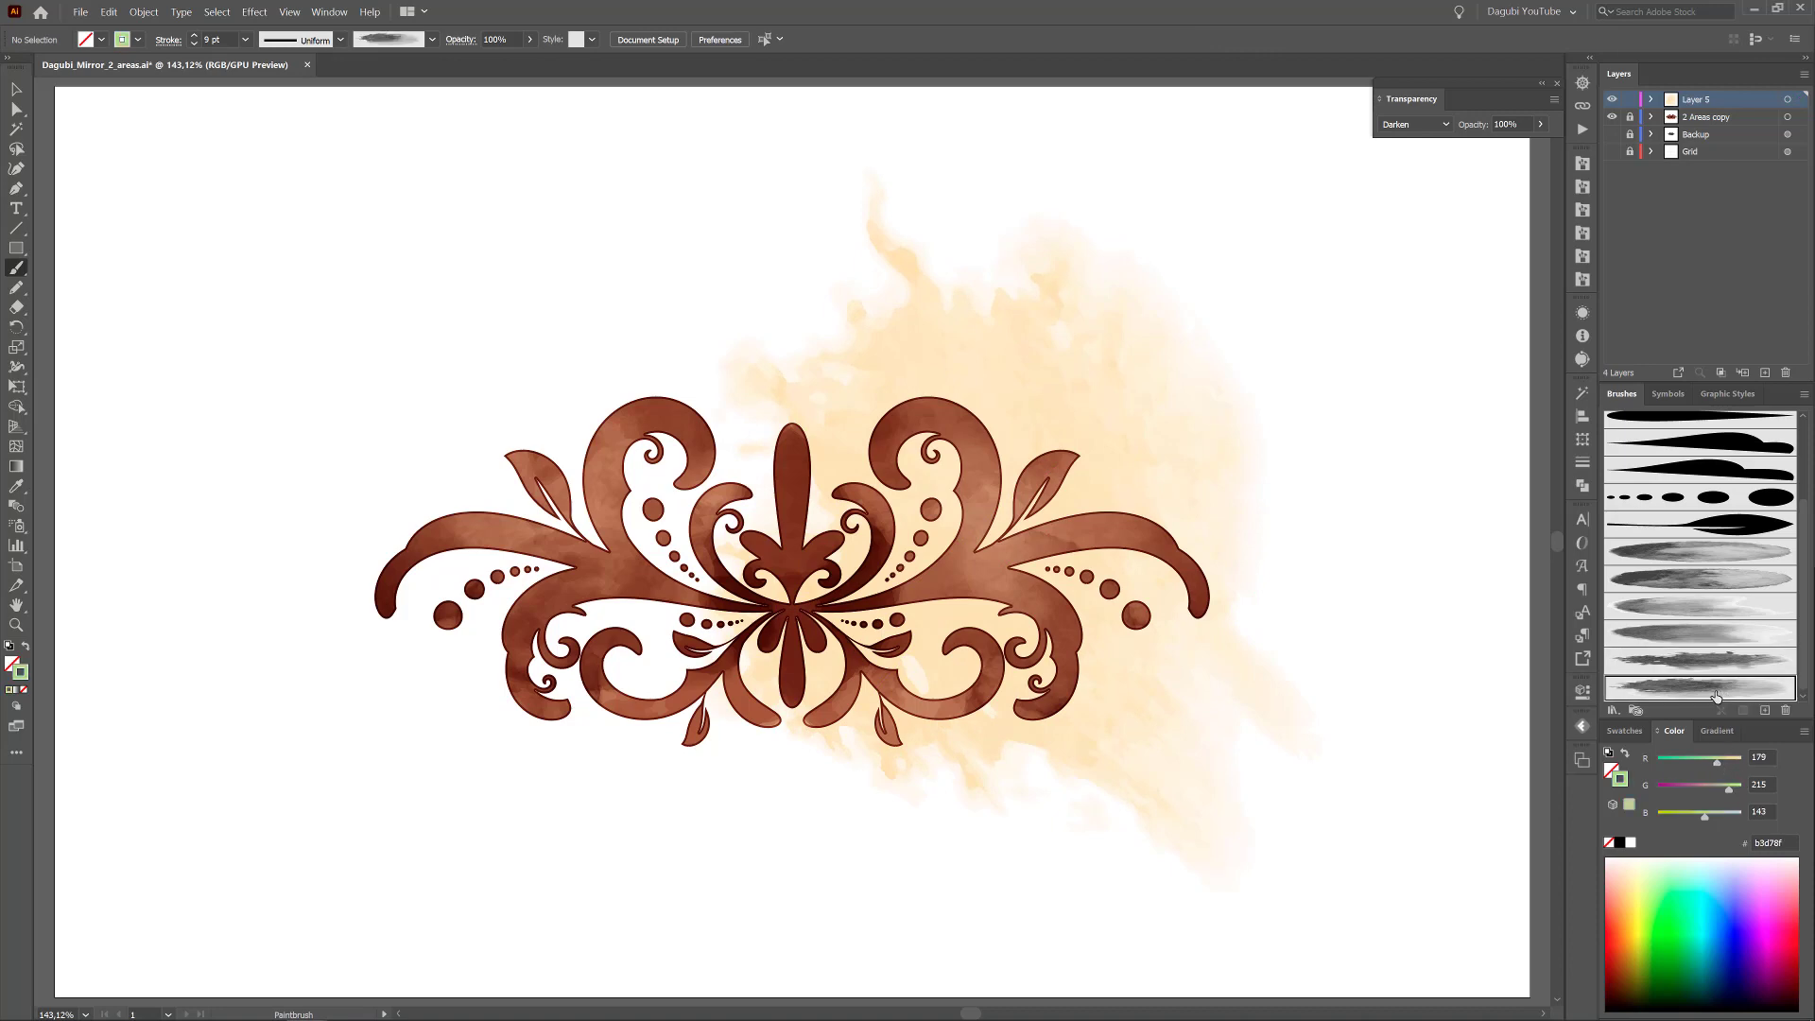
{"action": "left_click_drag", "start_coordinate": [388, 276], "coordinate": [408, 279]}
{"action": "left_click_drag", "start_coordinate": [804, 314], "coordinate": [736, 427]}
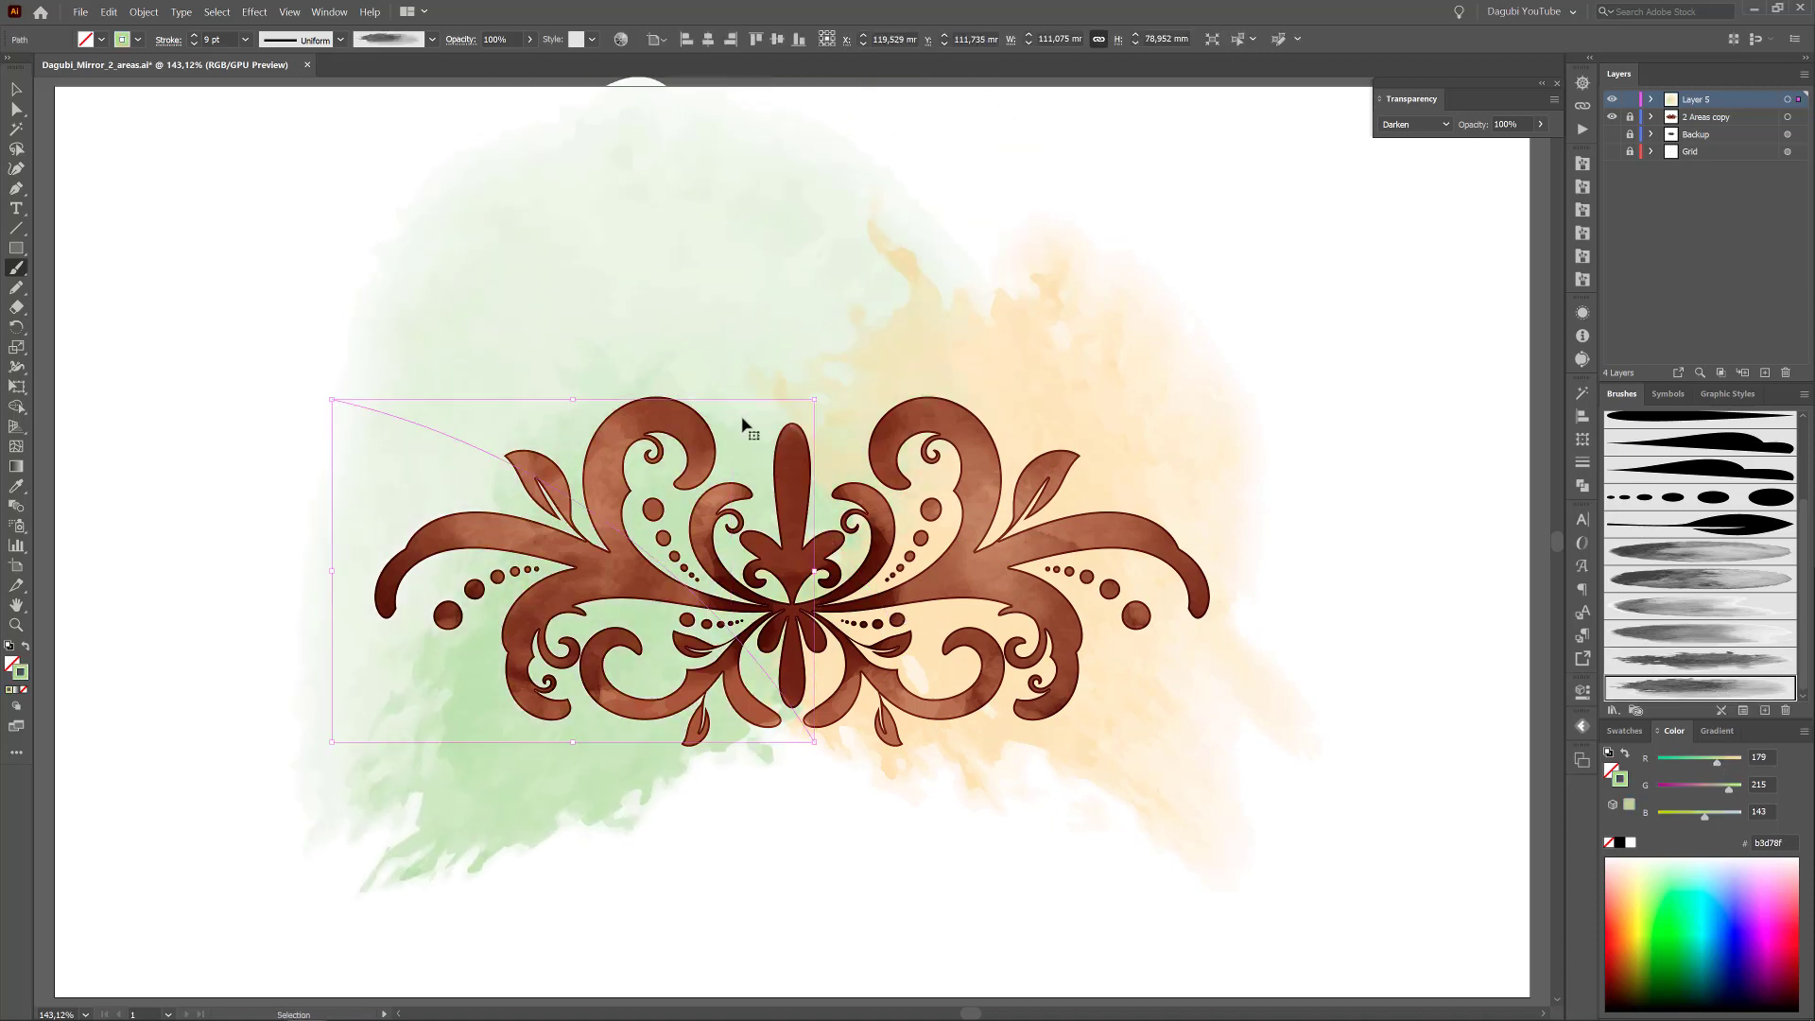
- Reduce the green watercolor stroke's weight to 5 pt, move it closer to the ornament's center, and deselect
{"action": "left_click", "coordinate": [194, 44]}
{"action": "left_click", "coordinate": [194, 44]}
{"action": "left_click", "coordinate": [194, 45]}
{"action": "left_click", "coordinate": [193, 45]}
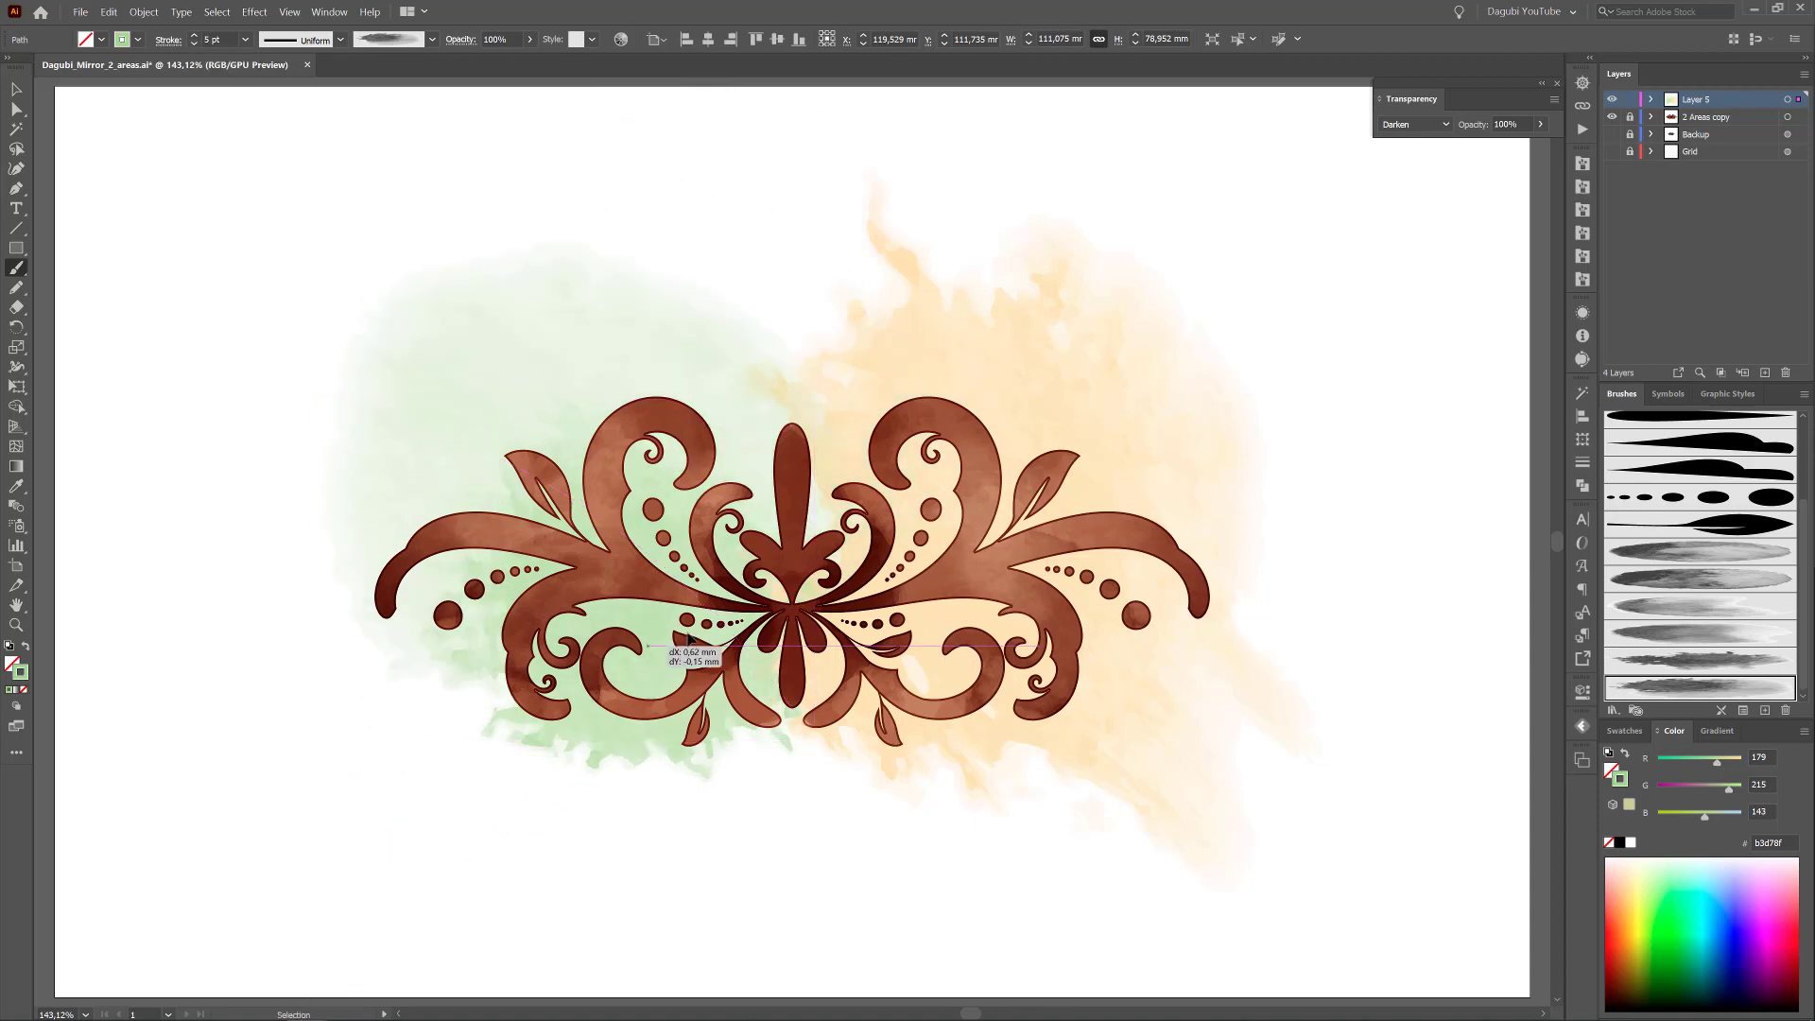
{"action": "mouse_move", "coordinate": [689, 628]}
{"action": "left_mouse_down"}
{"action": "mouse_move", "coordinate": [747, 597]}
{"action": "mouse_move", "coordinate": [705, 622]}
{"action": "left_mouse_up"}
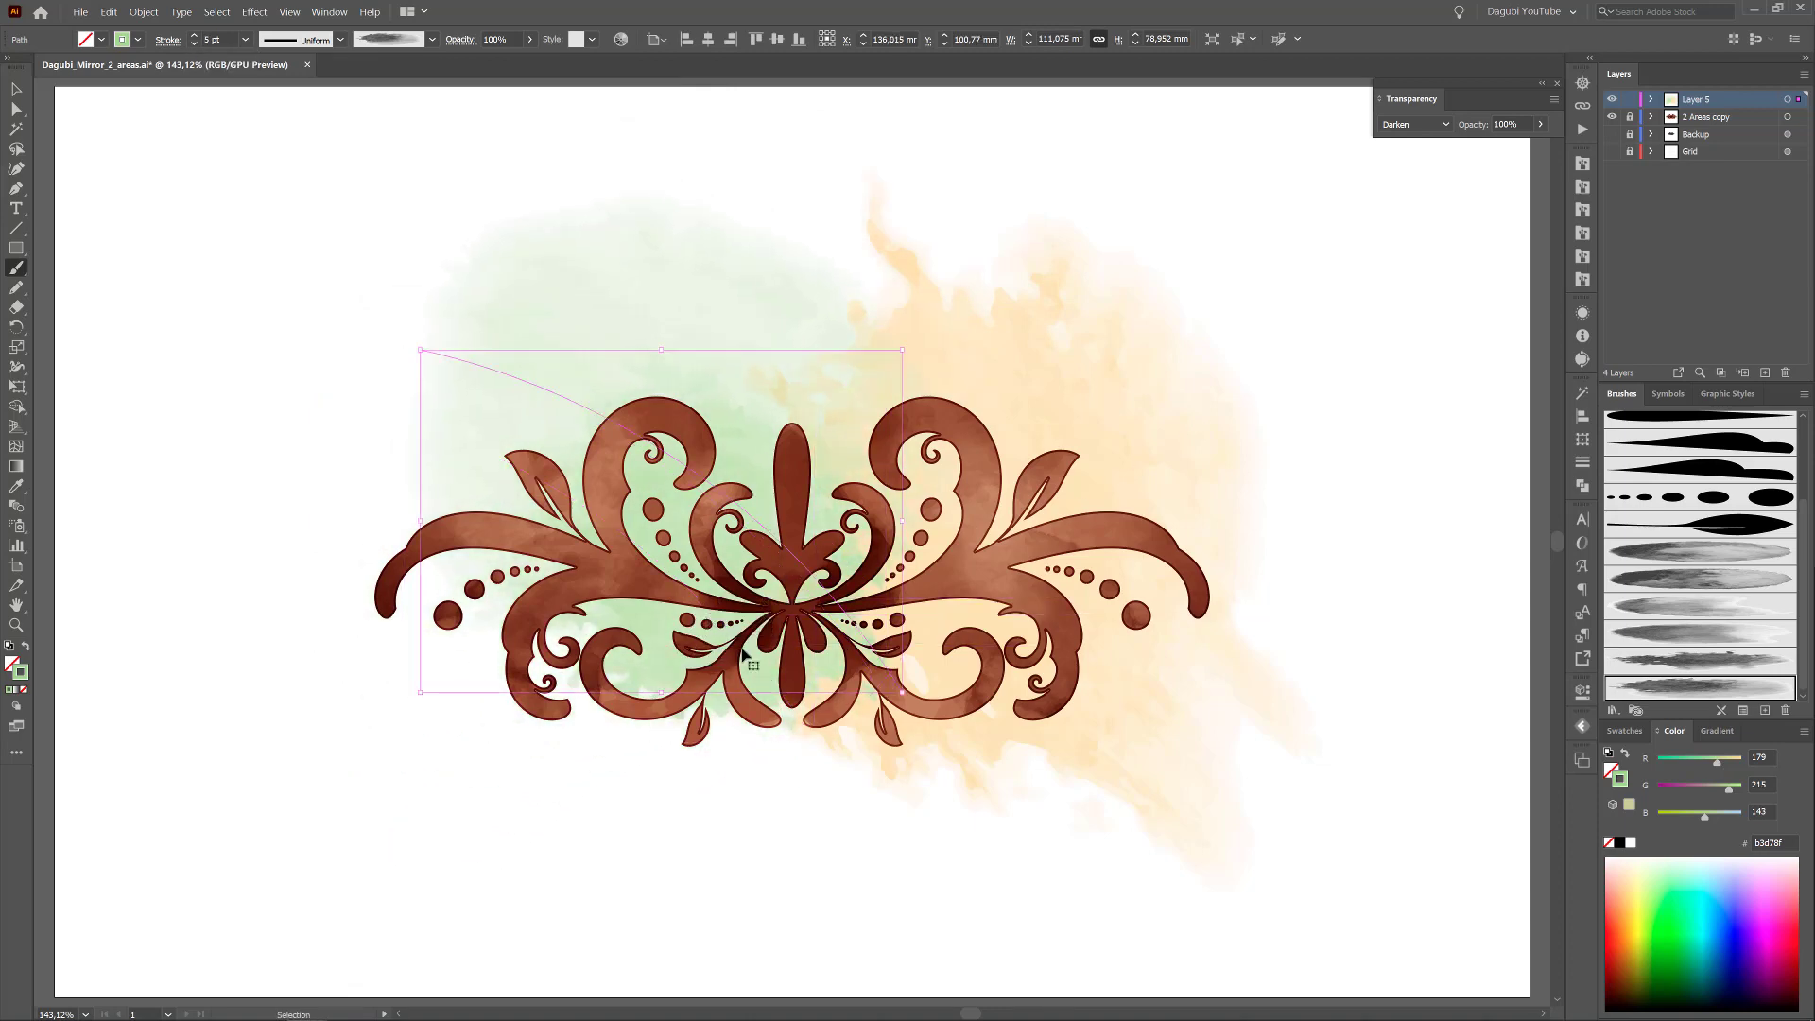
{"action": "left_click", "coordinate": [149, 899], "text": "ctrl"}
- Look through the custom brush libraries and choose a short splatter brush from the Dagubi_Splatter library
{"action": "left_click", "coordinate": [1582, 186]}
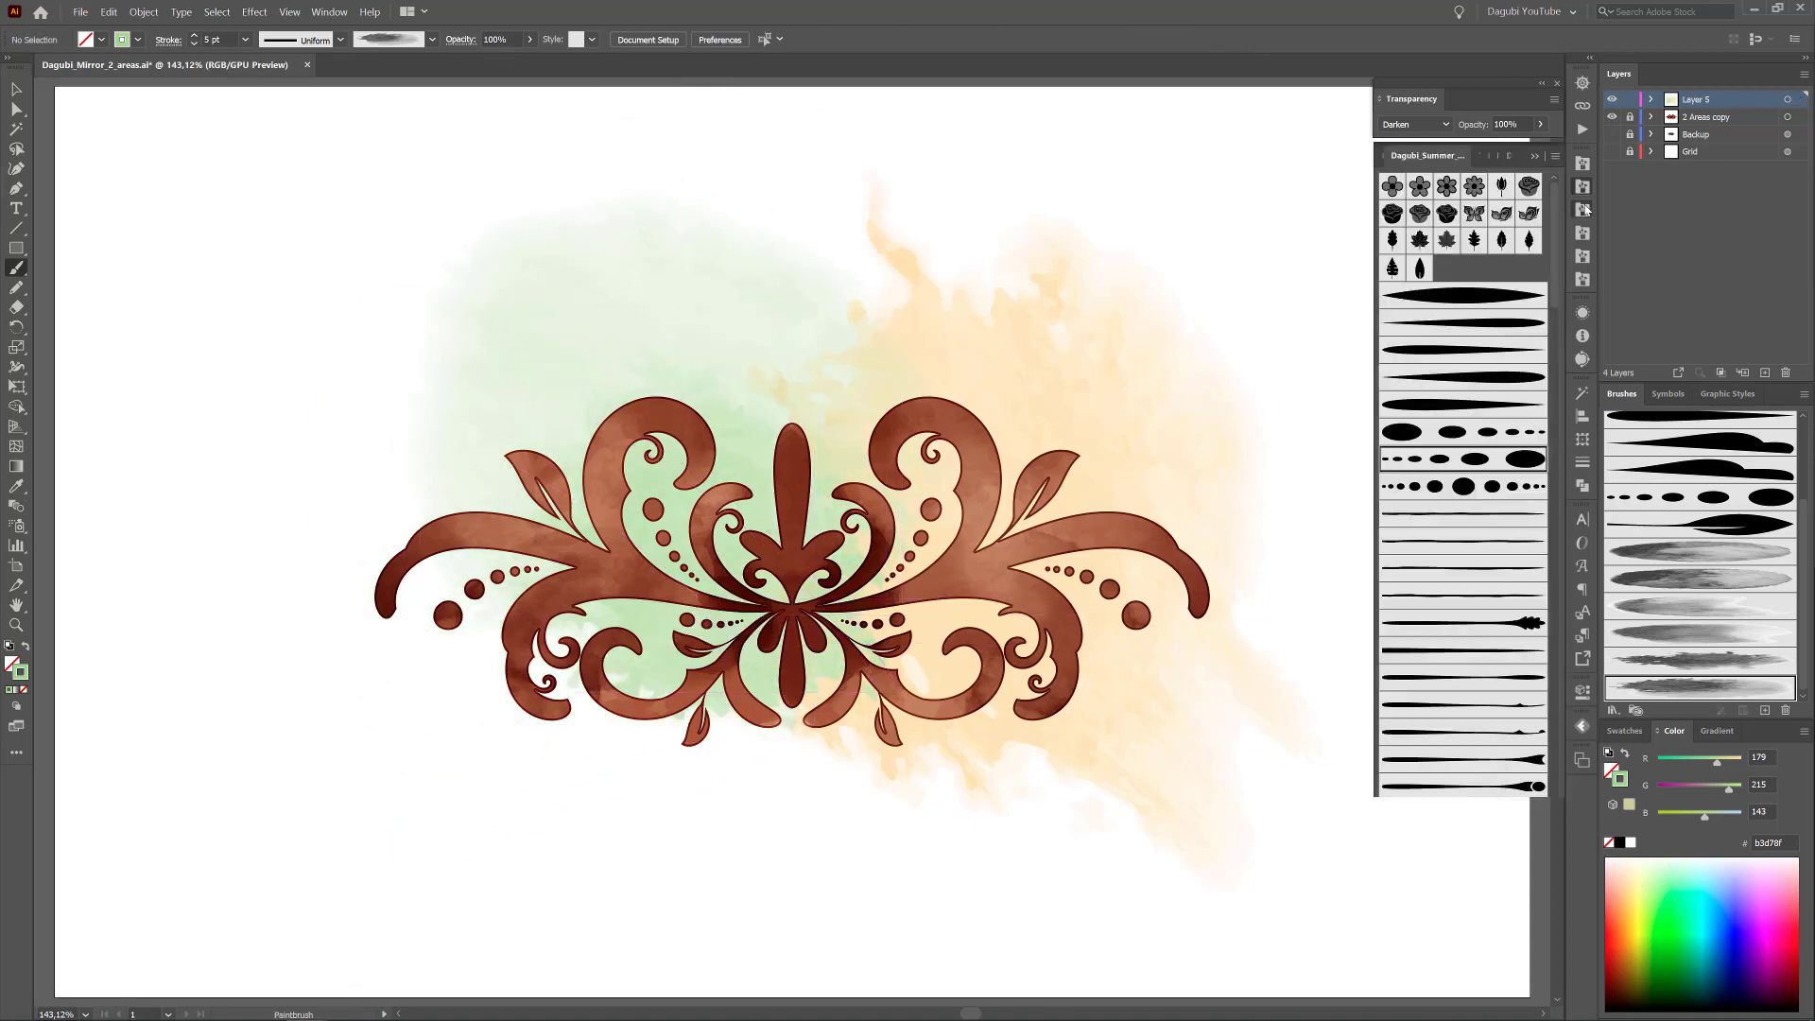
{"action": "left_click", "coordinate": [1582, 210]}
{"action": "left_click", "coordinate": [1582, 233]}
{"action": "left_click", "coordinate": [1581, 257]}
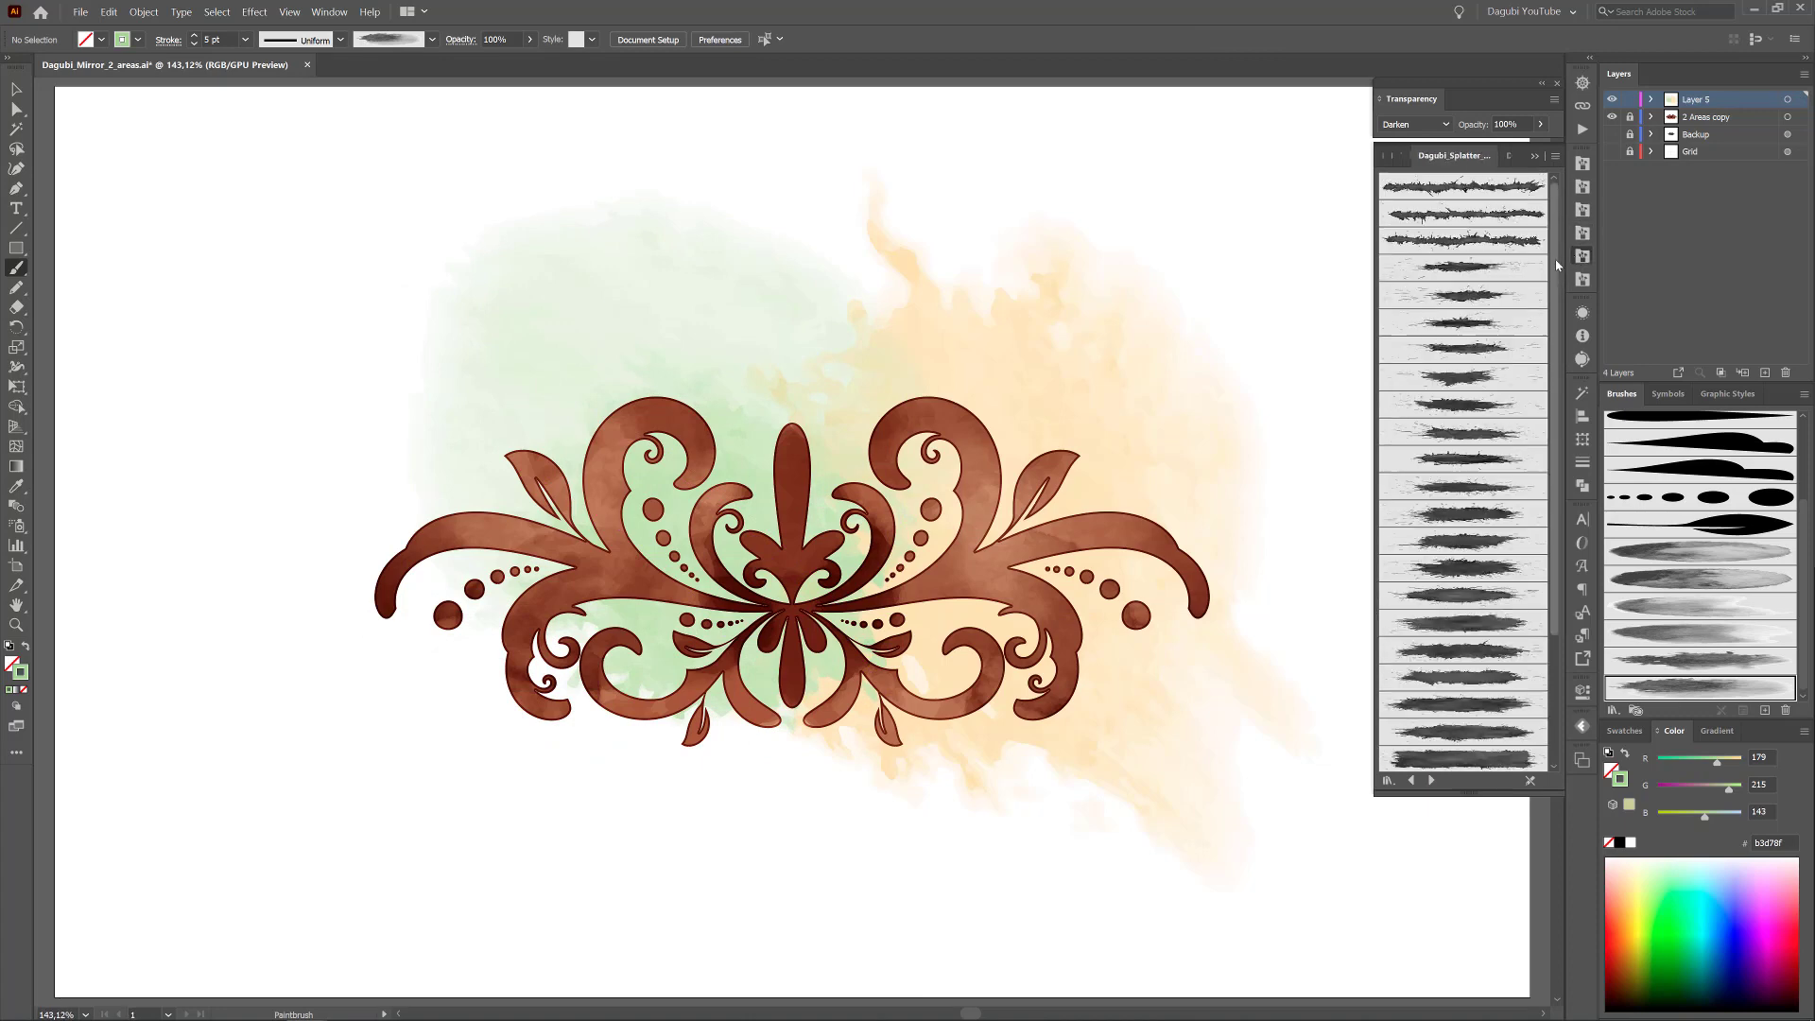
{"action": "left_click", "coordinate": [1490, 378]}
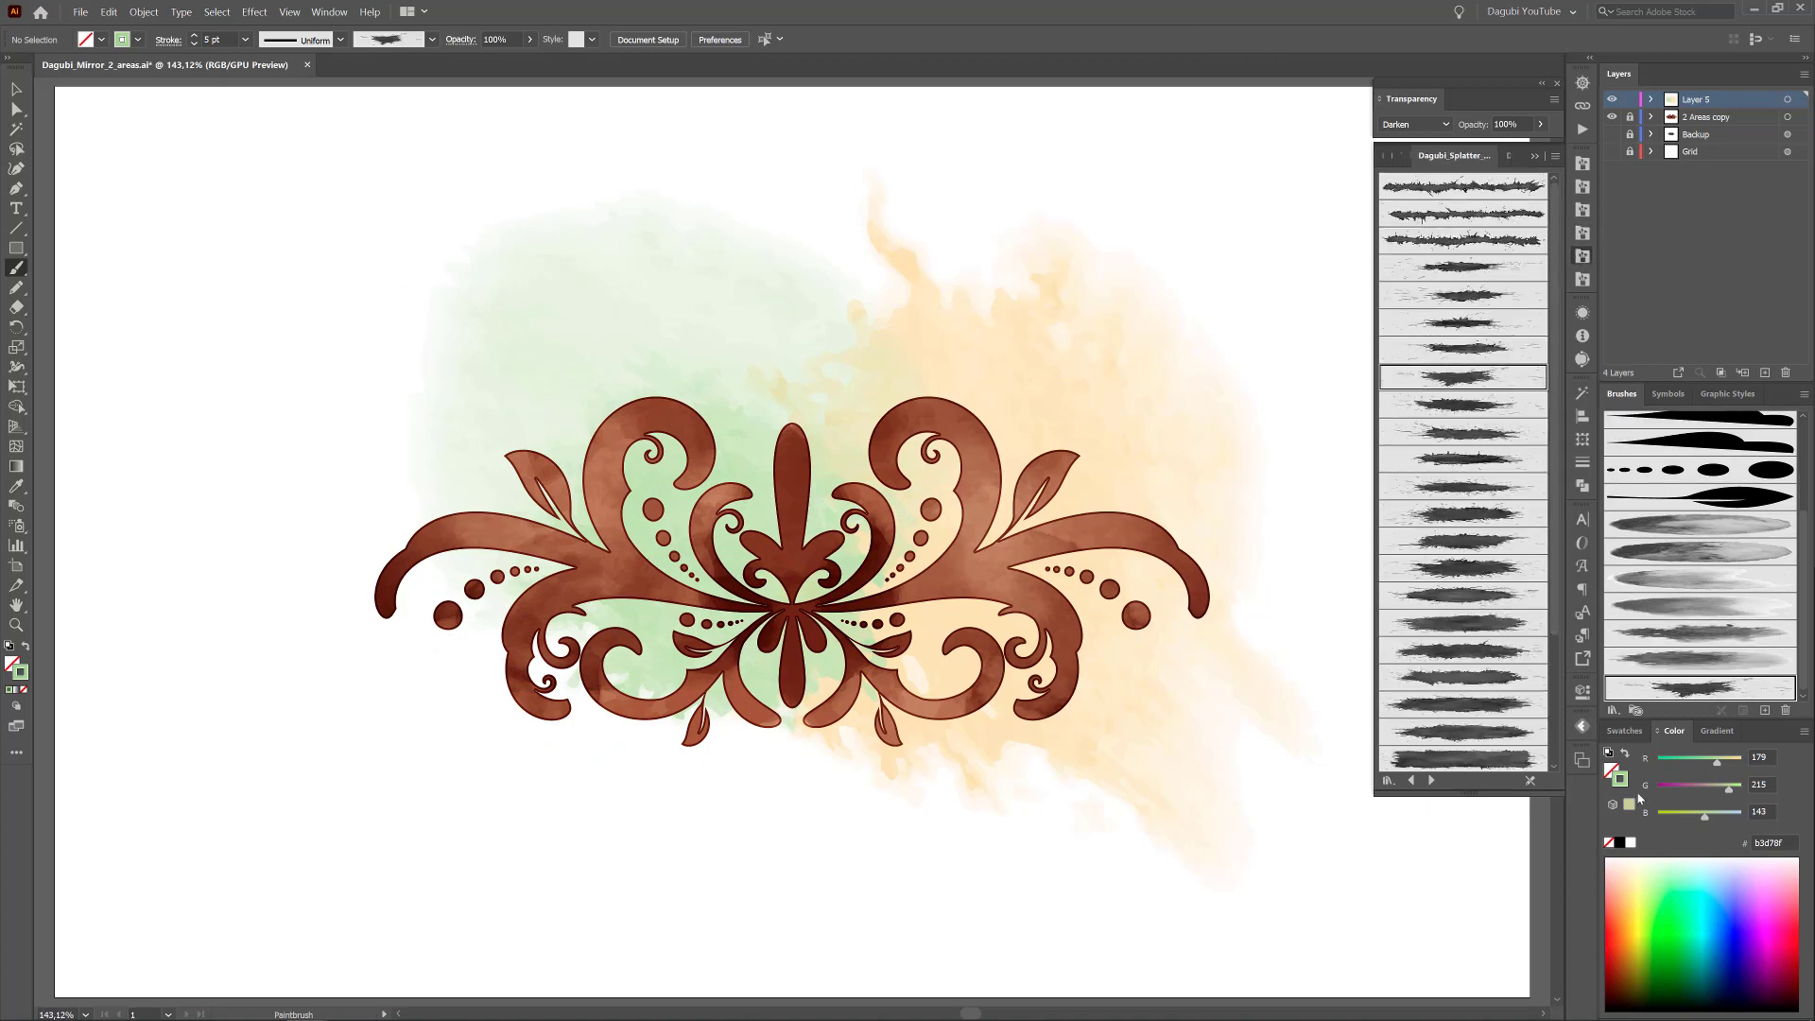
- Apply the C=70 M=15 Y=0 K=0 blue swatch and Multiply blending, and paint a diagonal splatter stroke across the ornament's center
{"action": "left_click", "coordinate": [1624, 730]}
{"action": "left_click", "coordinate": [1689, 794]}
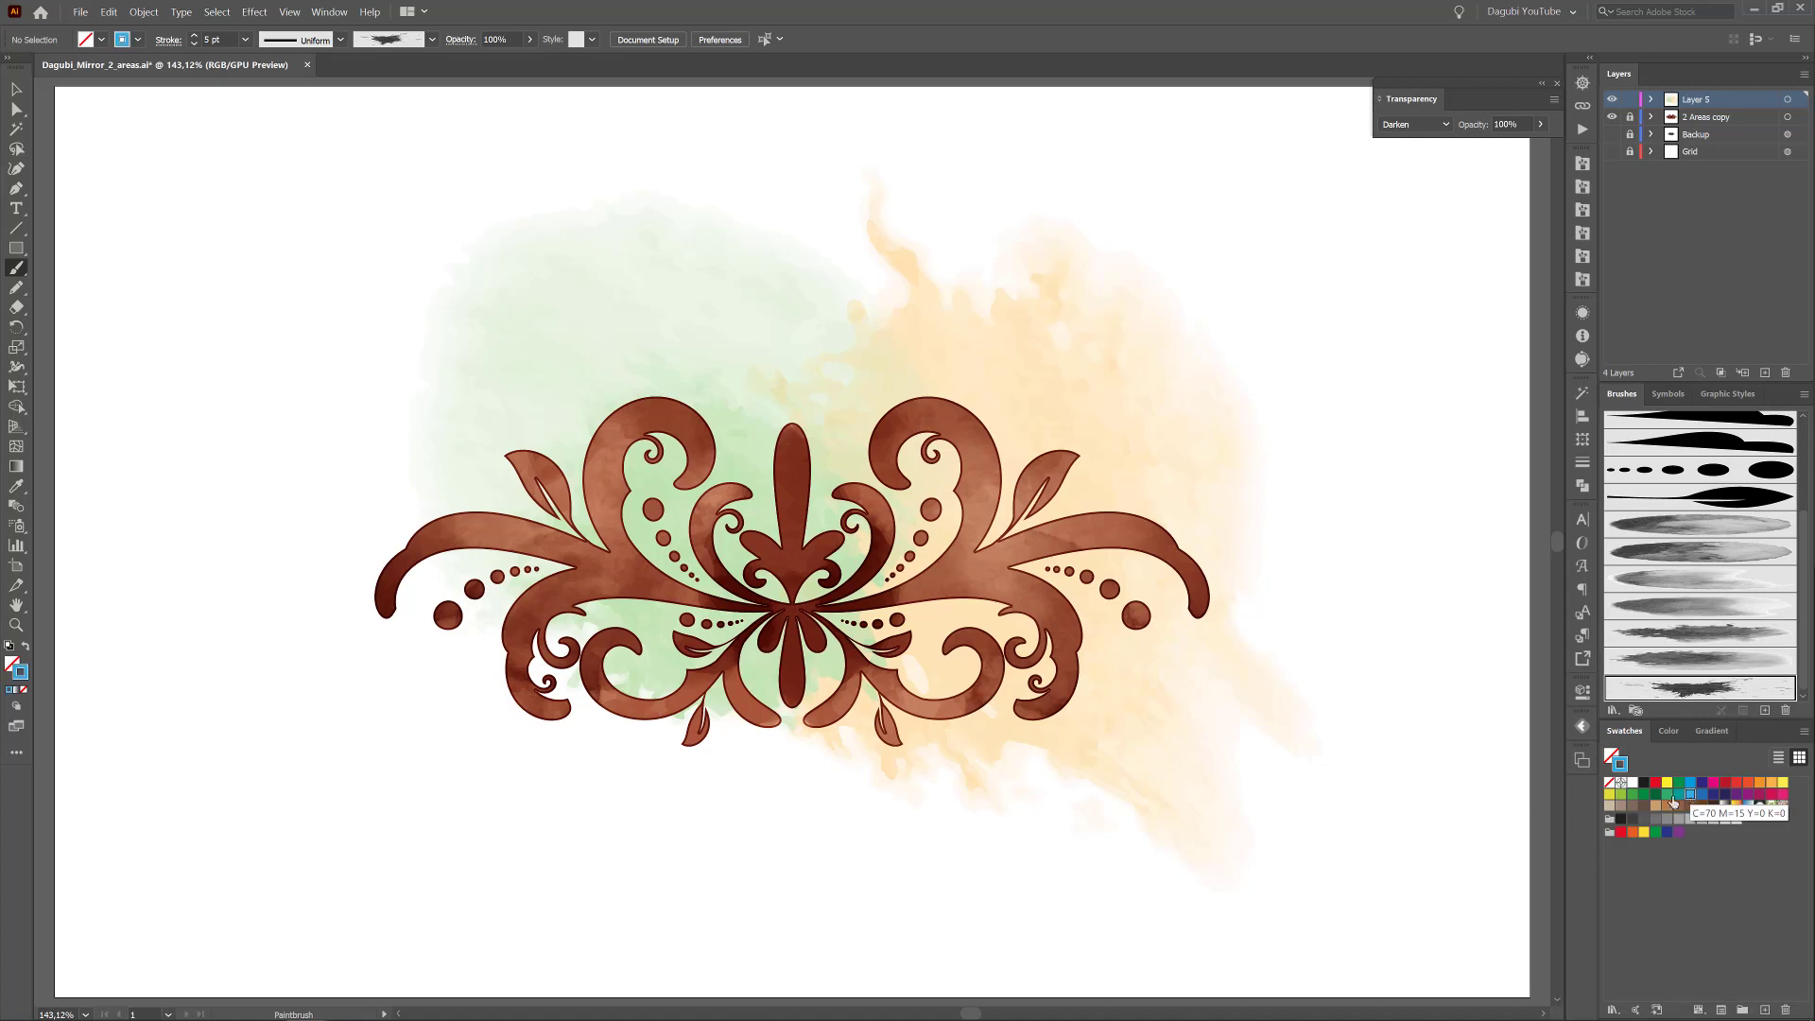
{"action": "left_click", "coordinate": [1414, 124]}
{"action": "left_click", "coordinate": [1394, 199]}
{"action": "mouse_move", "coordinate": [705, 799]}
{"action": "left_mouse_down"}
{"action": "mouse_move", "coordinate": [849, 538]}
{"action": "mouse_move", "coordinate": [1019, 296]}
{"action": "left_mouse_up"}
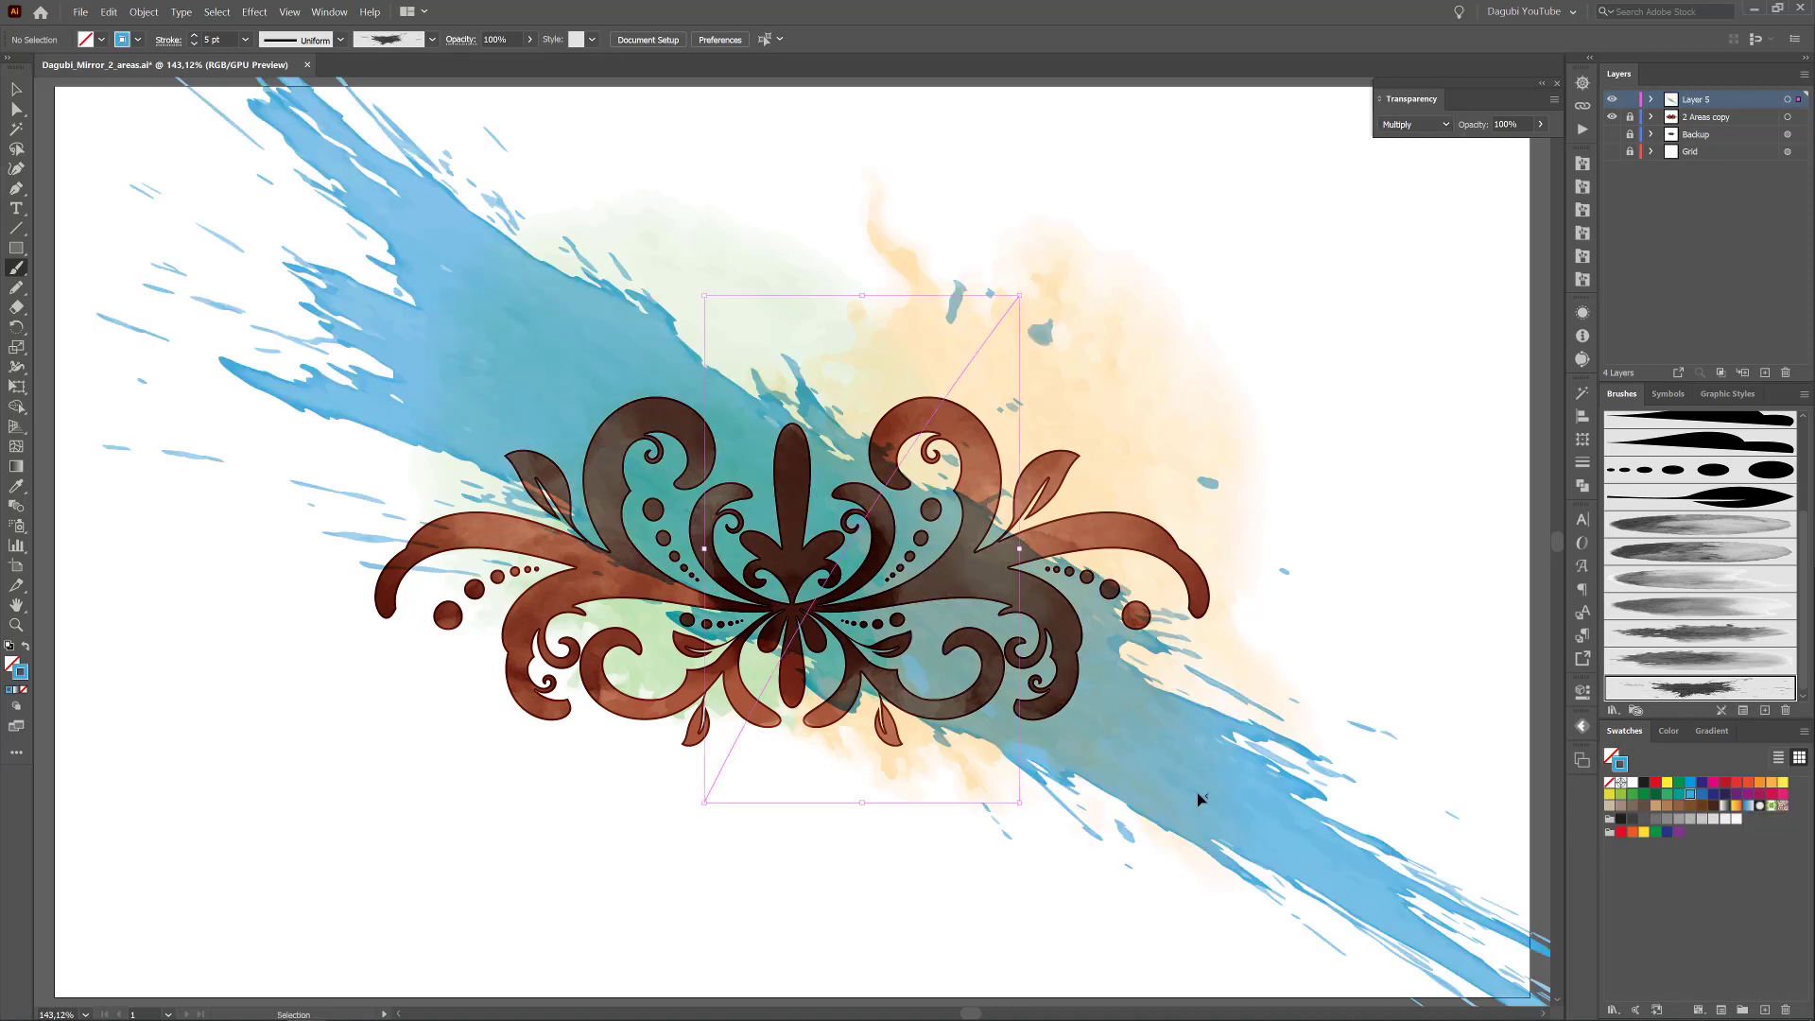
- Reduce the blue splatter stroke's weight to 1 pt and set its color to R 48, G 167, B 255
{"action": "left_click", "coordinate": [195, 43]}
{"action": "left_click", "coordinate": [195, 44]}
{"action": "left_click", "coordinate": [194, 44]}
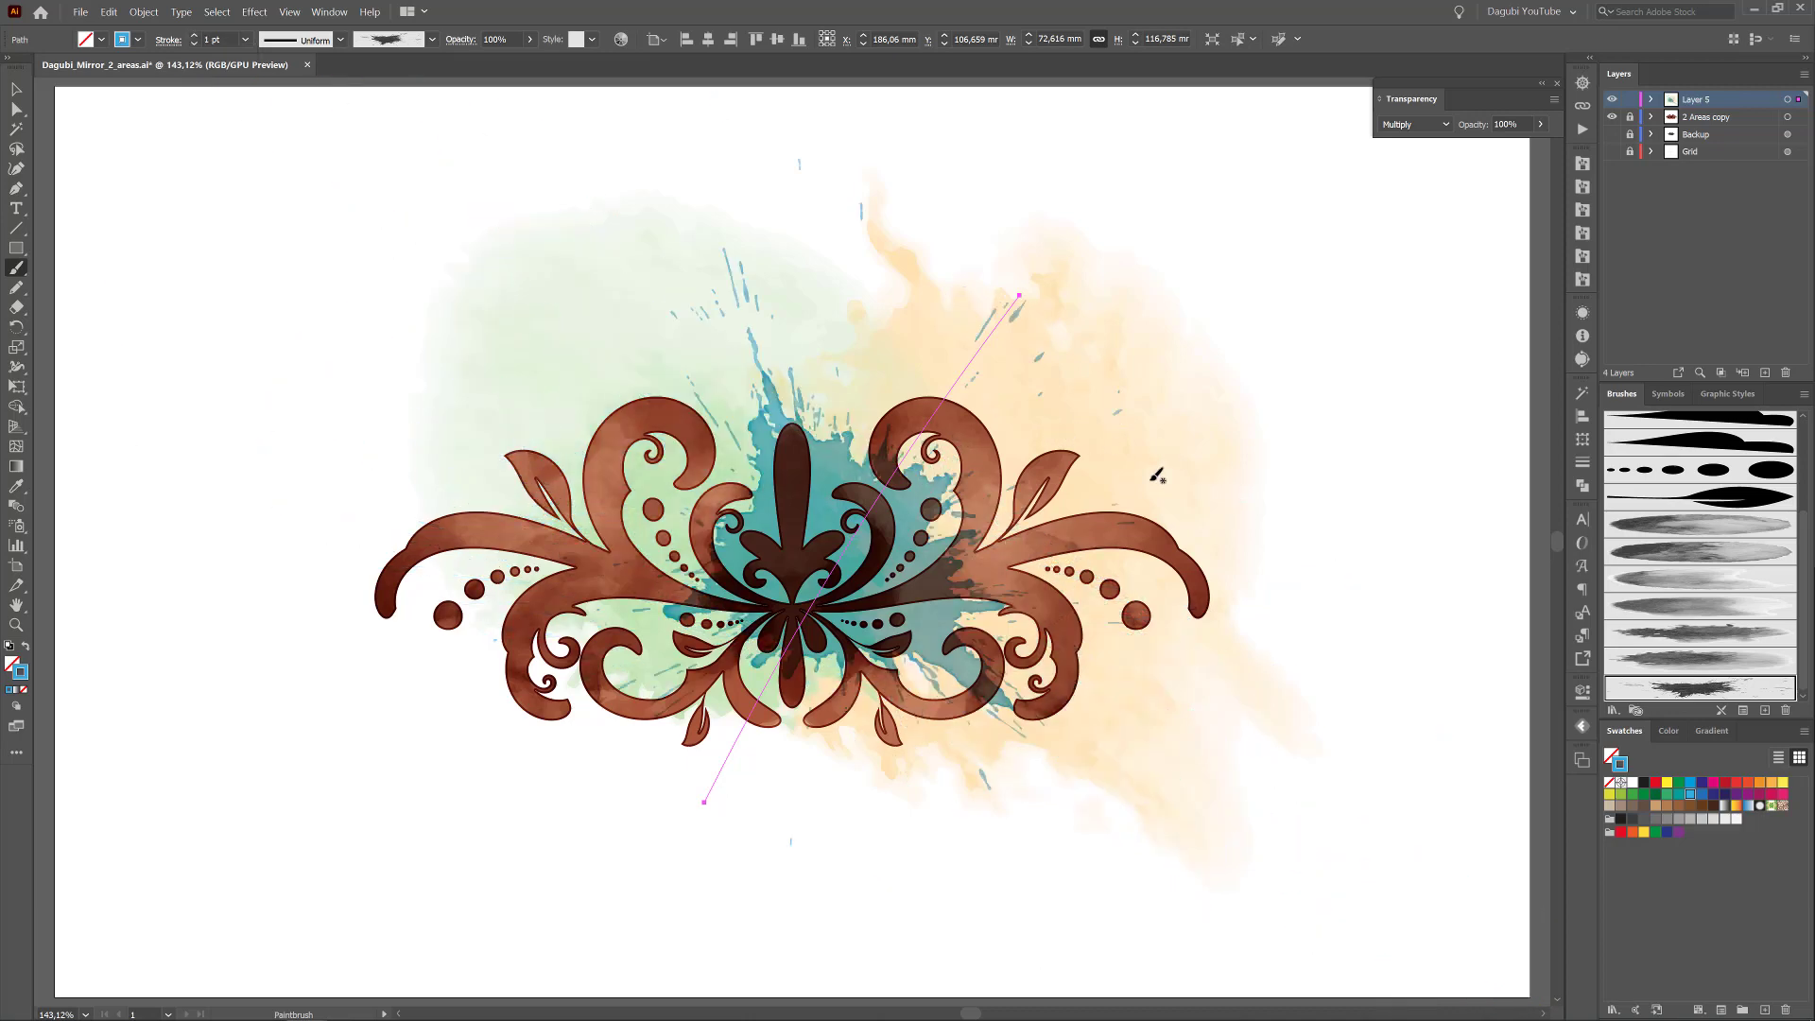
{"action": "left_click", "coordinate": [1670, 732]}
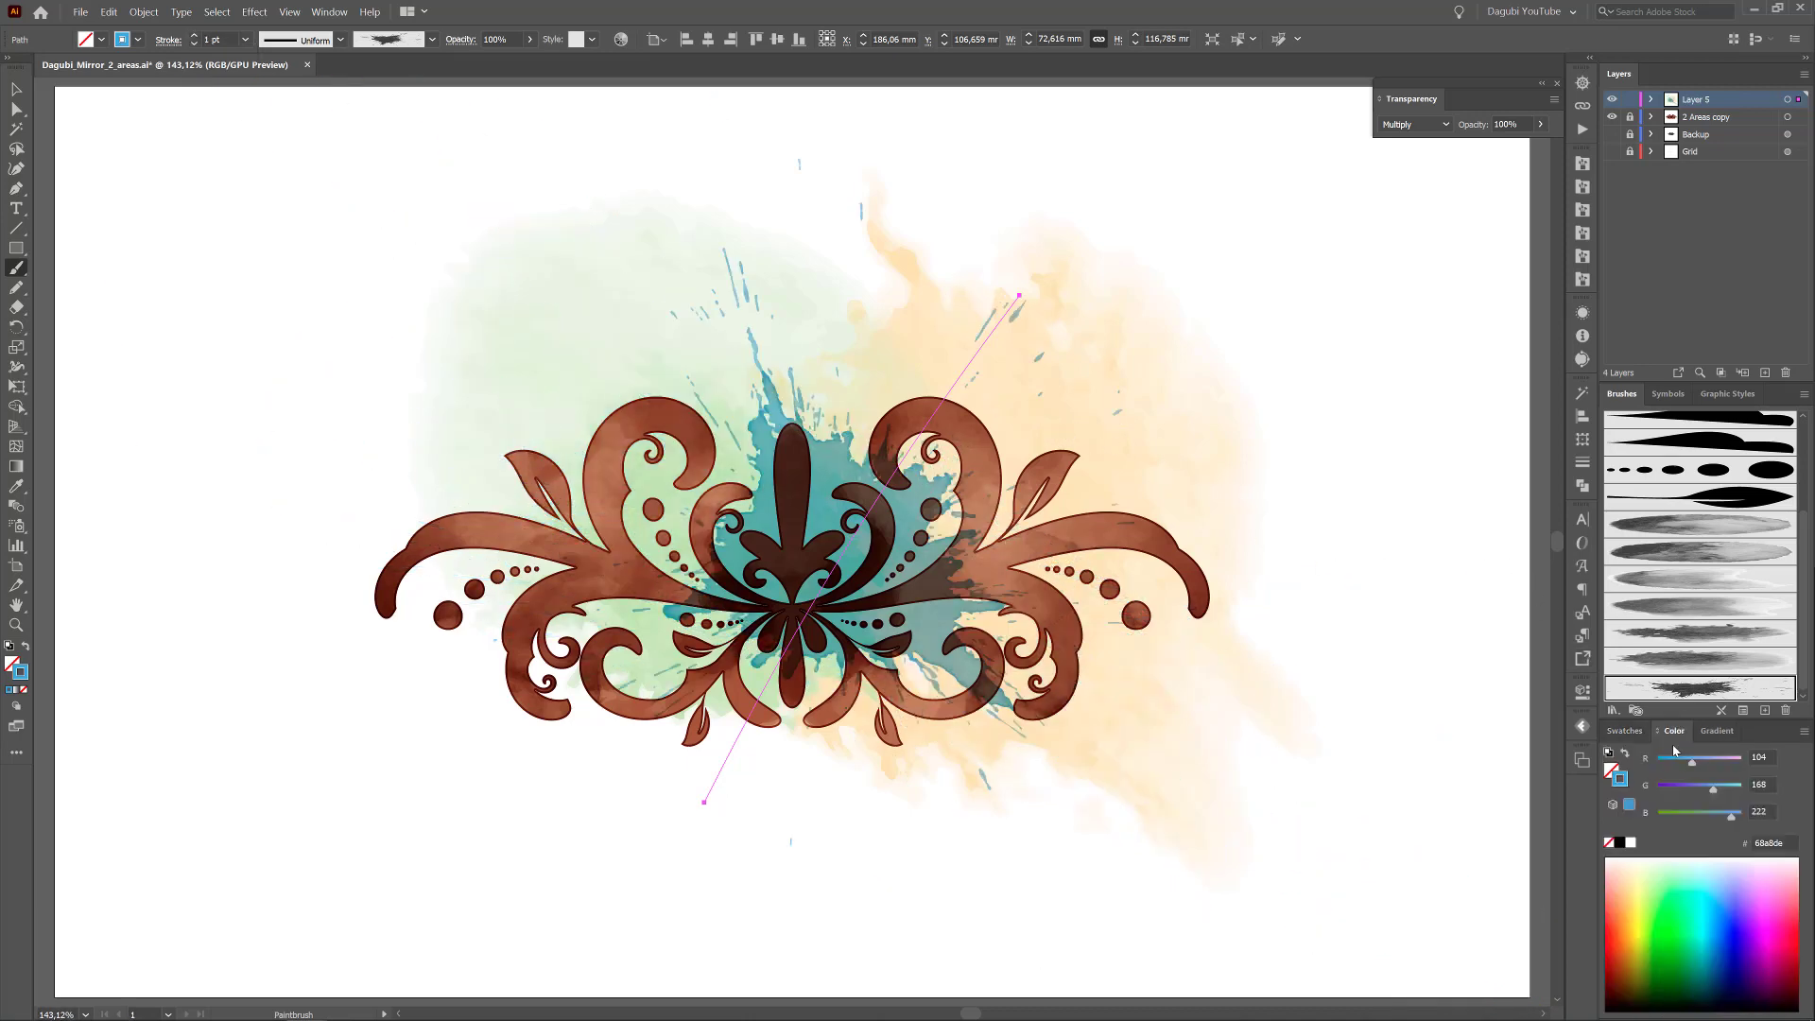
{"action": "left_click_drag", "start_coordinate": [1690, 761], "coordinate": [1672, 764]}
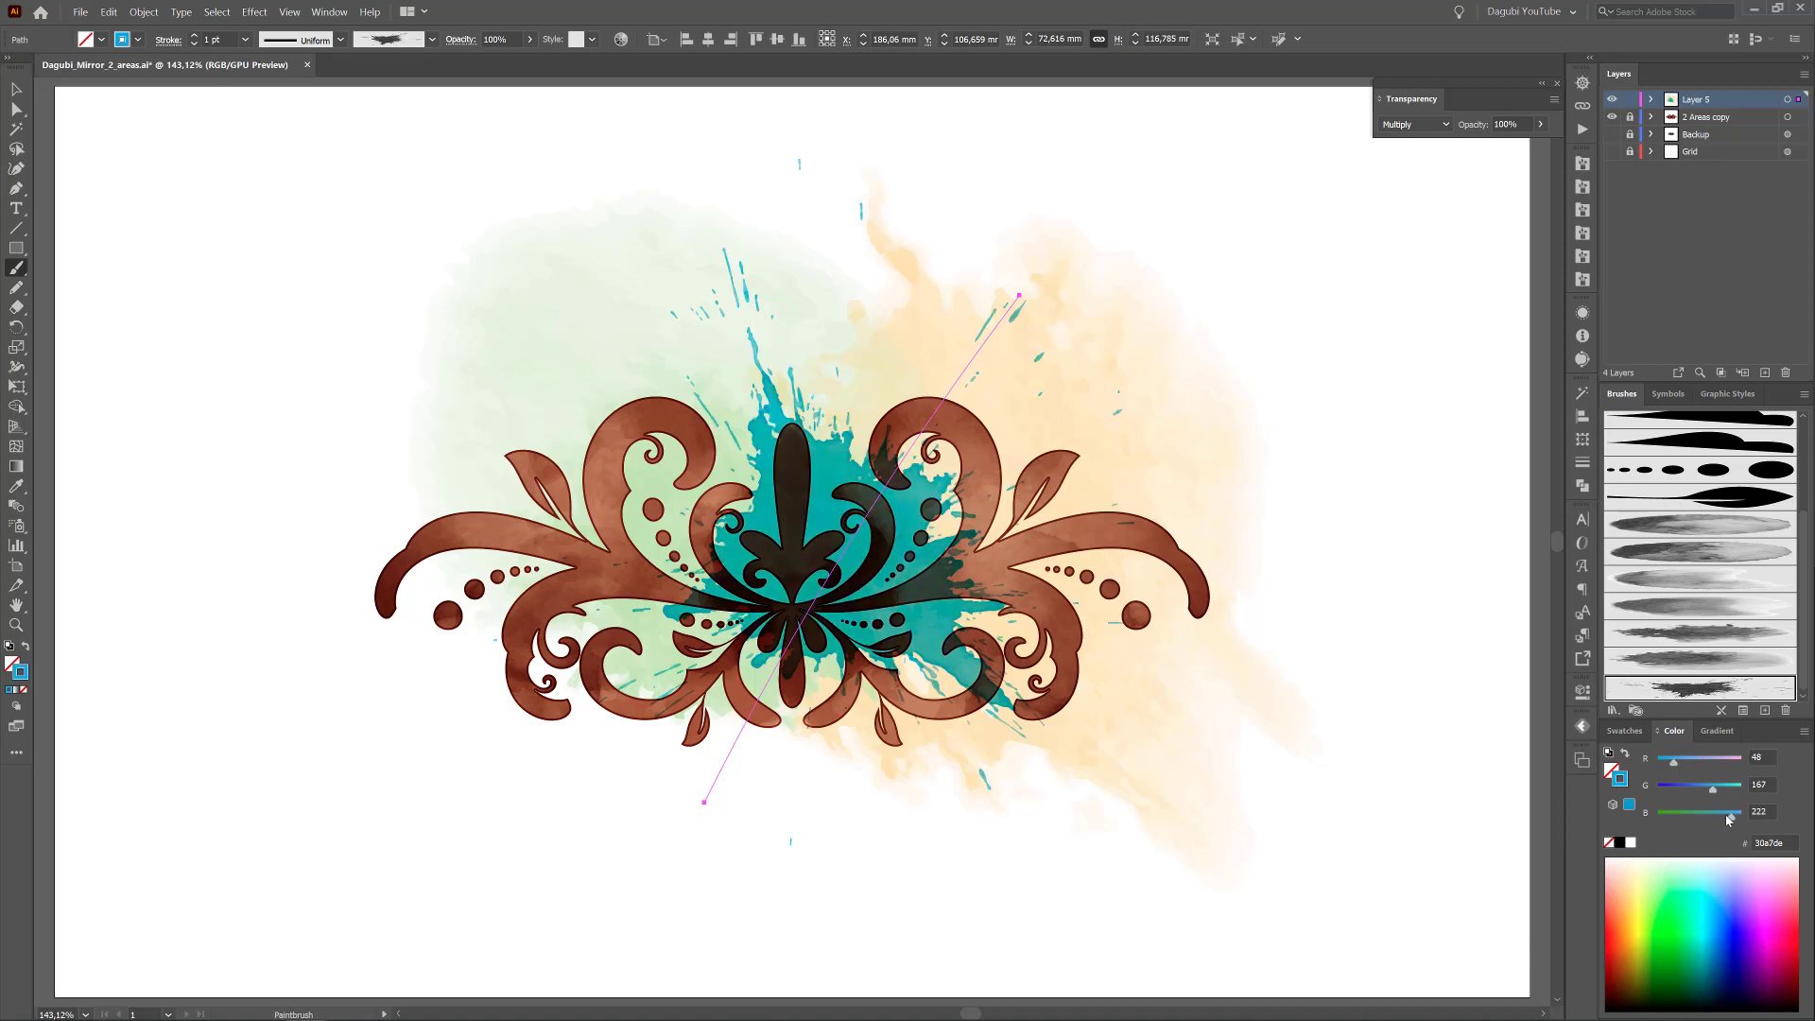
{"action": "left_click_drag", "start_coordinate": [1727, 818], "coordinate": [1747, 822]}
- Enlarge the blue splatter stroke with Free Transform to about 93 by 150 mm and recenter it over the ornament
{"action": "key", "text": "e"}
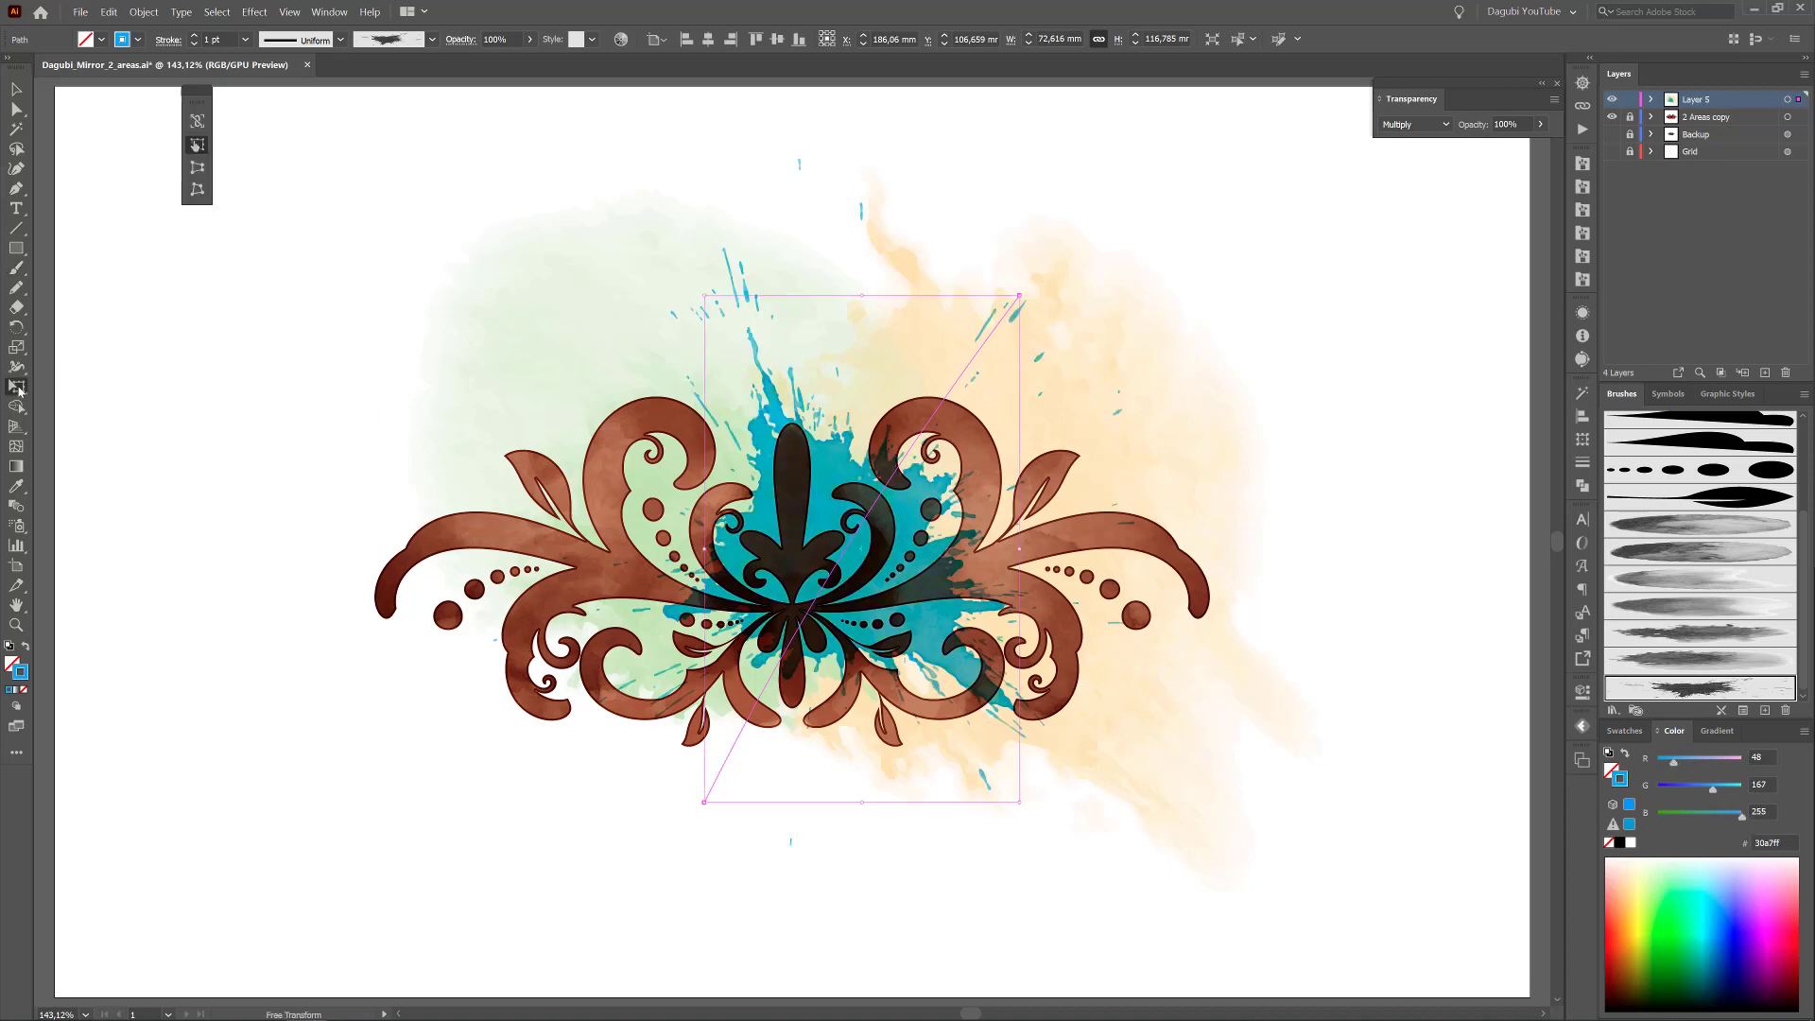
{"action": "left_click_drag", "start_coordinate": [1019, 296], "coordinate": [1086, 243]}
{"action": "left_click_drag", "start_coordinate": [895, 562], "coordinate": [910, 592]}
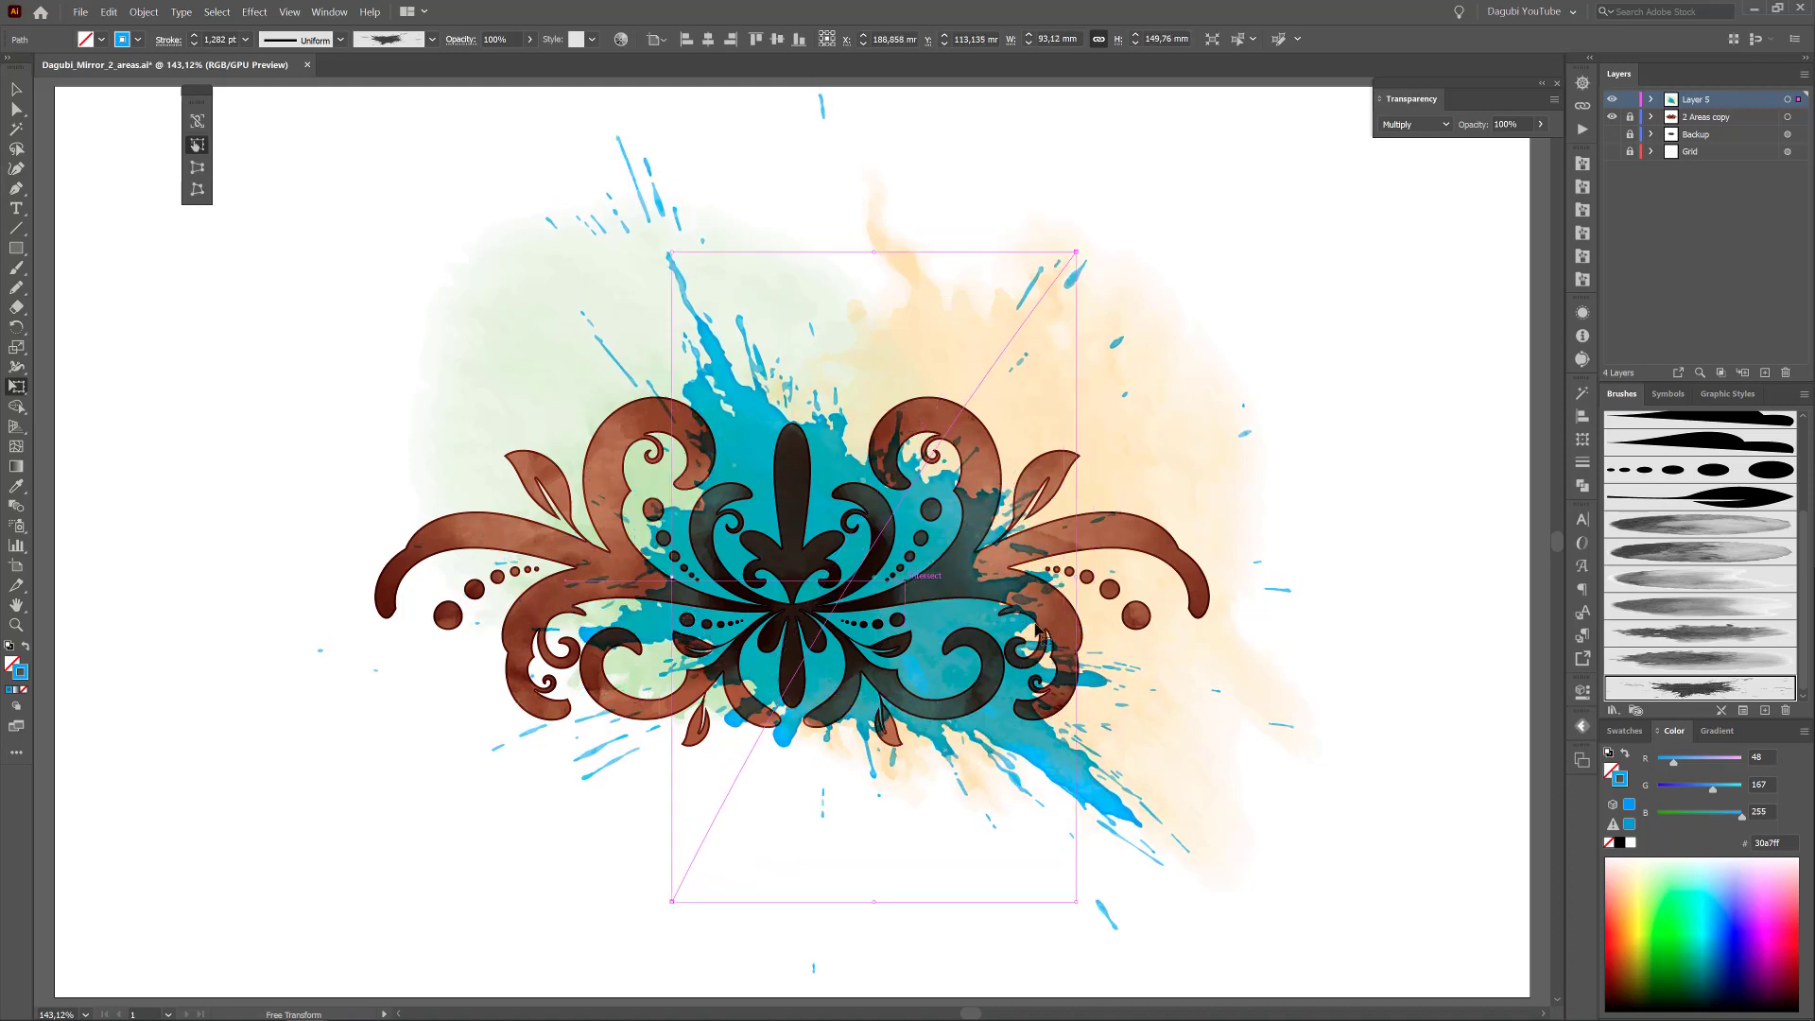
{"action": "left_click", "coordinate": [1534, 249]}
- Target the blue splatter path, set its blending mode to Darken, reduce its red value to 34, and deselect
{"action": "left_click", "coordinate": [1651, 99]}
{"action": "left_click", "coordinate": [1787, 117]}
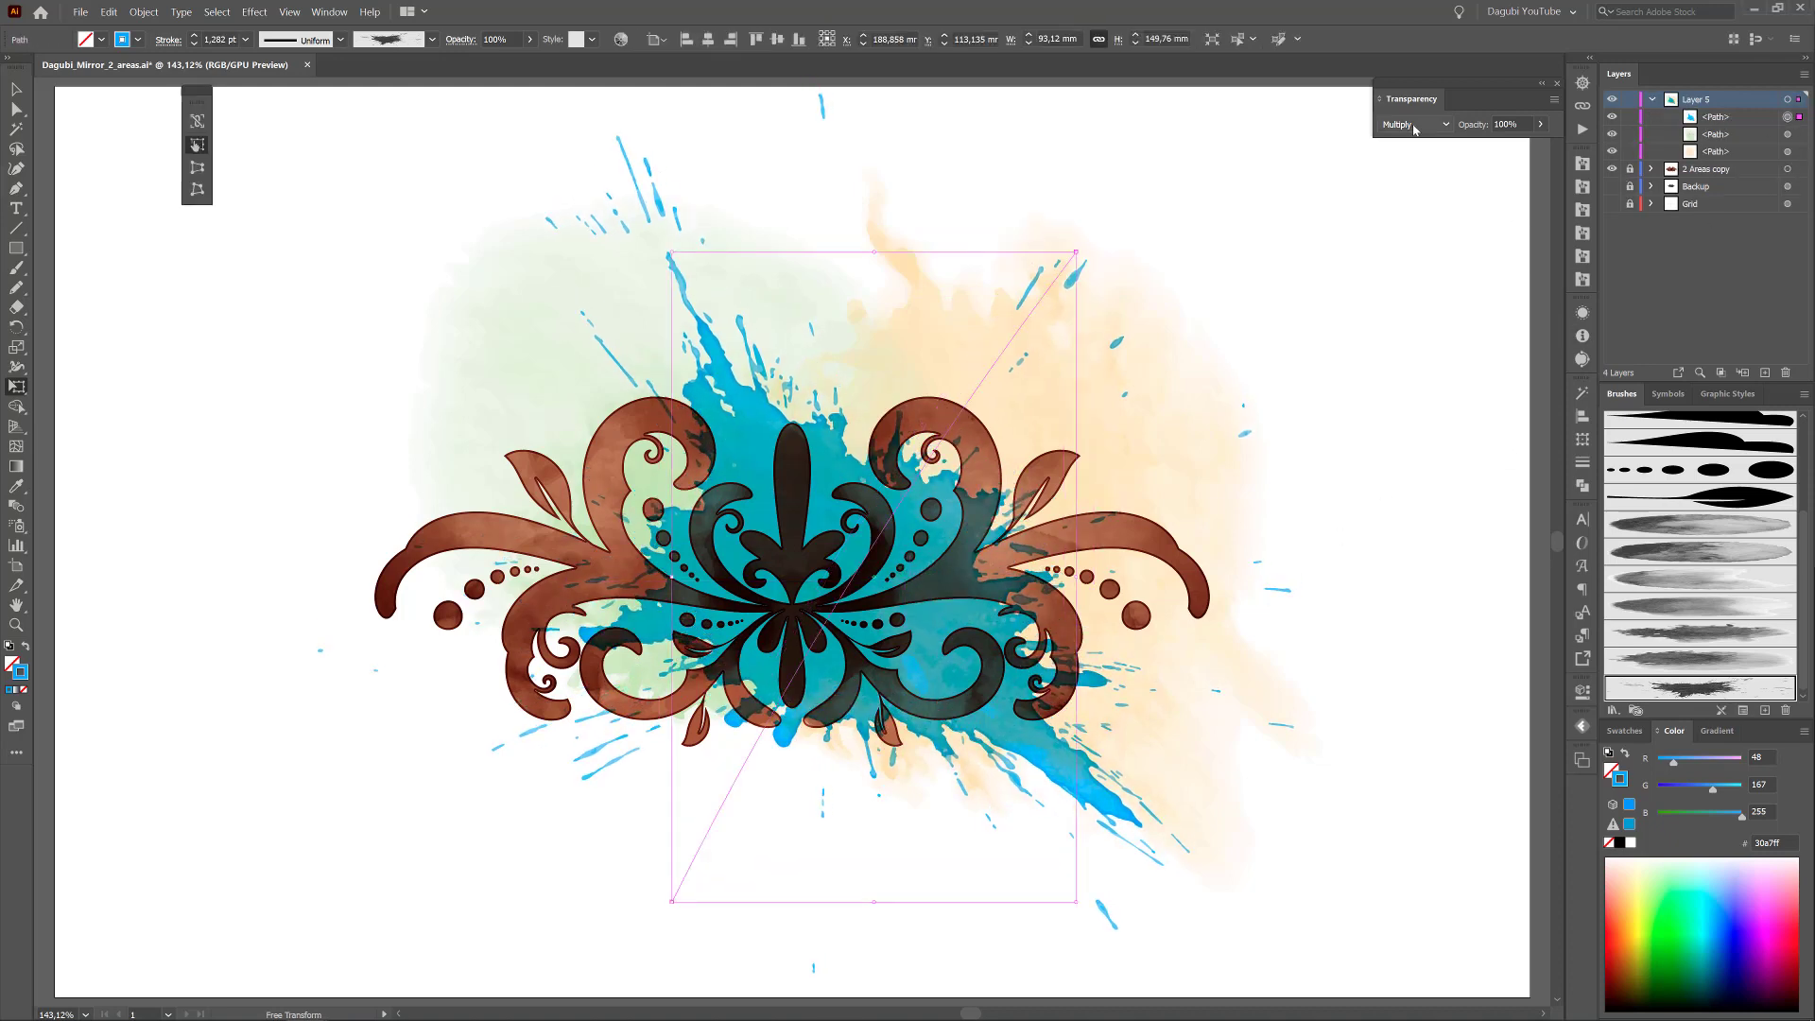
{"action": "left_click", "coordinate": [1415, 124]}
{"action": "left_click", "coordinate": [1413, 170]}
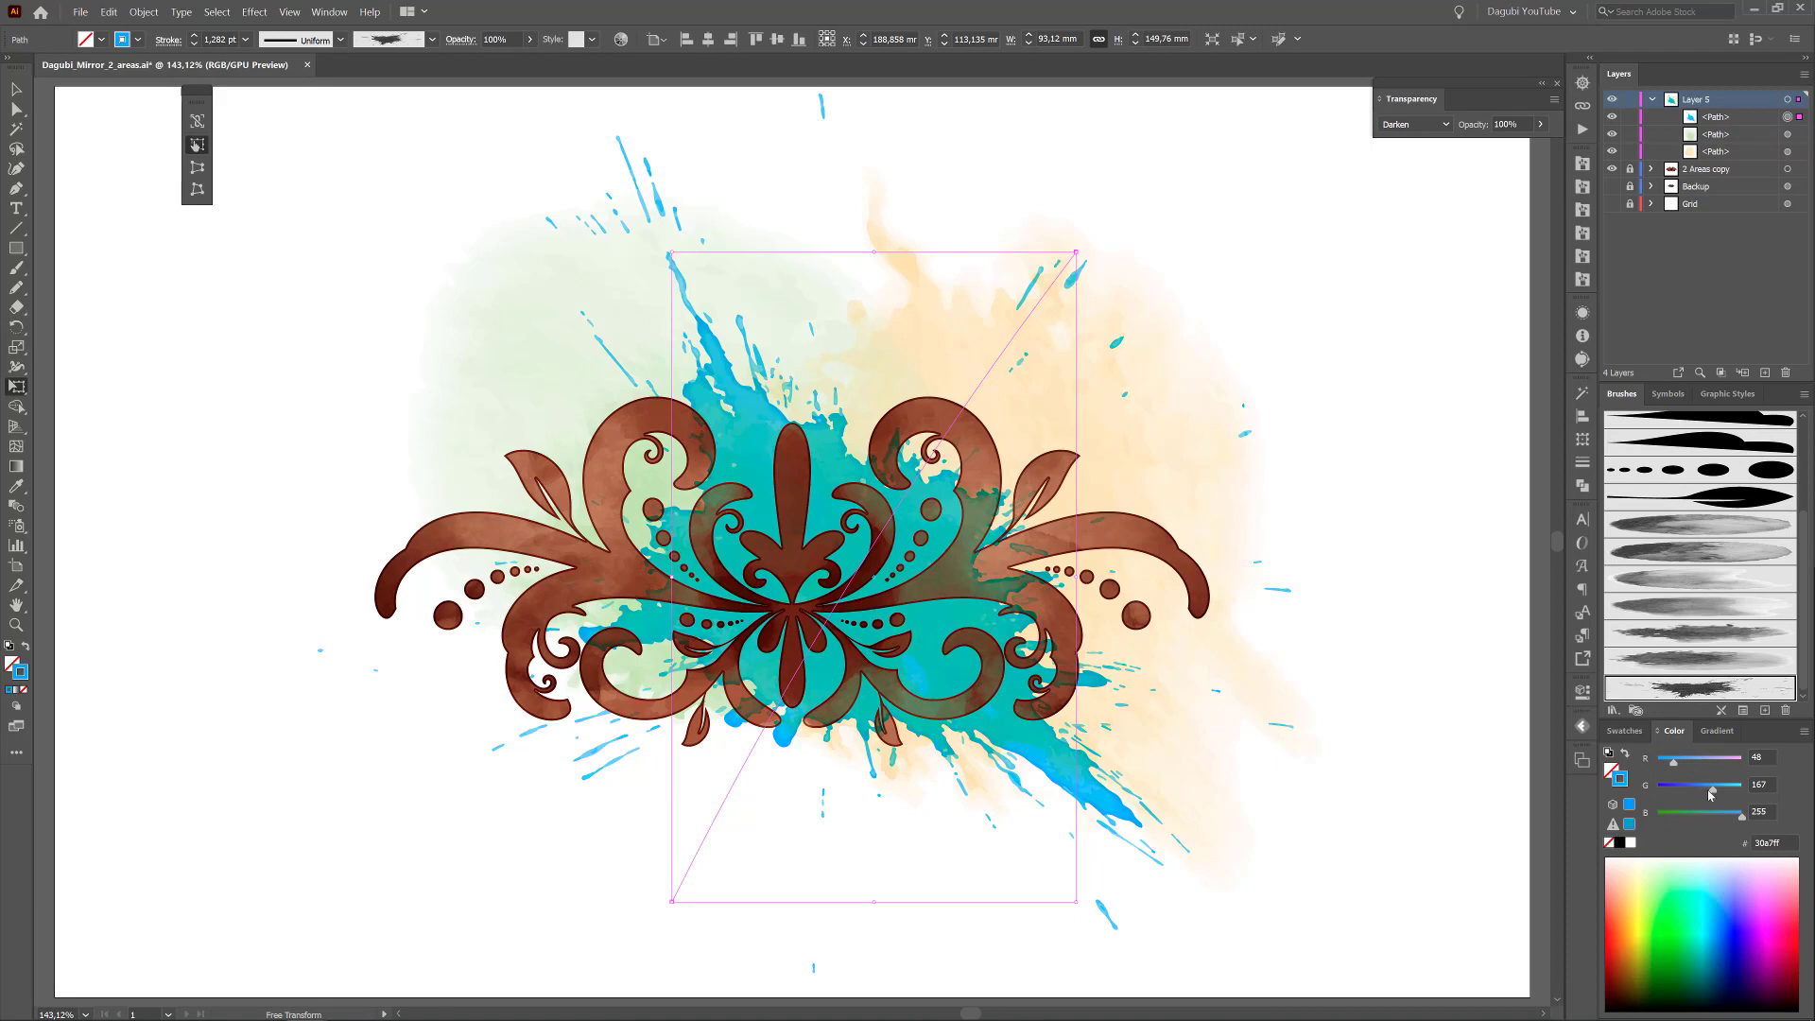
{"action": "left_click_drag", "start_coordinate": [1674, 767], "coordinate": [1671, 768]}
{"action": "left_click", "coordinate": [1491, 608]}
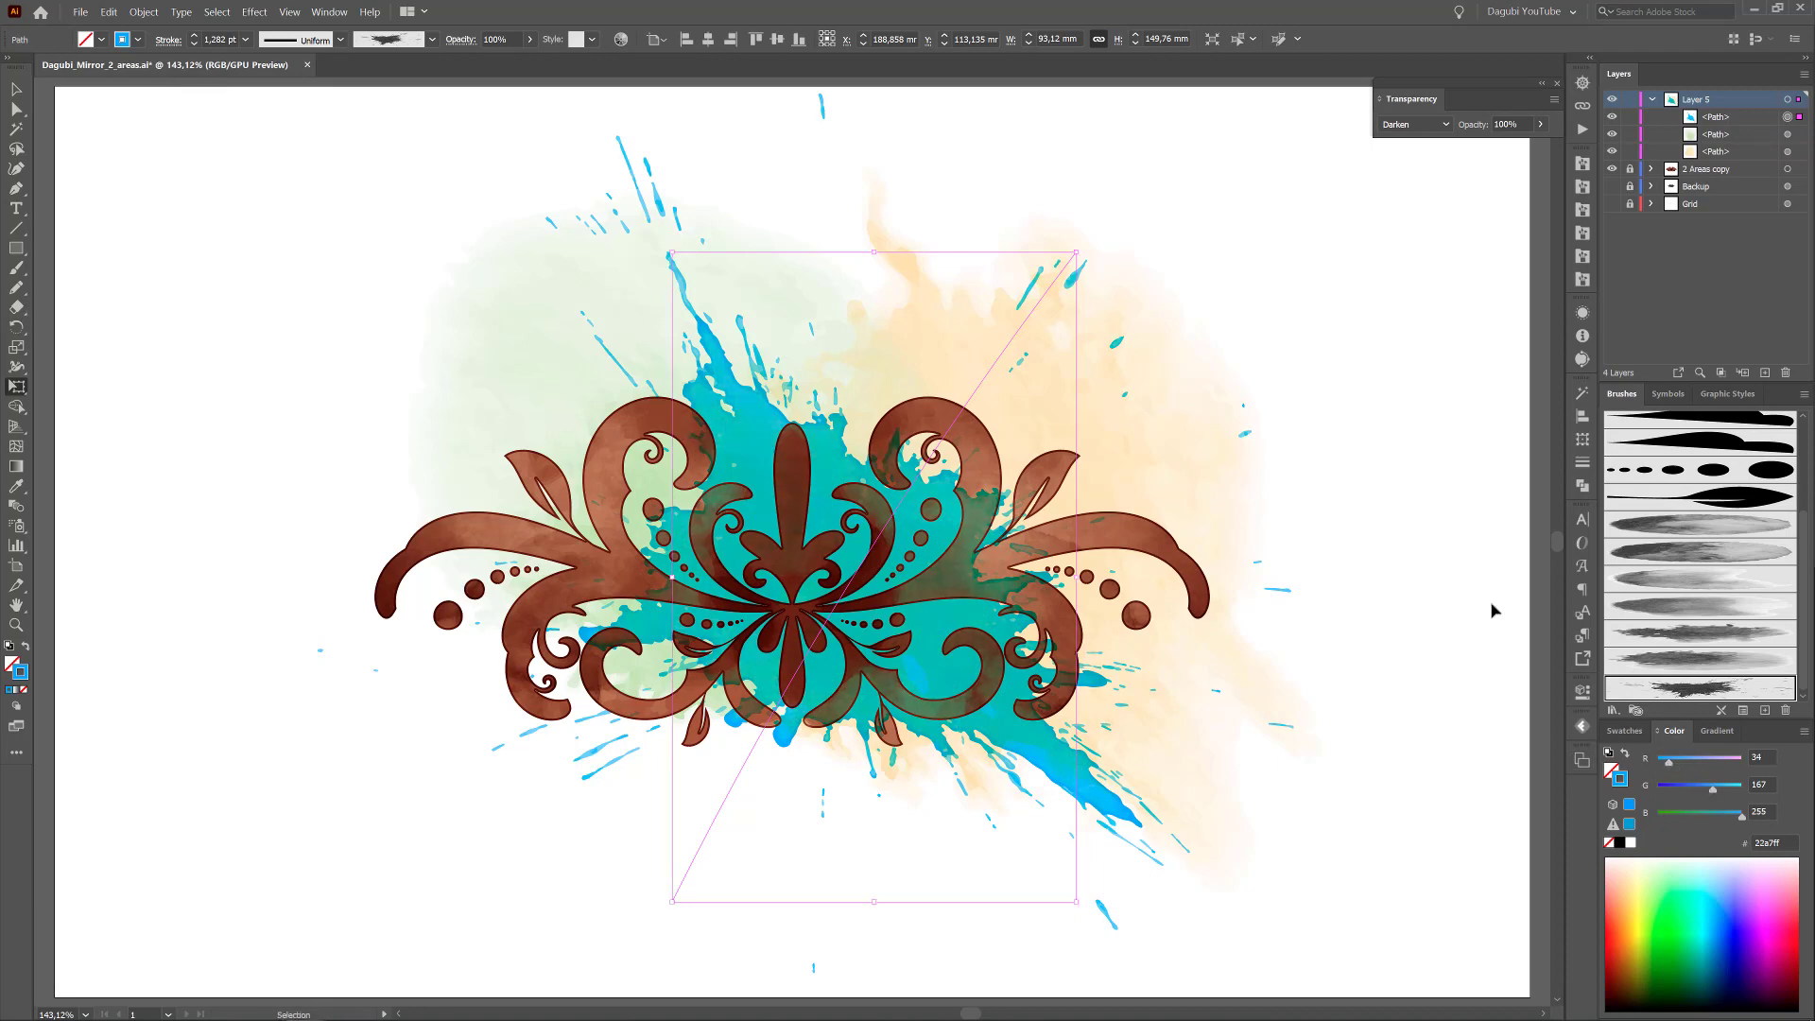
- With the Paintbrush, choose a sparse droplet splatter brush from the Dagubi watercolor brush library
{"action": "left_click", "coordinate": [17, 268]}
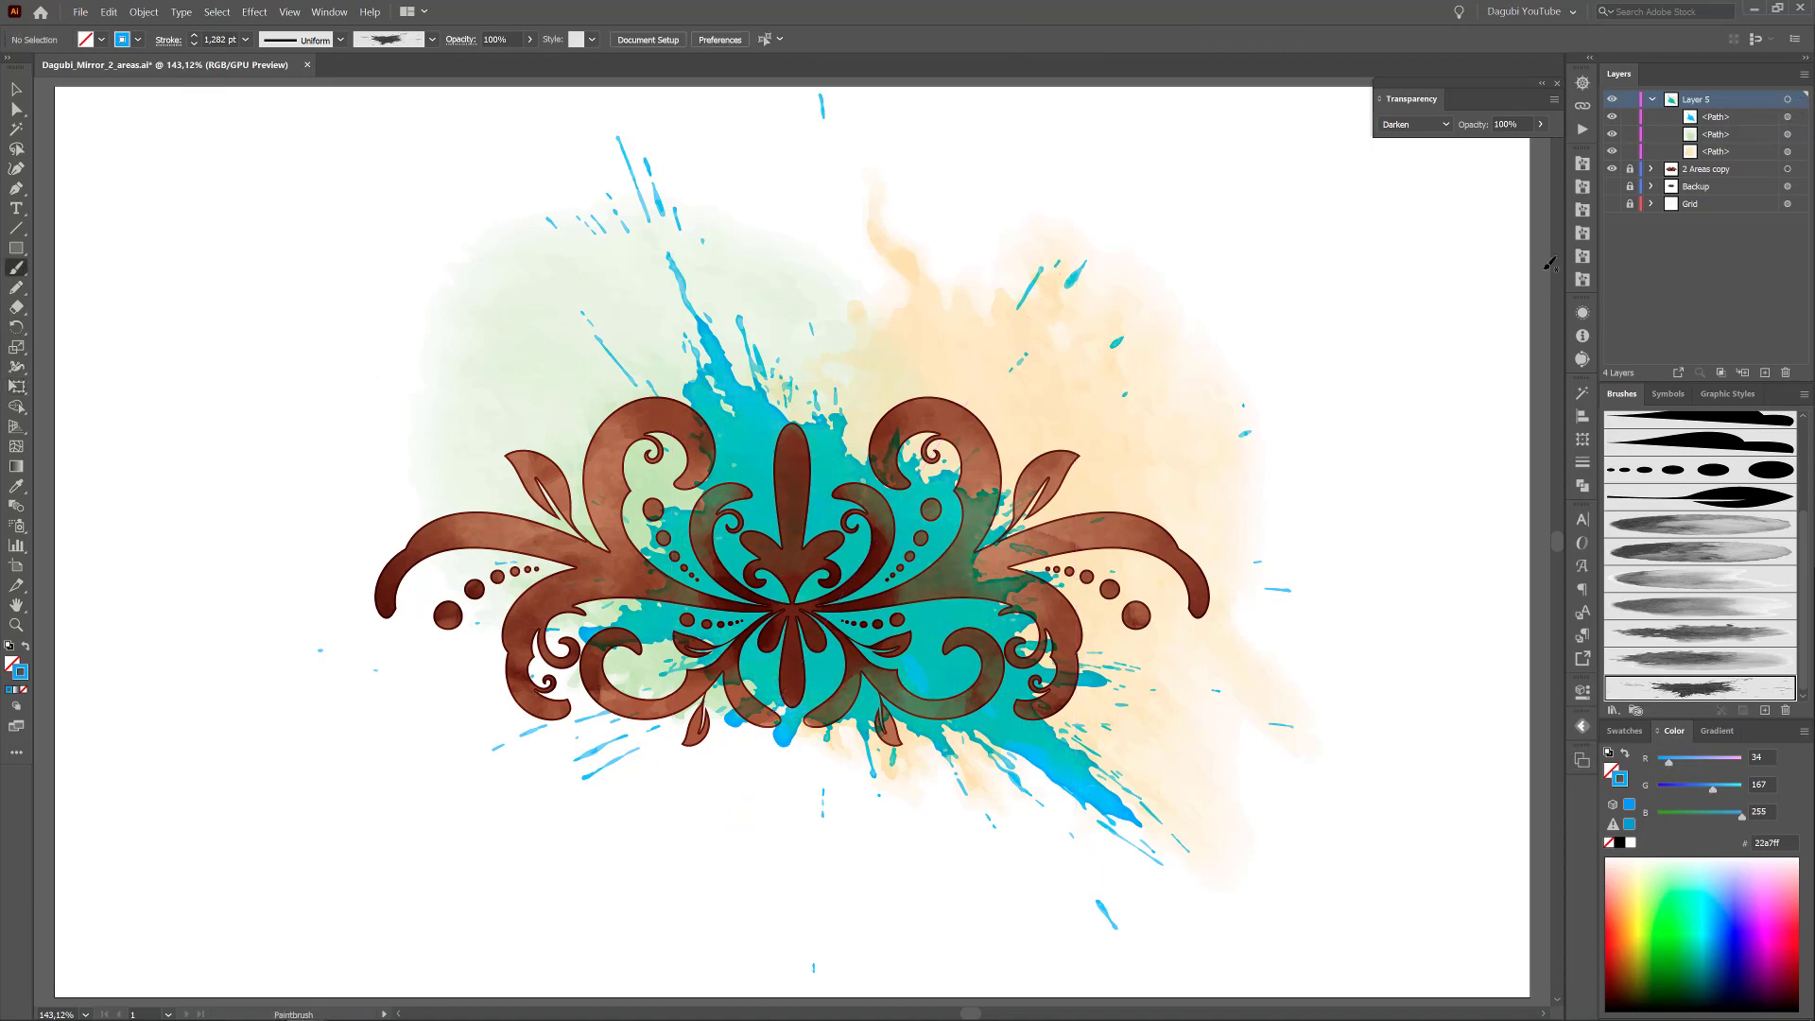
{"action": "left_click", "coordinate": [1583, 257]}
{"action": "left_click_drag", "start_coordinate": [1555, 247], "coordinate": [1555, 696]}
{"action": "left_click", "coordinate": [1492, 639]}
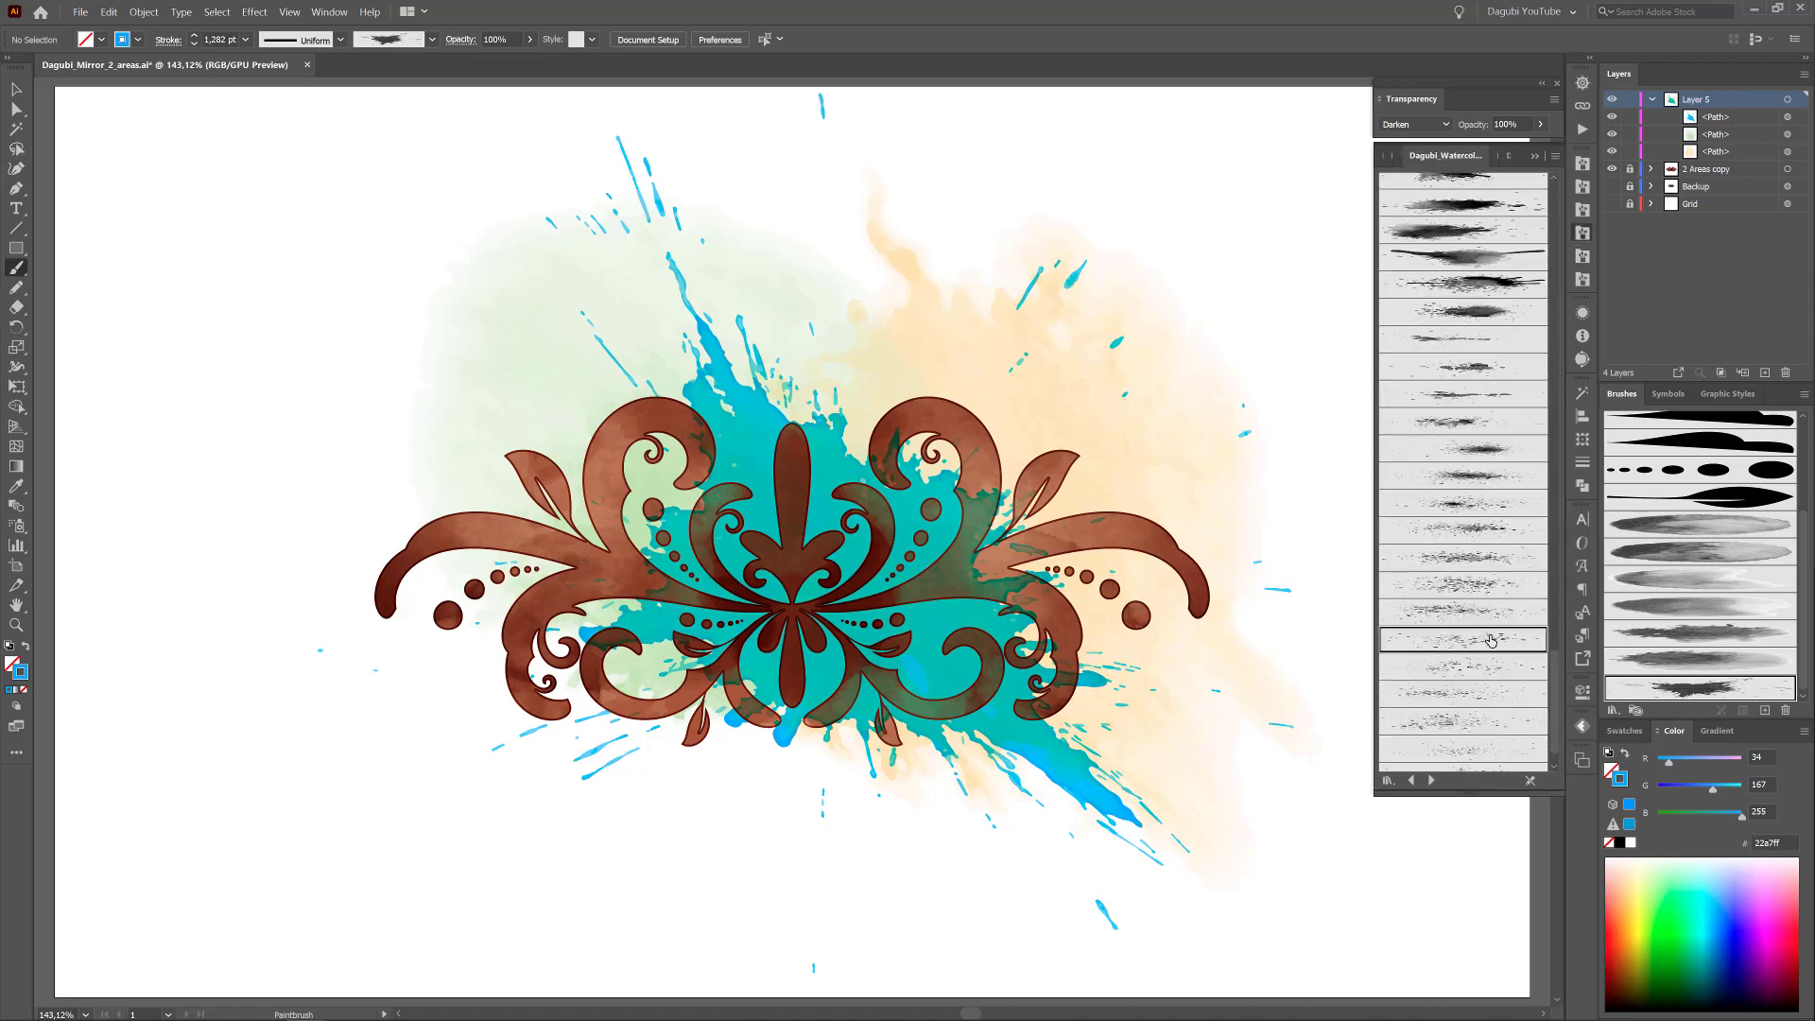
- Set the stroke color to pale orange ffe3b3 with Multiply blending and paint droplets over the orange wash
{"action": "left_click", "coordinate": [1631, 870]}
{"action": "left_click", "coordinate": [1415, 124]}
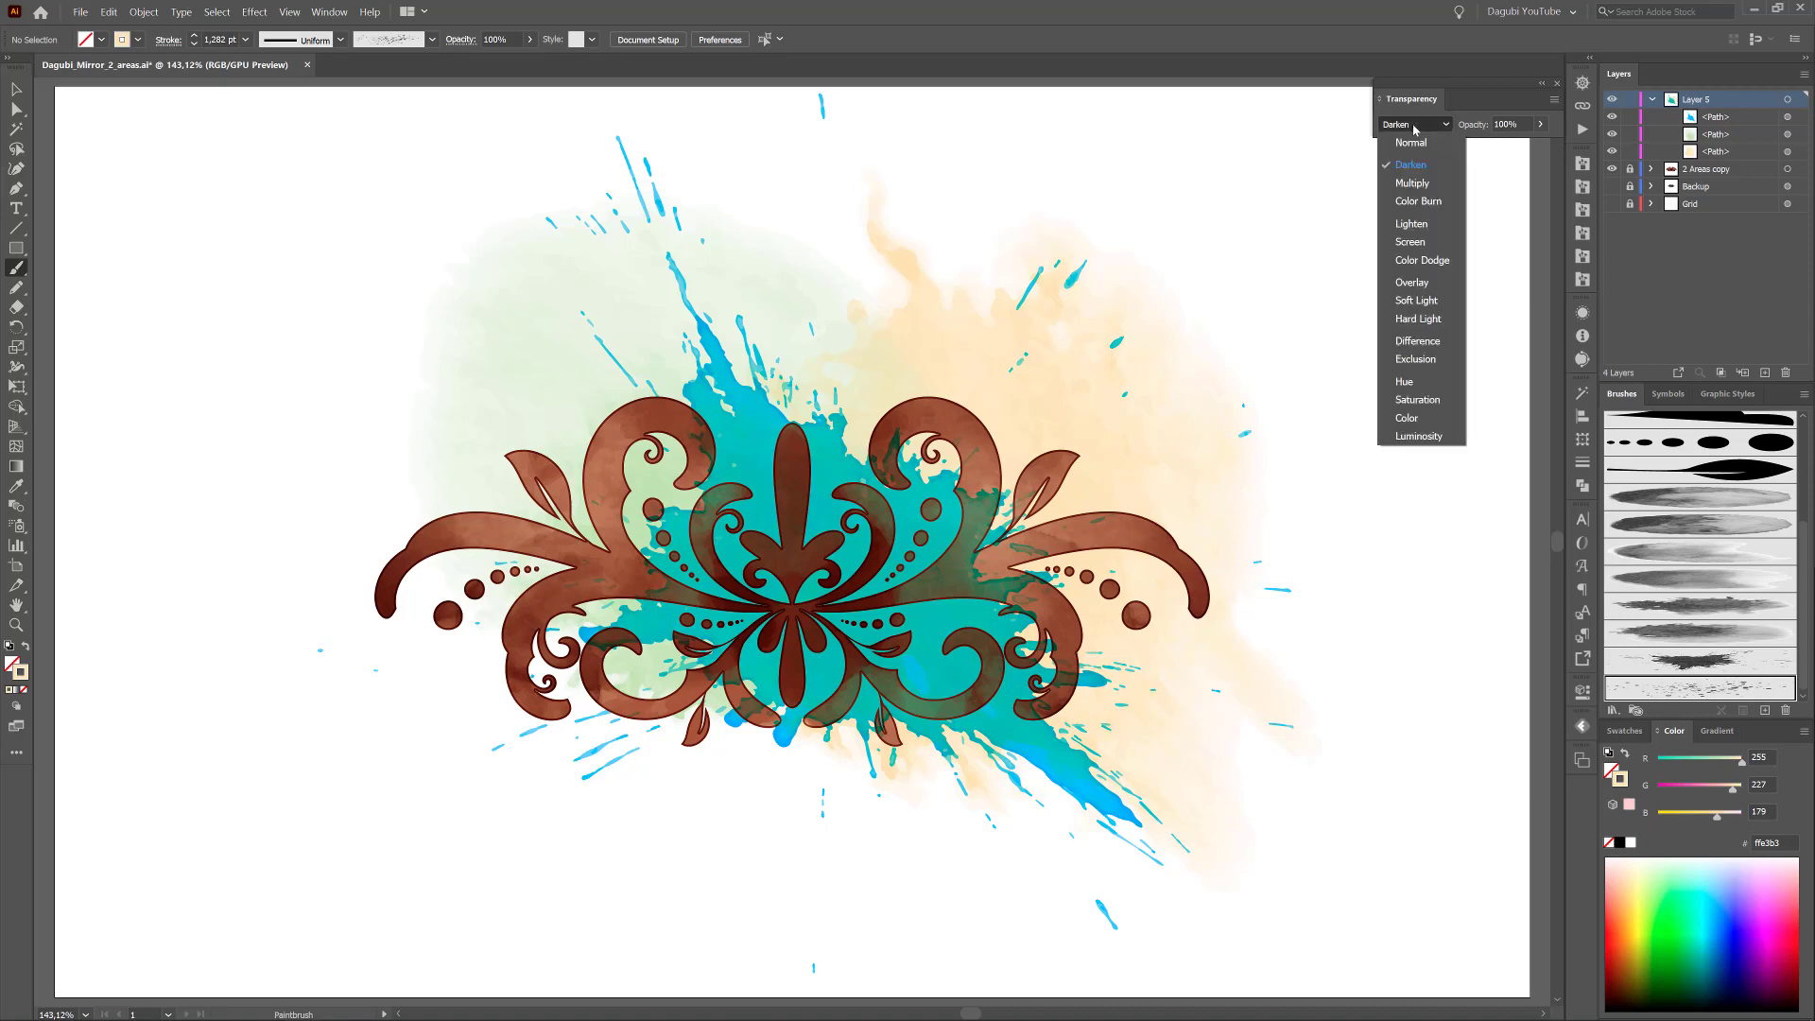
{"action": "left_click", "coordinate": [1404, 166]}
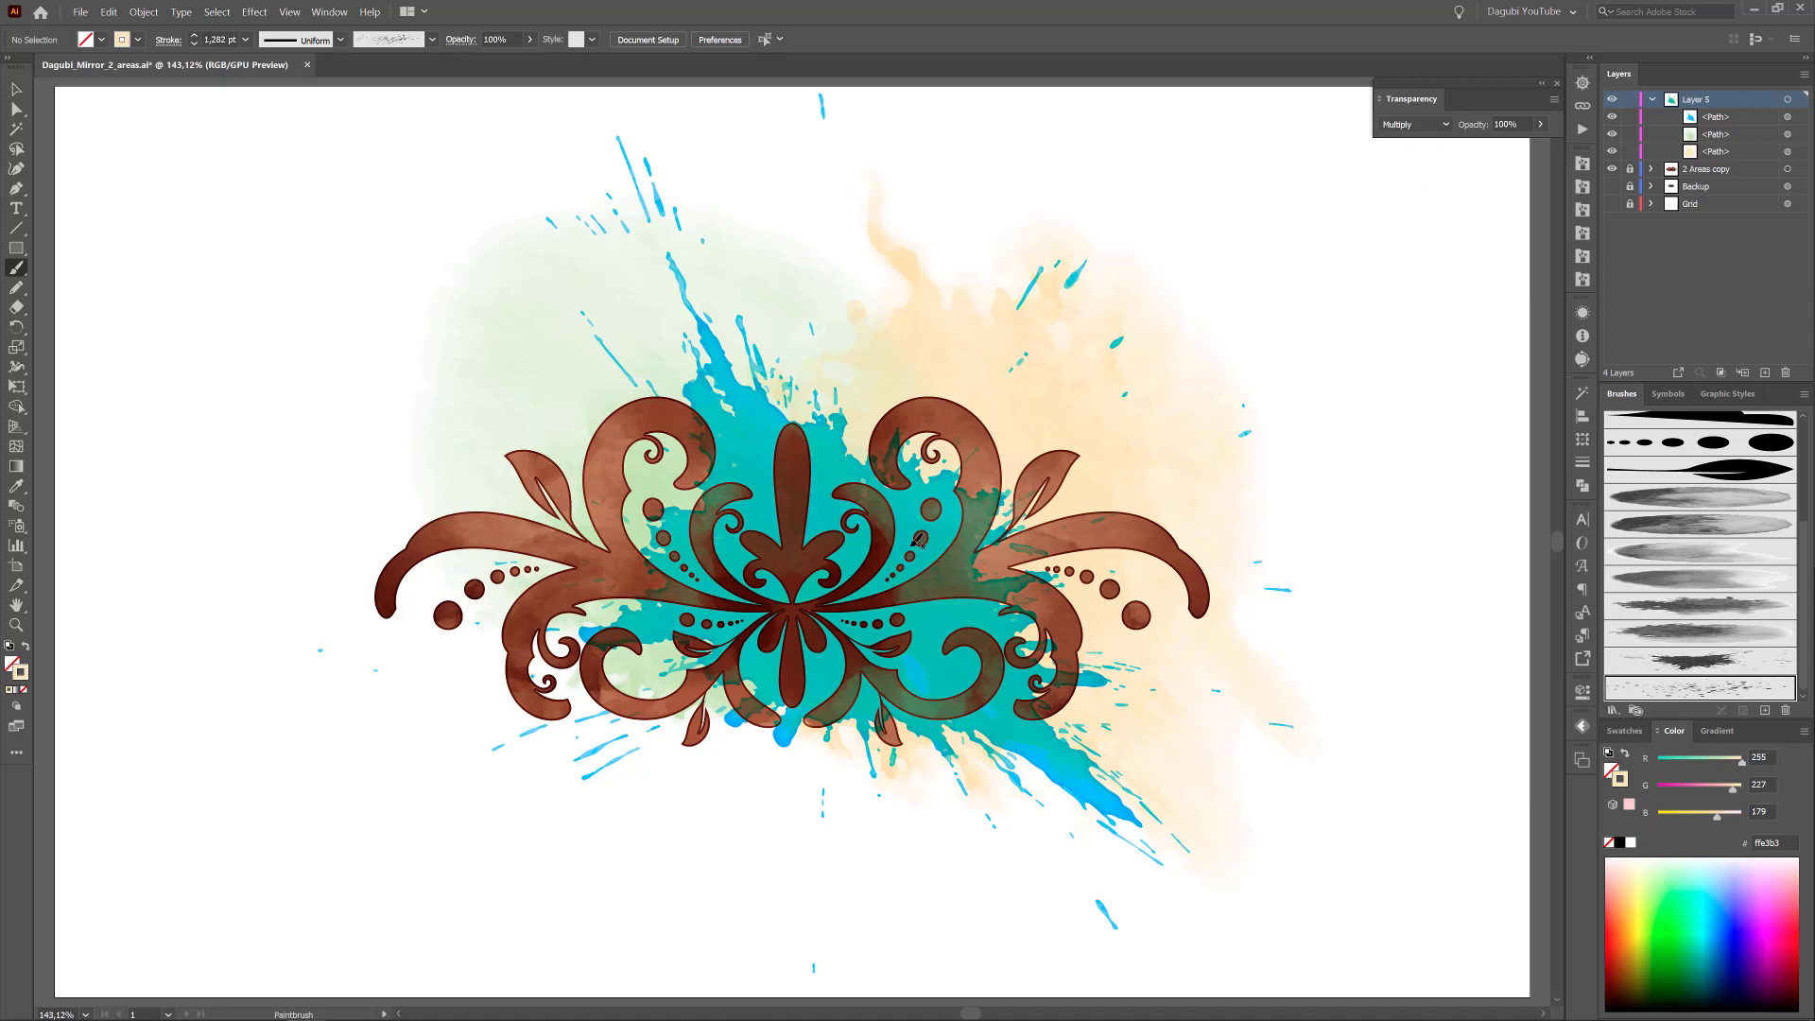
{"action": "left_click_drag", "start_coordinate": [1193, 346], "coordinate": [1161, 378]}
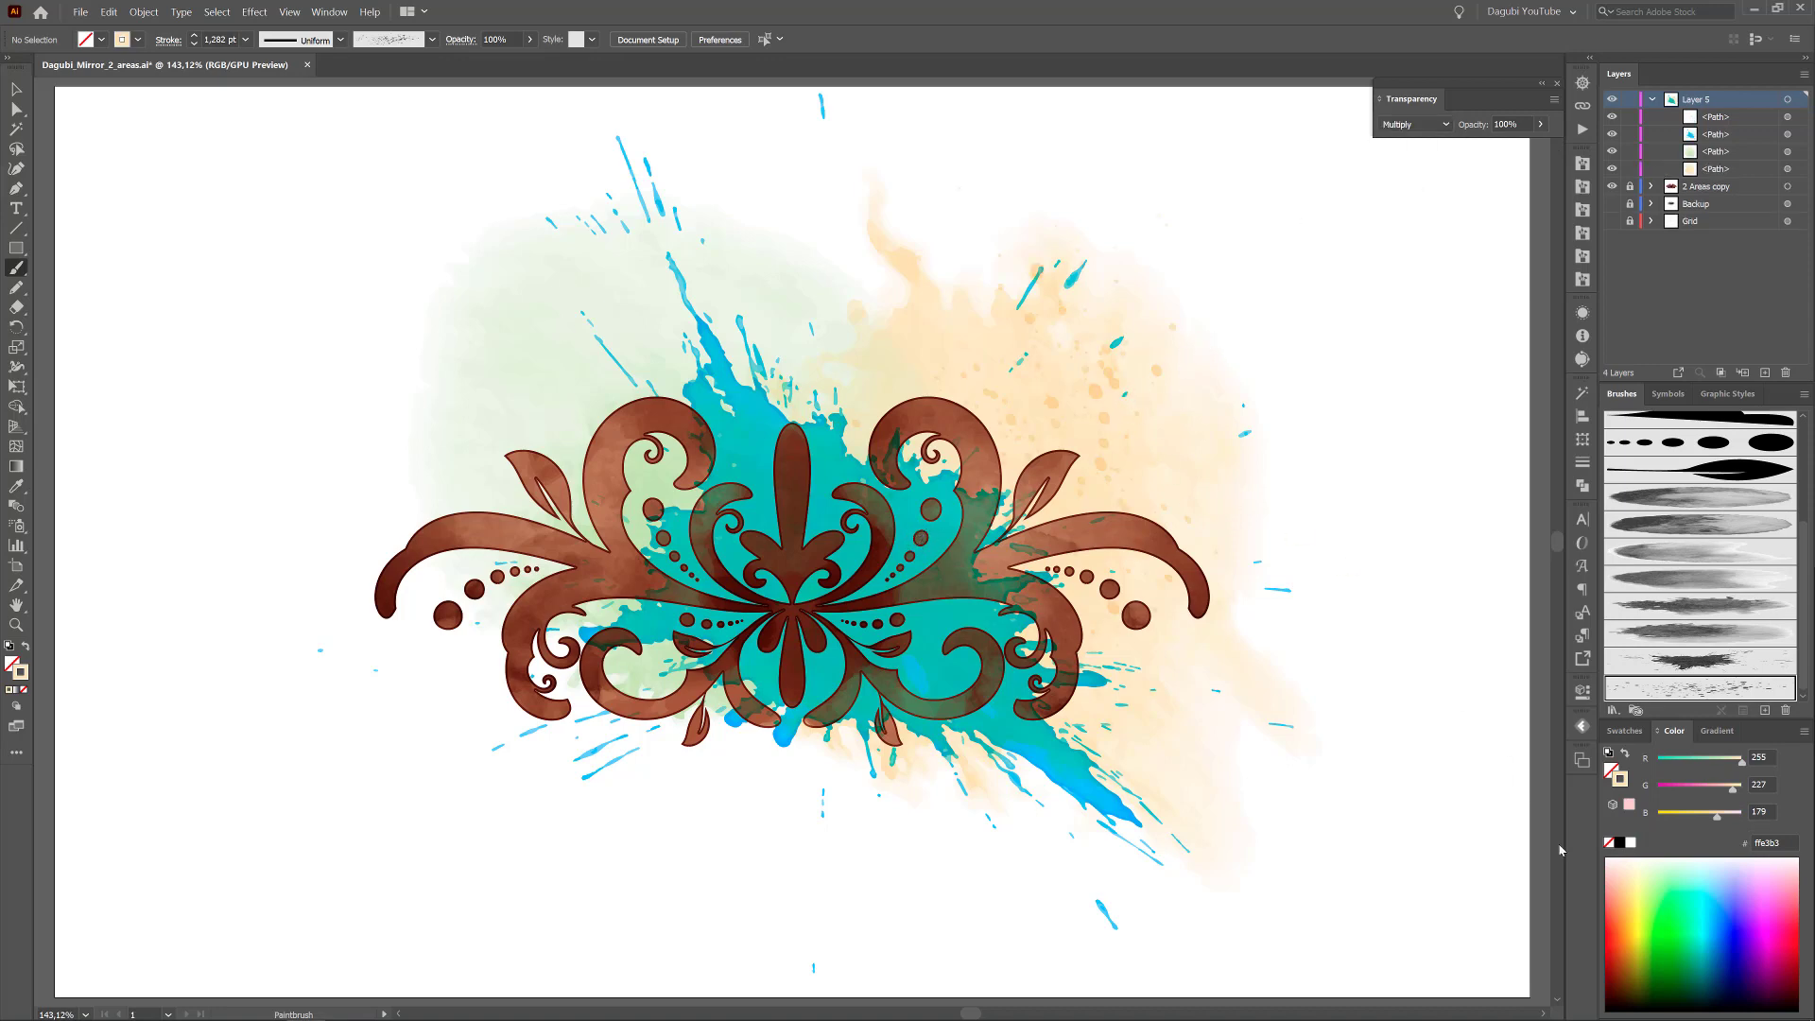
- Paint a droplet splatter stroke over the green wash, adjust its color to pale green d3e1c5, and deselect
{"action": "left_click", "coordinate": [1666, 870]}
{"action": "mouse_move", "coordinate": [482, 315]}
{"action": "left_mouse_down"}
{"action": "mouse_move", "coordinate": [555, 393]}
{"action": "mouse_move", "coordinate": [662, 610]}
{"action": "left_mouse_up"}
{"action": "left_click_drag", "start_coordinate": [1742, 789], "coordinate": [1731, 791]}
{"action": "left_click", "coordinate": [1467, 921], "text": "ctrl"}
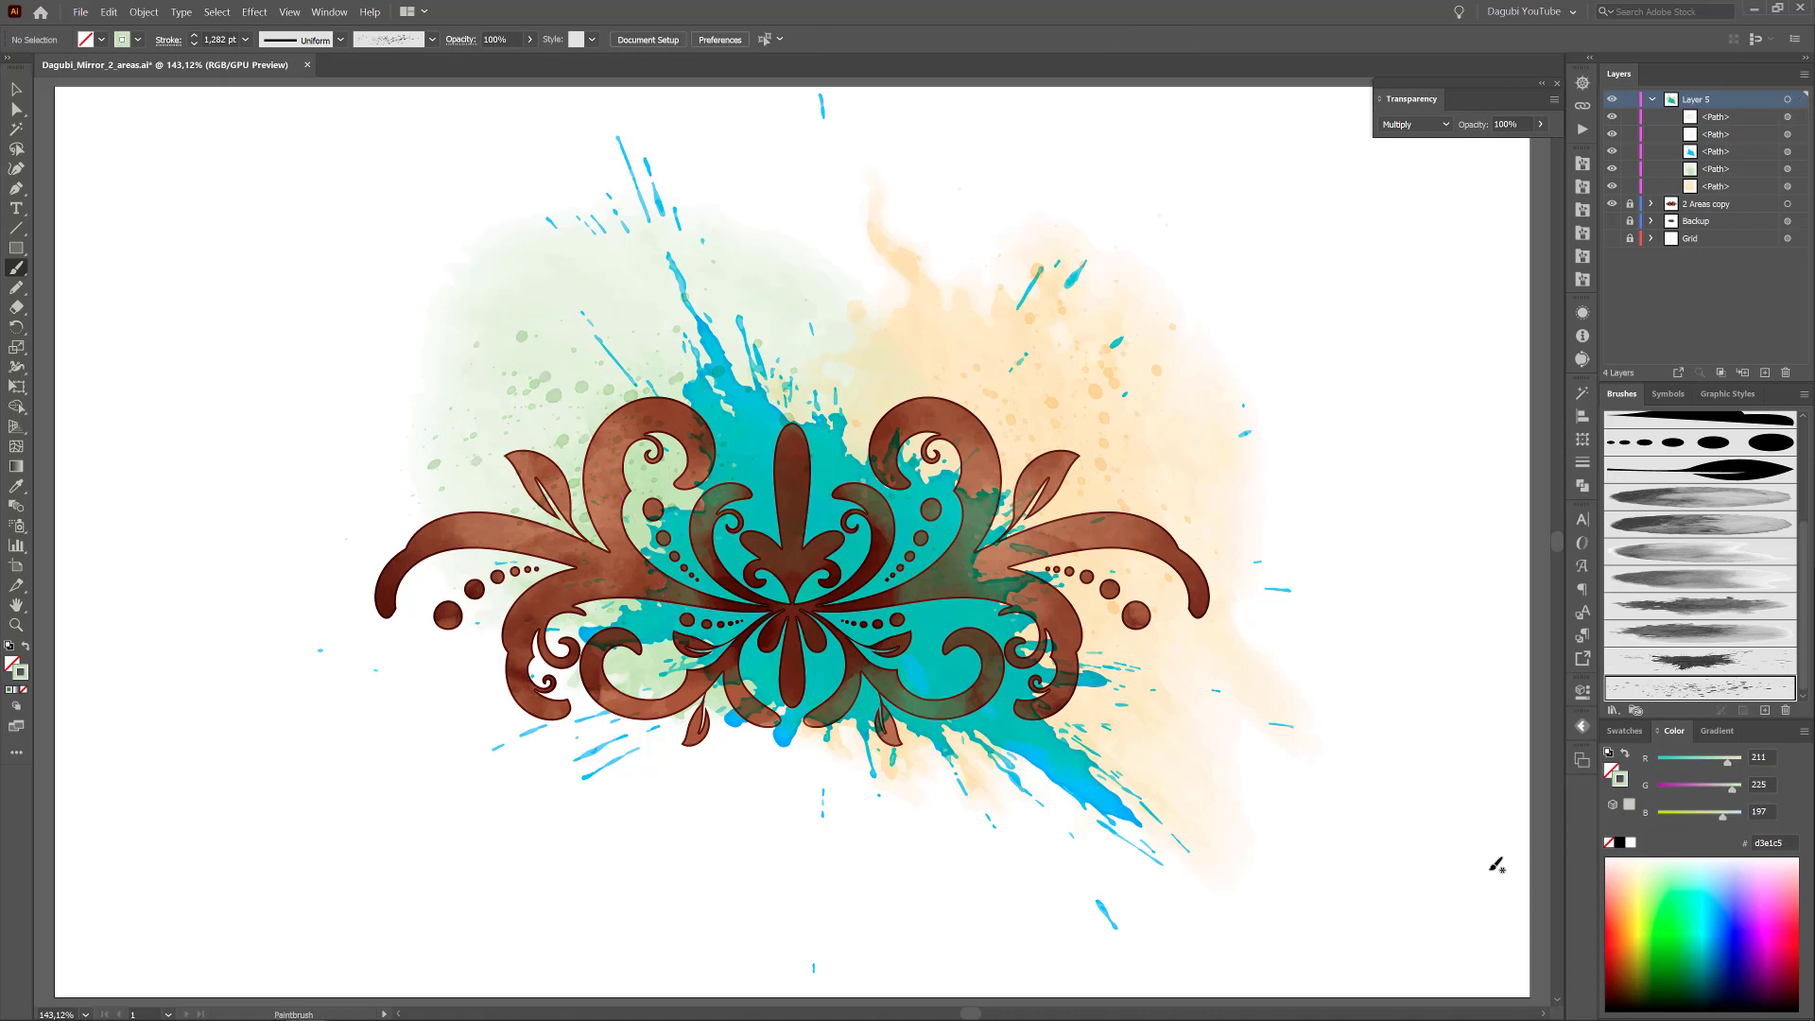
- Paint white droplet strokes with Normal blending over the blue splatter's lower-right end and the ornament's lower-left scrolls
{"action": "scroll", "coordinate": [1683, 663], "scroll_direction": "down", "scroll_amount": 1}
{"action": "left_click", "coordinate": [1631, 842]}
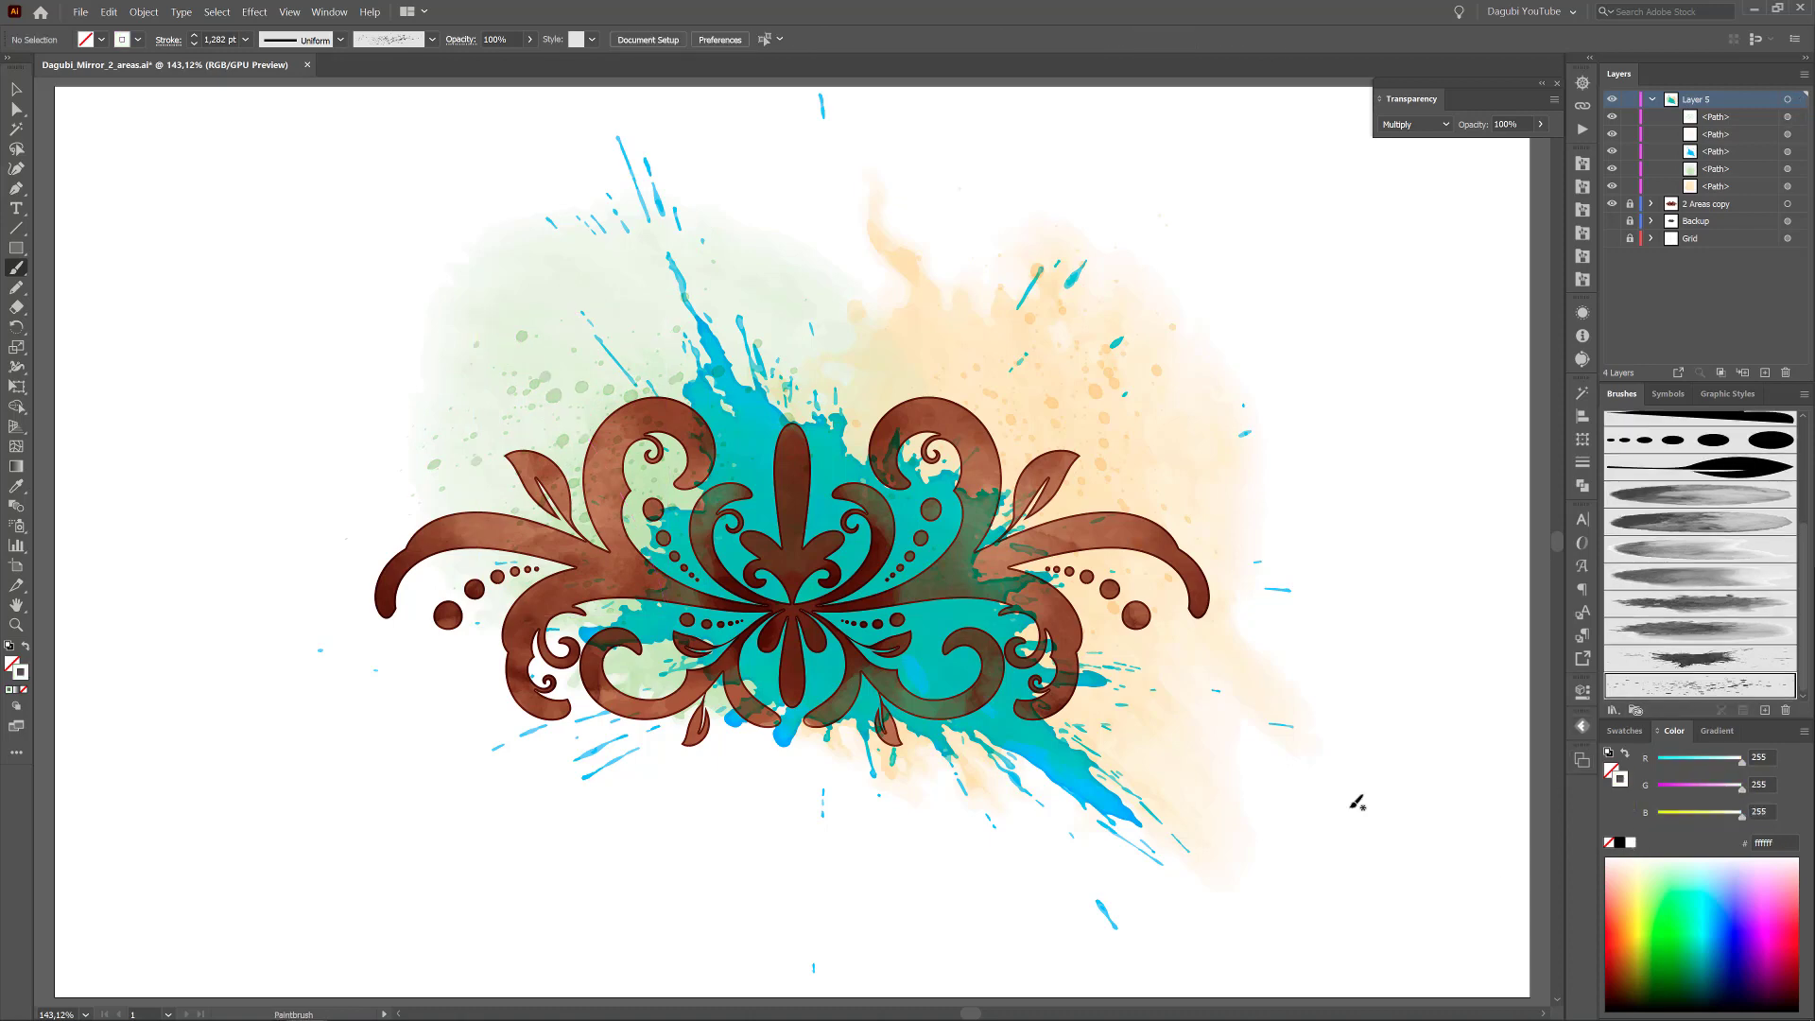
{"action": "left_click_drag", "start_coordinate": [1000, 690], "coordinate": [980, 701]}
{"action": "left_click_drag", "start_coordinate": [1090, 766], "coordinate": [1097, 761]}
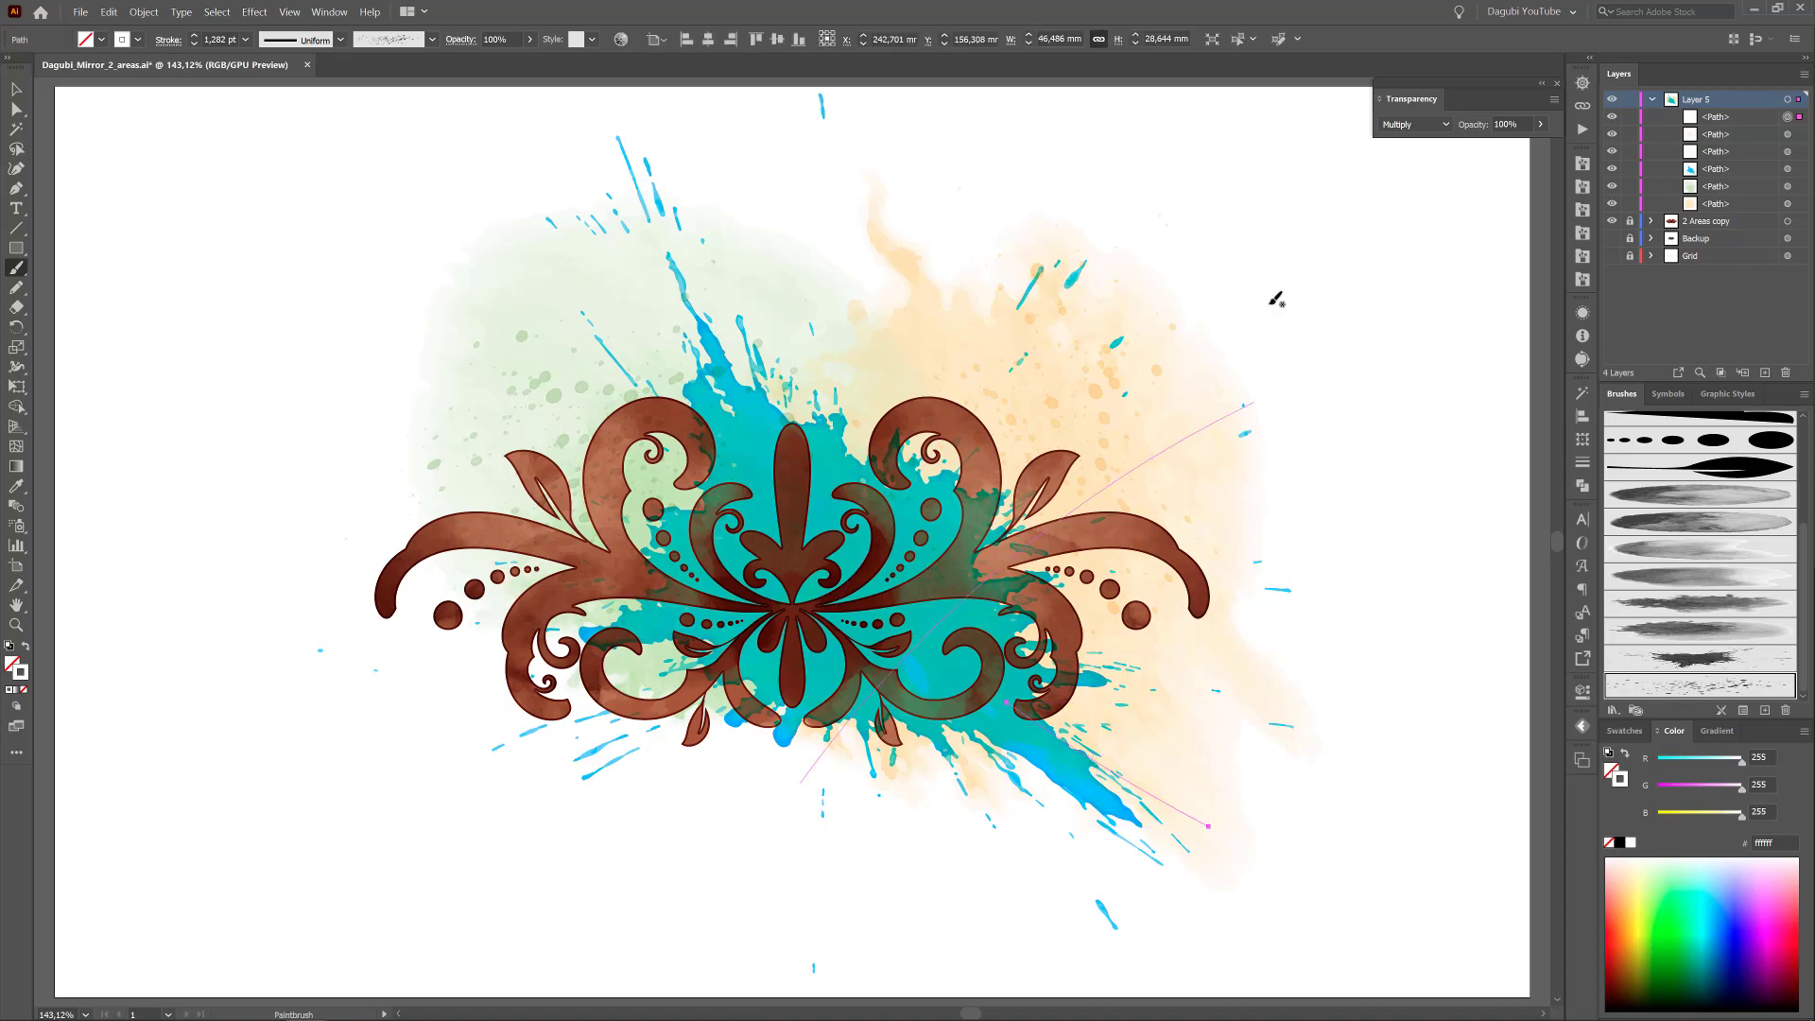
{"action": "left_click", "coordinate": [1413, 124]}
{"action": "left_click", "coordinate": [1410, 126]}
{"action": "left_click", "coordinate": [105, 179], "text": "ctrl"}
{"action": "left_click_drag", "start_coordinate": [448, 774], "coordinate": [790, 613]}
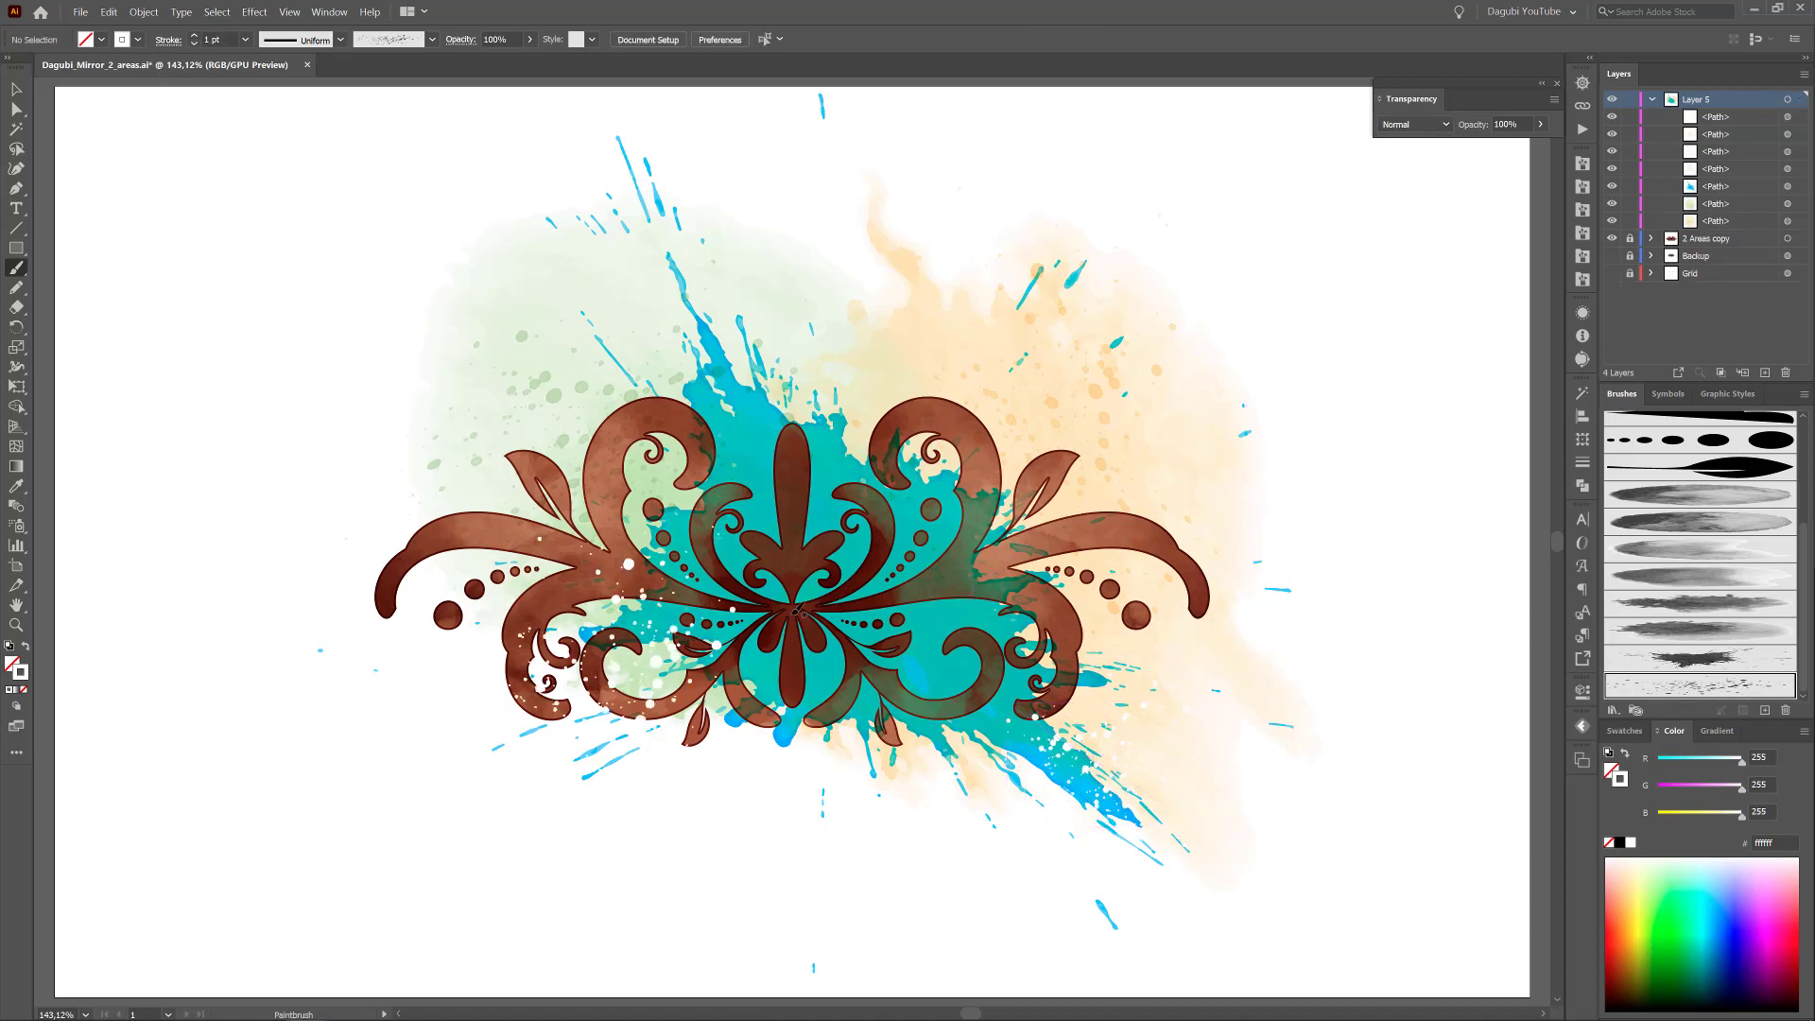
{"action": "left_click_drag", "start_coordinate": [648, 707], "coordinate": [637, 756], "text": "ctrl"}
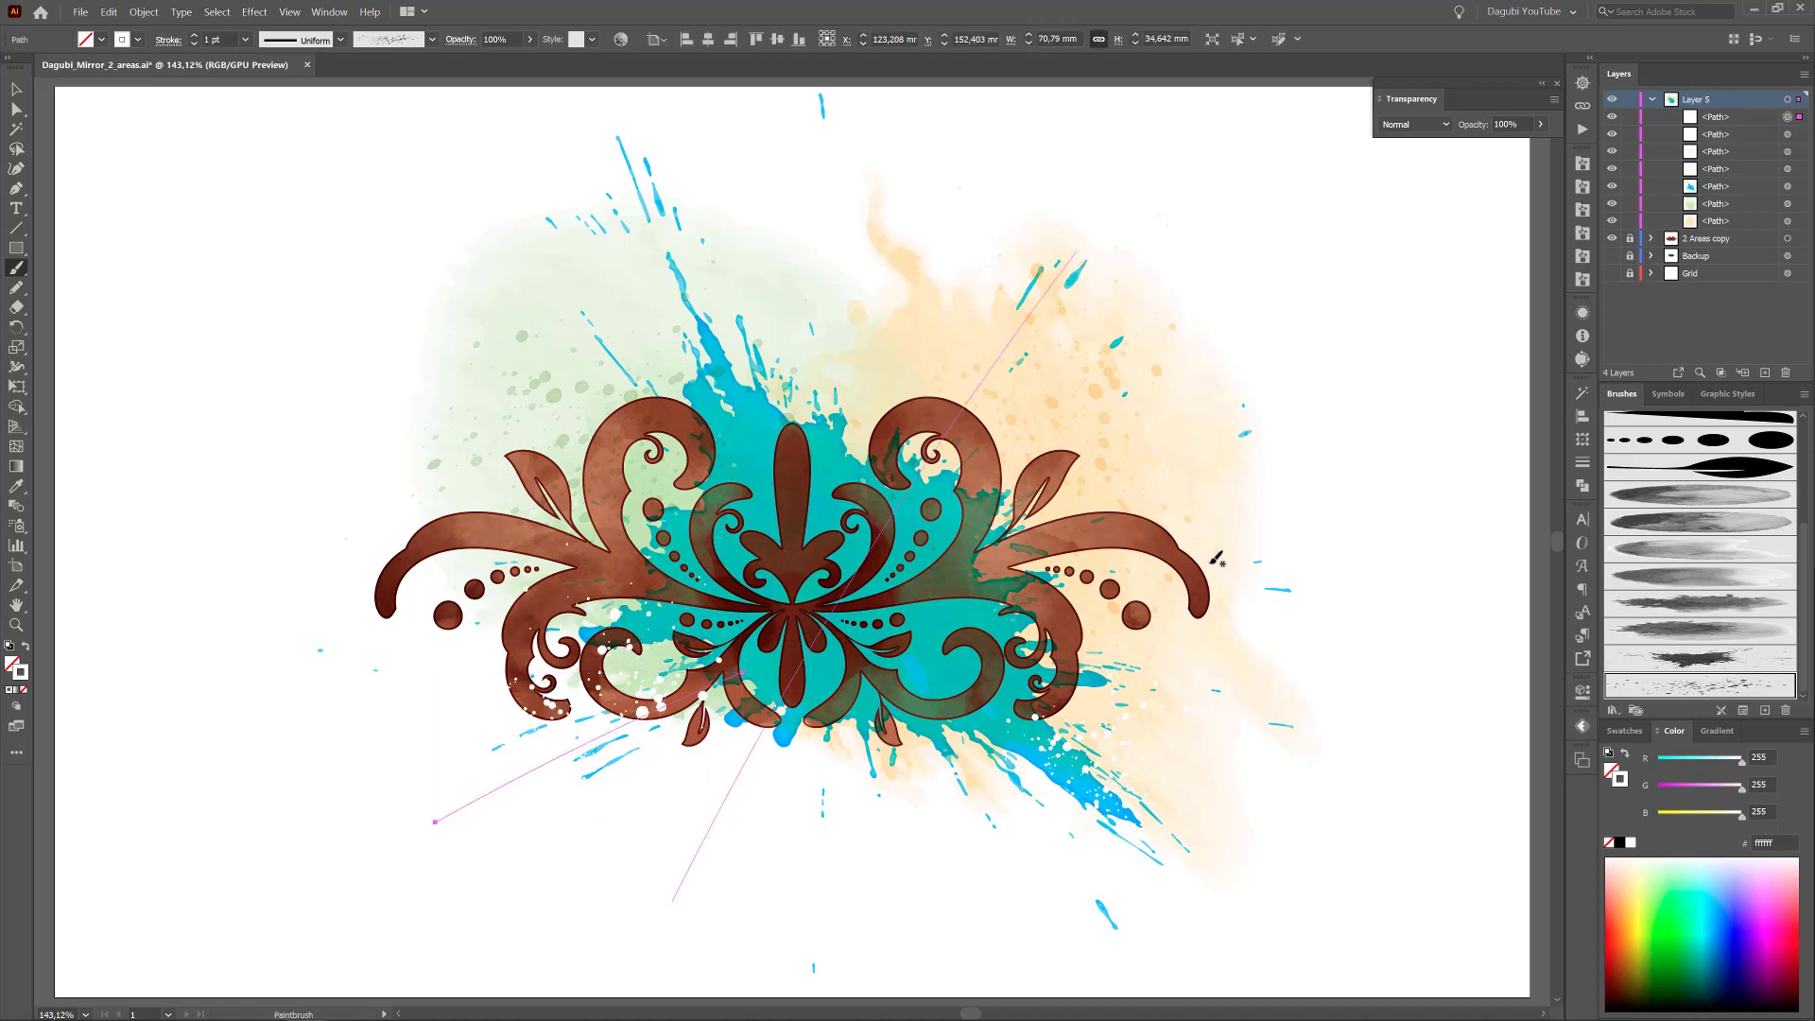
- Choose a dense, jagged splash brush from the upper part of the Dagubi watercolor brush library
{"action": "left_click", "coordinate": [1580, 658]}
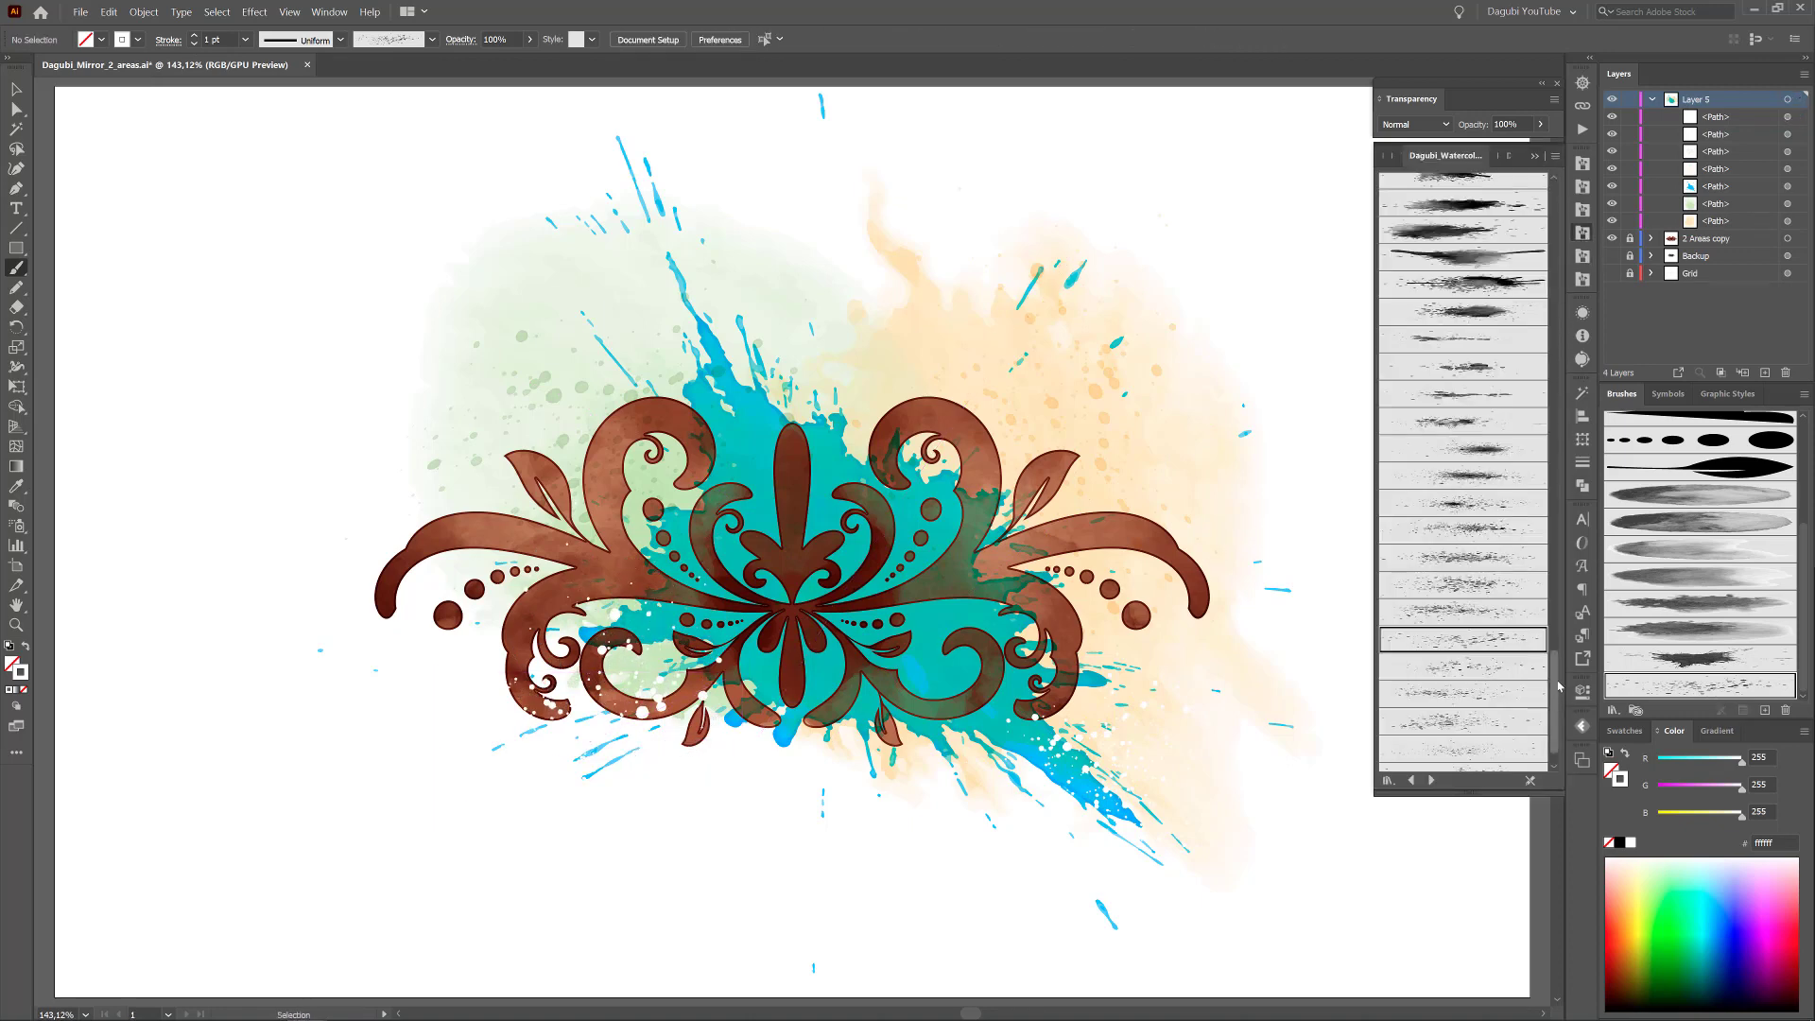
{"action": "left_click_drag", "start_coordinate": [1556, 704], "coordinate": [1563, 562]}
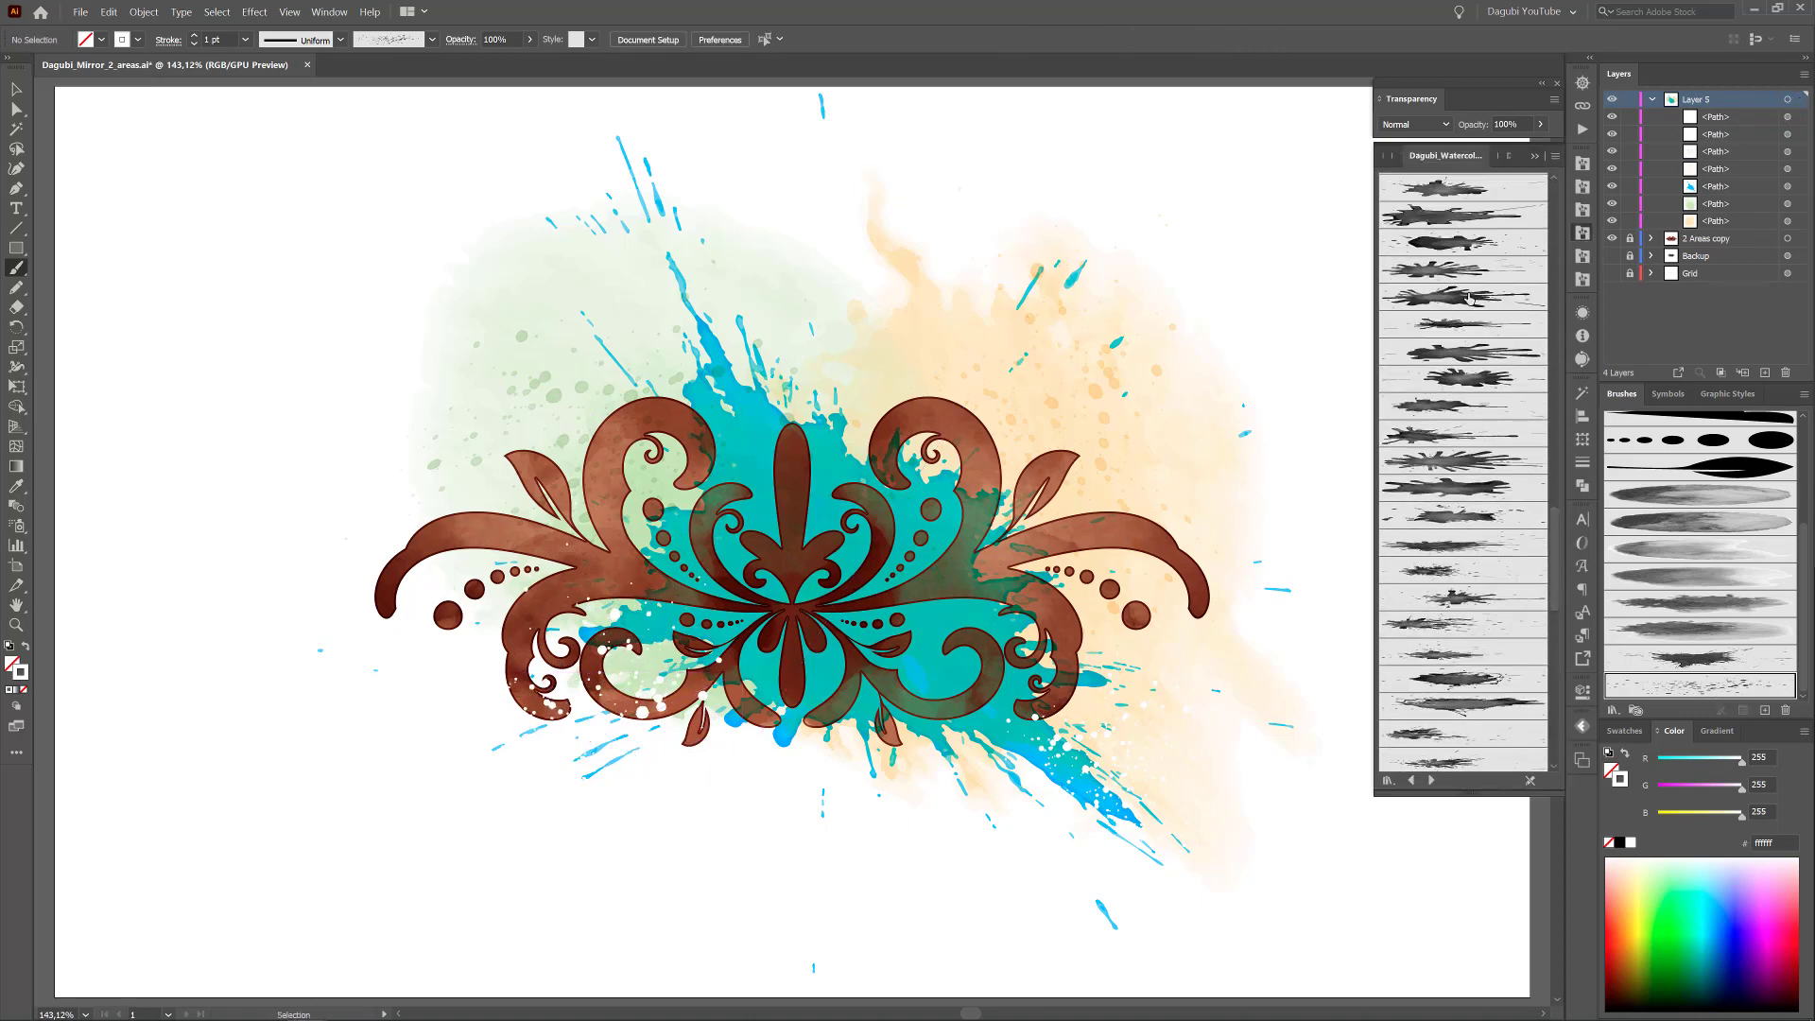
{"action": "left_click", "coordinate": [1441, 190]}
{"action": "left_click_drag", "start_coordinate": [1273, 257], "coordinate": [1114, 410]}
{"action": "left_click_drag", "start_coordinate": [1211, 322], "coordinate": [1187, 383]}
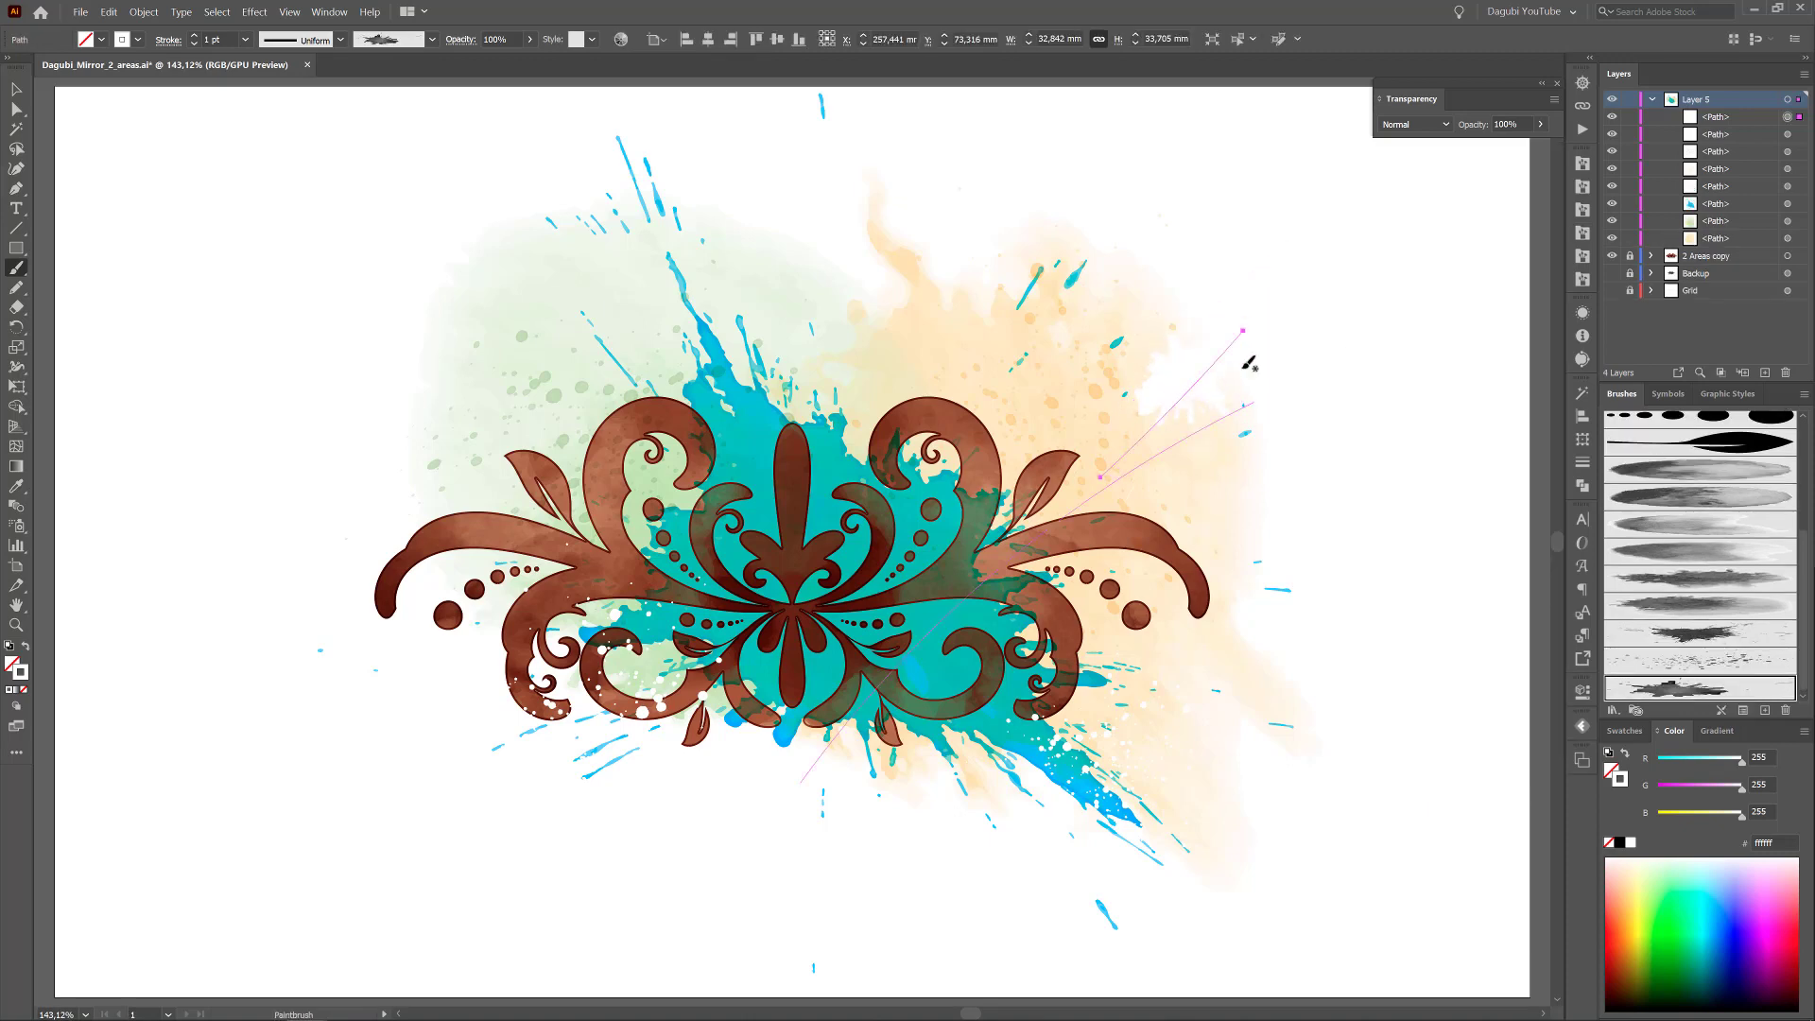
{"action": "key", "text": "Delete"}
- Paint white splash strokes over the upper outer edges of the orange and green washes, then deselect
{"action": "left_click_drag", "start_coordinate": [1350, 284], "coordinate": [1107, 411]}
{"action": "mouse_move", "coordinate": [1183, 355]}
{"action": "left_mouse_down"}
{"action": "mouse_move", "coordinate": [1161, 430]}
{"action": "mouse_move", "coordinate": [1096, 456]}
{"action": "mouse_move", "coordinate": [1185, 401]}
{"action": "left_mouse_up"}
{"action": "left_click", "coordinate": [227, 791], "text": "ctrl"}
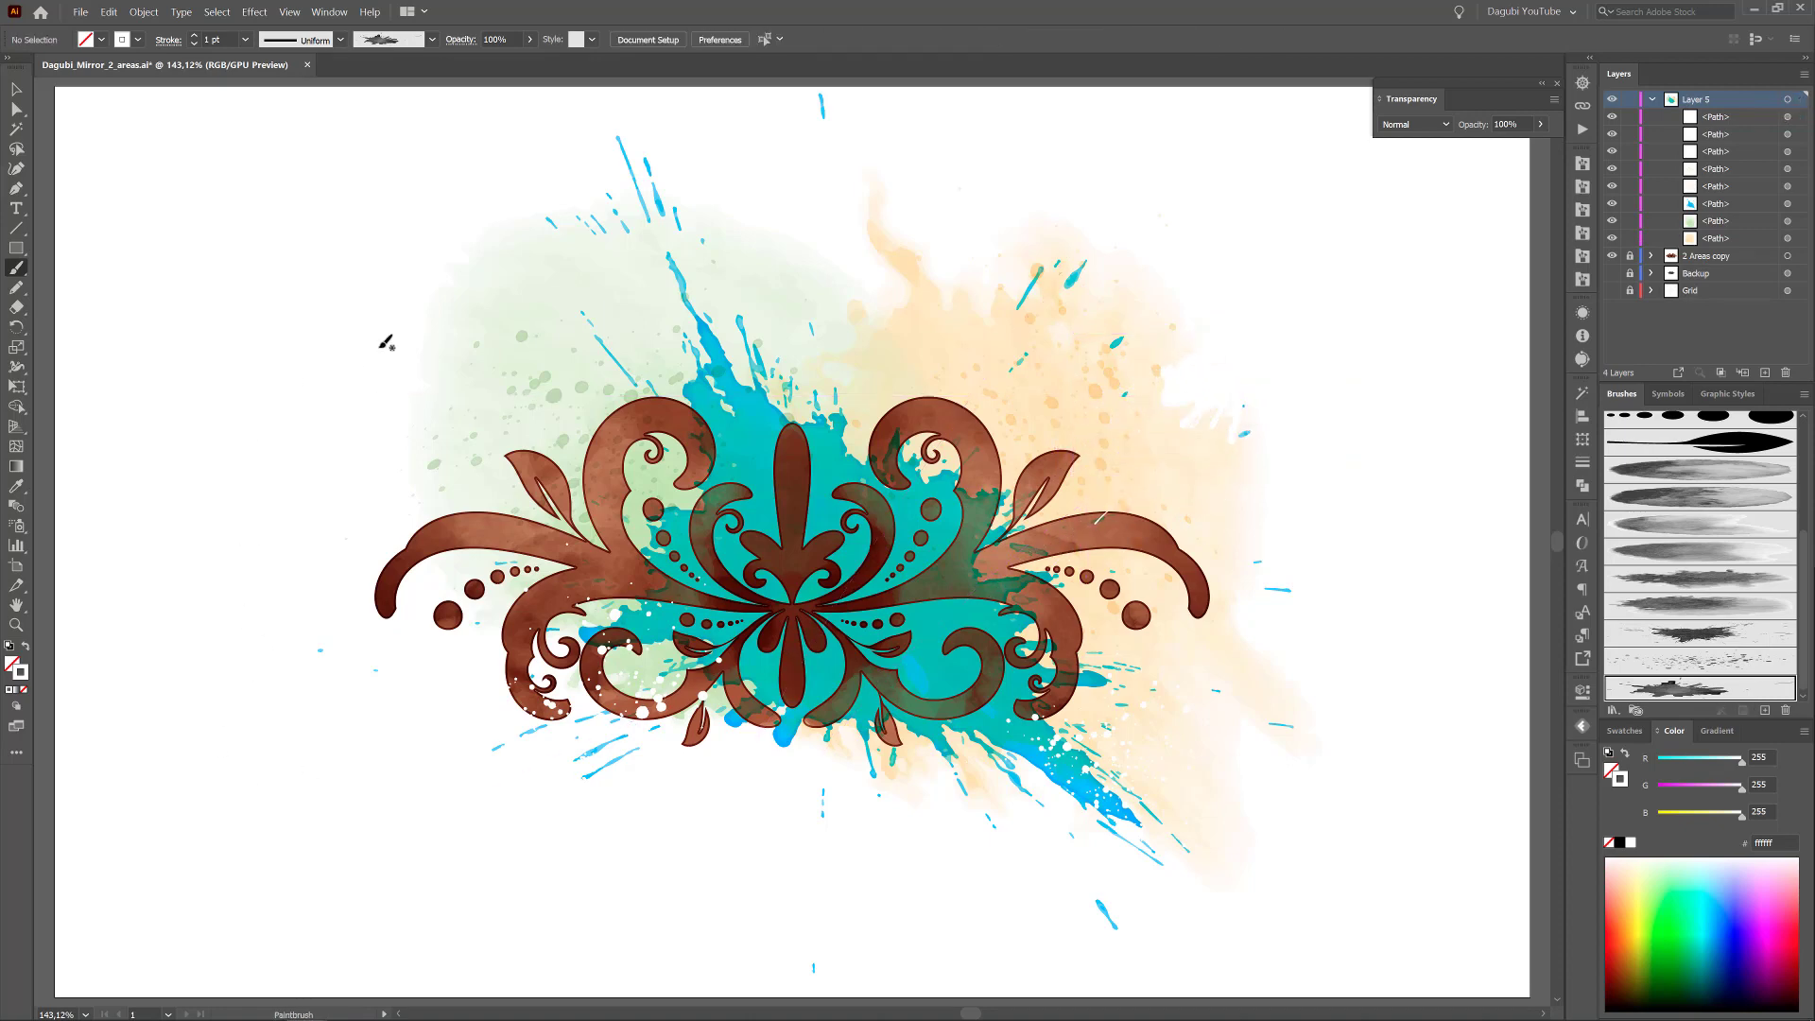
{"action": "mouse_move", "coordinate": [648, 284]}
{"action": "left_mouse_down"}
{"action": "mouse_move", "coordinate": [417, 325]}
{"action": "mouse_move", "coordinate": [349, 385]}
{"action": "left_mouse_up"}
{"action": "left_click", "coordinate": [227, 782], "text": "ctrl"}
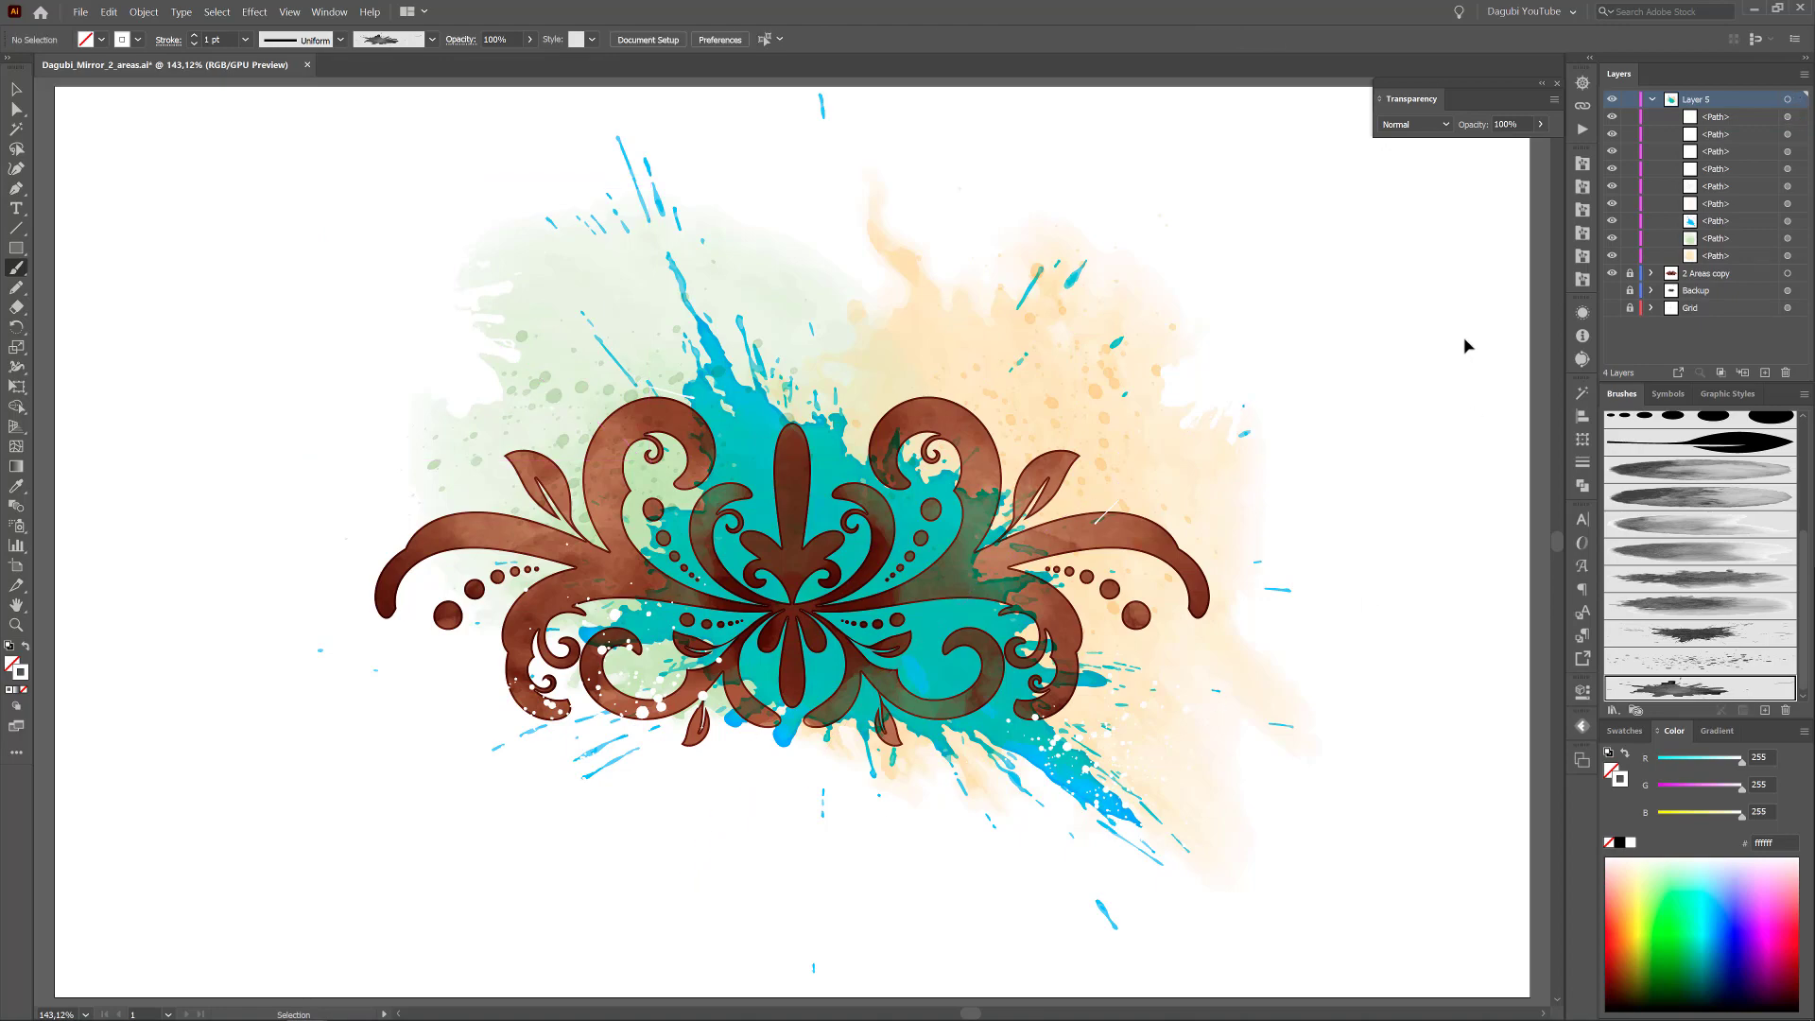